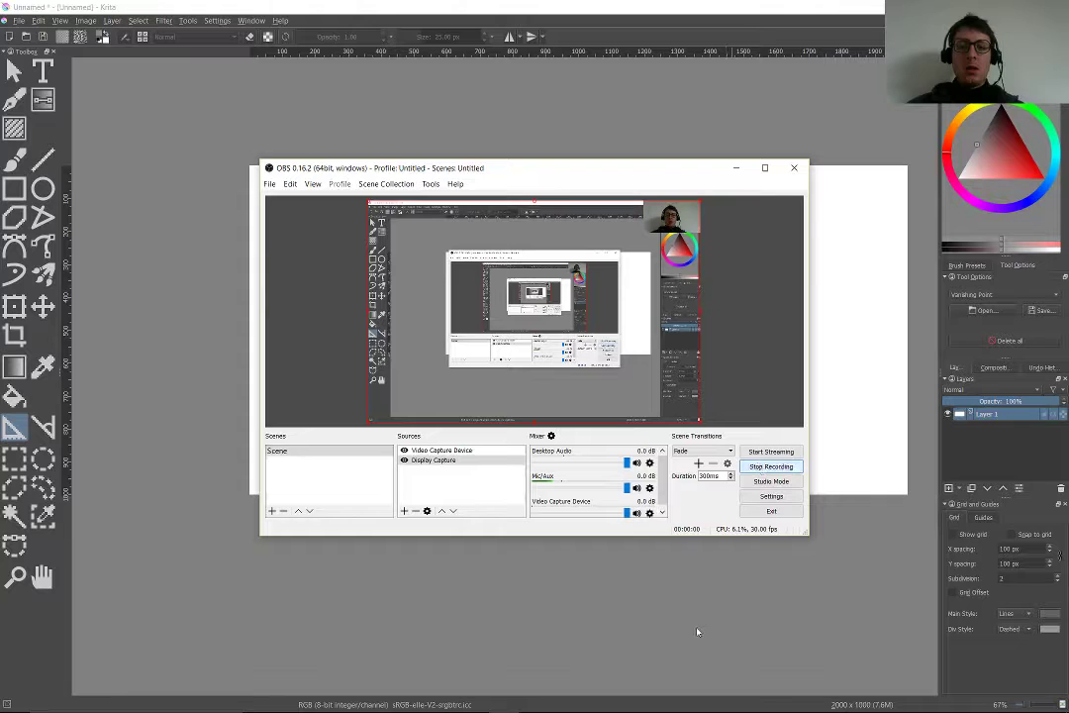
# - Switch to Krita and choose the Ink_circle_10 preset for the Freehand Brush
pyautogui.click(675, 678)
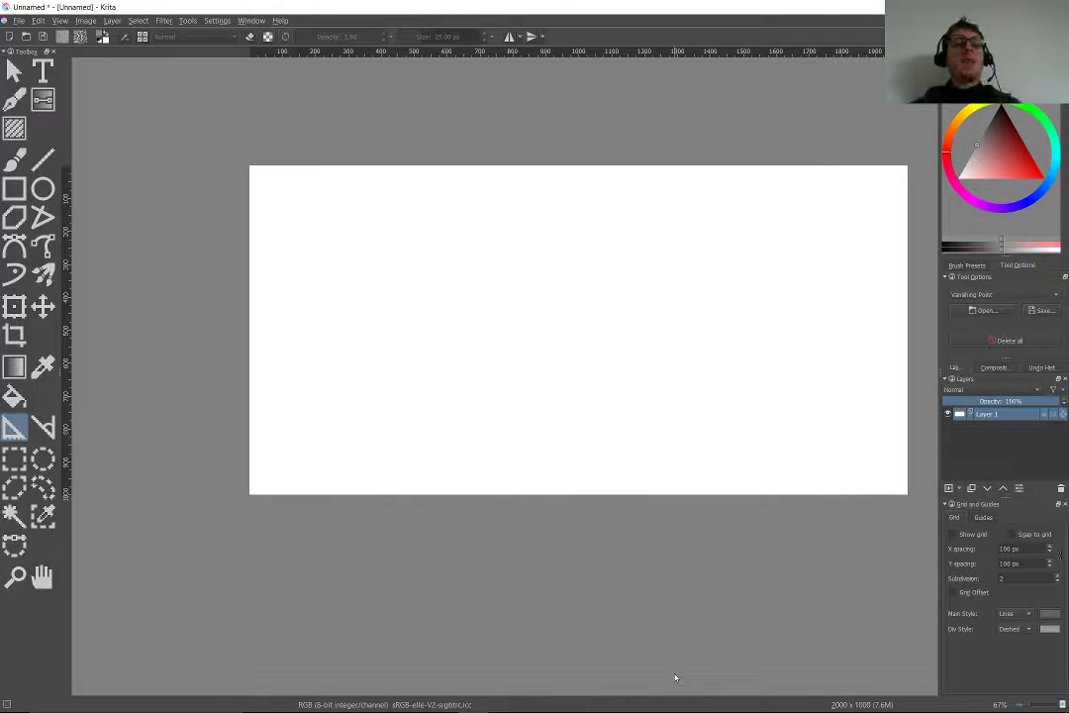
pyautogui.press('b')
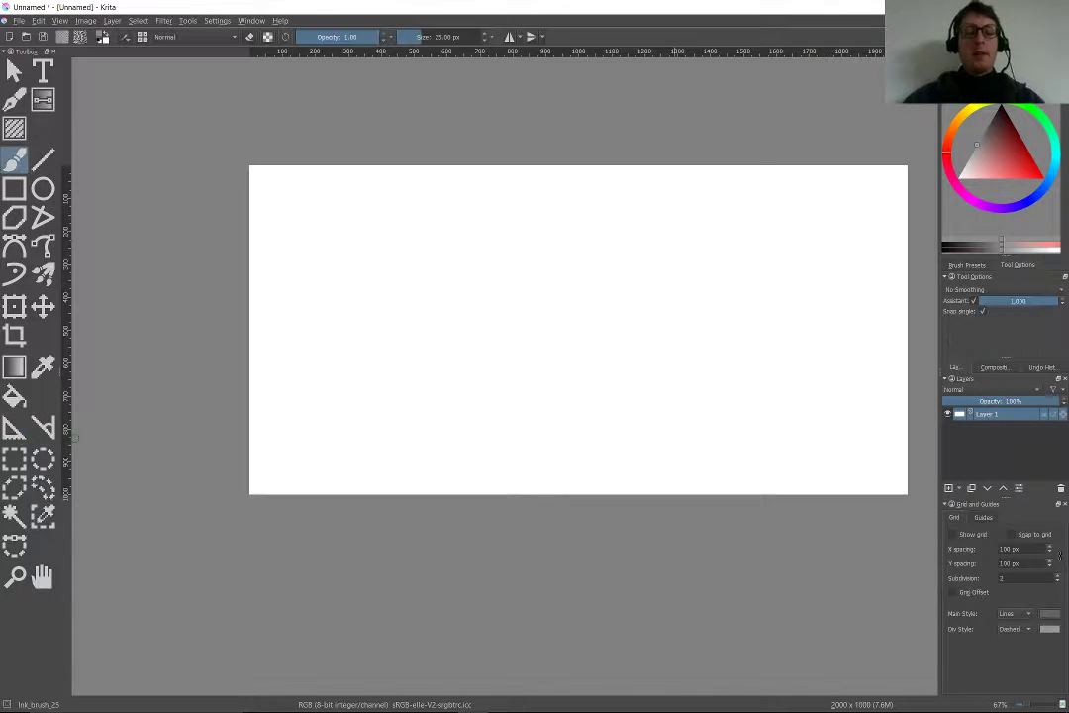
pyautogui.rightClick(673, 594)
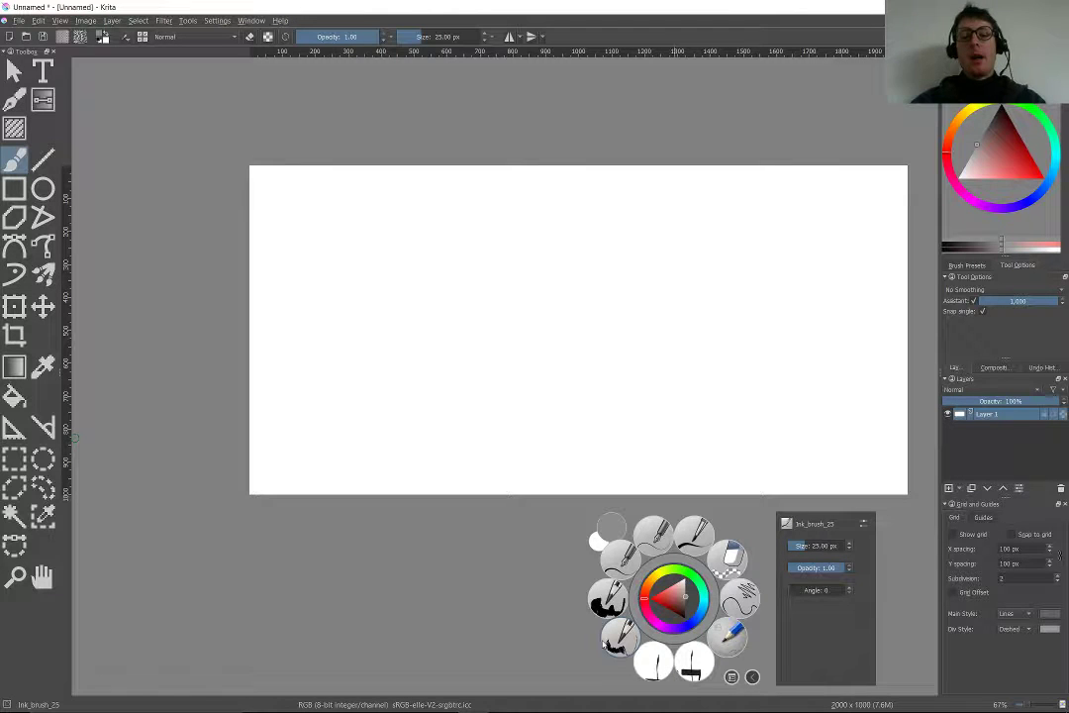
pyautogui.click(618, 554)
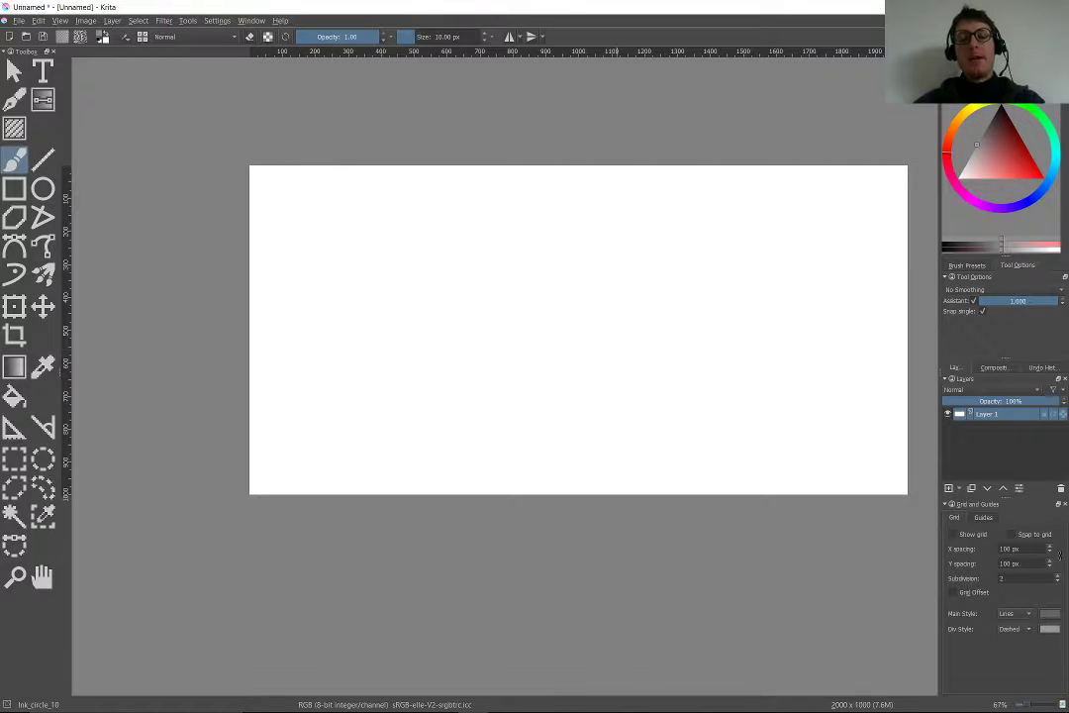
# - Draw a straight horizontal ground line across the full width of the canvas in its lower part with the Line tool
pyautogui.scroll(3, 343, 262)
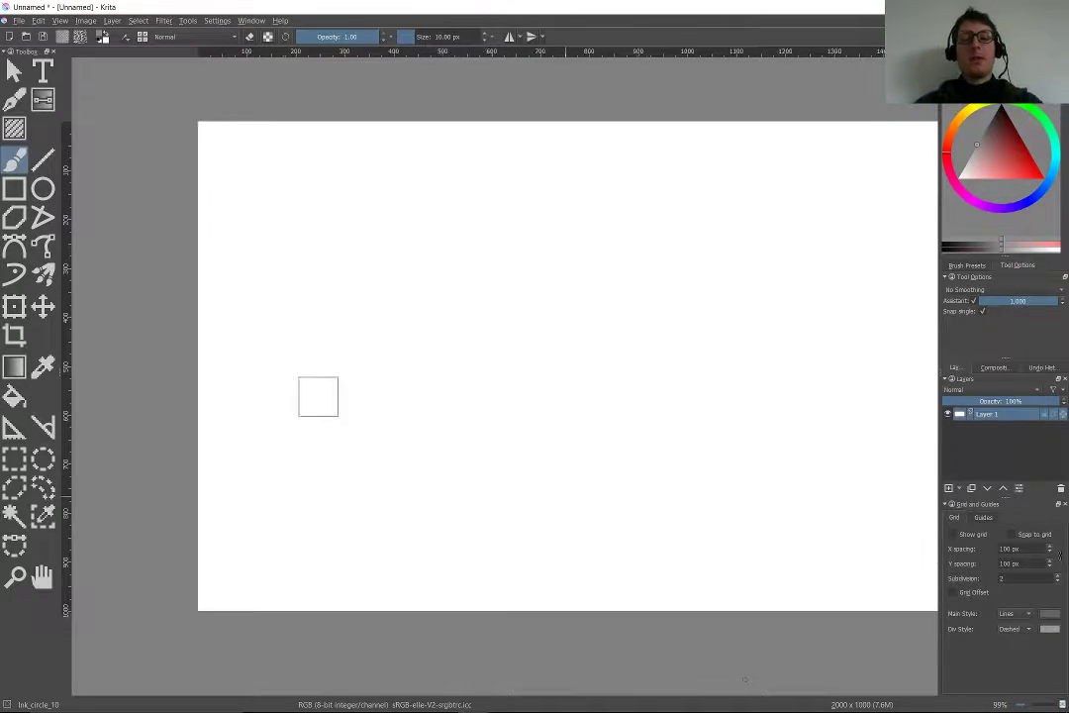
pyautogui.scroll(-2, 317, 277)
pyautogui.scroll(-2, 614, 604)
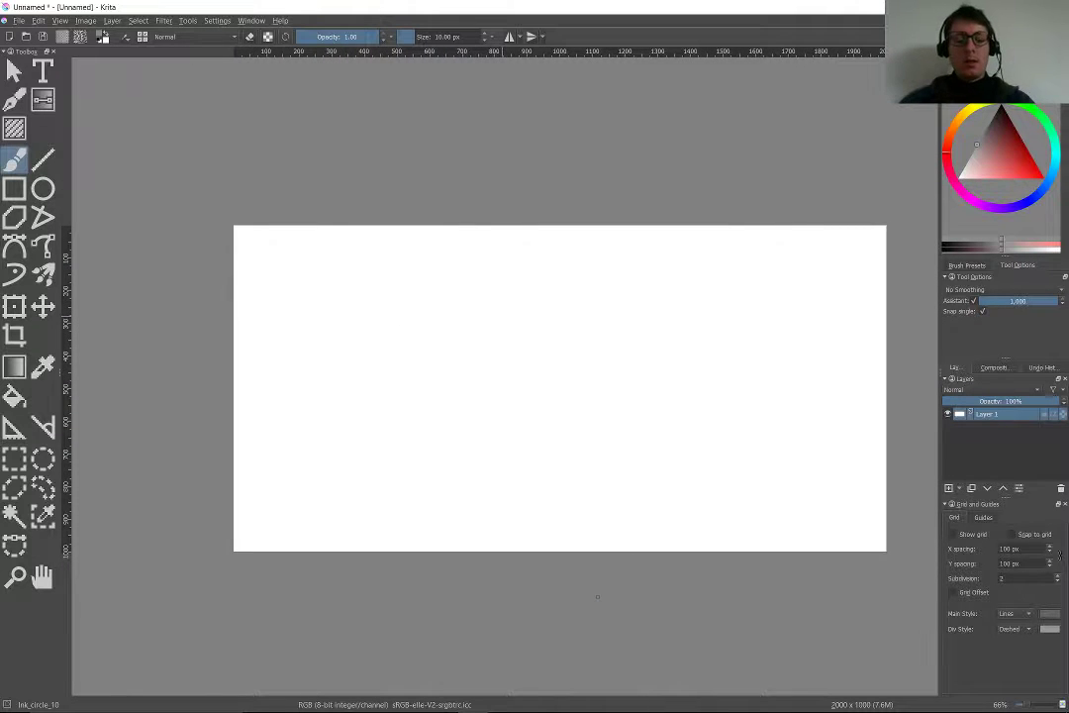
pyautogui.press('v')
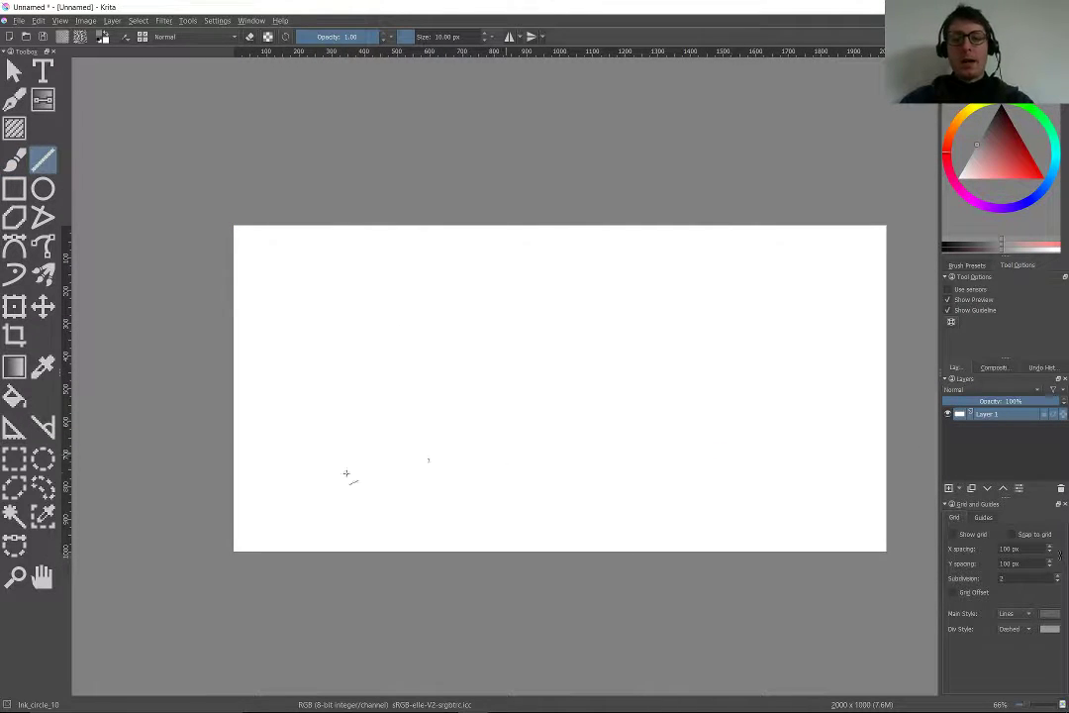
pyautogui.moveTo(320, 476); pyautogui.dragTo(343, 481)
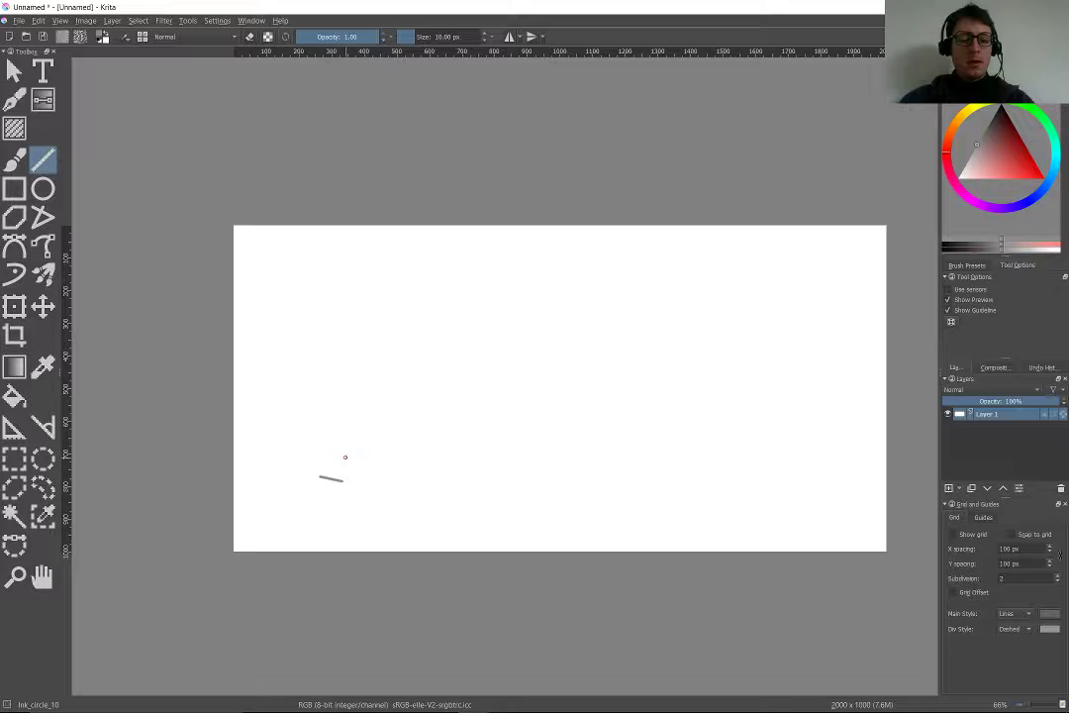
pyautogui.hotkey('ctrl', 'z')
pyautogui.moveTo(334, 478); pyautogui.dragTo(915, 496)
pyautogui.moveTo(334, 478); pyautogui.dragTo(111, 509)
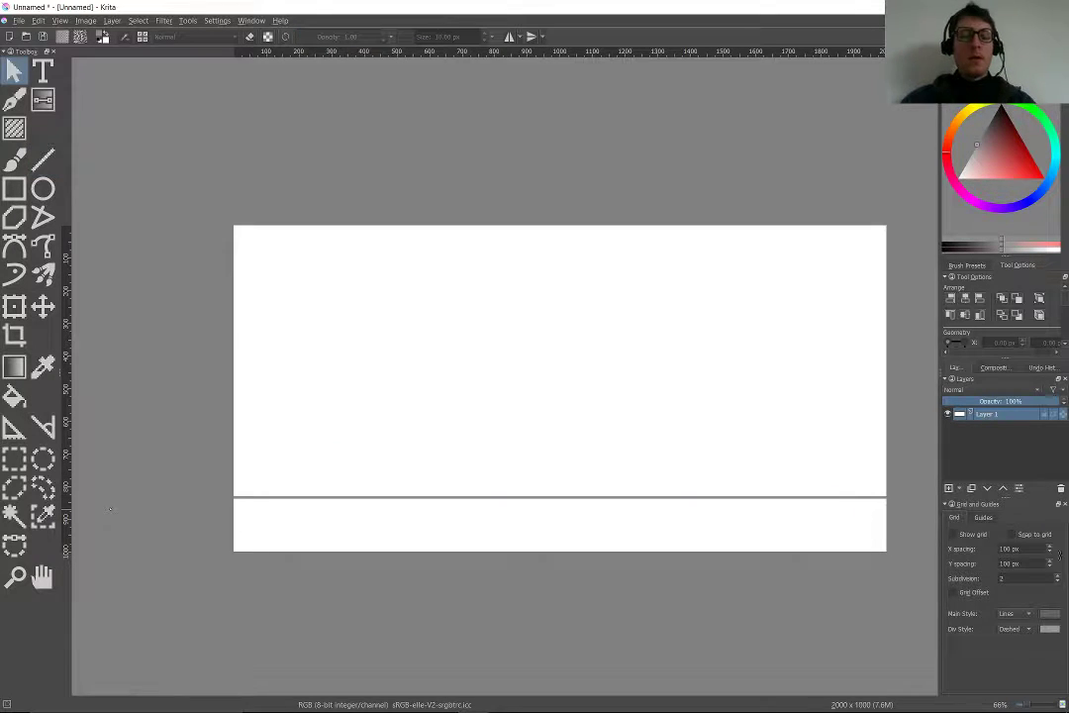
# - Sketch a simple standing figure with two legs, an oval head and eyes on the ground line near the canvas's left side
pyautogui.press('b')
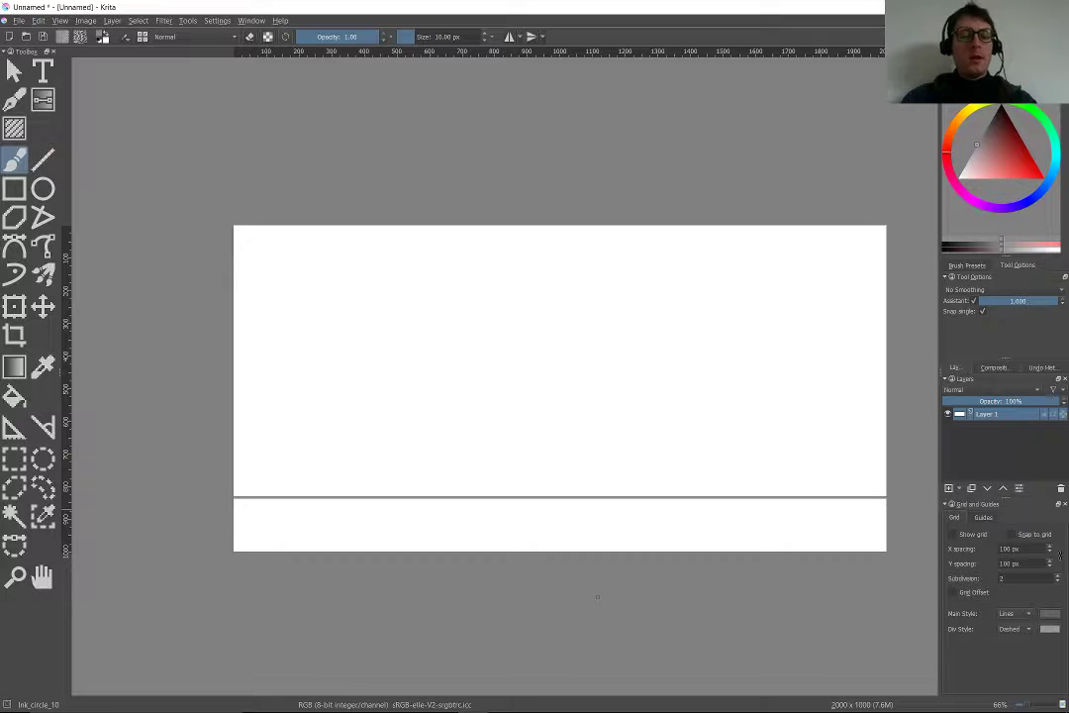
pyautogui.moveTo(370, 495)
pyautogui.mouseDown()
pyautogui.moveTo(368, 437)
pyautogui.moveTo(341, 489)
pyautogui.mouseUp()
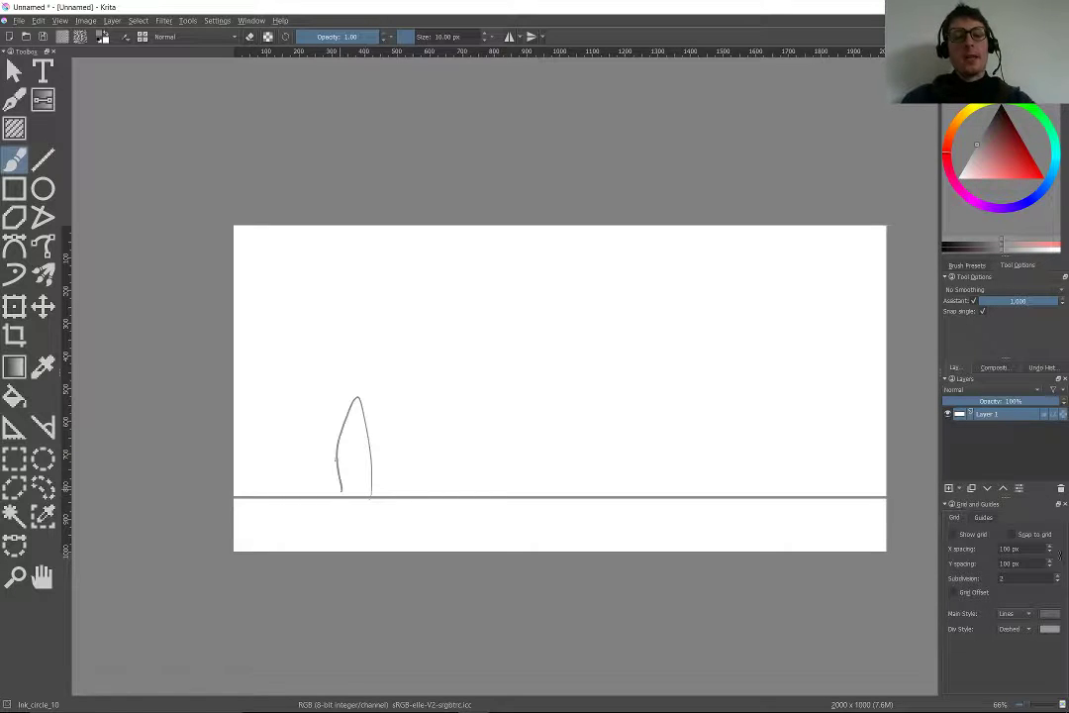
pyautogui.moveTo(358, 398); pyautogui.dragTo(351, 368)
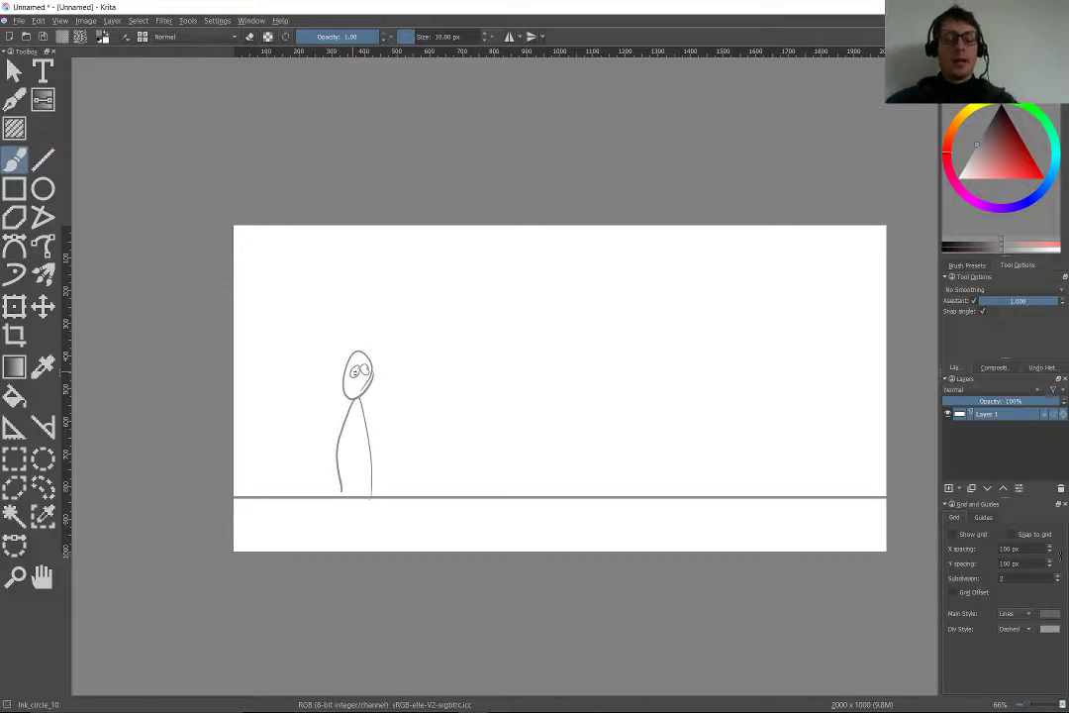
# - Draw a long horizontal arrow from the figure's eyes toward the right side of the canvas using straight lines
pyautogui.press('v')
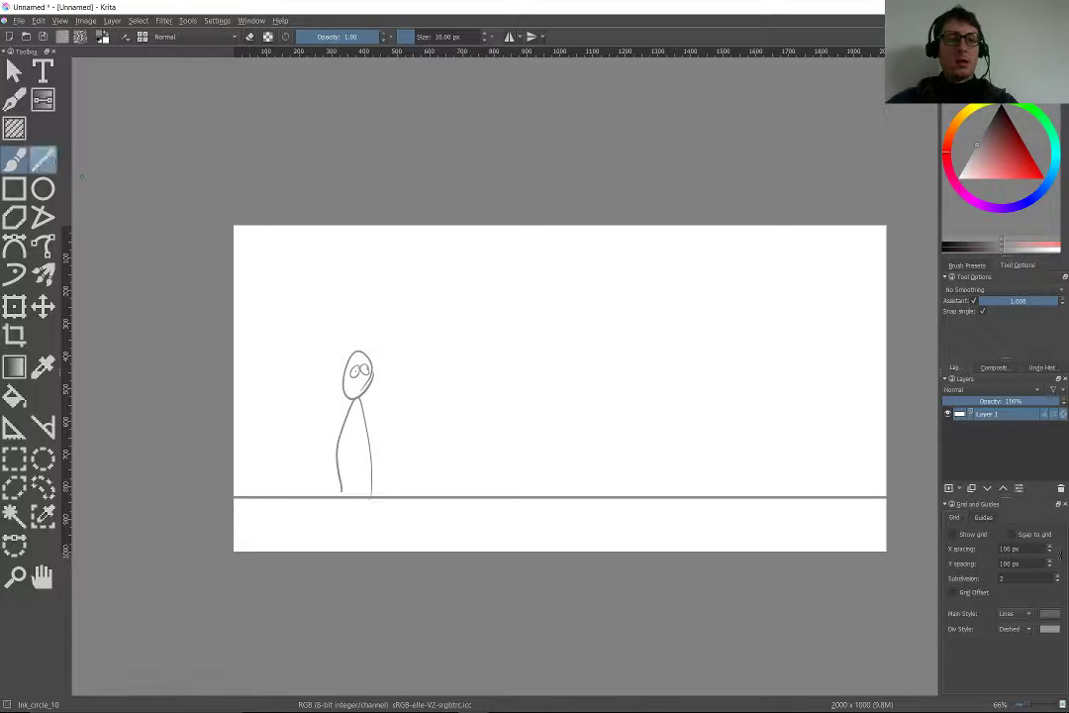
pyautogui.moveTo(369, 369)
pyautogui.mouseDown()
pyautogui.moveTo(861, 370)
pyautogui.moveTo(876, 381)
pyautogui.moveTo(798, 393)
pyautogui.mouseUp()
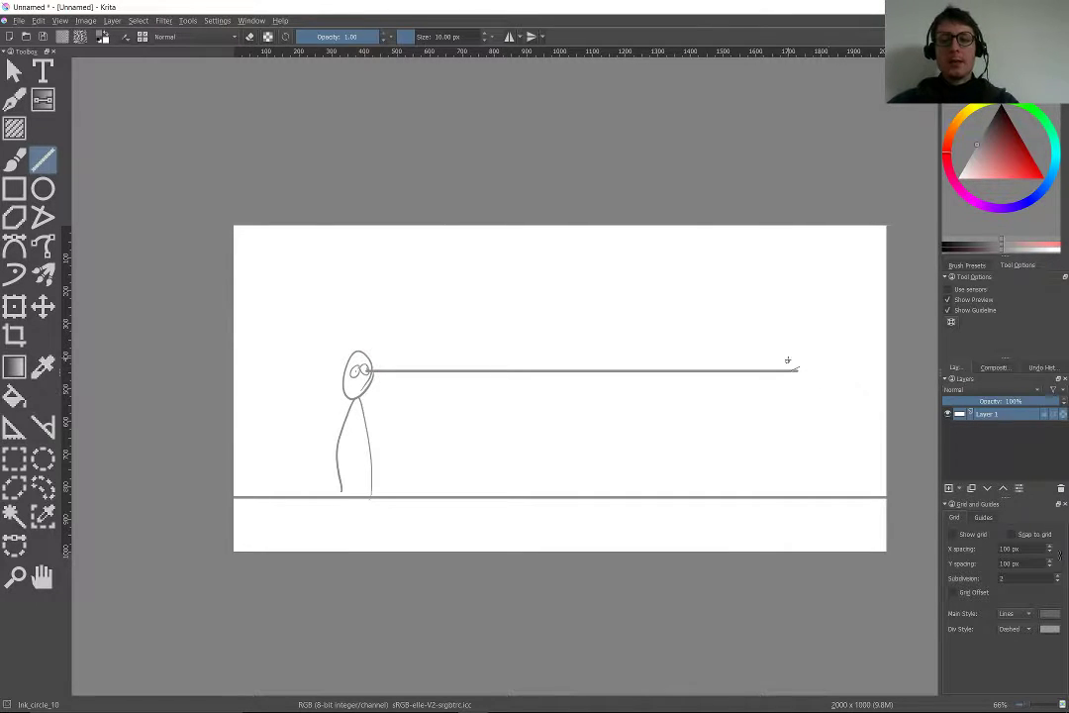
pyautogui.moveTo(760, 340); pyautogui.dragTo(802, 374)
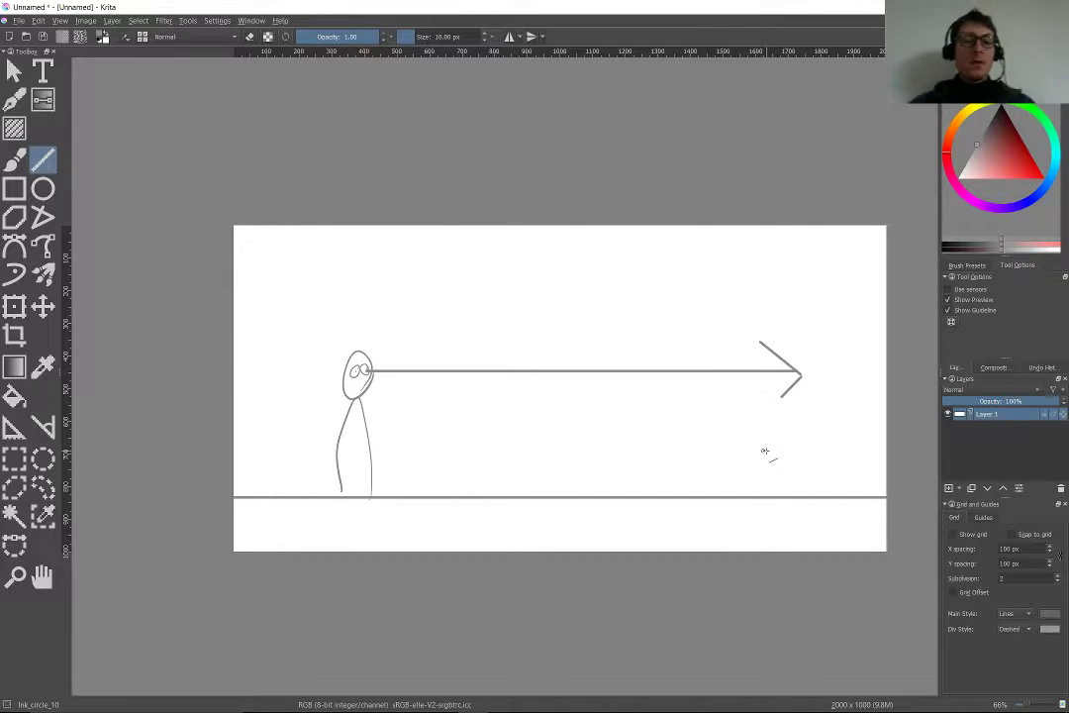
# - Handwrite the label "ground" beneath the ground line, to the right of the figure, with the Freehand Brush
pyautogui.press('b')
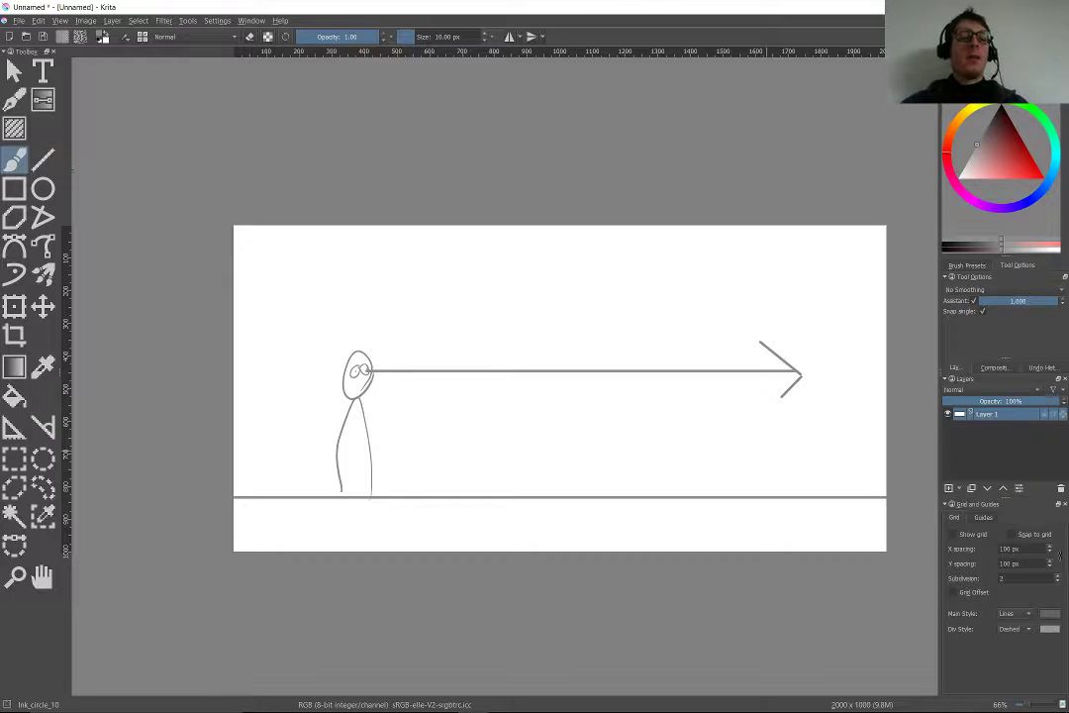
pyautogui.scroll(4, 435, 366)
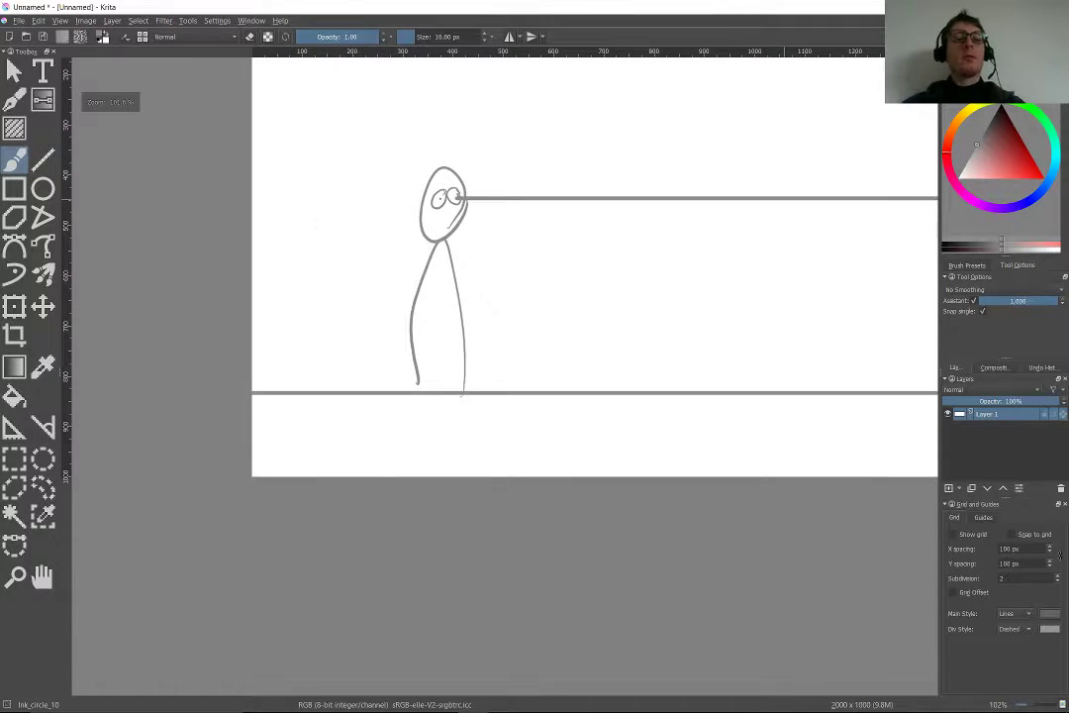
pyautogui.scroll(-2, 330, 223)
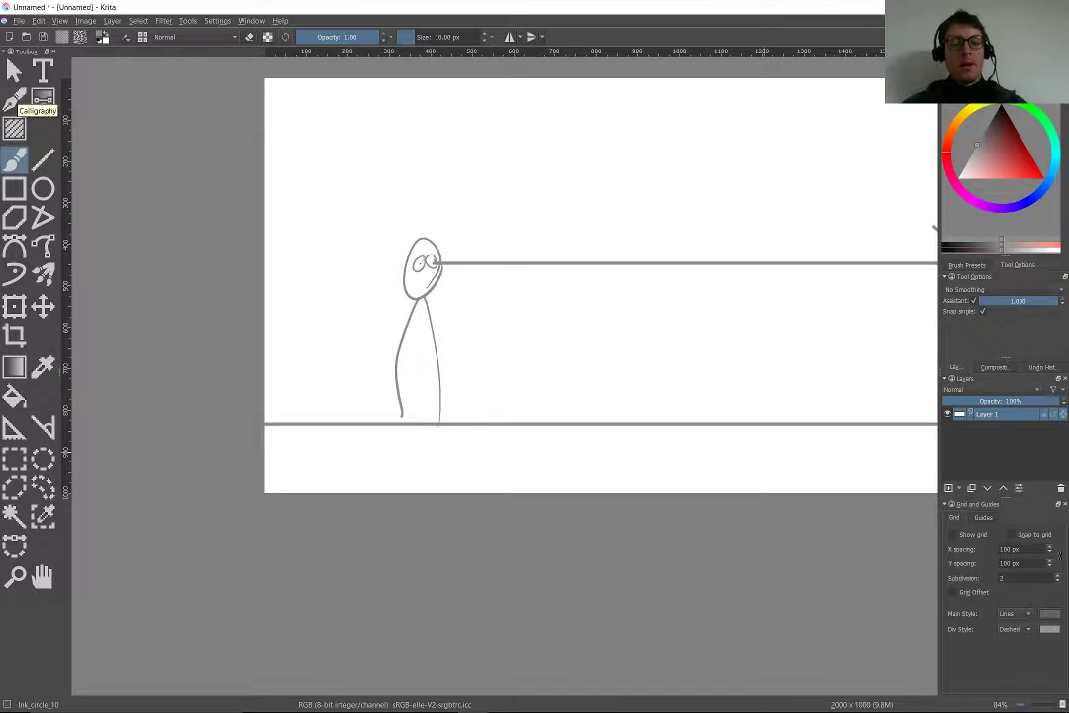
pyautogui.scroll(2, 757, 431)
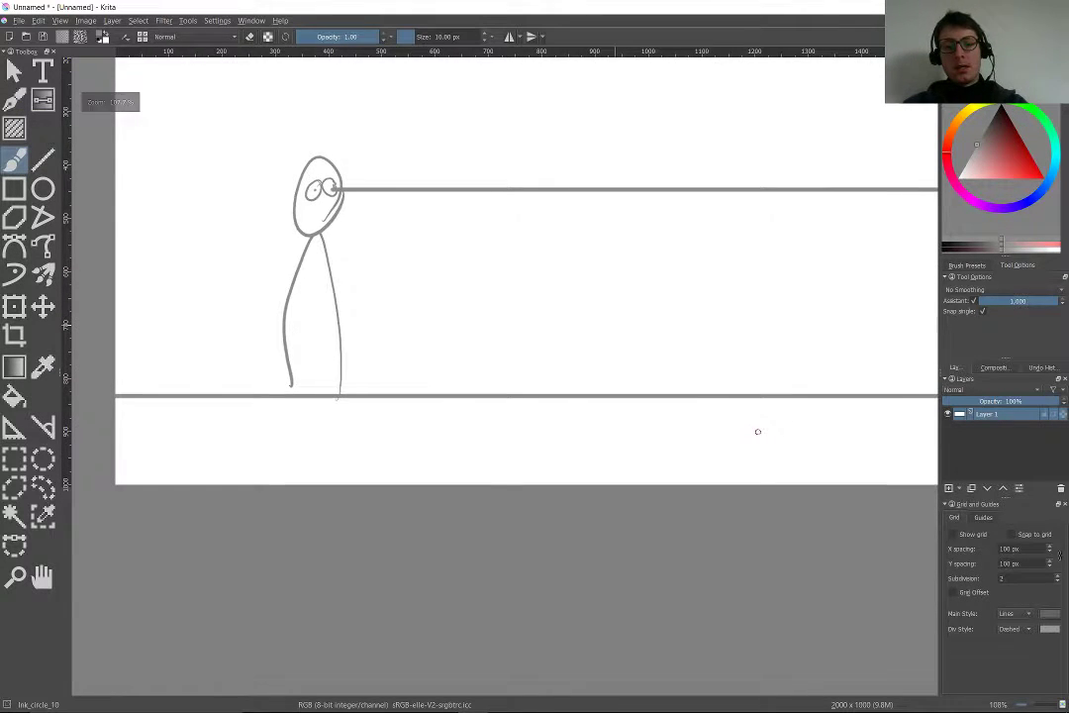
pyautogui.moveTo(451, 417); pyautogui.dragTo(450, 457)
pyautogui.moveTo(467, 433); pyautogui.dragTo(474, 418)
pyautogui.moveTo(485, 416); pyautogui.dragTo(538, 404)
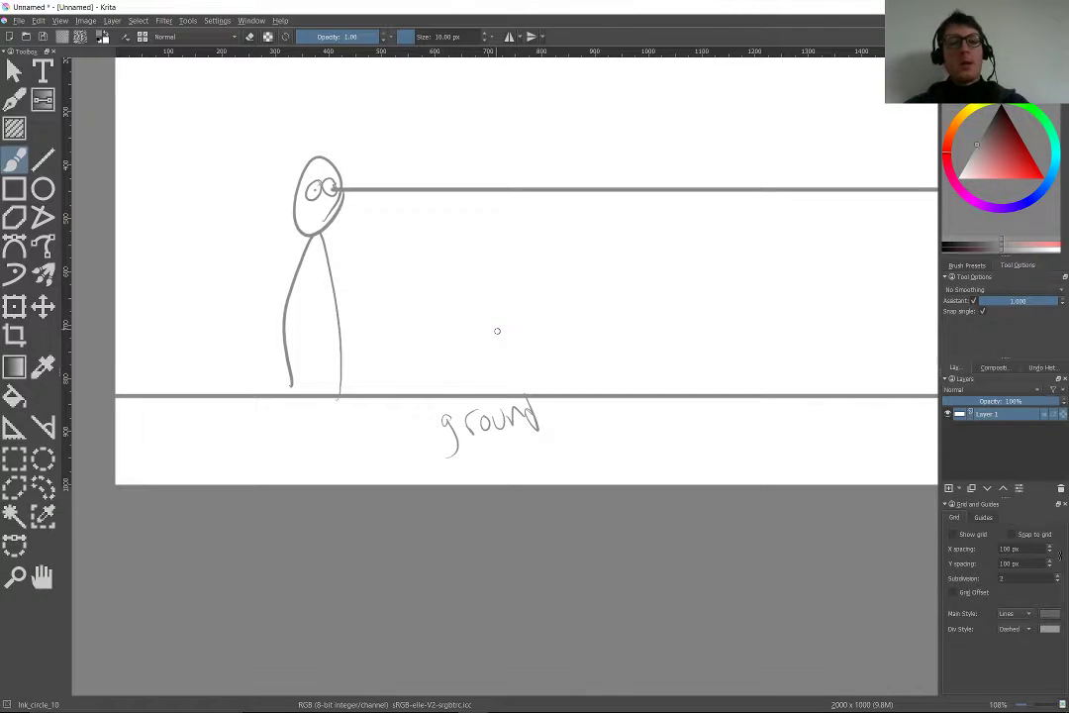
# - Mark the spot between the figure's feet on the ground line and handwrite "station point" below it
pyautogui.moveTo(322, 388)
pyautogui.mouseDown()
pyautogui.moveTo(305, 407)
pyautogui.moveTo(339, 422)
pyautogui.mouseUp()
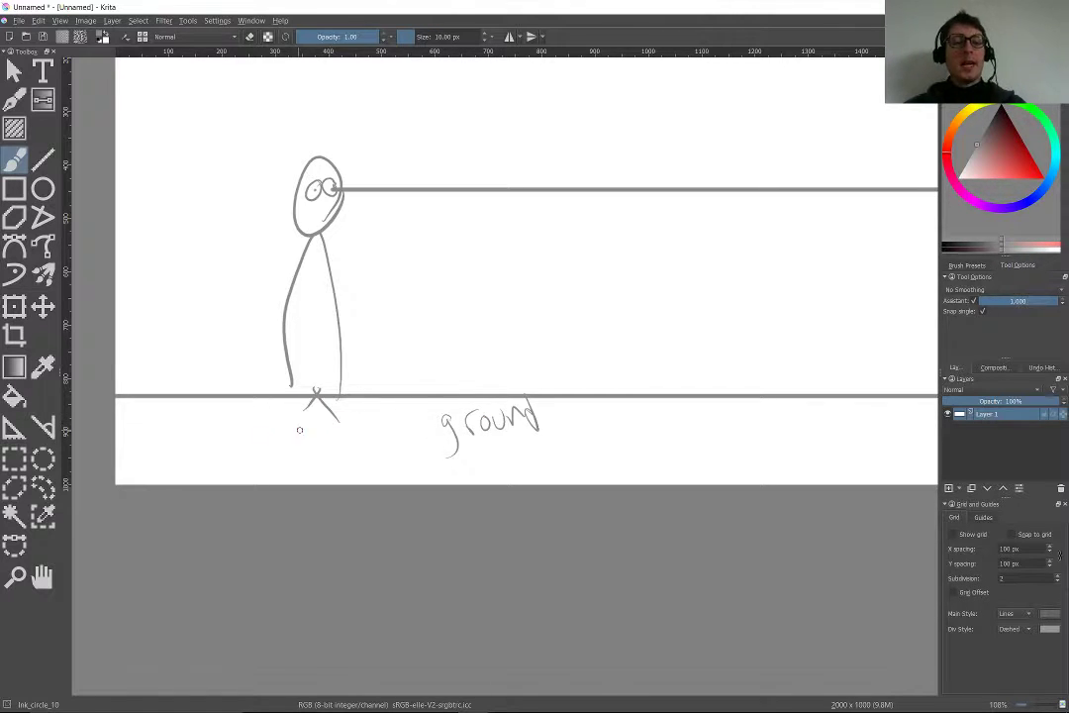
pyautogui.moveTo(247, 423)
pyautogui.mouseDown()
pyautogui.moveTo(250, 458)
pyautogui.moveTo(240, 446)
pyautogui.moveTo(282, 442)
pyautogui.moveTo(278, 435)
pyautogui.moveTo(294, 432)
pyautogui.moveTo(287, 424)
pyautogui.moveTo(336, 447)
pyautogui.mouseUp()
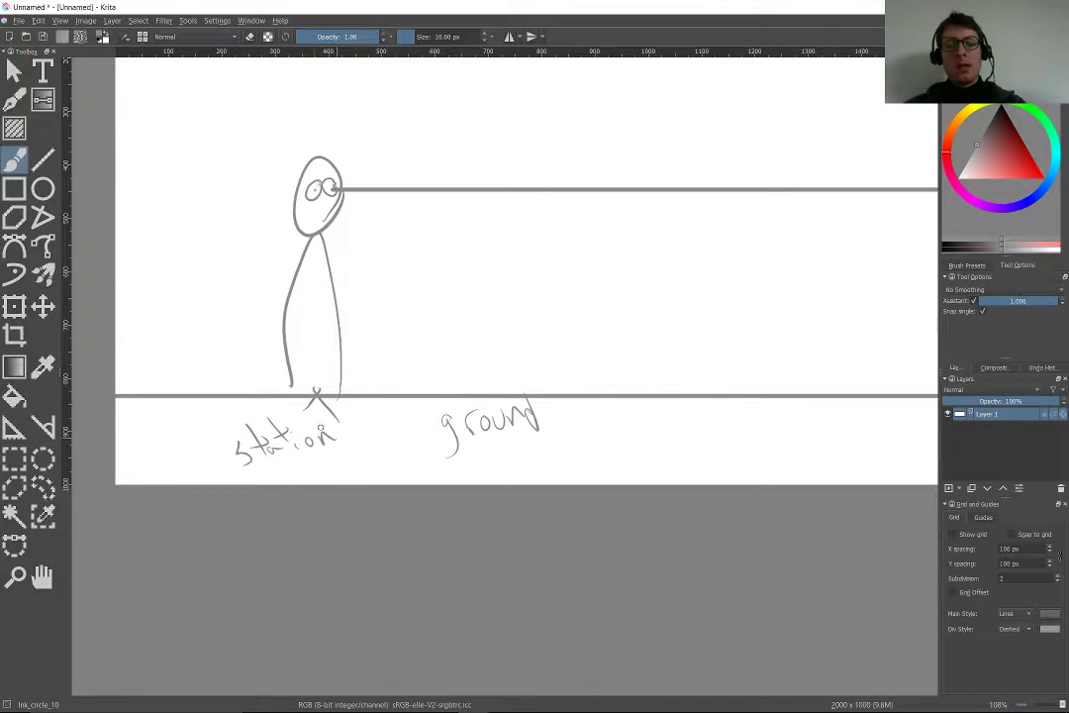
pyautogui.moveTo(260, 468); pyautogui.dragTo(262, 475)
pyautogui.click(293, 475)
pyautogui.moveTo(287, 470); pyautogui.dragTo(315, 478)
pyautogui.moveTo(322, 460); pyautogui.dragTo(324, 479)
pyautogui.moveTo(316, 467); pyautogui.dragTo(330, 465)
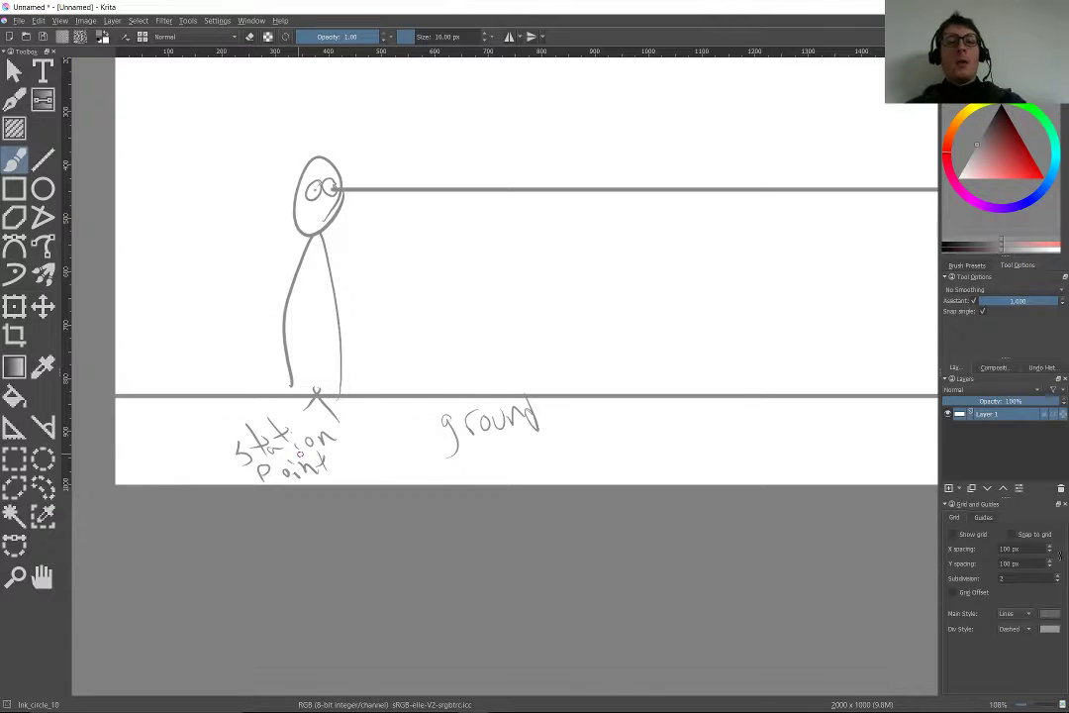
# - Outline the figure's eyes, draw a leader line up from the head and handwrite "viewer" above it
pyautogui.moveTo(326, 190)
pyautogui.mouseDown()
pyautogui.moveTo(316, 188)
pyautogui.moveTo(327, 196)
pyautogui.mouseUp()
pyautogui.moveTo(271, 159)
pyautogui.mouseDown()
pyautogui.moveTo(296, 176)
pyautogui.moveTo(418, 487)
pyautogui.moveTo(308, 342)
pyautogui.mouseUp()
pyautogui.scroll(2, 419, 487)
pyautogui.moveTo(316, 359)
pyautogui.mouseDown()
pyautogui.moveTo(318, 371)
pyautogui.moveTo(371, 336)
pyautogui.moveTo(396, 338)
pyautogui.moveTo(410, 318)
pyautogui.mouseUp()
pyautogui.scroll(1, 420, 296)
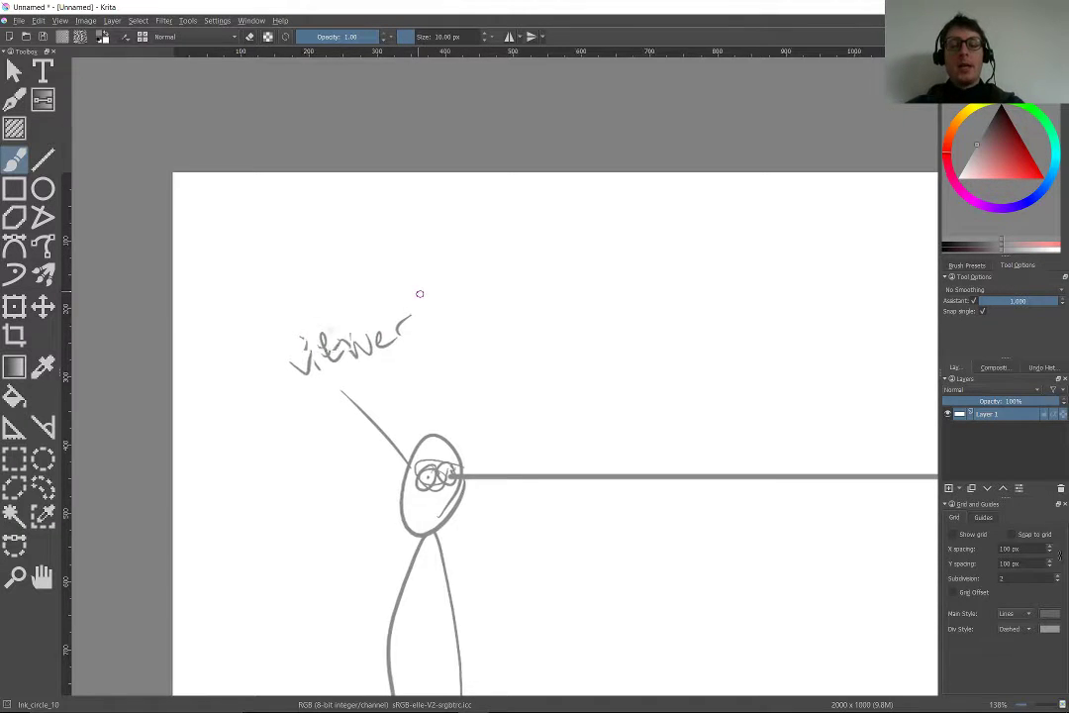
# - Draw a height bracket beside the figure from eye level down to the ground and label it "6 ft"
pyautogui.scroll(-3, 349, 379)
pyautogui.scroll(1, 584, 391)
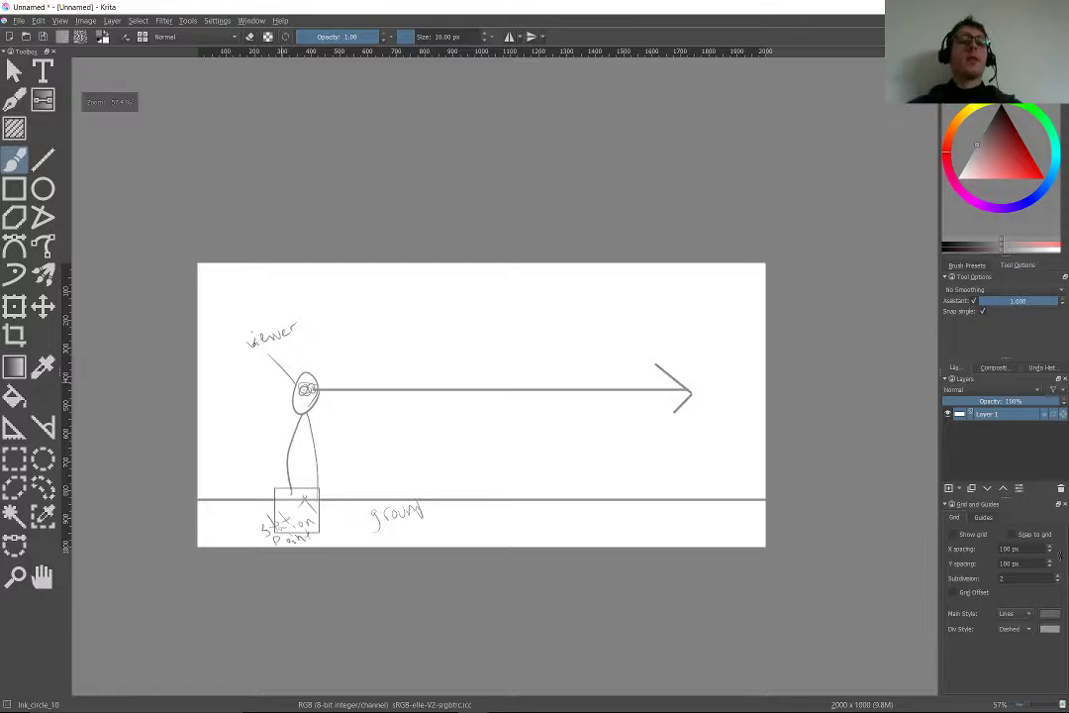
pyautogui.scroll(1, 388, 445)
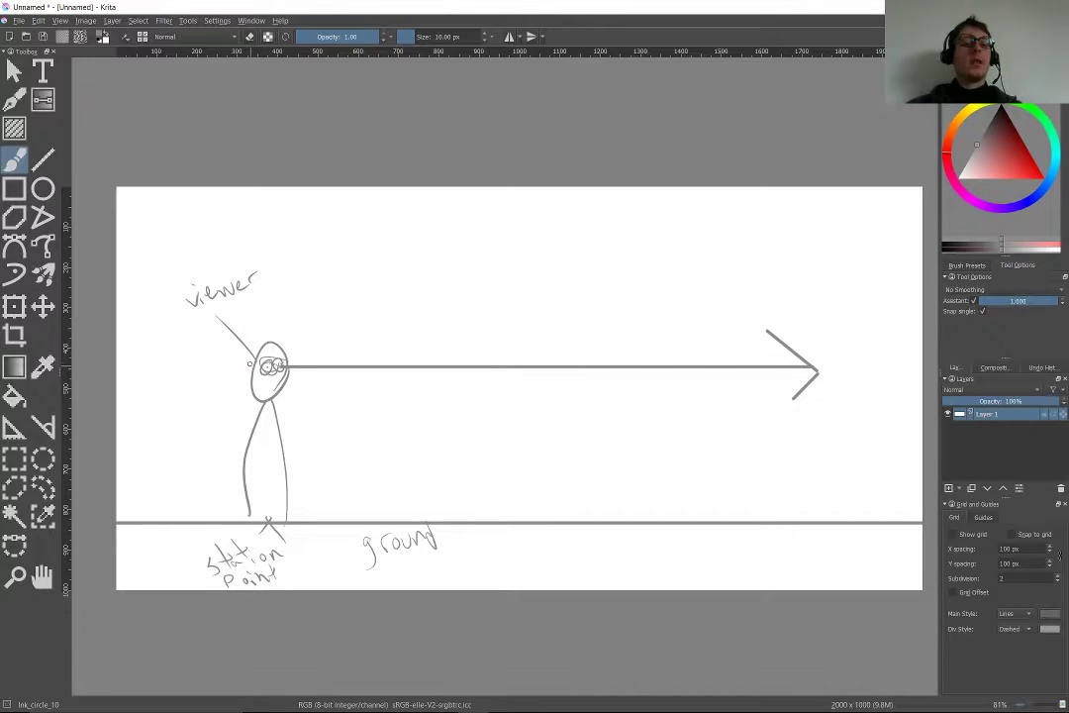
pyautogui.moveTo(239, 363)
pyautogui.mouseDown()
pyautogui.moveTo(179, 360)
pyautogui.moveTo(188, 518)
pyautogui.mouseUp()
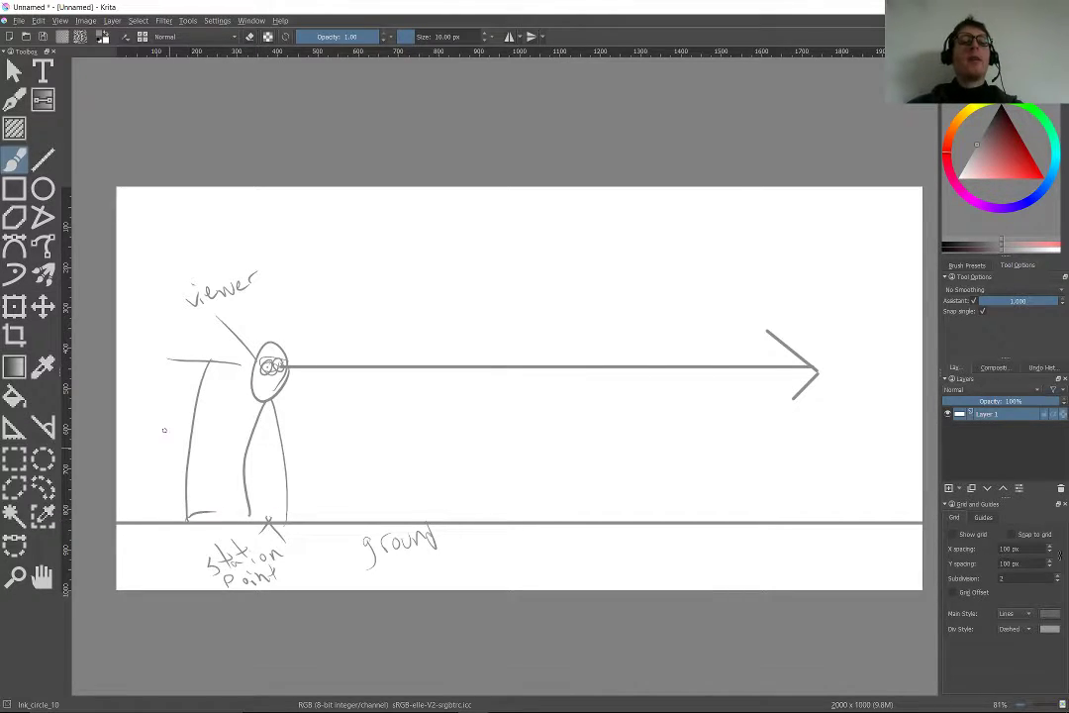
pyautogui.moveTo(204, 429)
pyautogui.mouseDown()
pyautogui.moveTo(204, 456)
pyautogui.moveTo(227, 454)
pyautogui.mouseUp()
pyautogui.scroll(6, 202, 447)
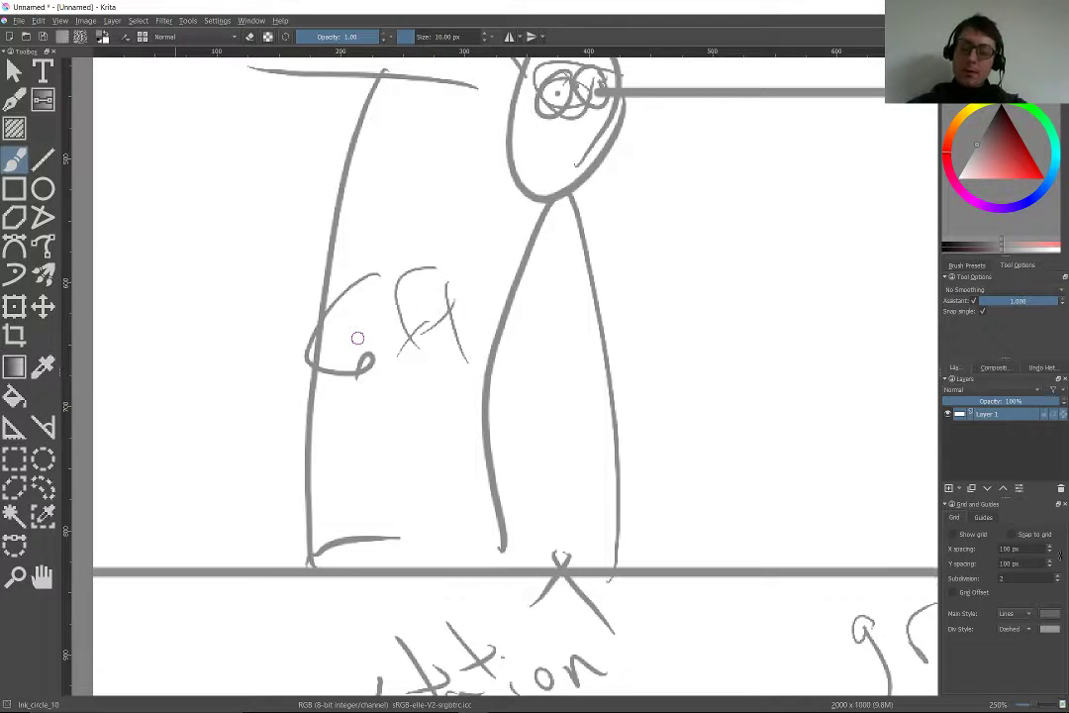
# - Handwrite the label "line of sight" just above the middle of the horizontal arrow
pyautogui.scroll(-2, 358, 338)
pyautogui.scroll(-1, 336, 416)
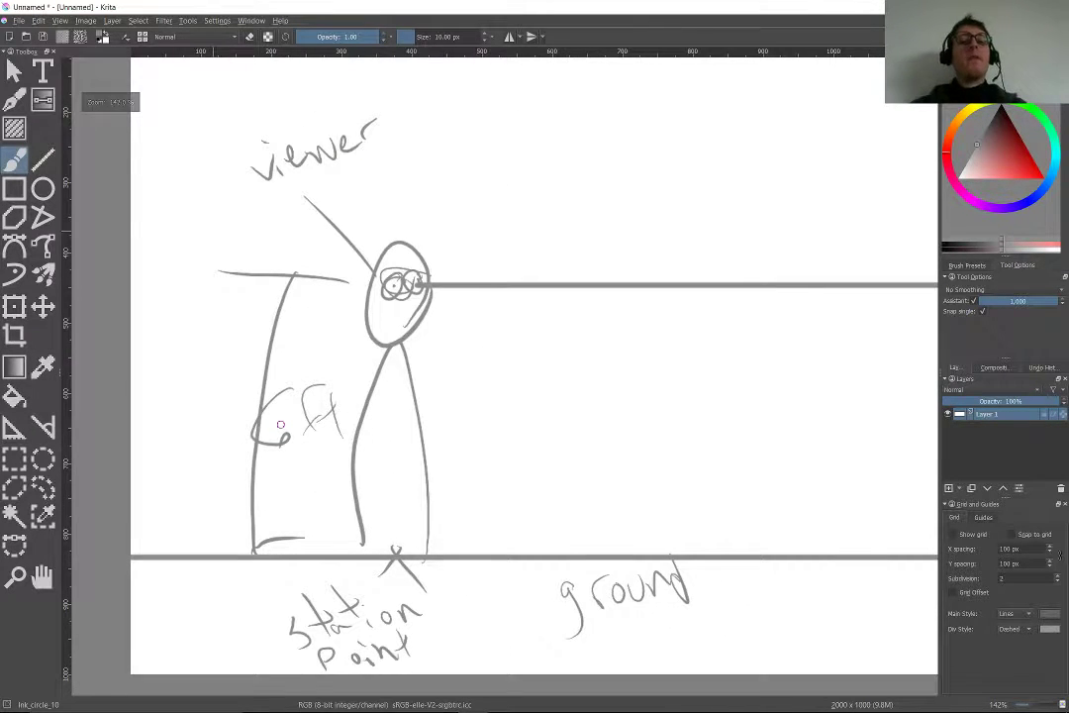
pyautogui.scroll(-2, 280, 424)
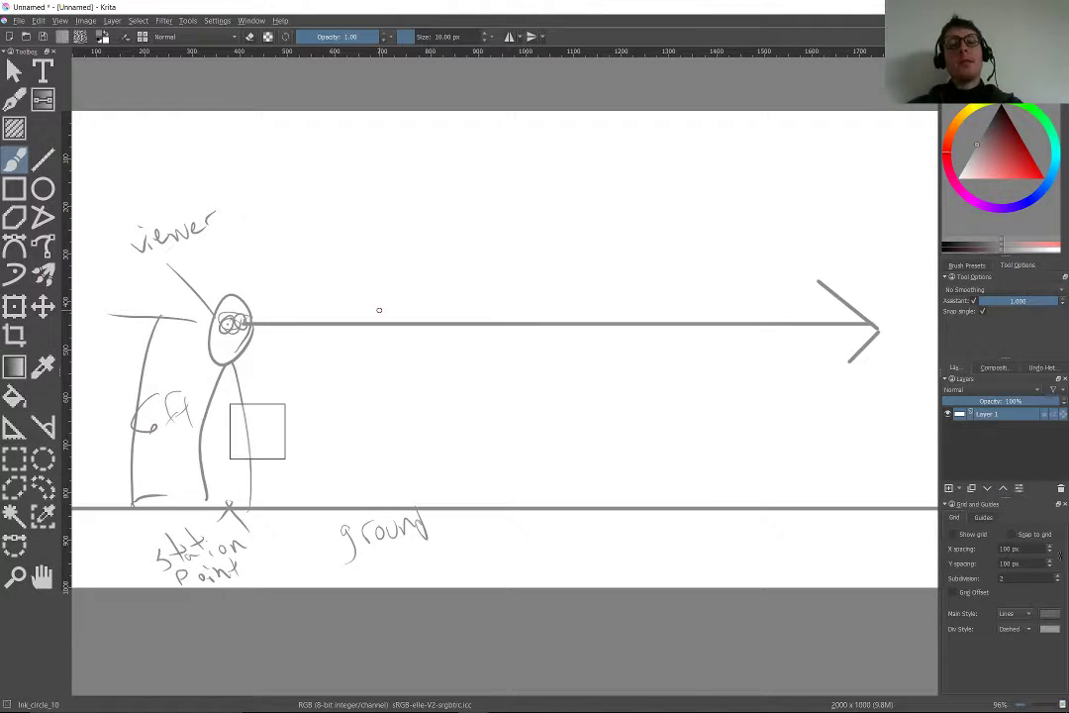
pyautogui.scroll(2, 376, 238)
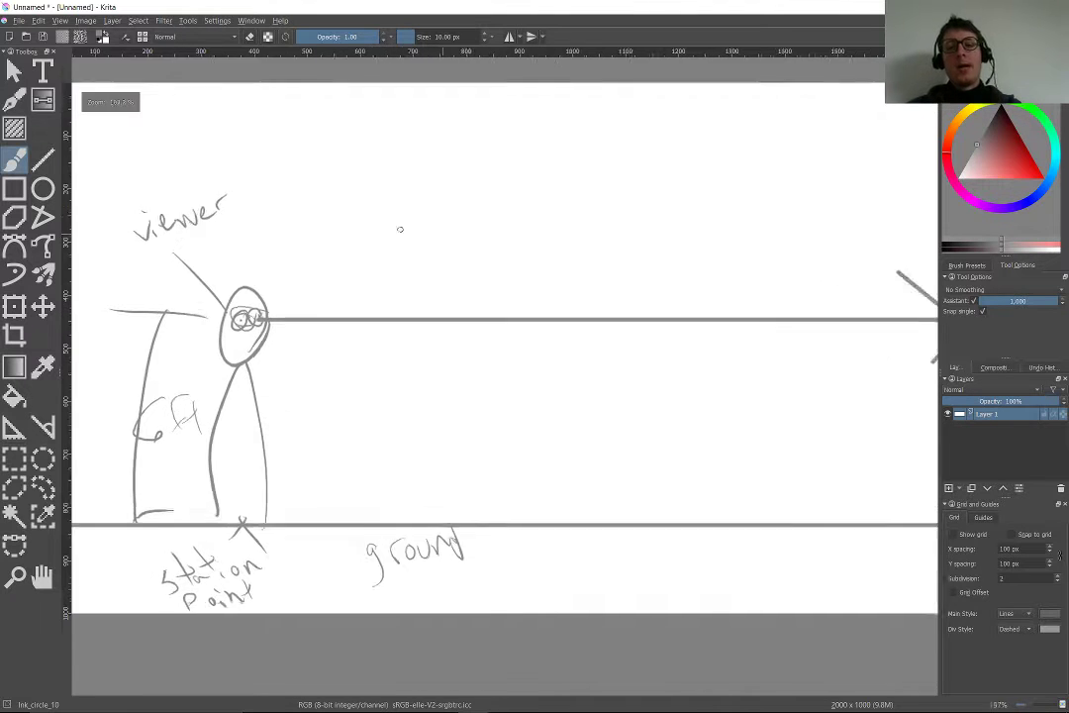
pyautogui.moveTo(510, 287)
pyautogui.mouseDown()
pyautogui.moveTo(512, 335)
pyautogui.moveTo(526, 335)
pyautogui.mouseUp()
pyautogui.moveTo(524, 305)
pyautogui.mouseDown()
pyautogui.moveTo(572, 324)
pyautogui.moveTo(606, 302)
pyautogui.moveTo(614, 317)
pyautogui.moveTo(661, 324)
pyautogui.mouseUp()
pyautogui.moveTo(681, 295)
pyautogui.mouseDown()
pyautogui.moveTo(682, 314)
pyautogui.moveTo(698, 308)
pyautogui.moveTo(689, 332)
pyautogui.mouseUp()
pyautogui.click(681, 283)
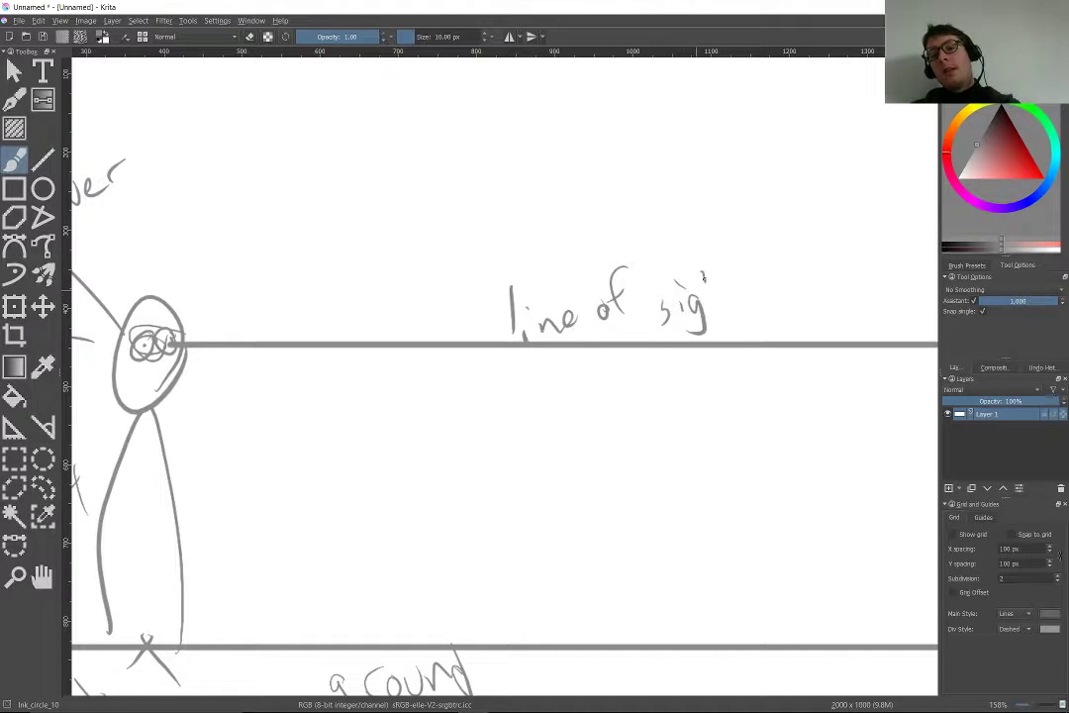
pyautogui.moveTo(705, 274)
pyautogui.mouseDown()
pyautogui.moveTo(726, 308)
pyautogui.moveTo(738, 300)
pyautogui.mouseUp()
pyautogui.moveTo(724, 291)
pyautogui.mouseDown()
pyautogui.moveTo(706, 258)
pyautogui.moveTo(718, 246)
pyautogui.moveTo(659, 331)
pyautogui.mouseUp()
# - Draw two parallel horizontal straight lines, one just below the line of sight and one just above the ground line
pyautogui.scroll(-4, 699, 257)
pyautogui.scroll(3, 659, 331)
pyautogui.scroll(-3, 659, 332)
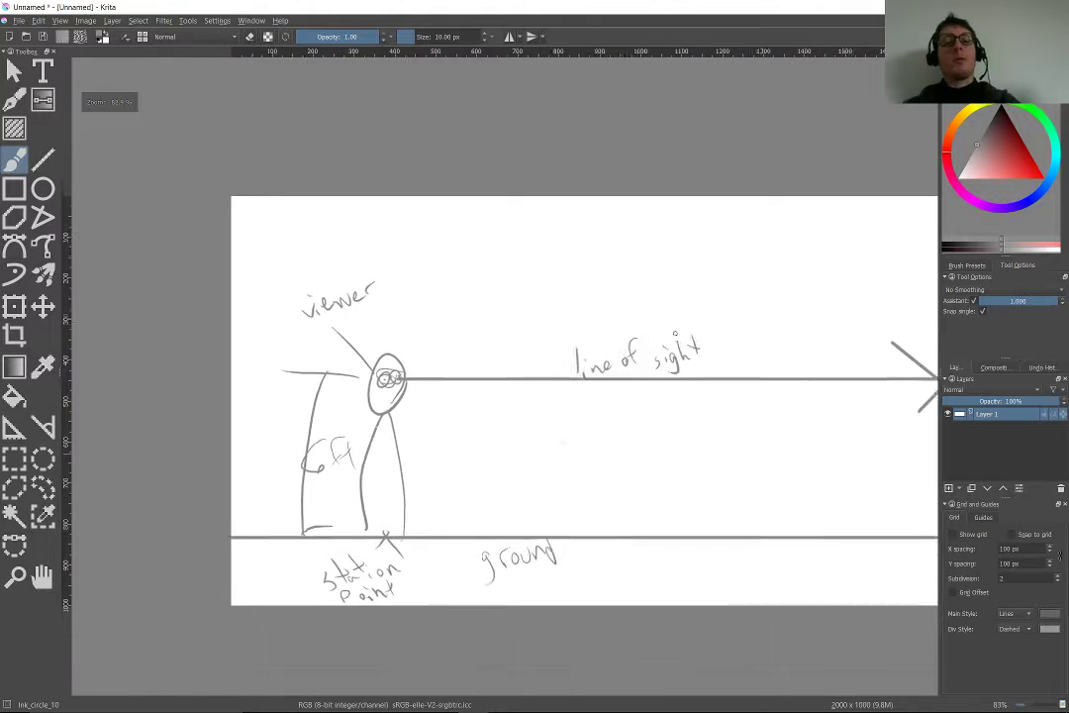
pyautogui.scroll(1, 624, 343)
pyautogui.scroll(3, 267, 257)
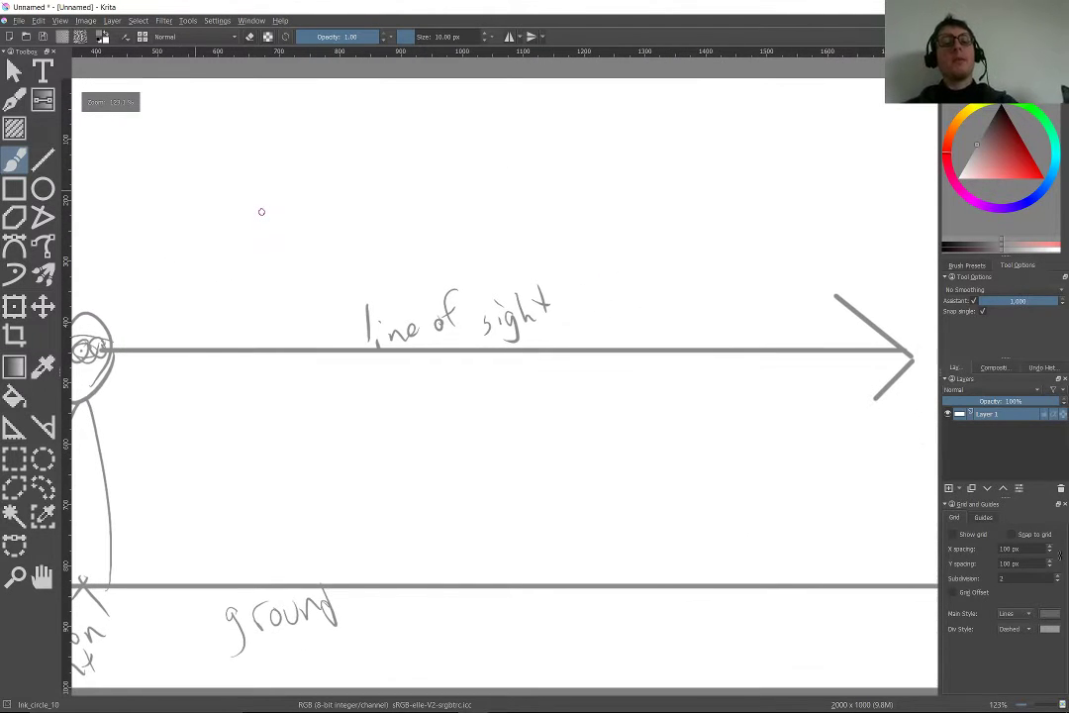
pyautogui.press('v')
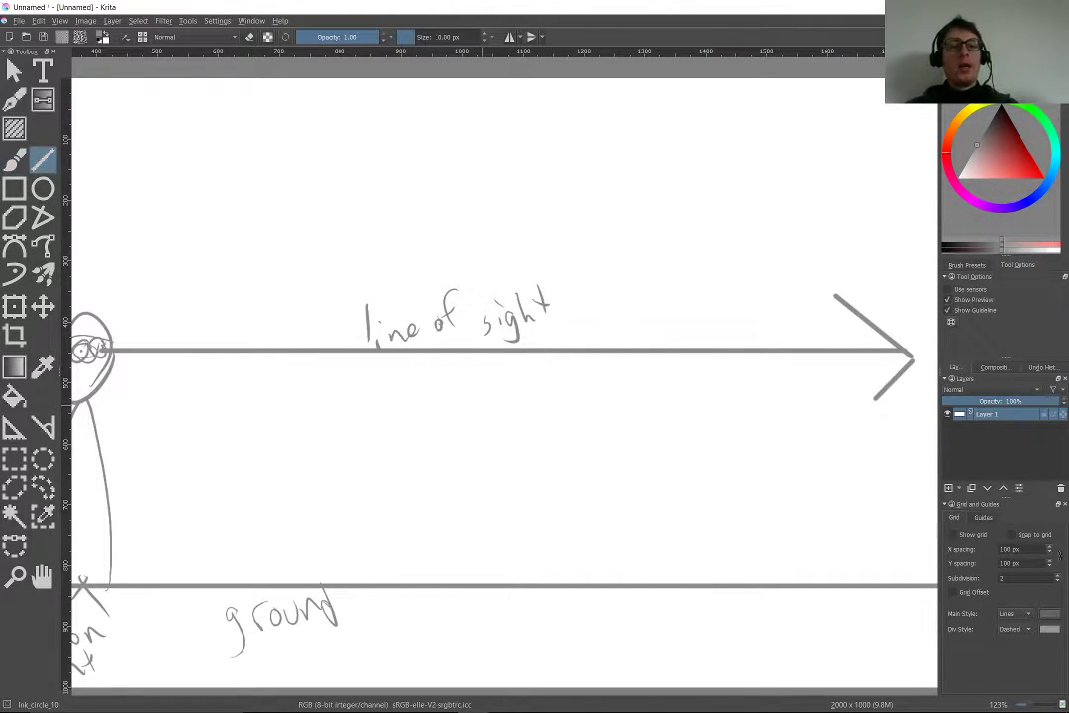
pyautogui.moveTo(585, 400); pyautogui.dragTo(329, 400)
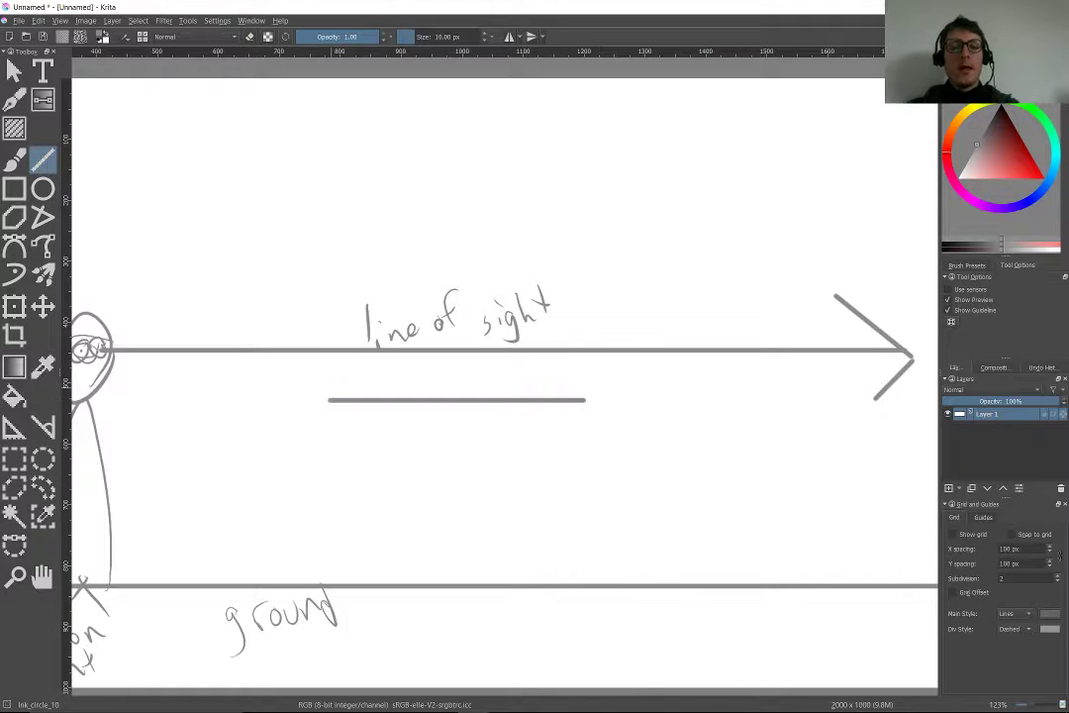
pyautogui.moveTo(579, 544); pyautogui.dragTo(371, 544)
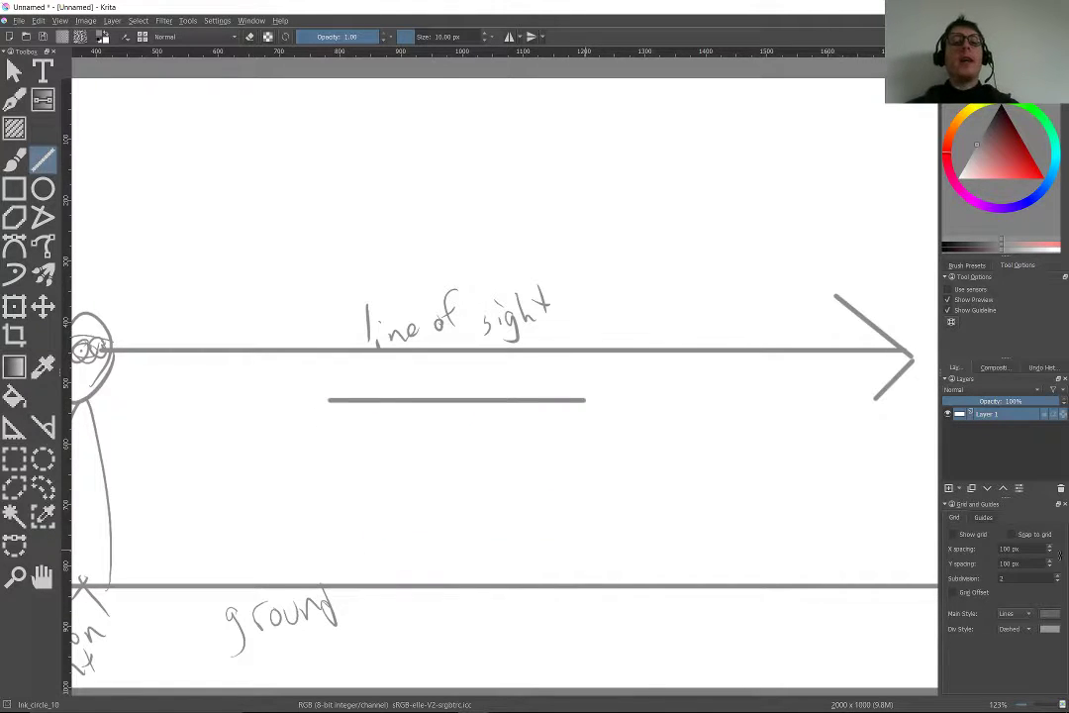
pyautogui.scroll(-2, 371, 533)
pyautogui.scroll(1, 361, 482)
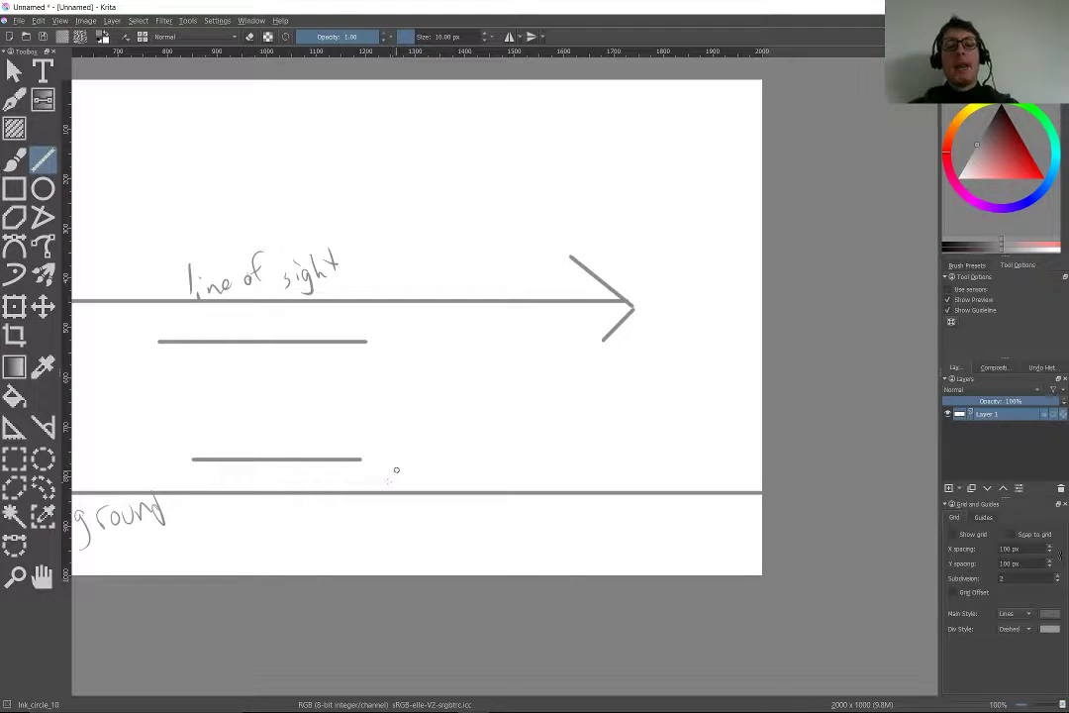
pyautogui.moveTo(388, 463); pyautogui.dragTo(391, 352)
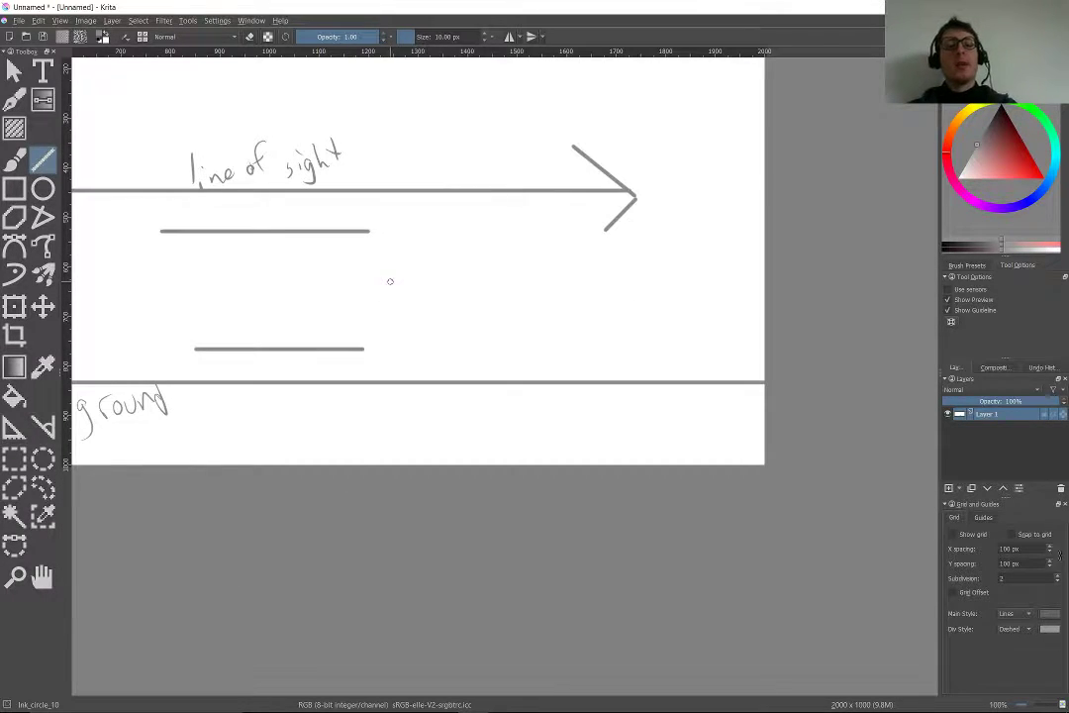
pyautogui.moveTo(442, 216); pyautogui.dragTo(607, 219)
pyautogui.hotkey('ctrl', 'z')
pyautogui.moveTo(391, 281); pyautogui.dragTo(612, 217)
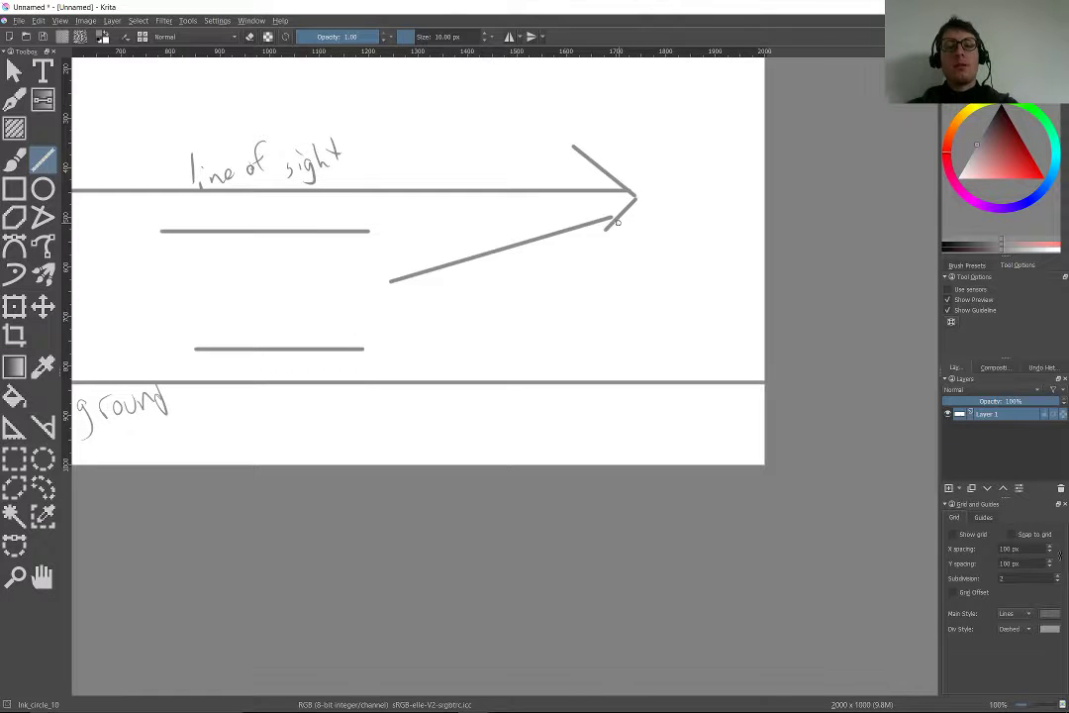
pyautogui.moveTo(473, 352); pyautogui.dragTo(555, 352)
pyautogui.hotkey('ctrl', 'z')
pyautogui.hotkey('ctrl', 'z')
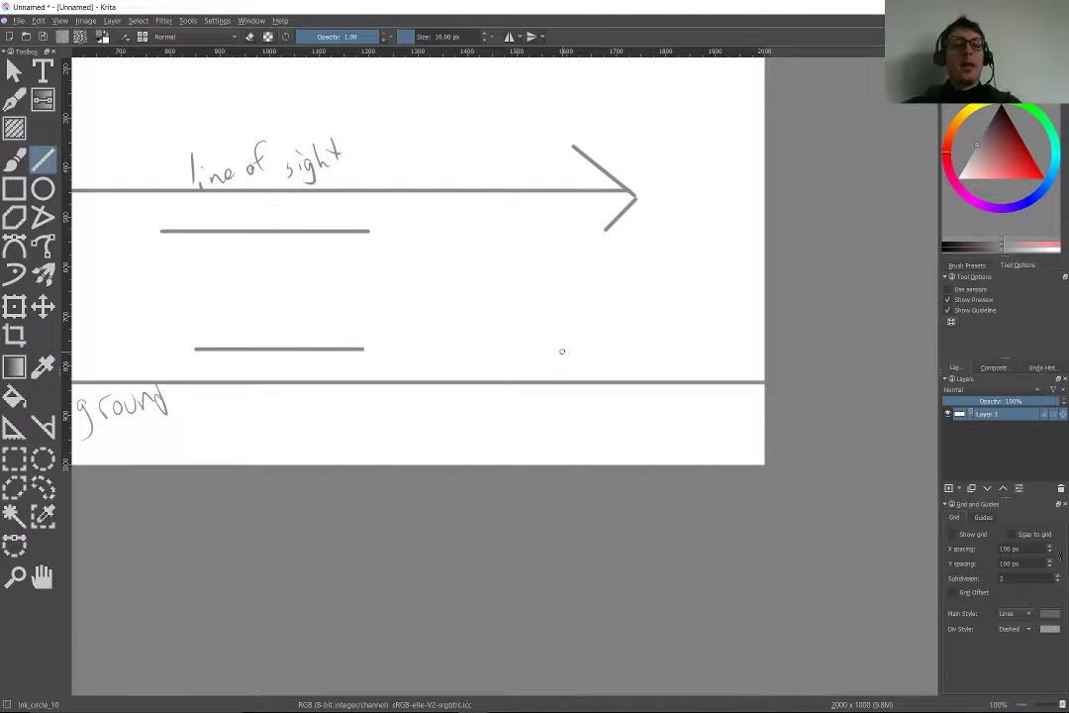
# - Sketch a small viewer on downward-curving ground in the canvas's upper-right corner, with a horizontal sight arrow extended by a second line
pyautogui.scroll(3, 561, 351)
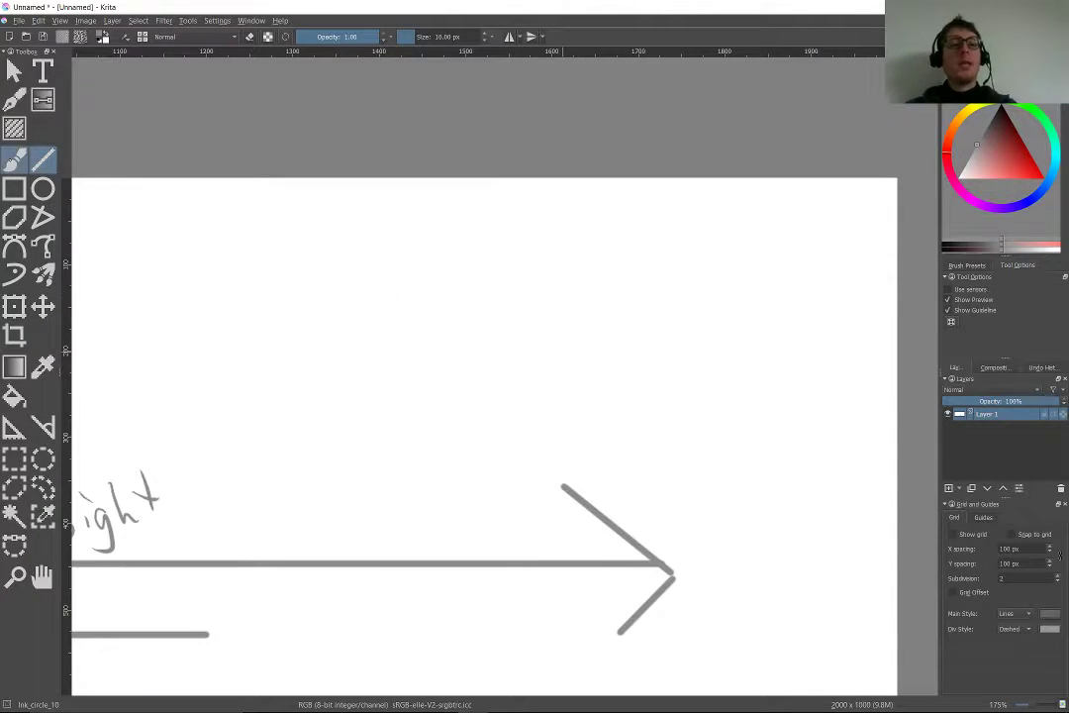
pyautogui.click(14, 159)
pyautogui.moveTo(461, 231)
pyautogui.mouseDown()
pyautogui.moveTo(465, 260)
pyautogui.moveTo(459, 217)
pyautogui.moveTo(646, 213)
pyautogui.mouseUp()
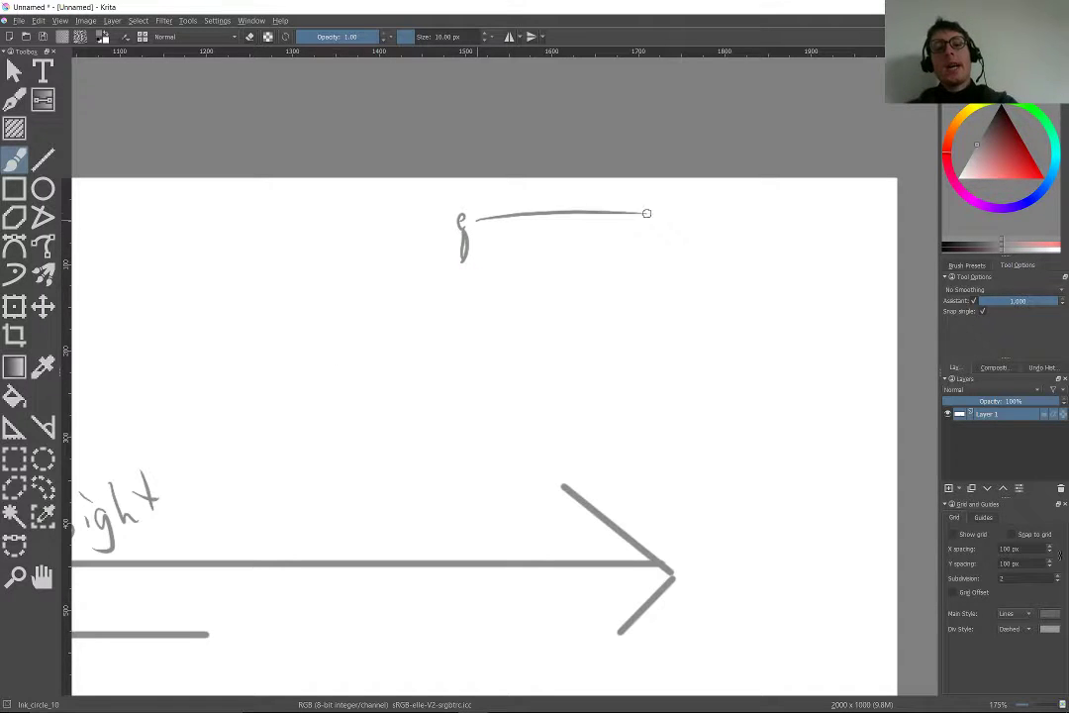
pyautogui.moveTo(381, 264)
pyautogui.mouseDown()
pyautogui.moveTo(591, 262)
pyautogui.moveTo(812, 333)
pyautogui.moveTo(897, 384)
pyautogui.mouseUp()
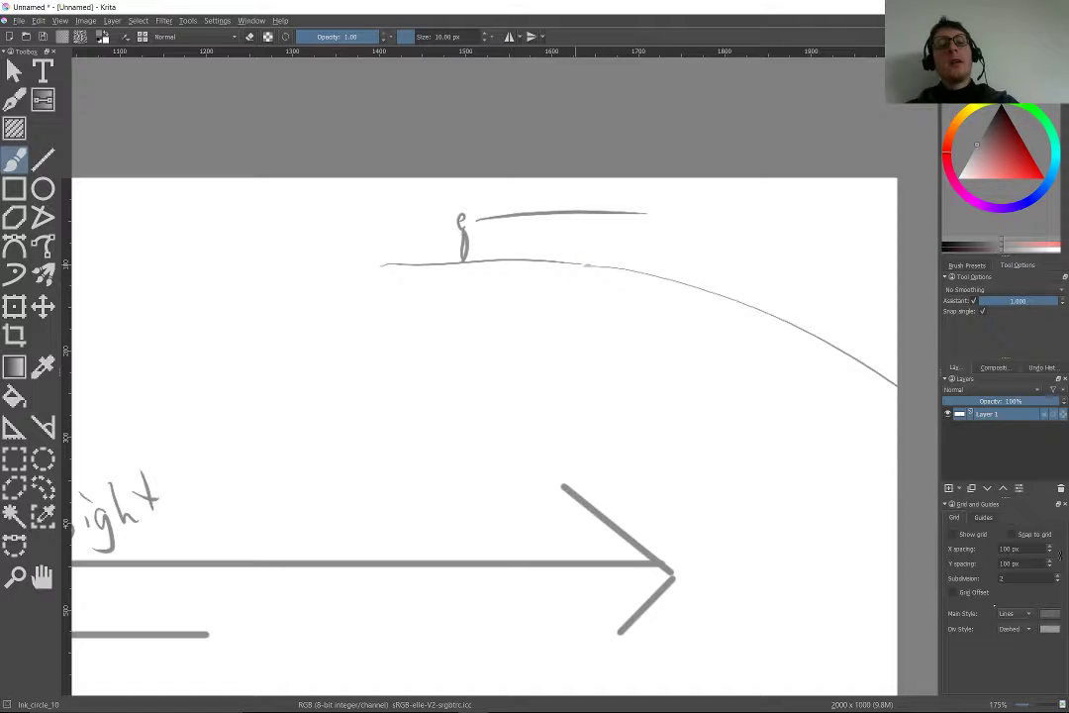
pyautogui.moveTo(651, 206)
pyautogui.mouseDown()
pyautogui.moveTo(721, 210)
pyautogui.moveTo(863, 209)
pyautogui.mouseUp()
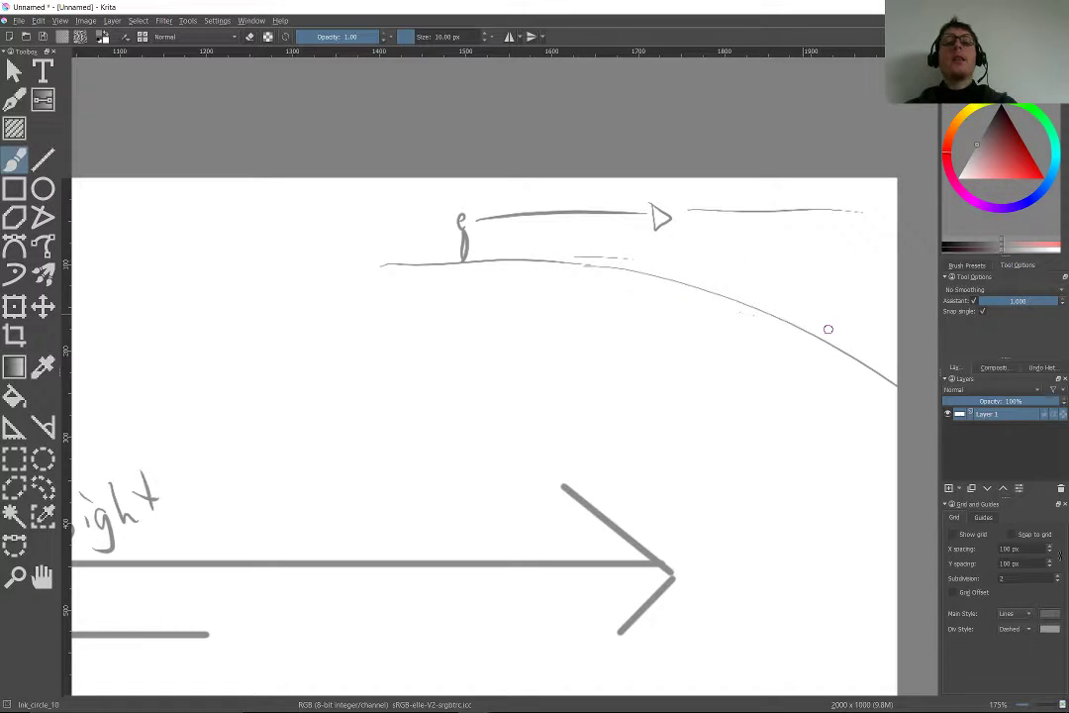
# - Add a second, shallower curve above the small sketch's ground and short strokes between its sight arrow and the ground
pyautogui.scroll(-1, 896, 426)
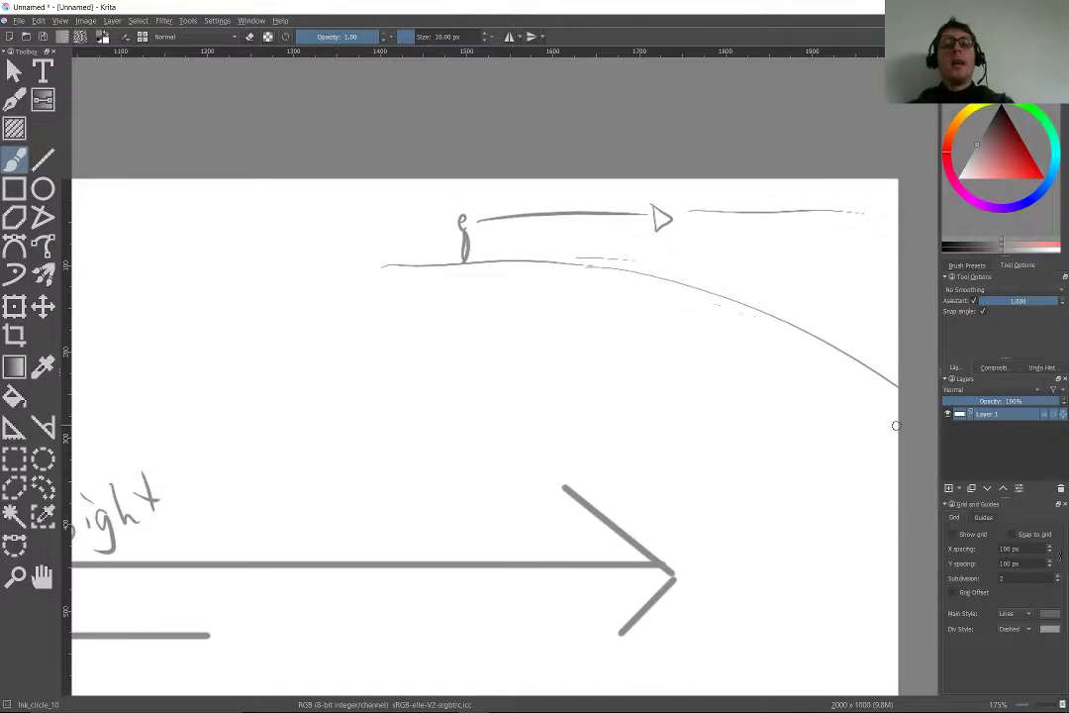
pyautogui.scroll(4, 741, 411)
pyautogui.moveTo(354, 120)
pyautogui.mouseDown()
pyautogui.moveTo(652, 157)
pyautogui.moveTo(869, 238)
pyautogui.mouseUp()
pyautogui.scroll(-5, 567, 247)
pyautogui.scroll(-4, 422, 160)
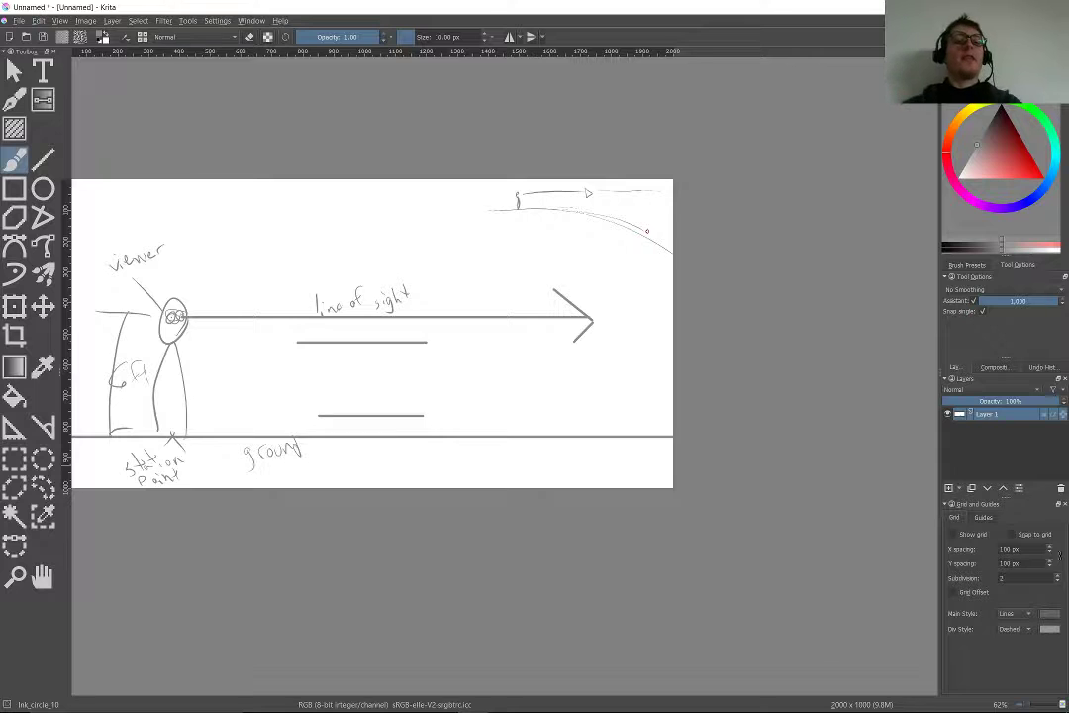
pyautogui.scroll(6, 443, 502)
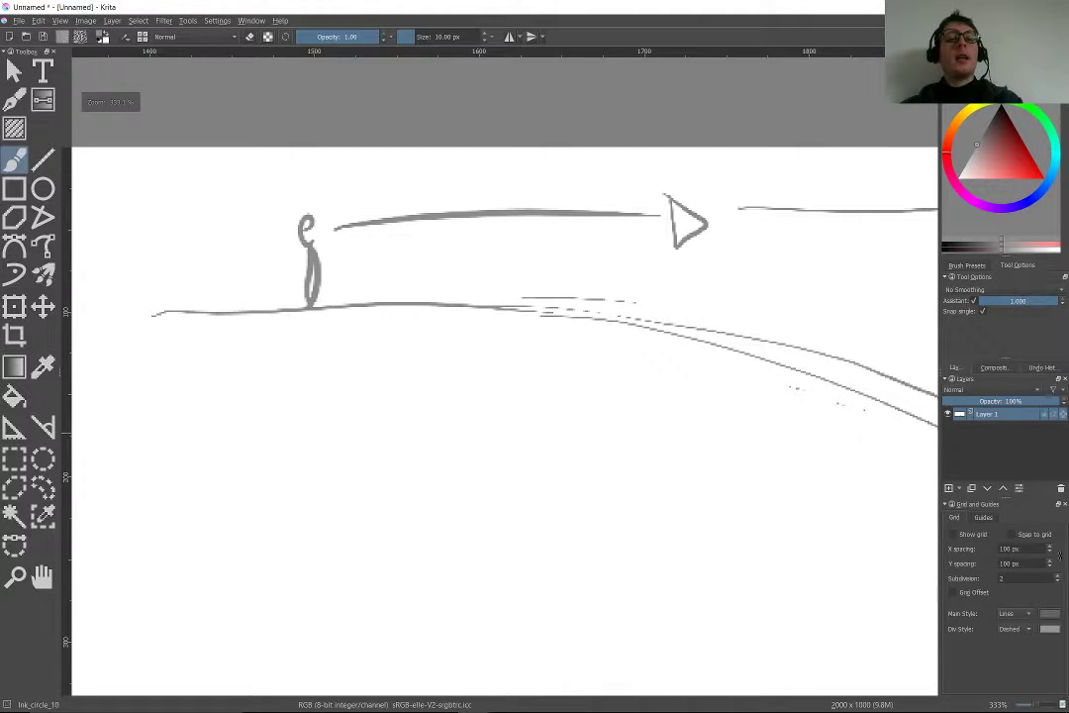
pyautogui.moveTo(365, 289); pyautogui.dragTo(484, 286)
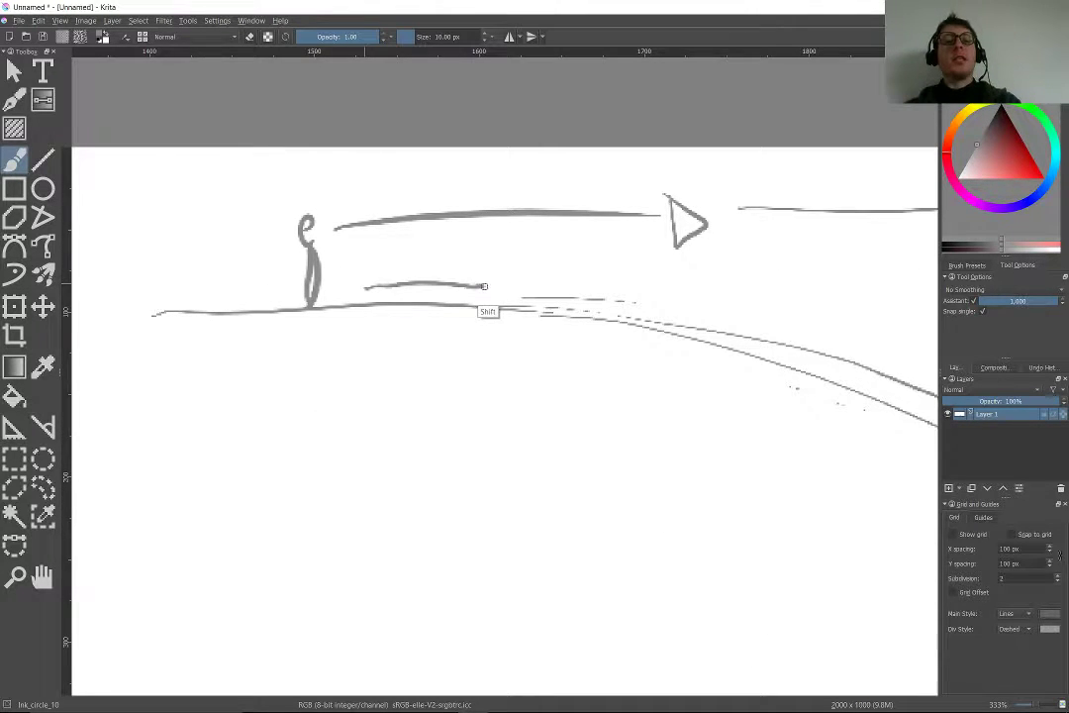
pyautogui.scroll(-5, 574, 214)
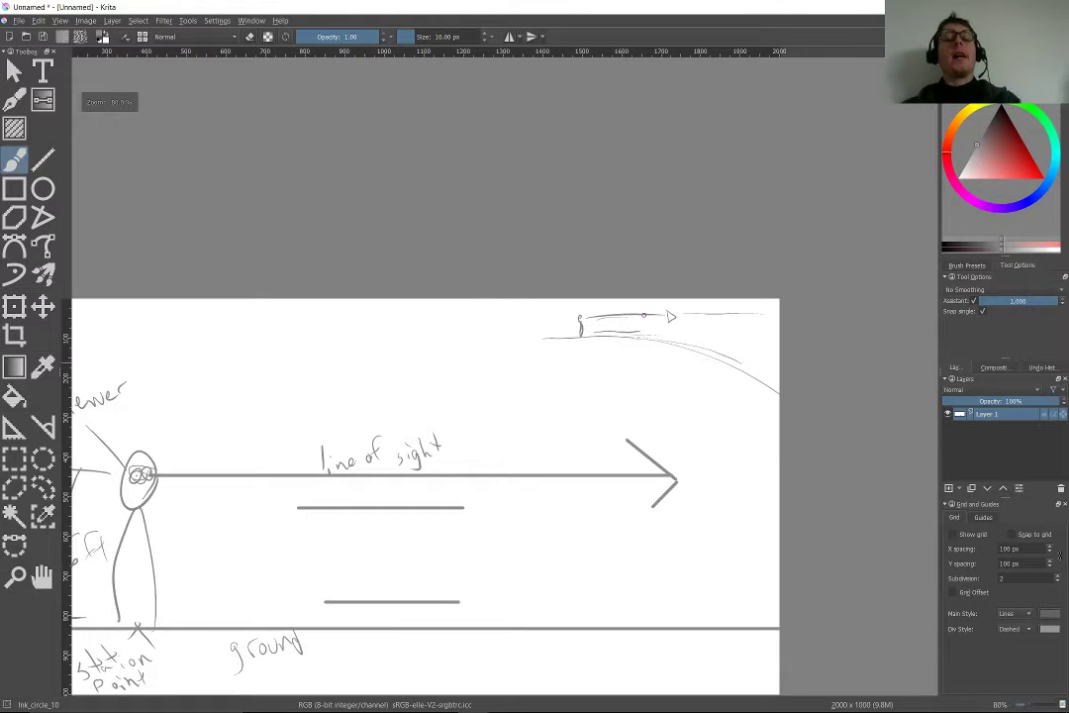
# - Mark four short vertical freehand ticks along the ground line, spaced out in front of the viewer
pyautogui.scroll(-3, 415, 257)
pyautogui.scroll(4, 227, 287)
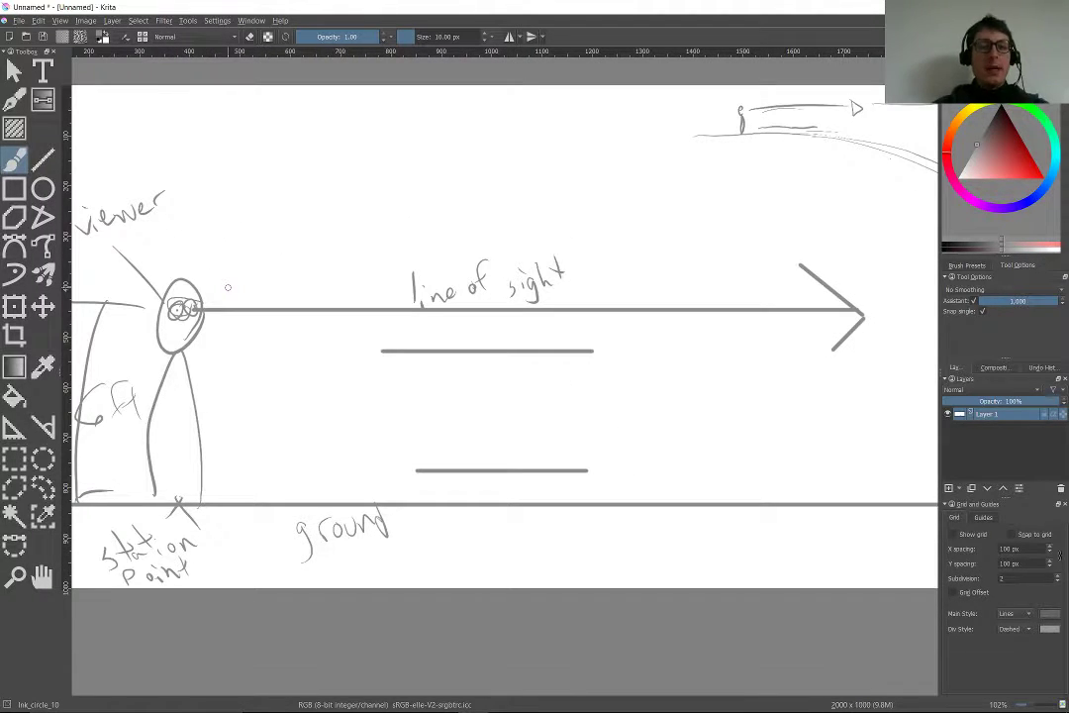
pyautogui.moveTo(228, 287)
pyautogui.mouseDown()
pyautogui.moveTo(210, 427)
pyautogui.moveTo(290, 389)
pyautogui.moveTo(424, 286)
pyautogui.mouseUp()
pyautogui.scroll(-2, 364, 266)
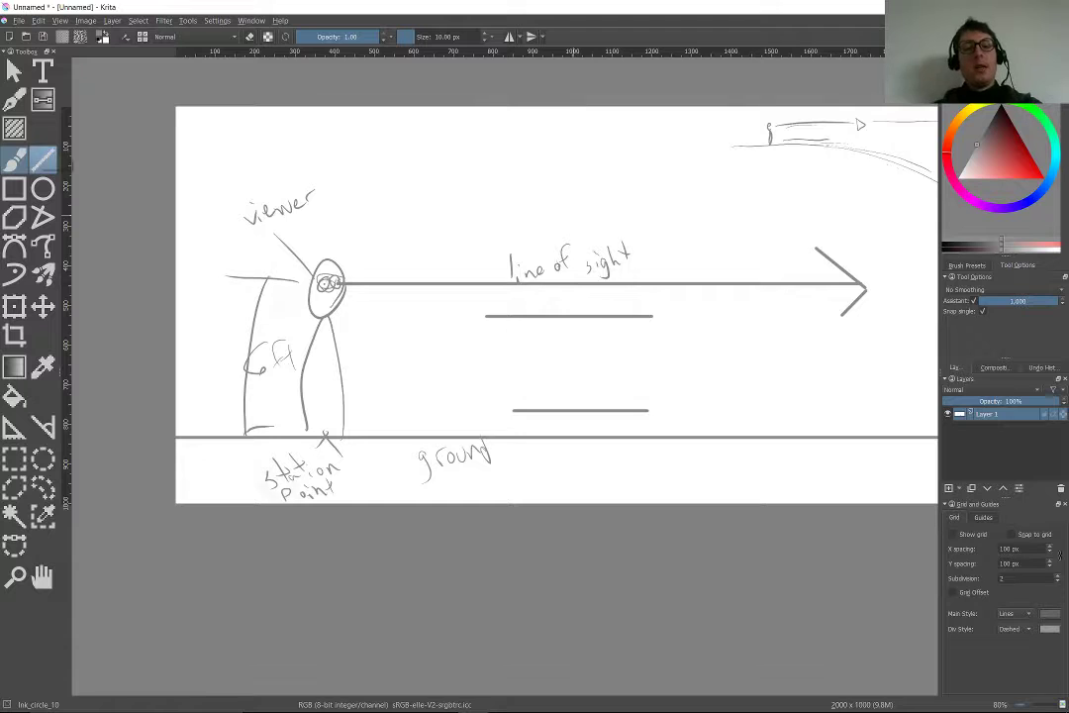
pyautogui.scroll(2, 616, 162)
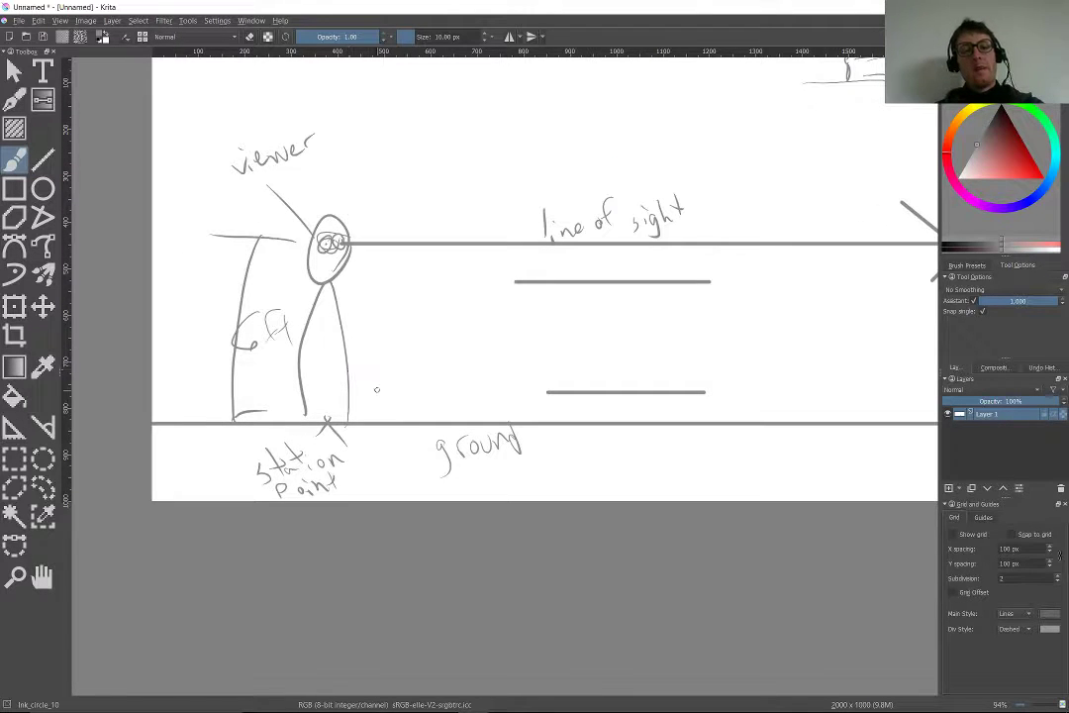
pyautogui.click(43, 158)
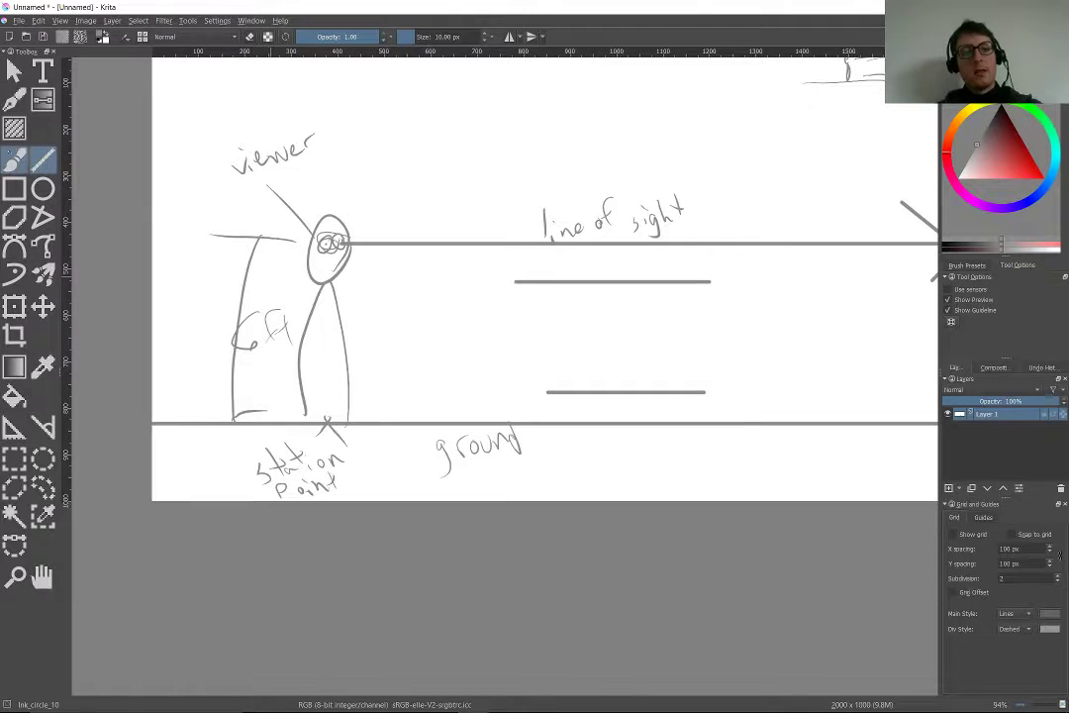
pyautogui.press('b')
pyautogui.moveTo(392, 379); pyautogui.dragTo(390, 416)
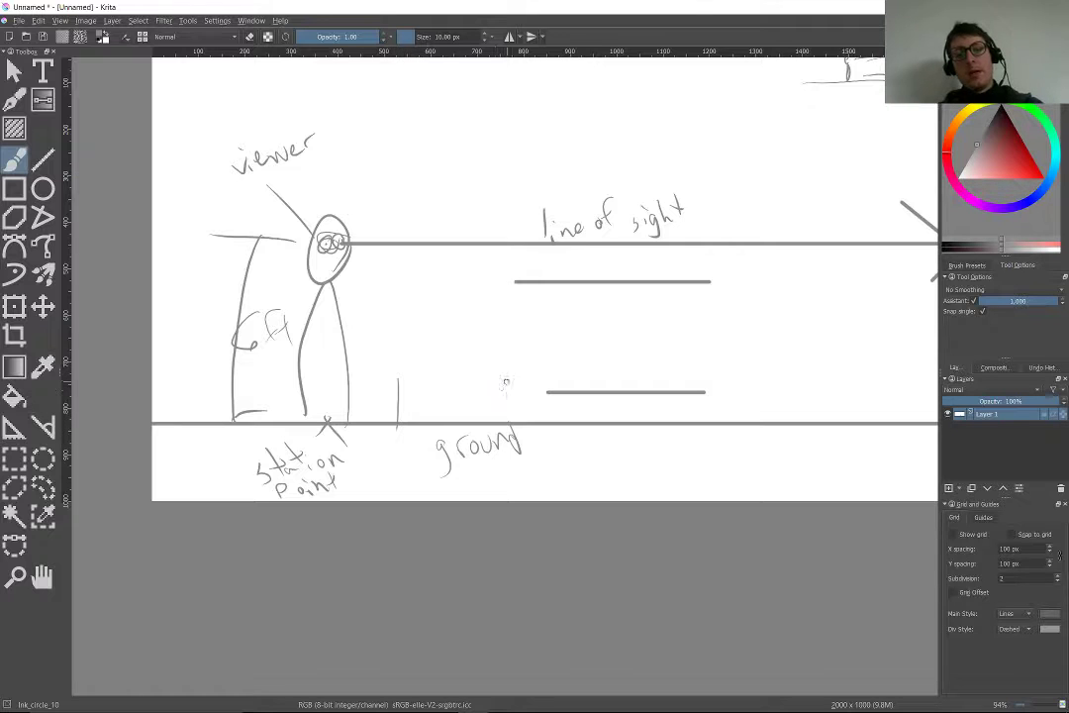
pyautogui.moveTo(504, 379); pyautogui.dragTo(505, 423)
pyautogui.moveTo(611, 374); pyautogui.dragTo(612, 402)
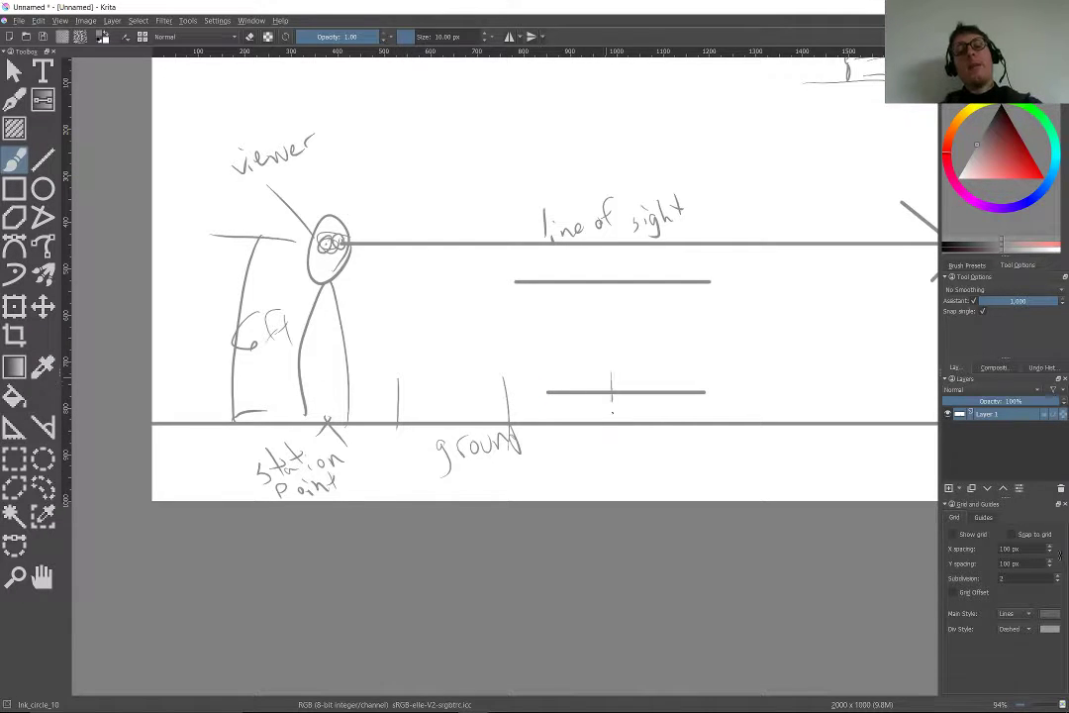
pyautogui.moveTo(744, 382); pyautogui.dragTo(753, 417)
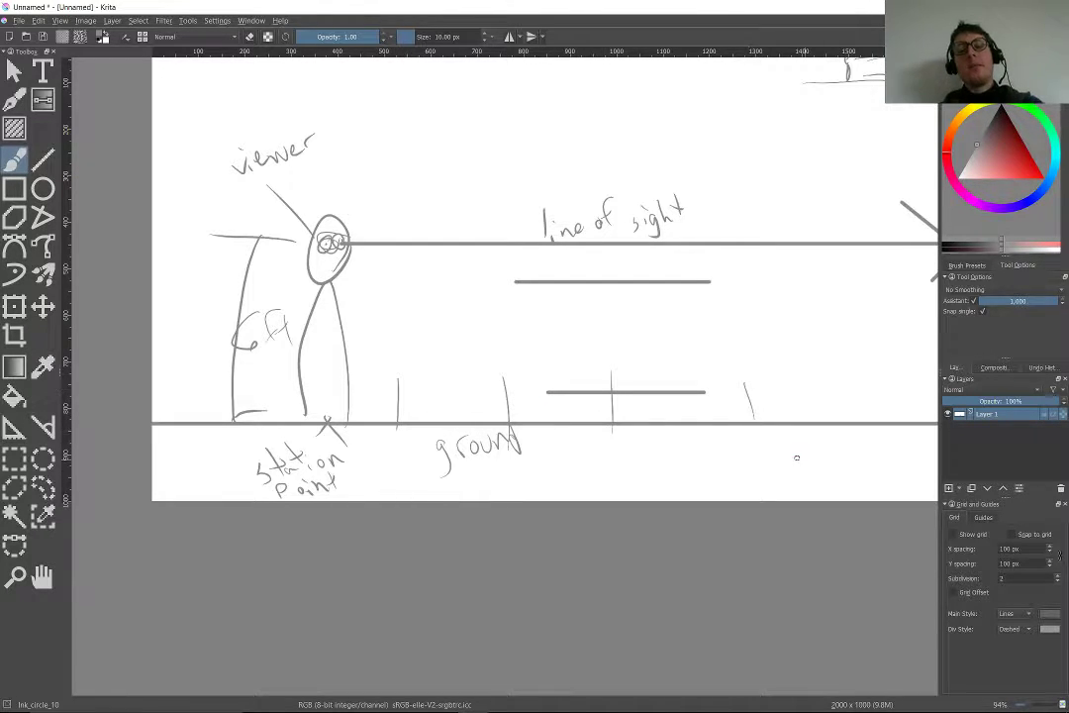
# - Search the brush presets for "shap" and select the Shape_fill brush
pyautogui.moveTo(916, 424); pyautogui.dragTo(742, 384)
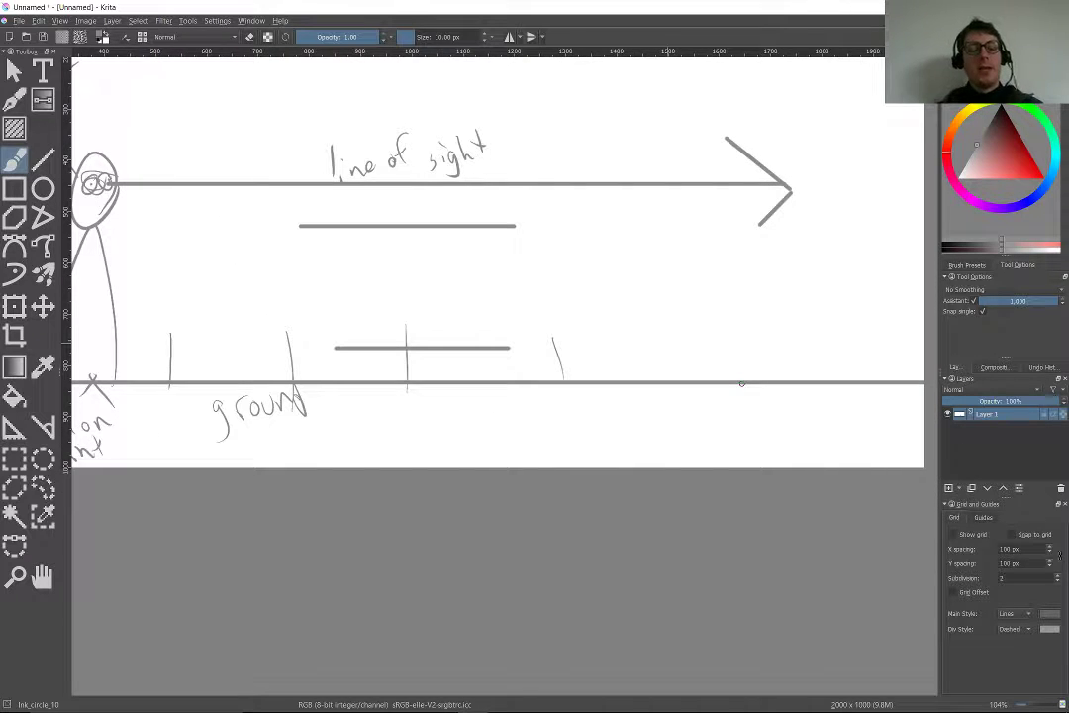
pyautogui.press('e')
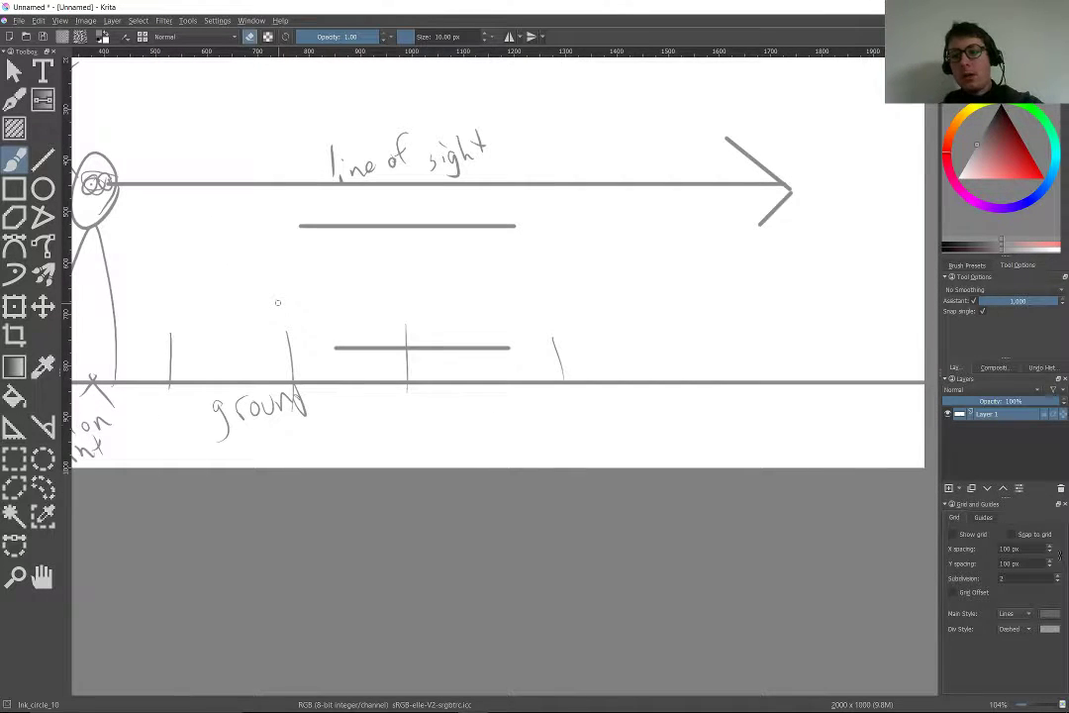
pyautogui.click(983, 264)
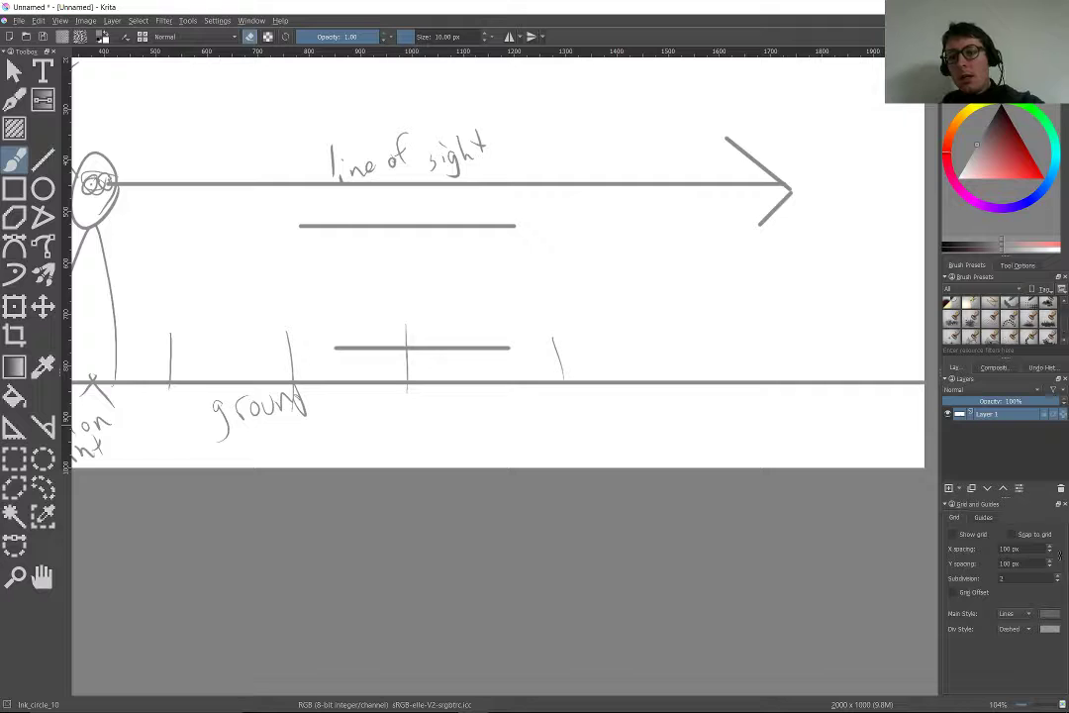
pyautogui.scroll(5, 990, 324)
pyautogui.click(989, 323)
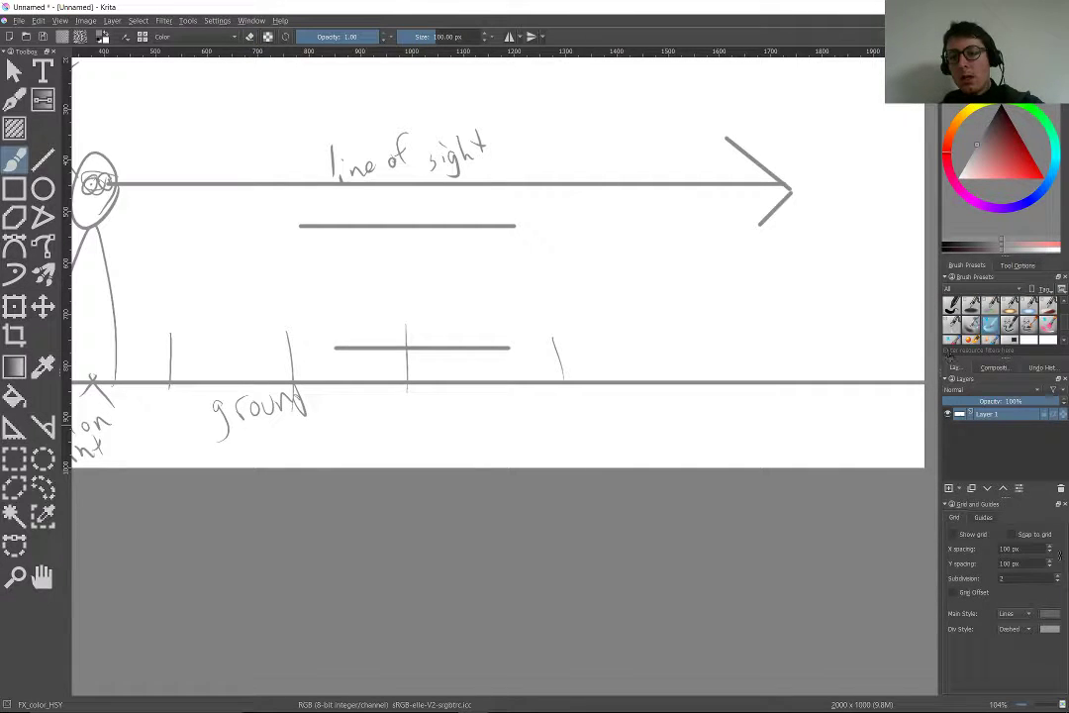
pyautogui.write('shap')
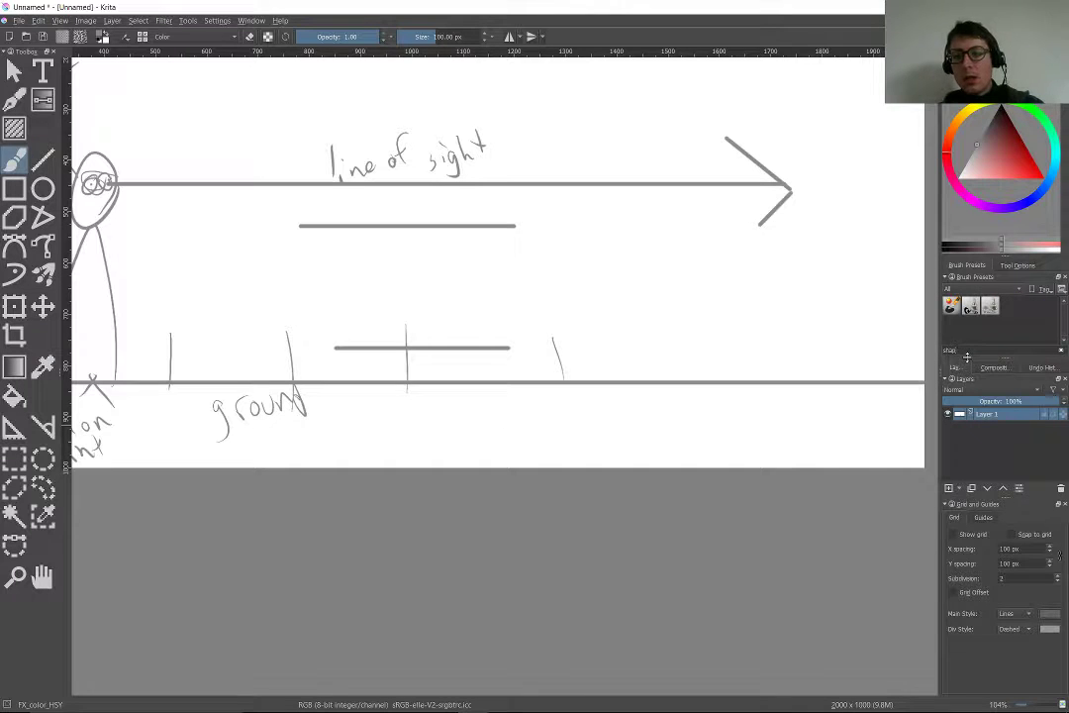
pyautogui.click(970, 305)
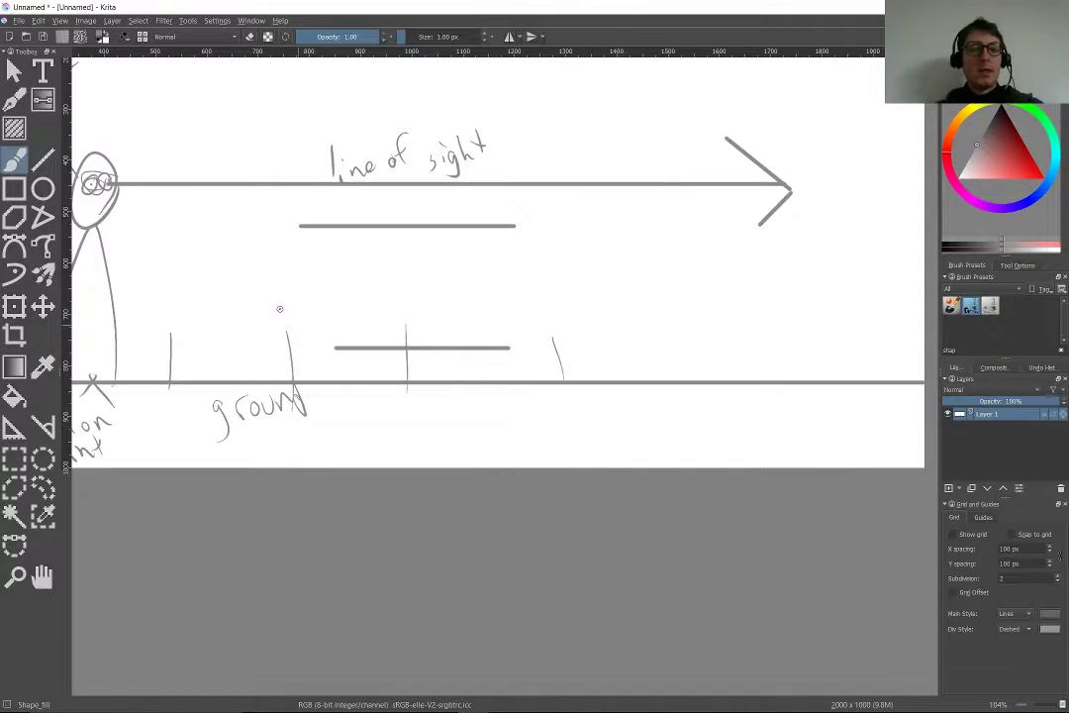
# - Remove the two short parallel lines between the line of sight and the ground with the Shape_fill brush, keeping the ground line intact
pyautogui.click(200, 294)
pyautogui.press('e')
pyautogui.moveTo(536, 251)
pyautogui.mouseDown()
pyautogui.moveTo(222, 287)
pyautogui.moveTo(564, 301)
pyautogui.mouseUp()
pyautogui.hotkey('ctrl', 'z')
pyautogui.press('e')
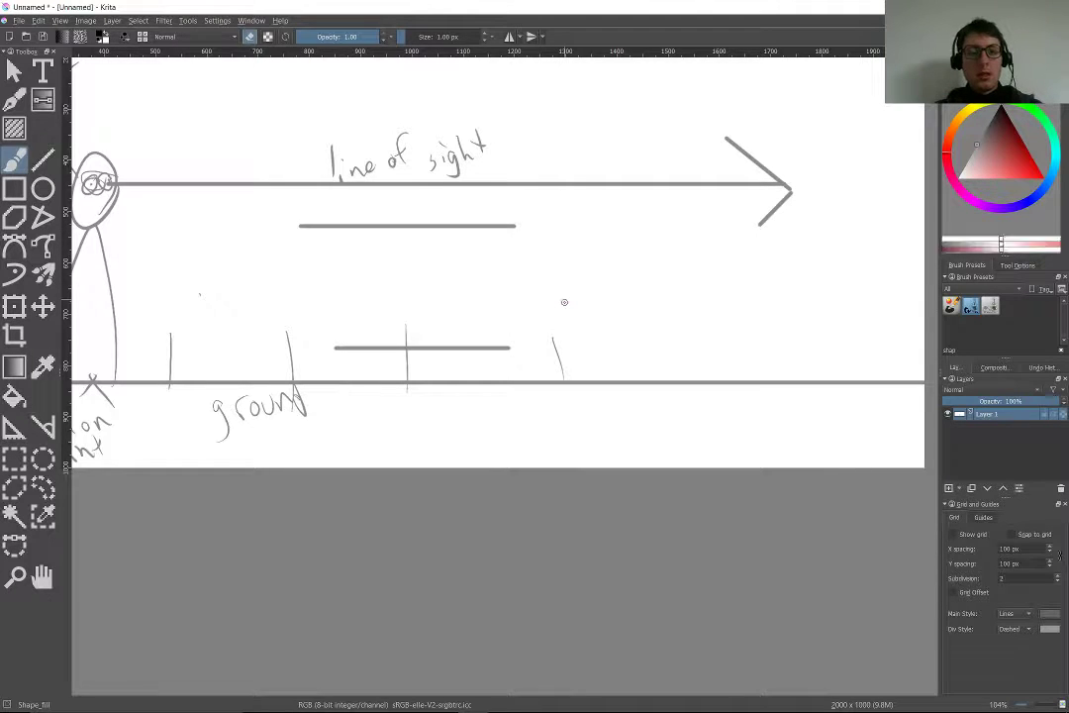
pyautogui.moveTo(476, 188)
pyautogui.mouseDown()
pyautogui.moveTo(499, 373)
pyautogui.moveTo(522, 232)
pyautogui.mouseUp()
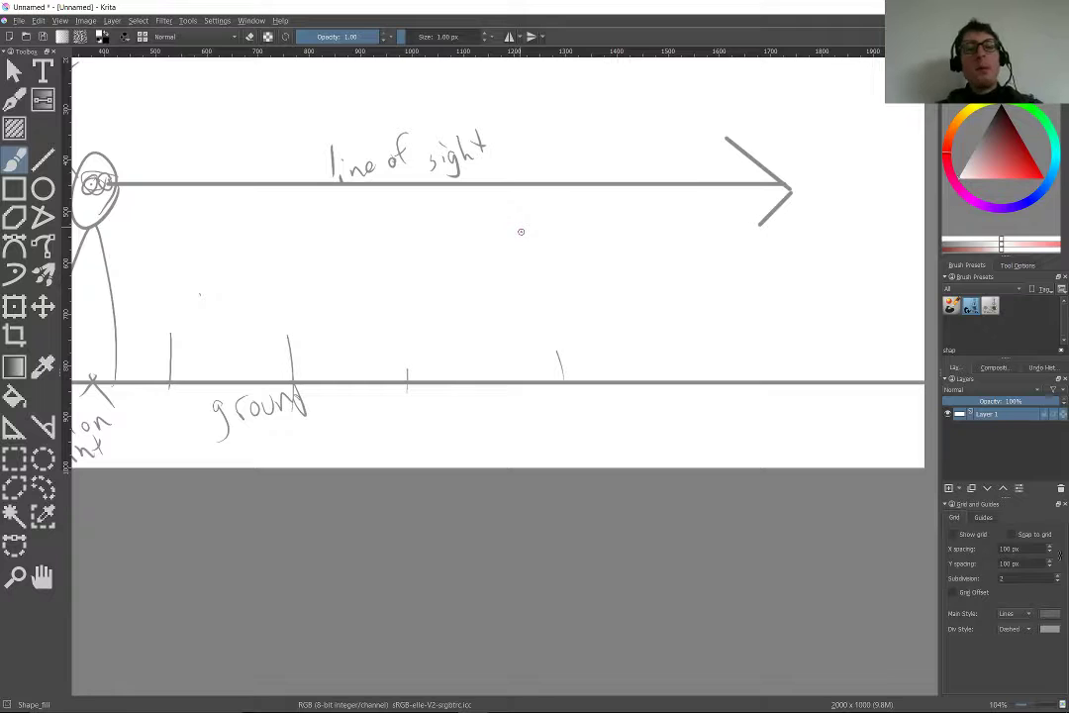
# - Ink over the third and fourth ground ticks in black with the Ink_circle_05 brush and add two more ticks farther along the ground line
pyautogui.rightClick(385, 413)
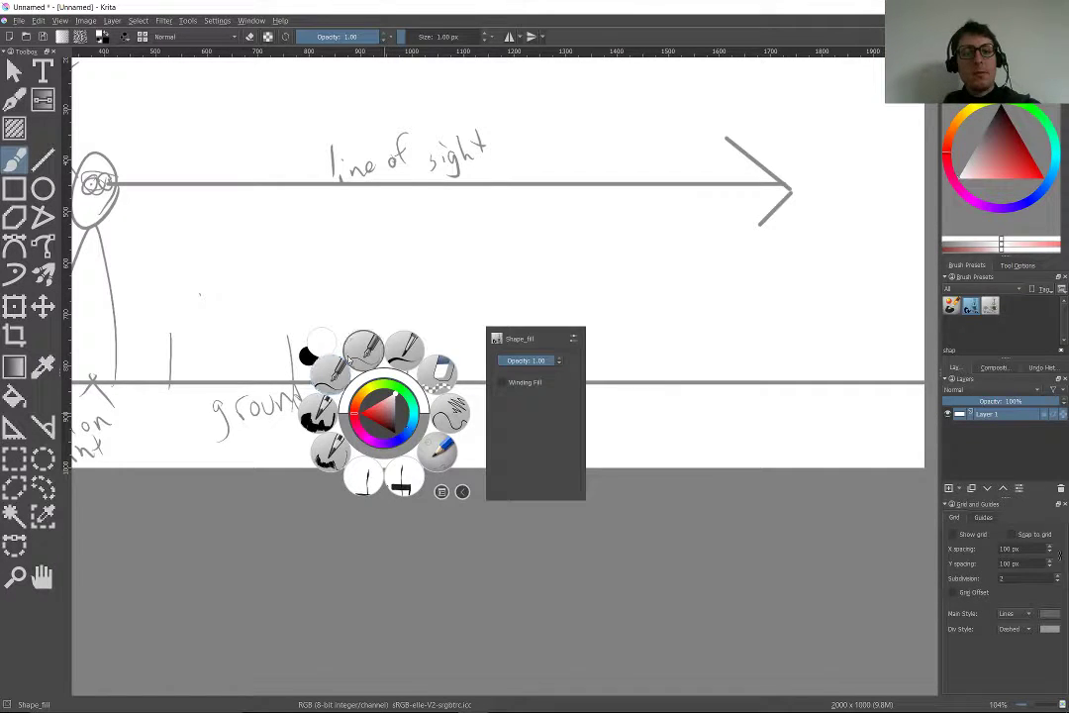
pyautogui.click(333, 368)
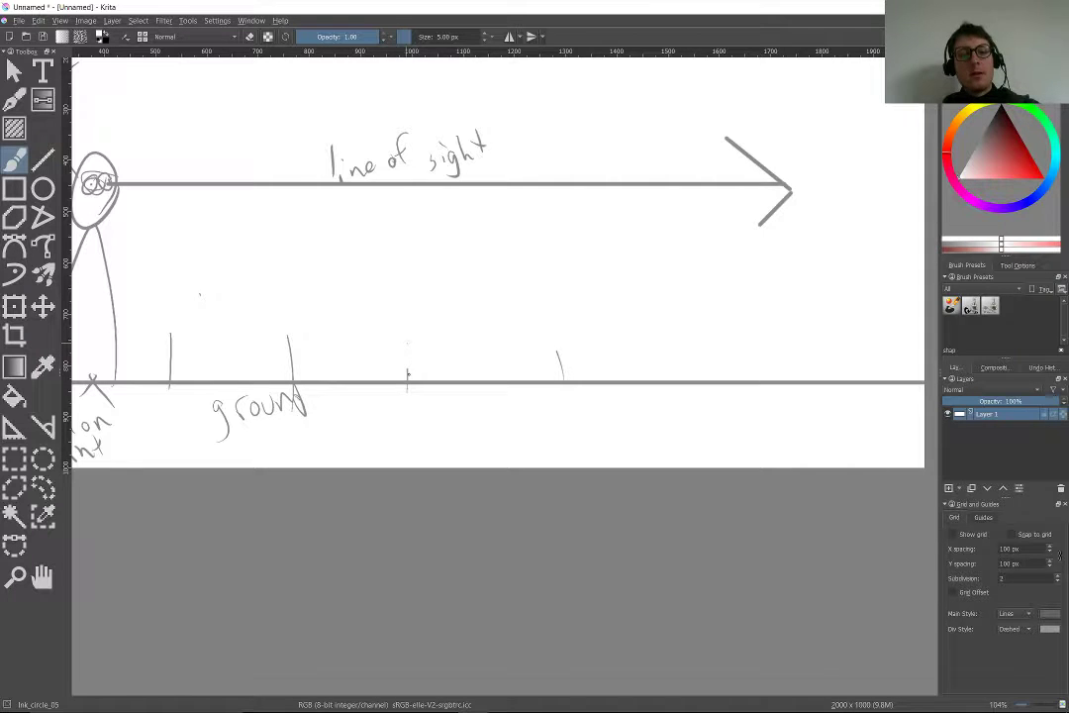
pyautogui.press('d')
pyautogui.moveTo(404, 338); pyautogui.dragTo(406, 392)
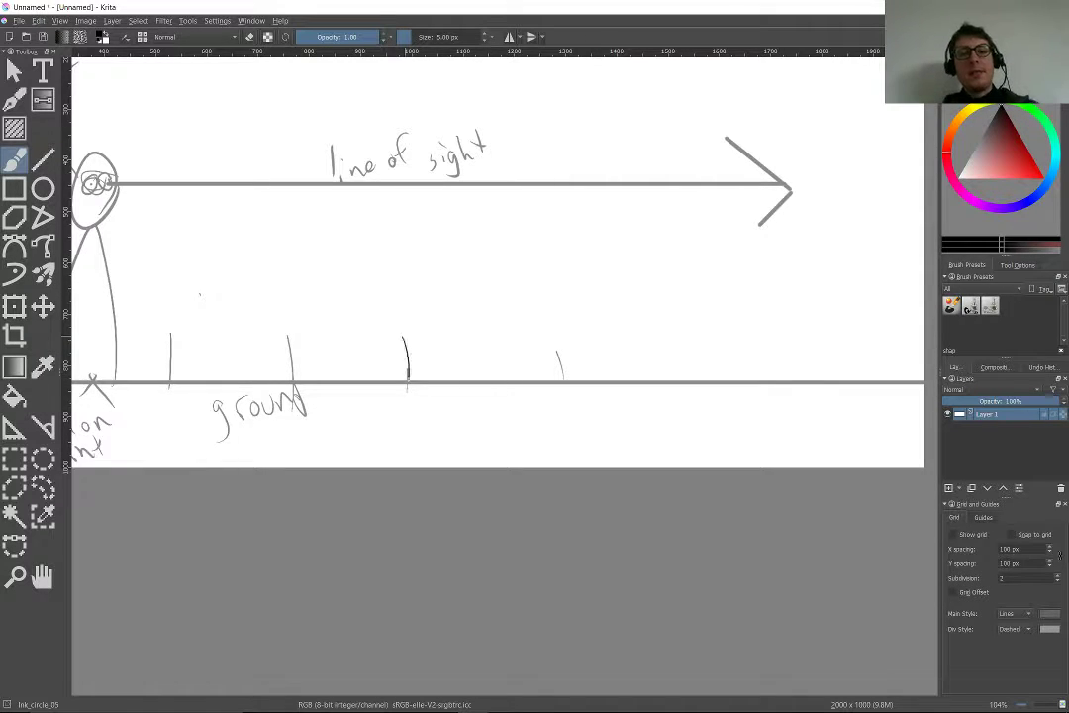
pyautogui.moveTo(563, 349)
pyautogui.mouseDown()
pyautogui.moveTo(564, 374)
pyautogui.moveTo(504, 376)
pyautogui.moveTo(293, 423)
pyautogui.mouseUp()
pyautogui.scroll(1, 569, 374)
pyautogui.moveTo(436, 394); pyautogui.dragTo(431, 445)
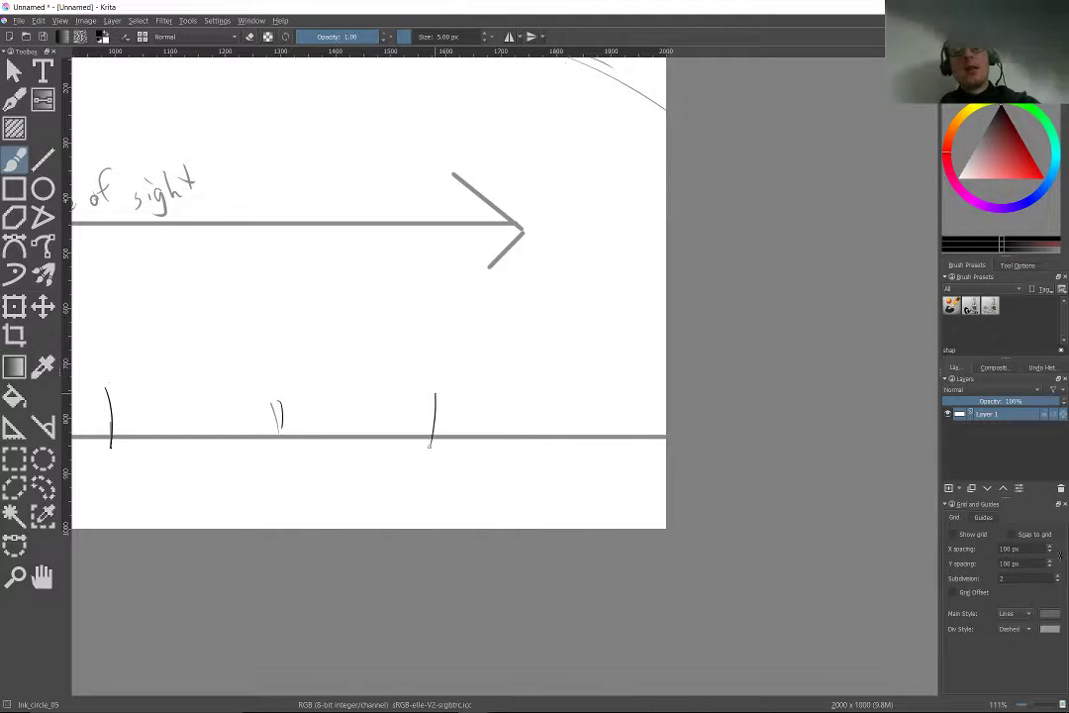
pyautogui.moveTo(600, 391)
pyautogui.mouseDown()
pyautogui.moveTo(598, 420)
pyautogui.moveTo(728, 551)
pyautogui.moveTo(440, 528)
pyautogui.moveTo(98, 434)
pyautogui.moveTo(97, 456)
pyautogui.mouseUp()
# - Extend the canvas to the right in two stages, first to 4000 px and then to 7107 px wide
pyautogui.scroll(-2, 727, 551)
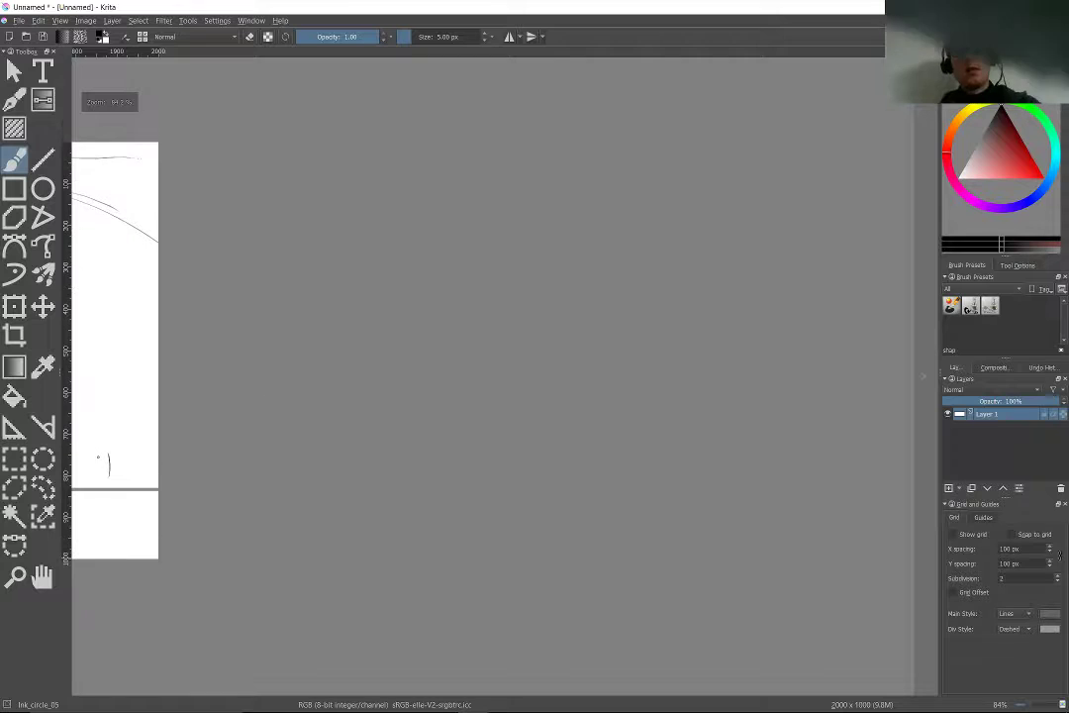
pyautogui.scroll(-1, 98, 456)
pyautogui.click(923, 389)
pyautogui.scroll(-1, 226, 314)
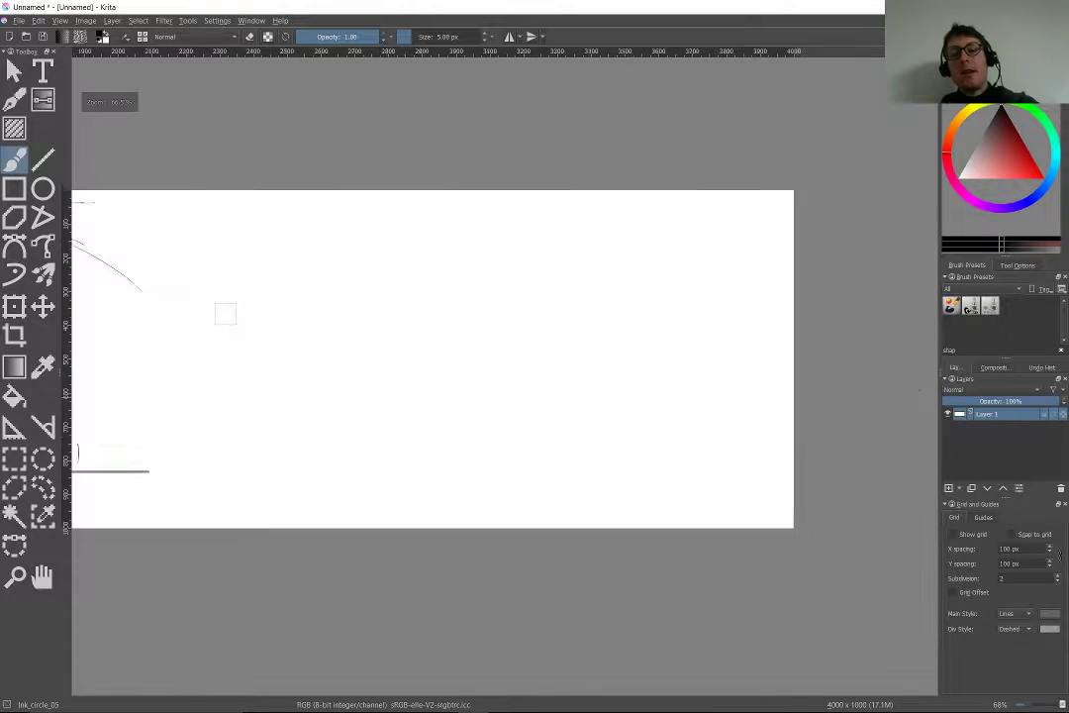
pyautogui.scroll(-2, 226, 314)
pyautogui.click(925, 404)
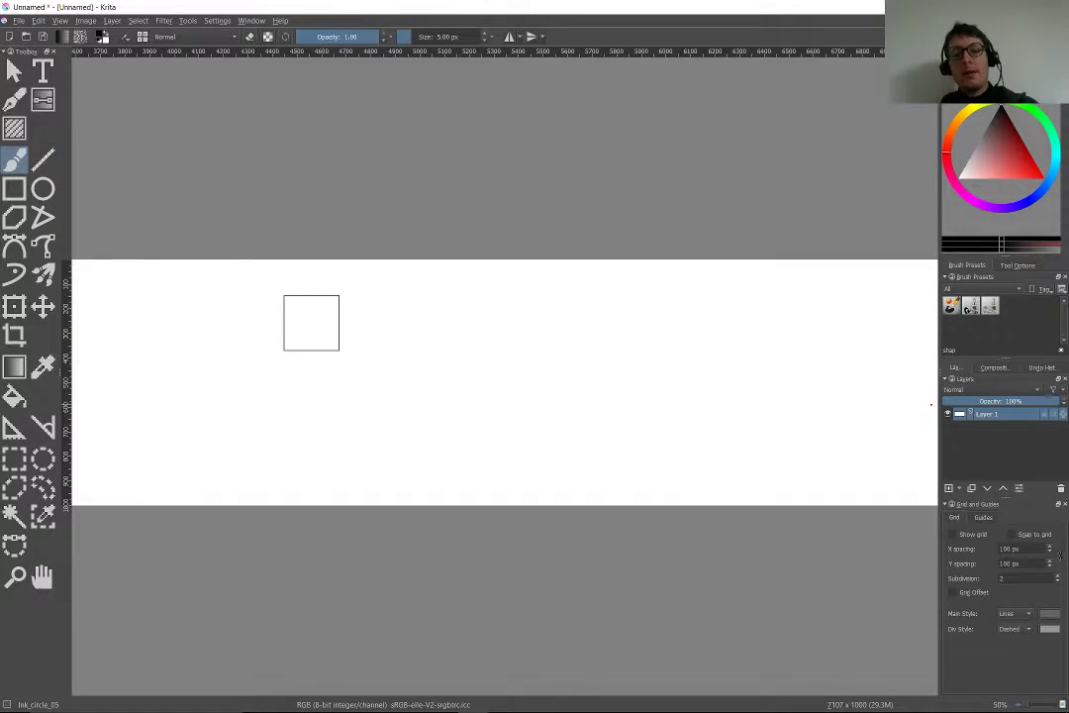
# - Extend the ground line with a straight horizontal black line across the newly added canvas area
pyautogui.scroll(-5, 312, 323)
pyautogui.click(43, 159)
pyautogui.scroll(2, 495, 386)
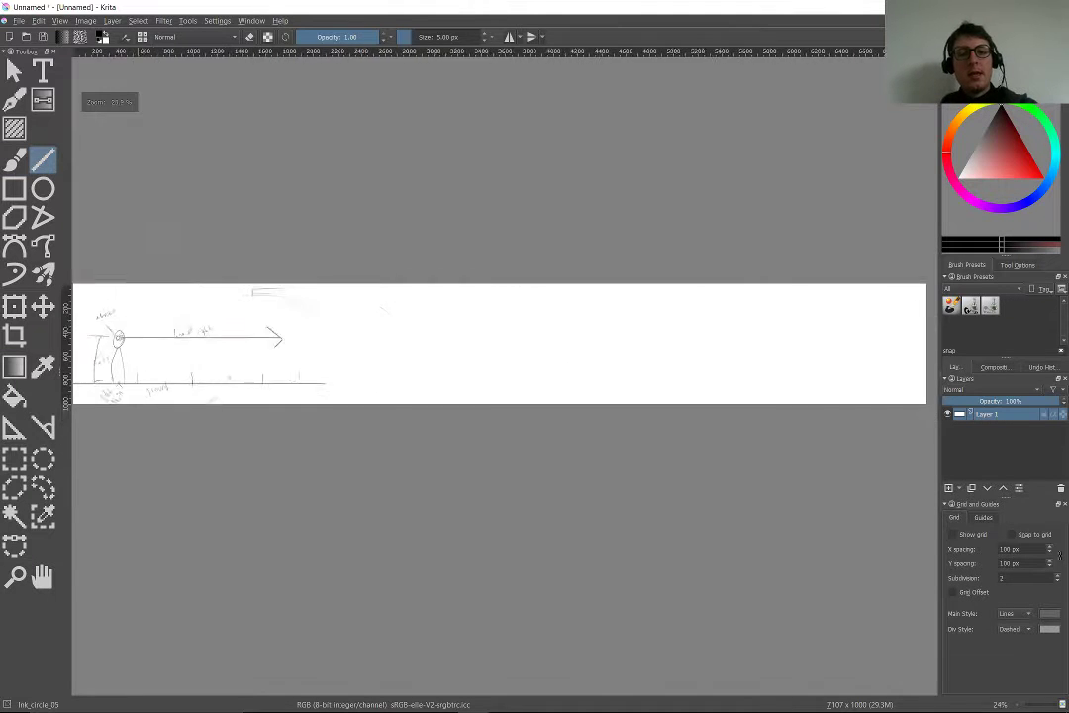
pyautogui.moveTo(281, 404); pyautogui.dragTo(930, 406)
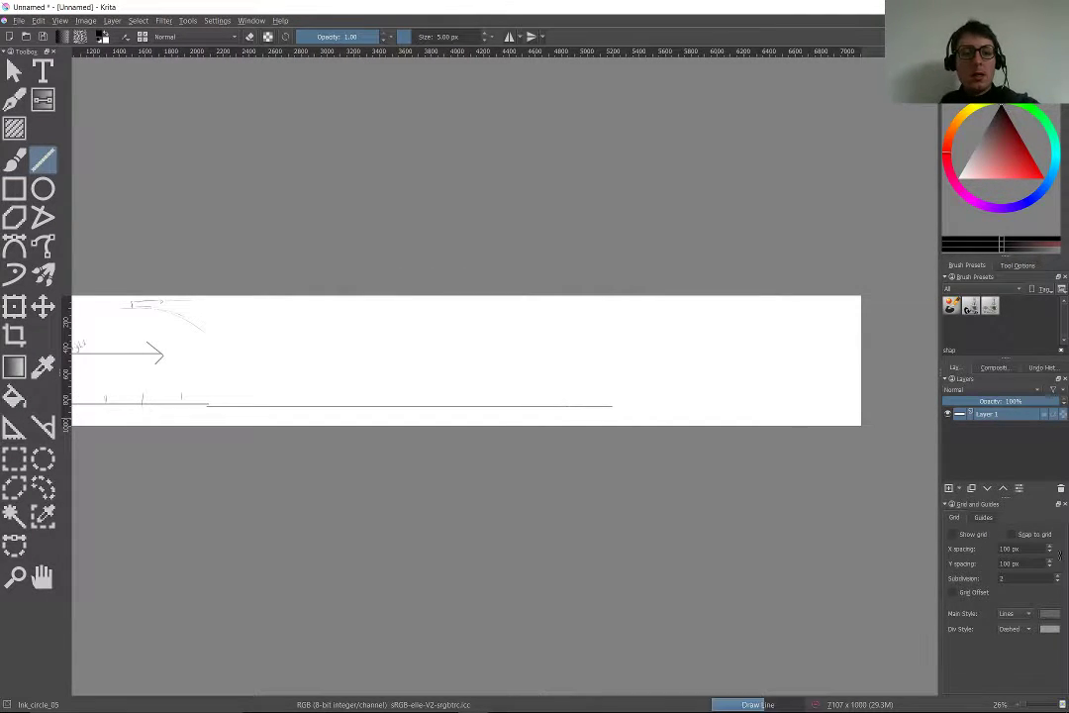
pyautogui.scroll(-2, 730, 421)
pyautogui.scroll(4, 729, 422)
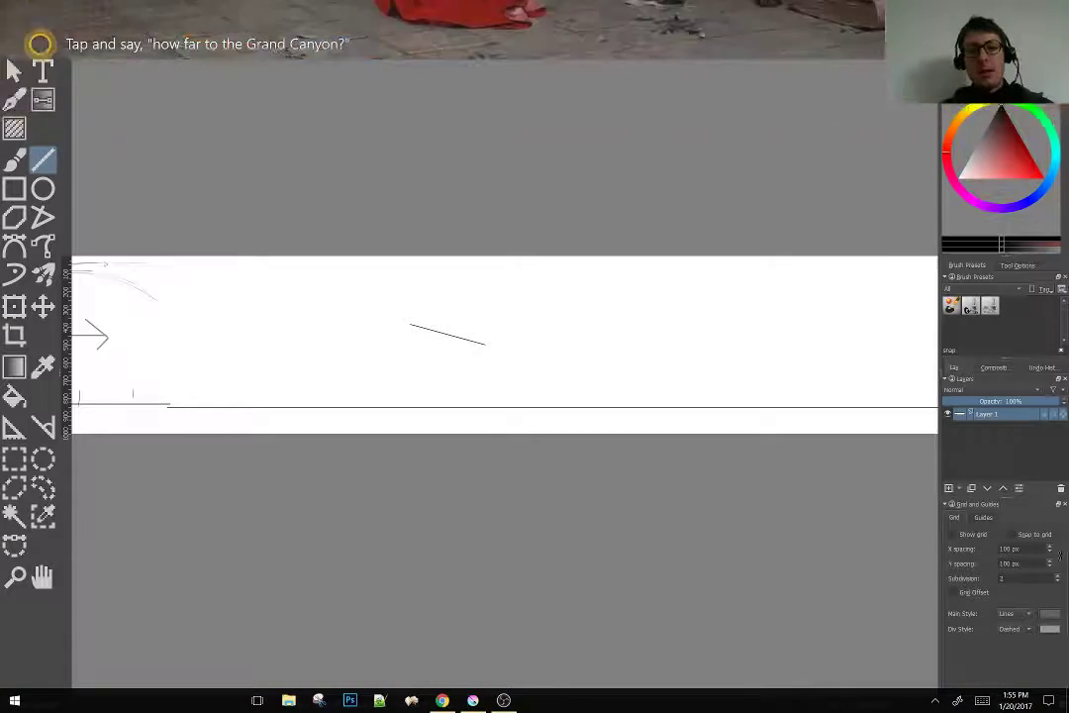
pyautogui.hotkey('alt', 'Tab')
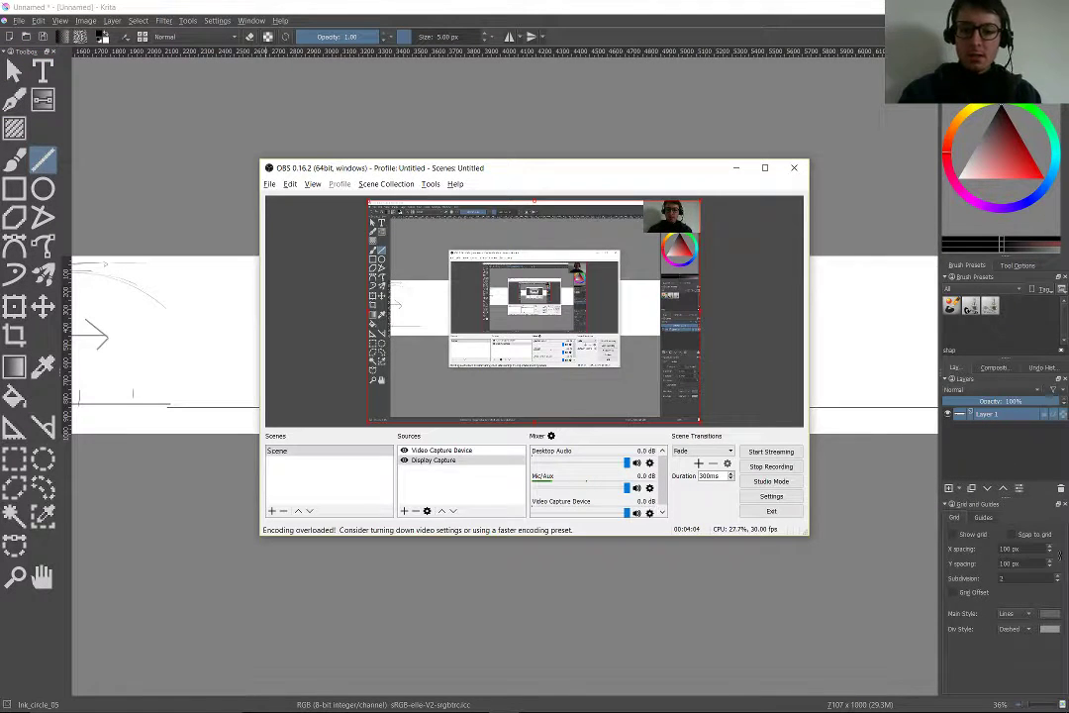
pyautogui.hotkey('alt', 'Tab')
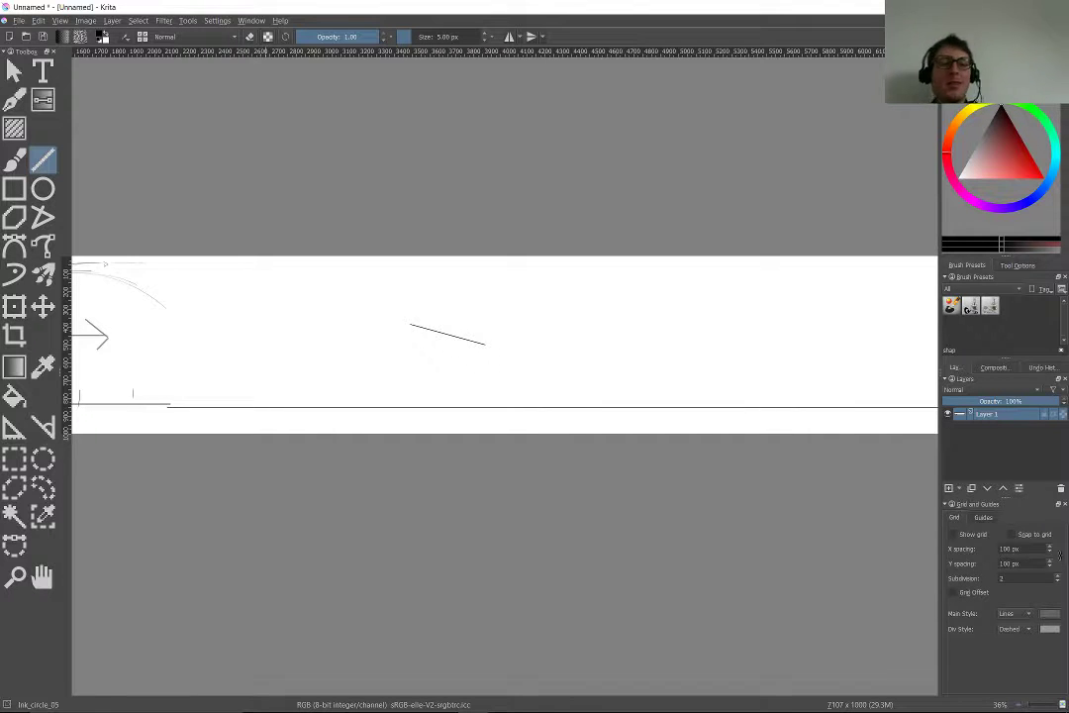
pyautogui.scroll(3, 471, 436)
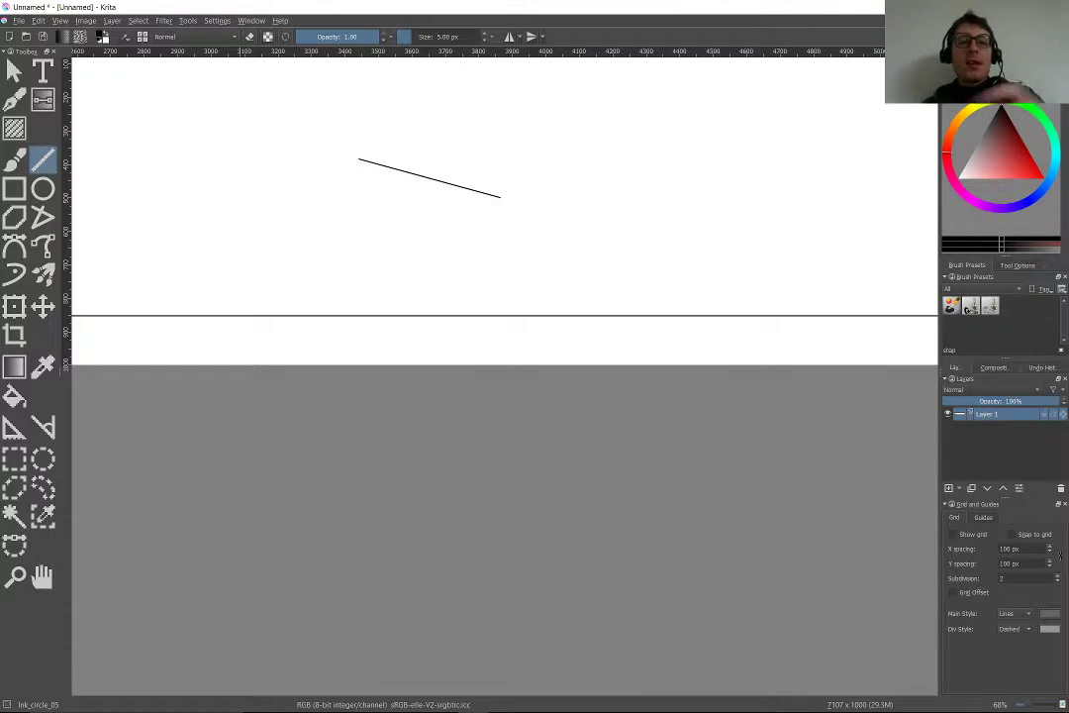
pyautogui.scroll(-5, 415, 524)
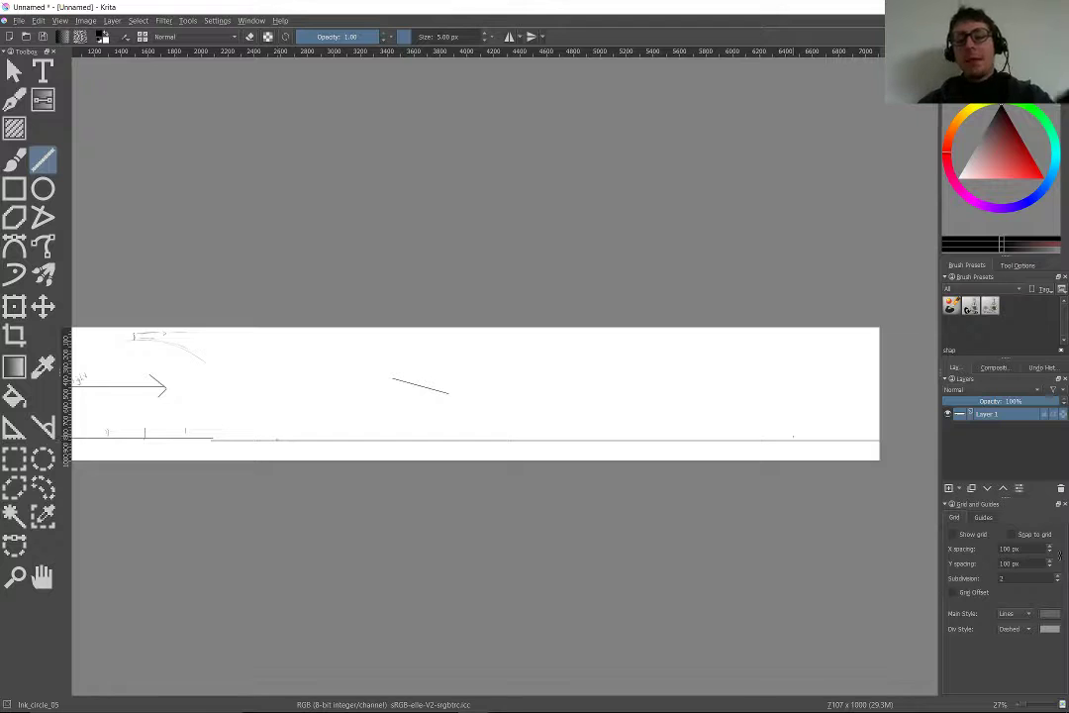
# - Undo the stray slanted line below the extended ground and mark a short vertical tick just above the ground's far end
pyautogui.scroll(-1, 735, 487)
pyautogui.moveTo(657, 462); pyautogui.dragTo(785, 448)
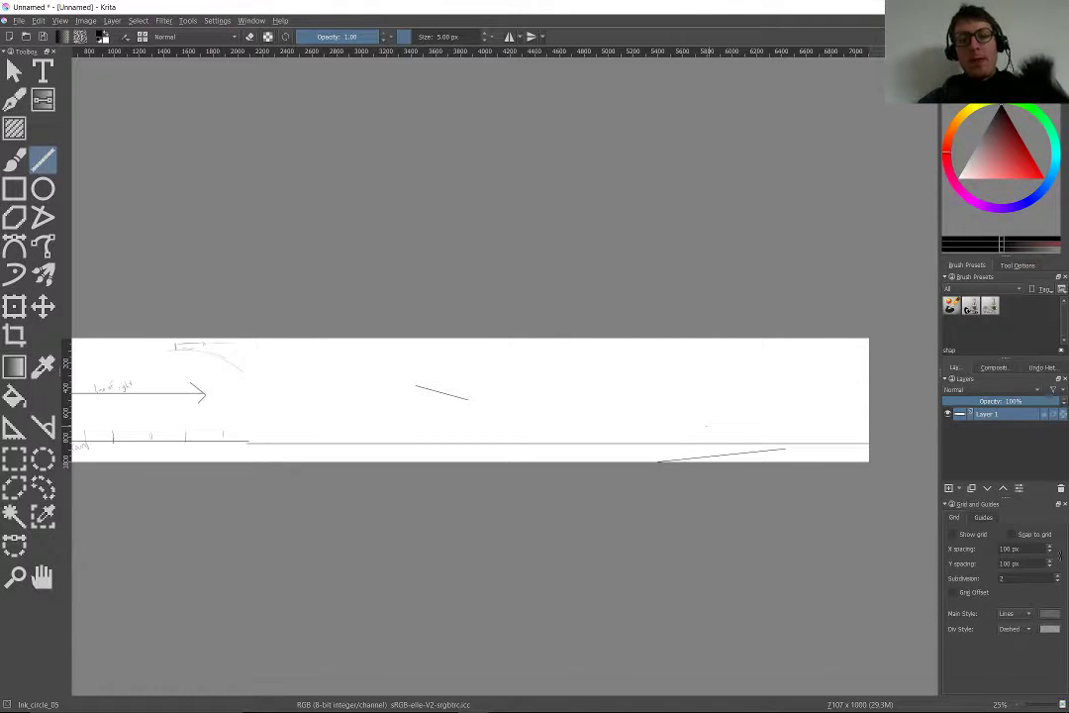
pyautogui.hotkey('ctrl', 'z')
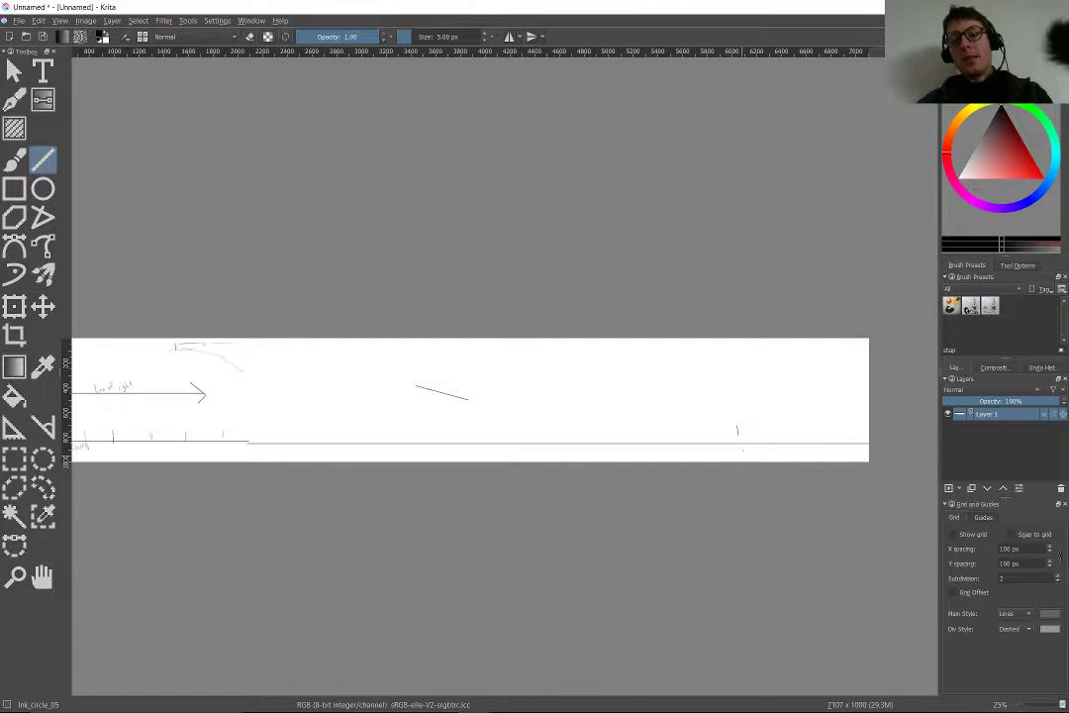
# - Draw a short stroke on the ground line behind the viewer and a tiny mark above the head, undoing the diagonal stroke between them
pyautogui.hscroll(-8, 505, 400)
pyautogui.scroll(5, 871, 475)
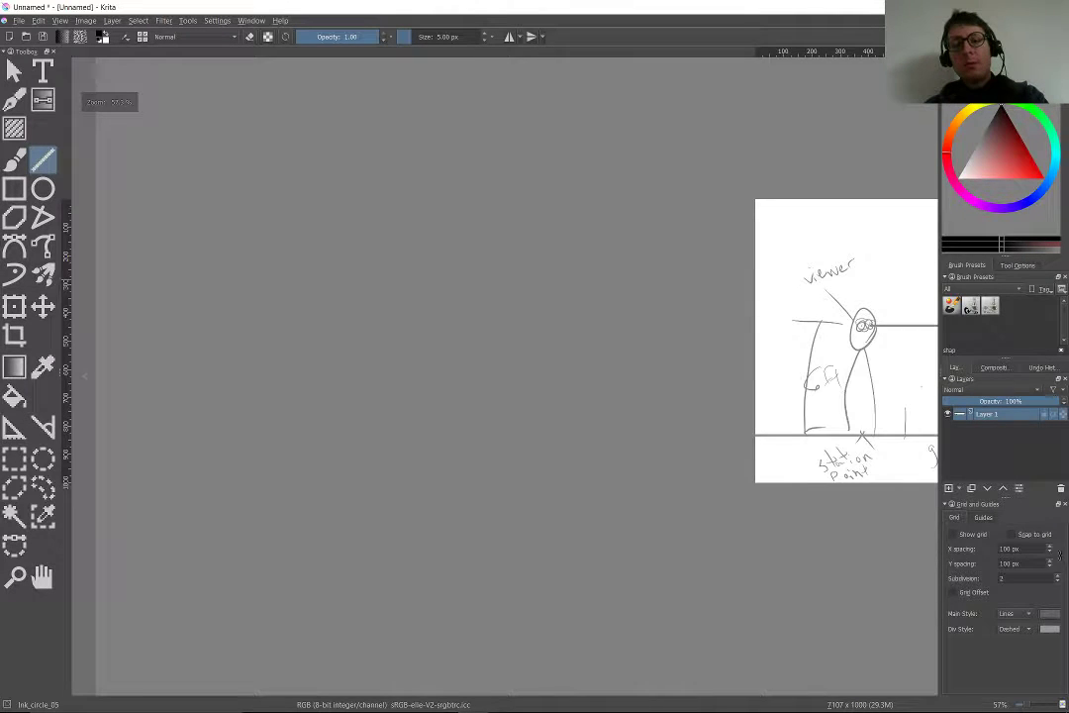
pyautogui.scroll(4, 474, 283)
pyautogui.moveTo(500, 513); pyautogui.dragTo(482, 512)
pyautogui.moveTo(464, 489)
pyautogui.mouseDown()
pyautogui.moveTo(535, 443)
pyautogui.moveTo(746, 451)
pyautogui.moveTo(773, 504)
pyautogui.moveTo(95, 138)
pyautogui.moveTo(91, 159)
pyautogui.mouseUp()
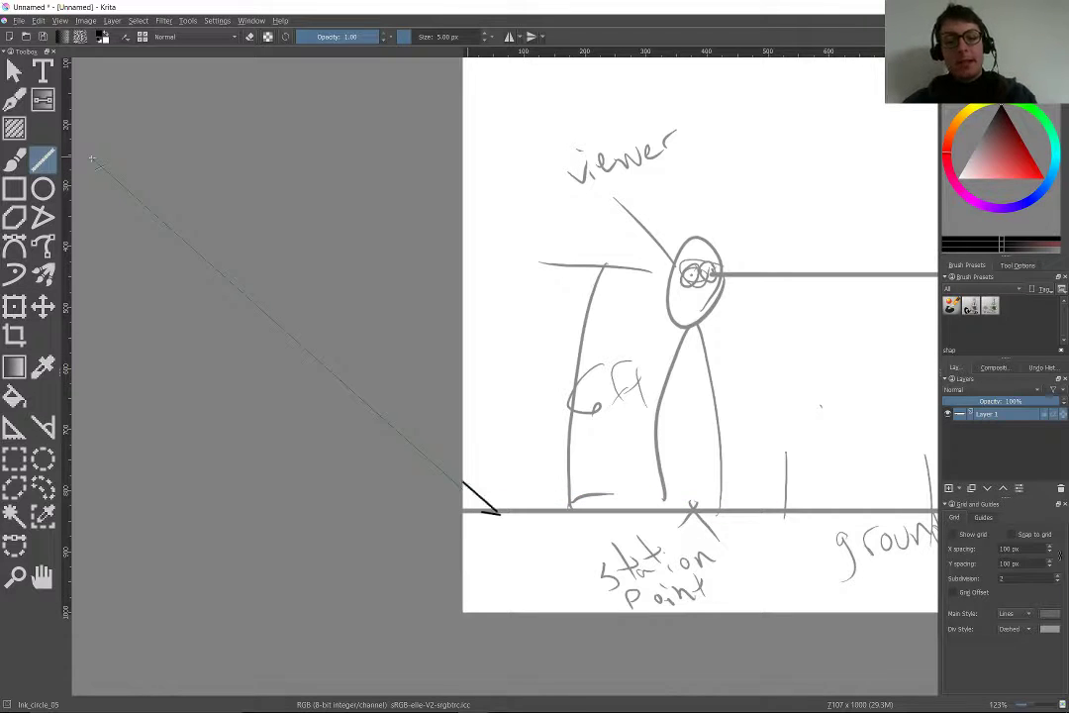
pyautogui.hotkey('ctrl', 'z')
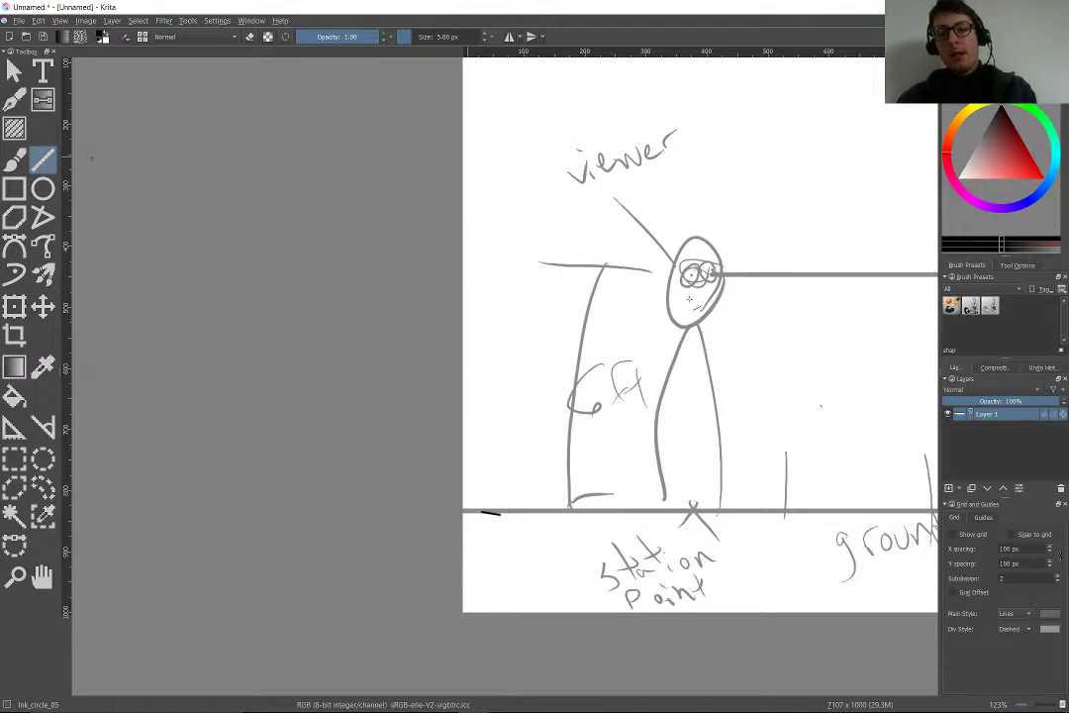
pyautogui.moveTo(719, 221); pyautogui.dragTo(718, 225)
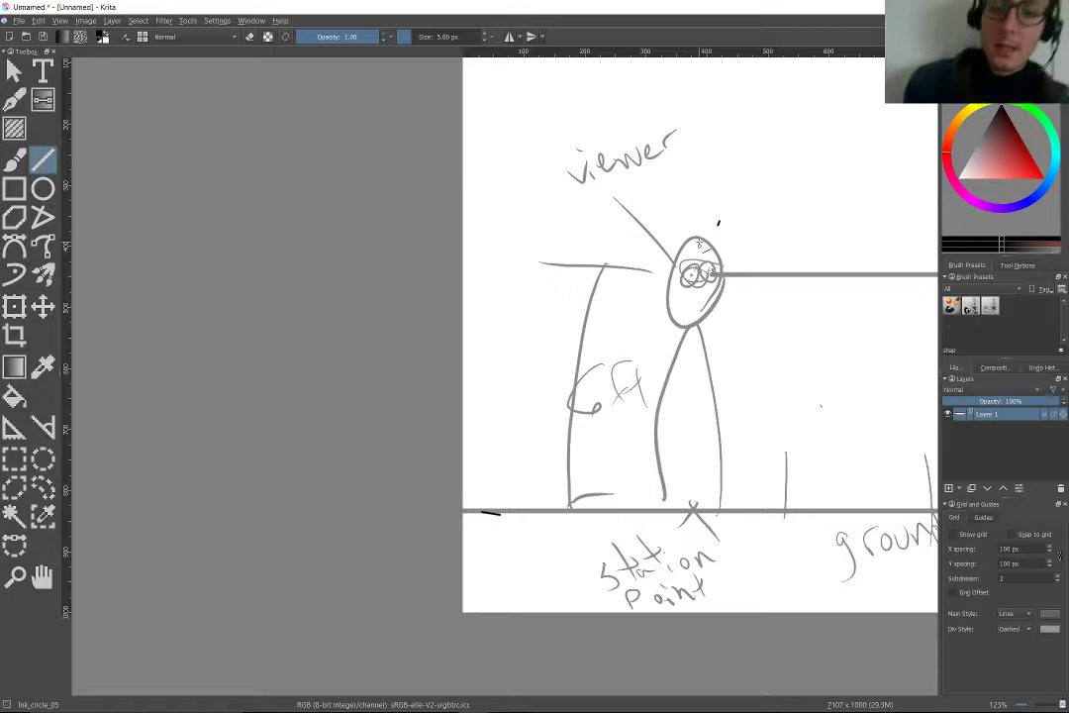
# - Draw straight lines from the viewer's eye to the base and top of the first ground tick and down to the station point
pyautogui.moveTo(698, 276)
pyautogui.mouseDown()
pyautogui.moveTo(739, 467)
pyautogui.moveTo(787, 511)
pyautogui.moveTo(770, 478)
pyautogui.mouseUp()
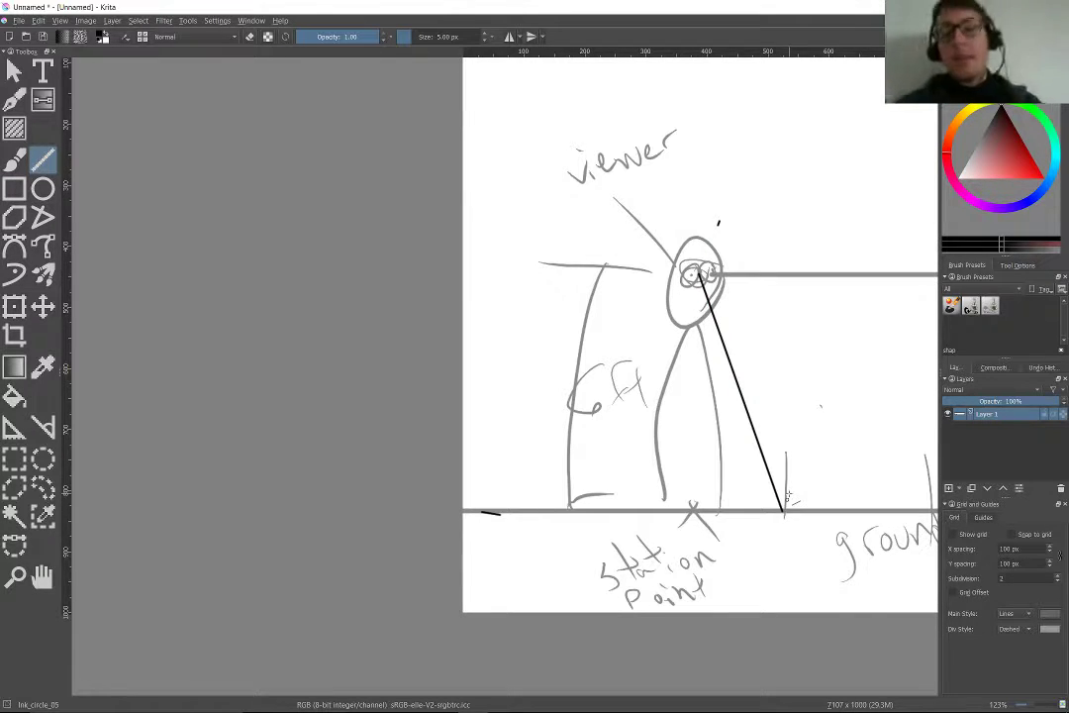
pyautogui.moveTo(699, 277); pyautogui.dragTo(788, 454)
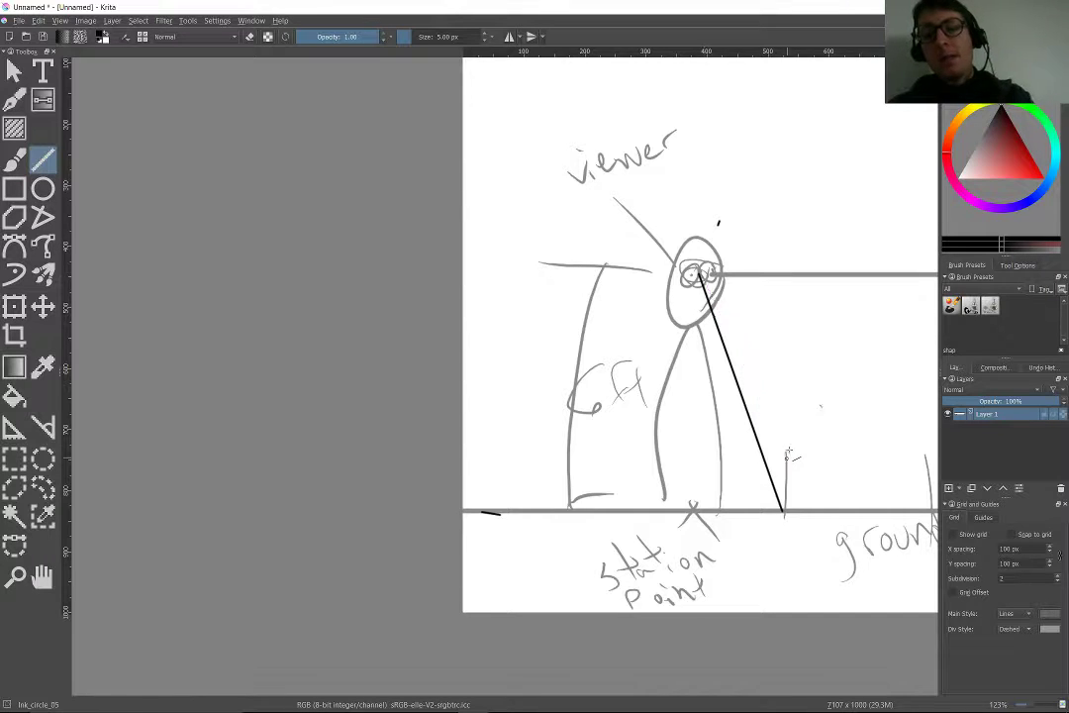
pyautogui.moveTo(699, 285)
pyautogui.mouseDown()
pyautogui.moveTo(465, 279)
pyautogui.moveTo(572, 454)
pyautogui.moveTo(465, 263)
pyautogui.moveTo(707, 508)
pyautogui.mouseUp()
pyautogui.hotkey('ctrl', 'z')
pyautogui.hotkey('ctrl', 'z')
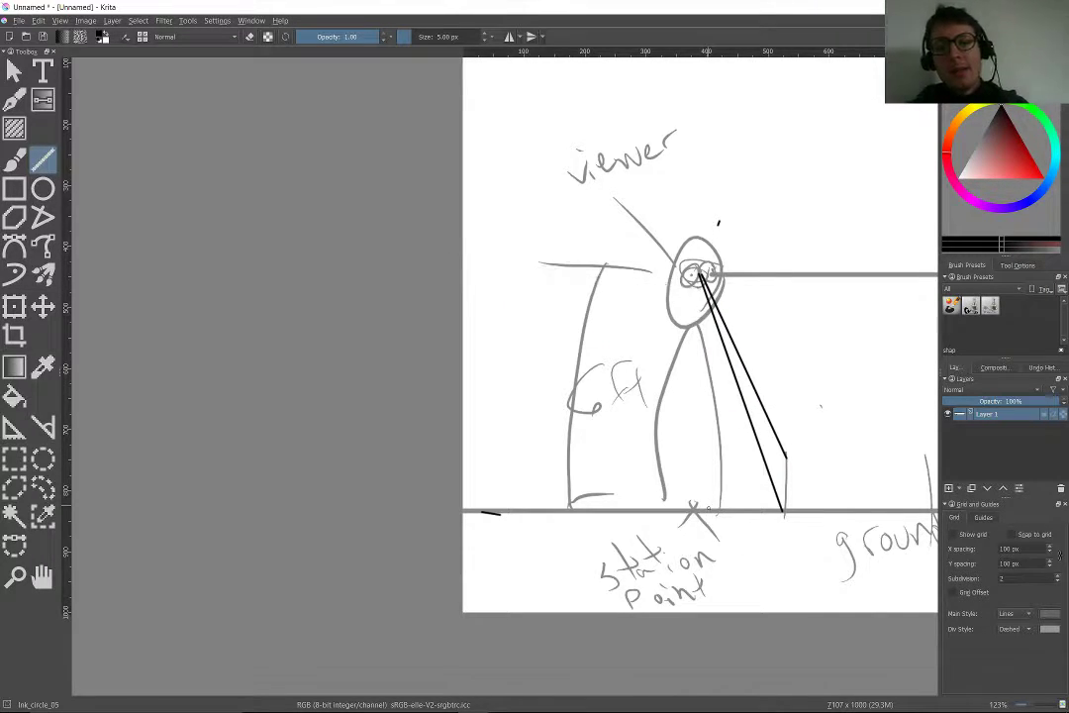
pyautogui.moveTo(696, 280); pyautogui.dragTo(704, 506)
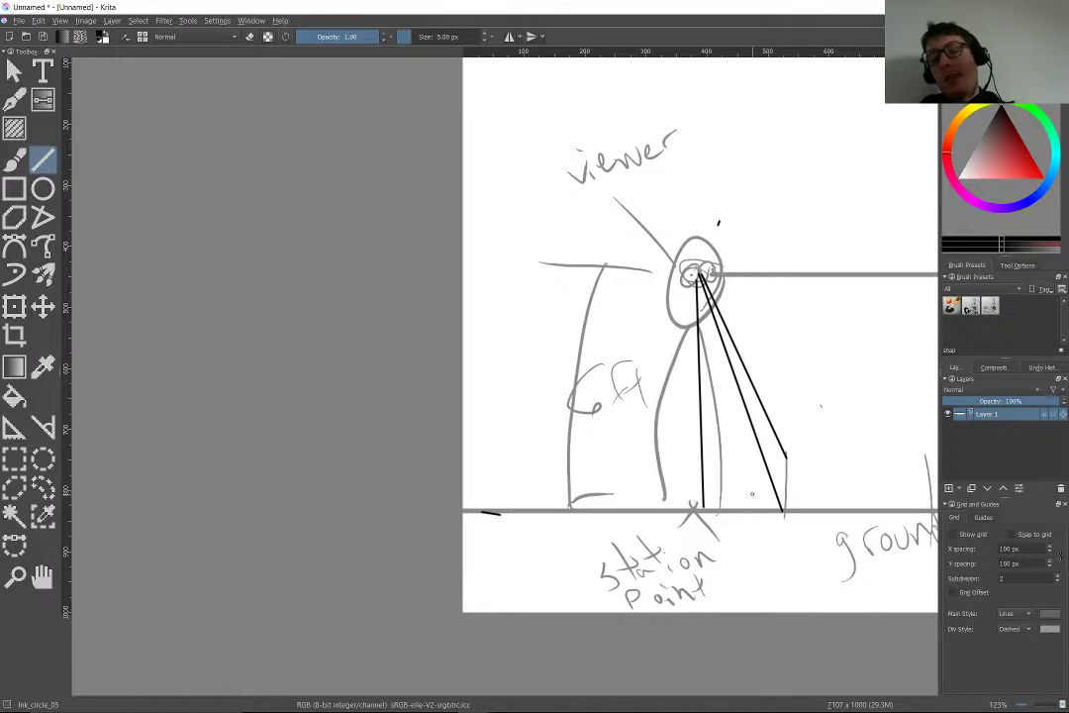
pyautogui.moveTo(722, 380)
pyautogui.mouseDown()
pyautogui.moveTo(747, 474)
pyautogui.moveTo(729, 474)
pyautogui.mouseUp()
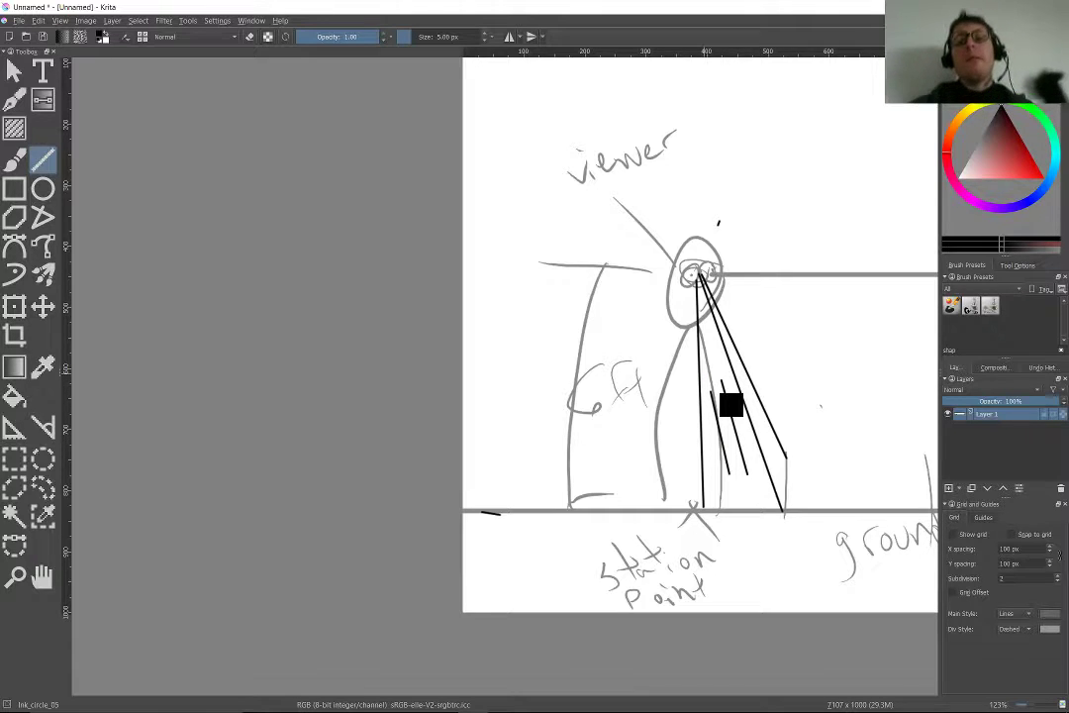
pyautogui.hotkey('ctrl', 'z')
pyautogui.hotkey('ctrl', 'z')
pyautogui.hotkey('ctrl', 'z')
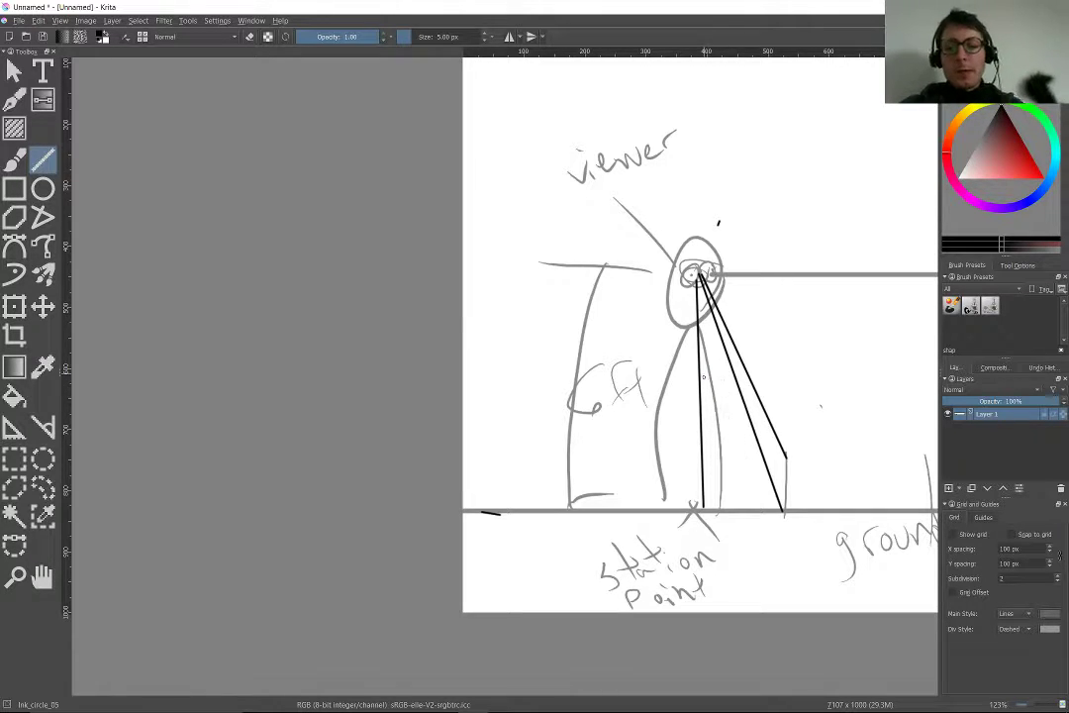
# - Connect the base and top of the second and third ground ticks to the viewer's eye with straight lines
pyautogui.moveTo(731, 405); pyautogui.dragTo(442, 368)
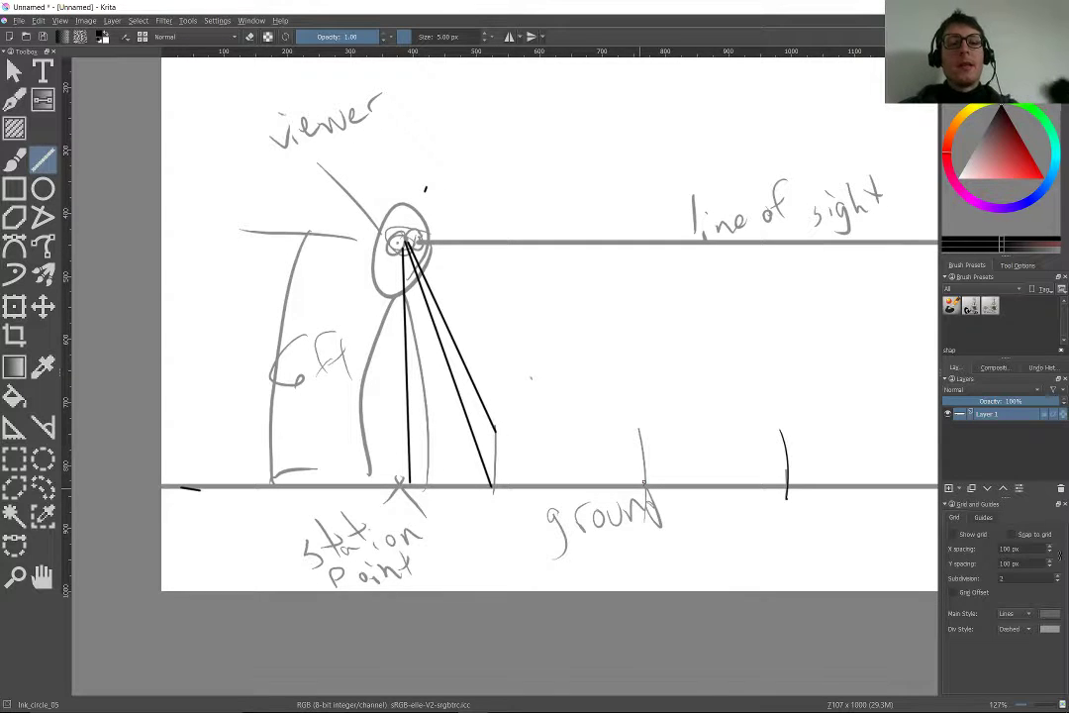
pyautogui.moveTo(644, 485); pyautogui.dragTo(406, 246)
pyautogui.moveTo(633, 425)
pyautogui.mouseDown()
pyautogui.moveTo(514, 336)
pyautogui.moveTo(407, 234)
pyautogui.mouseUp()
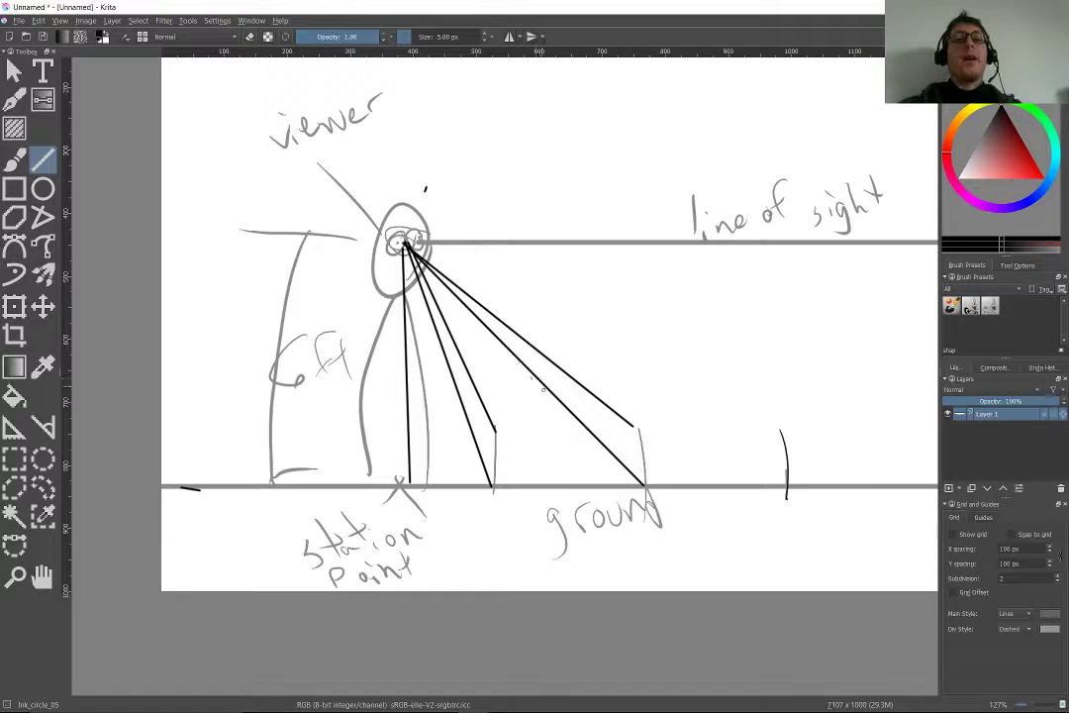
pyautogui.moveTo(606, 431); pyautogui.dragTo(416, 371)
pyautogui.moveTo(582, 426); pyautogui.dragTo(234, 198)
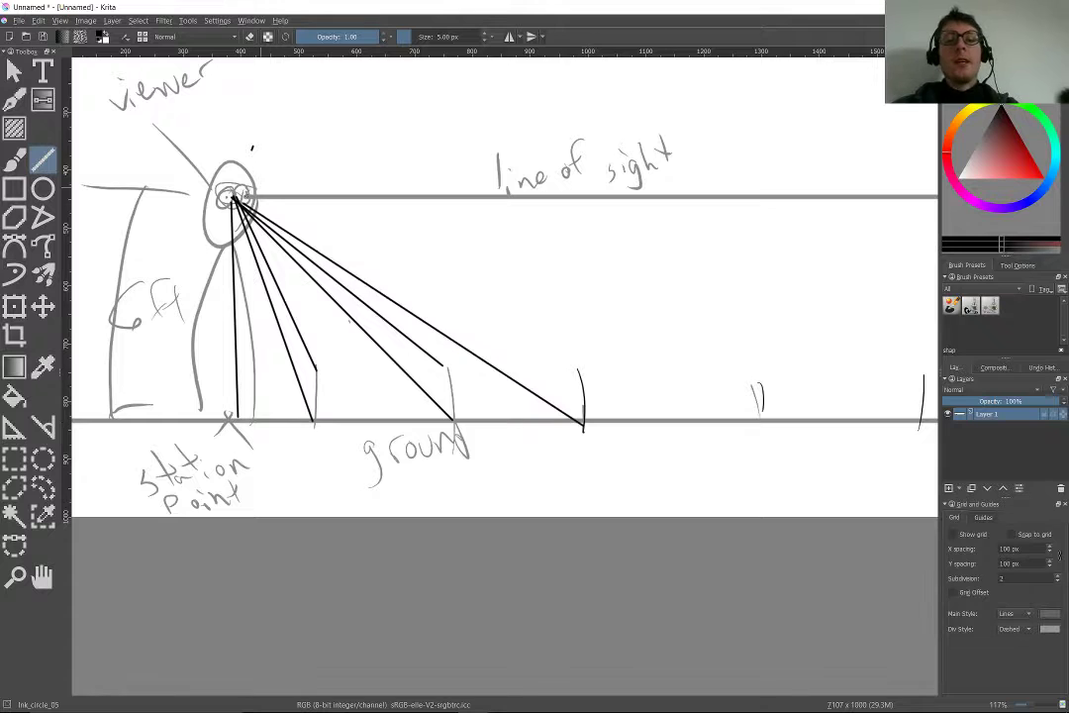
pyautogui.moveTo(582, 372); pyautogui.dragTo(234, 196)
# - Connect the fourth ground tick's base and top and the fifth tick's base to the viewer's eye with straight lines
pyautogui.moveTo(758, 416); pyautogui.dragTo(233, 196)
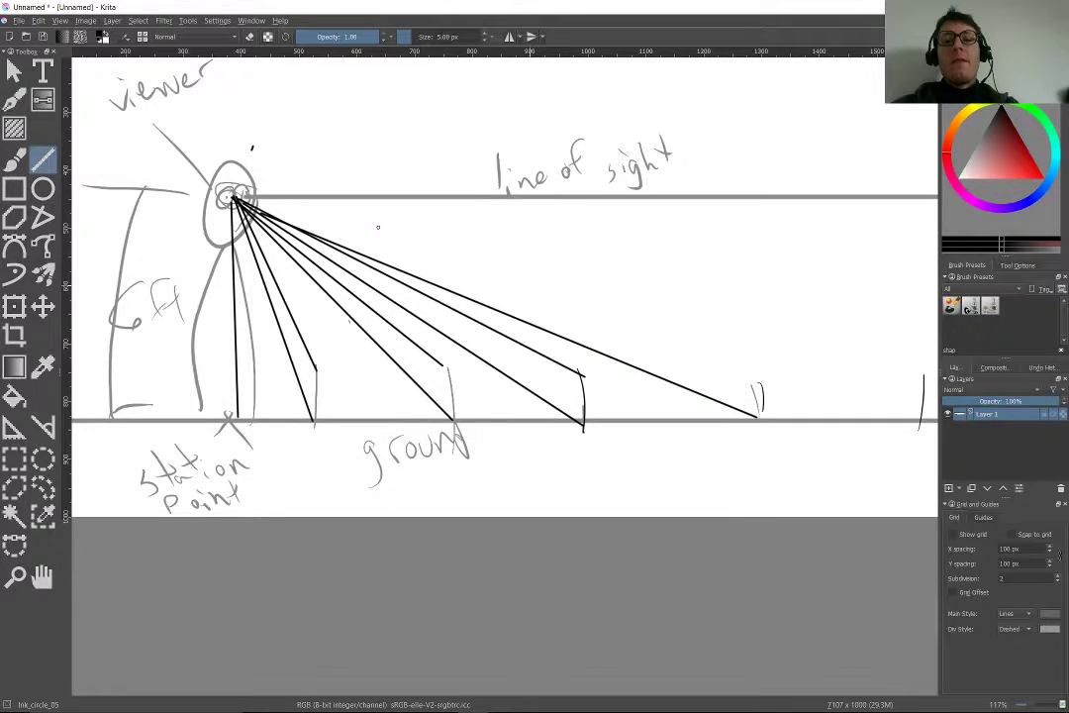
pyautogui.moveTo(747, 376); pyautogui.dragTo(233, 196)
pyautogui.moveTo(659, 465); pyautogui.dragTo(284, 410)
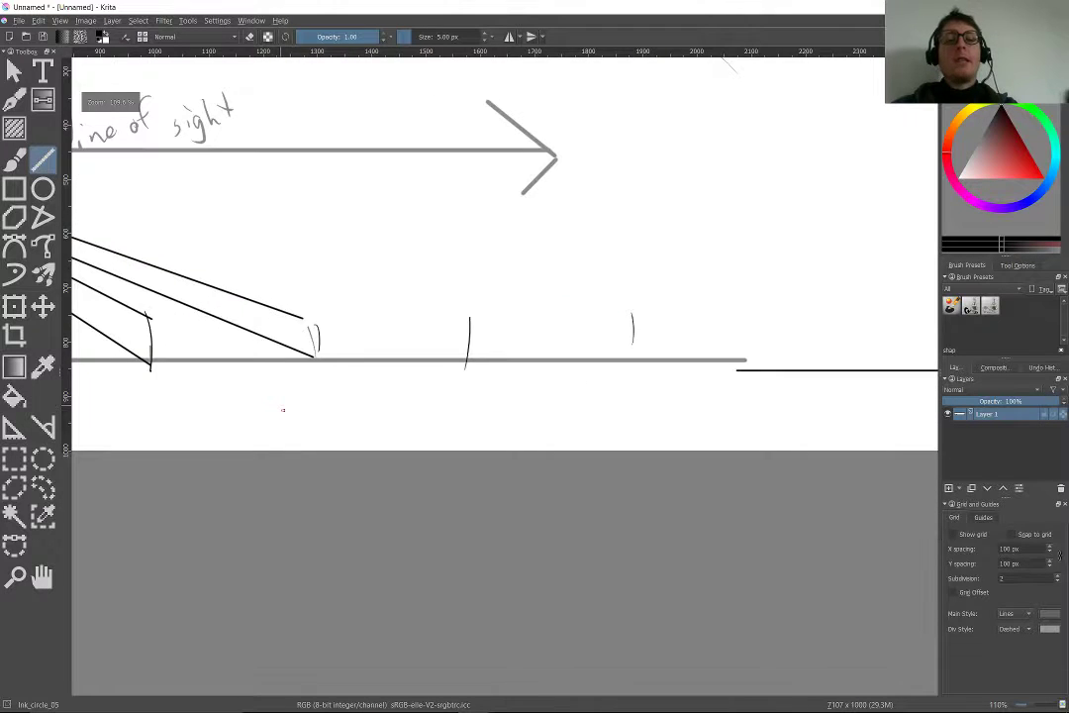
pyautogui.scroll(-3, 345, 256)
pyautogui.moveTo(548, 363); pyautogui.dragTo(105, 217)
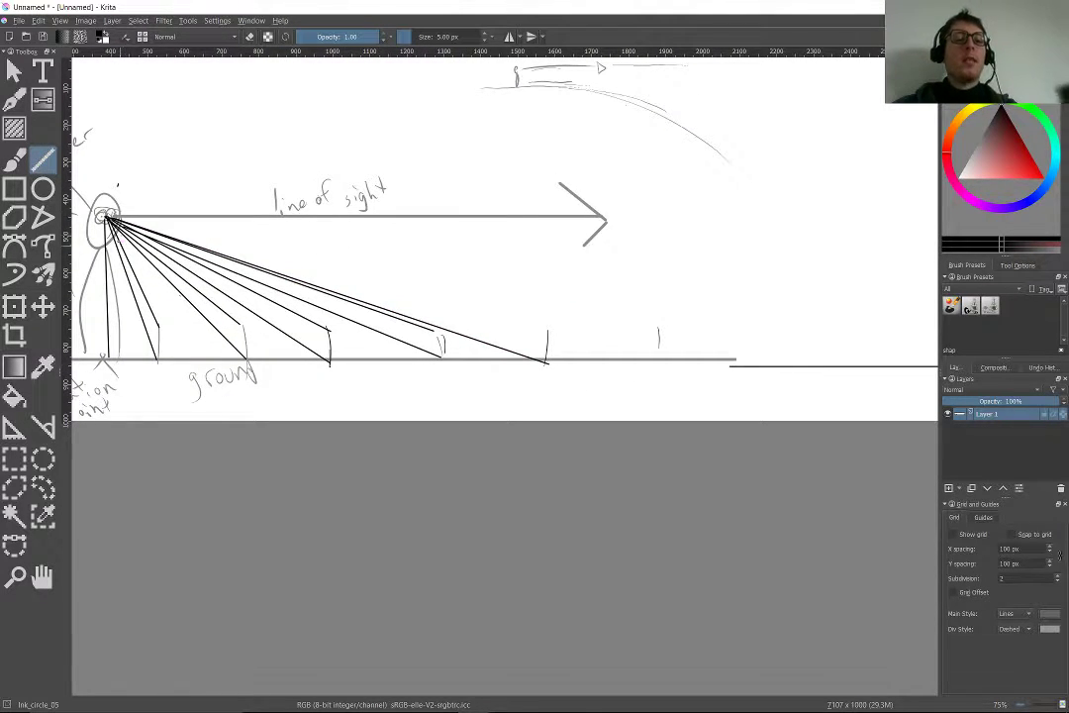
# - Mark an X on the ground line just past the second tick and another between the fourth and fifth ticks
pyautogui.moveTo(252, 349); pyautogui.dragTo(281, 377)
pyautogui.moveTo(269, 355); pyautogui.dragTo(257, 385)
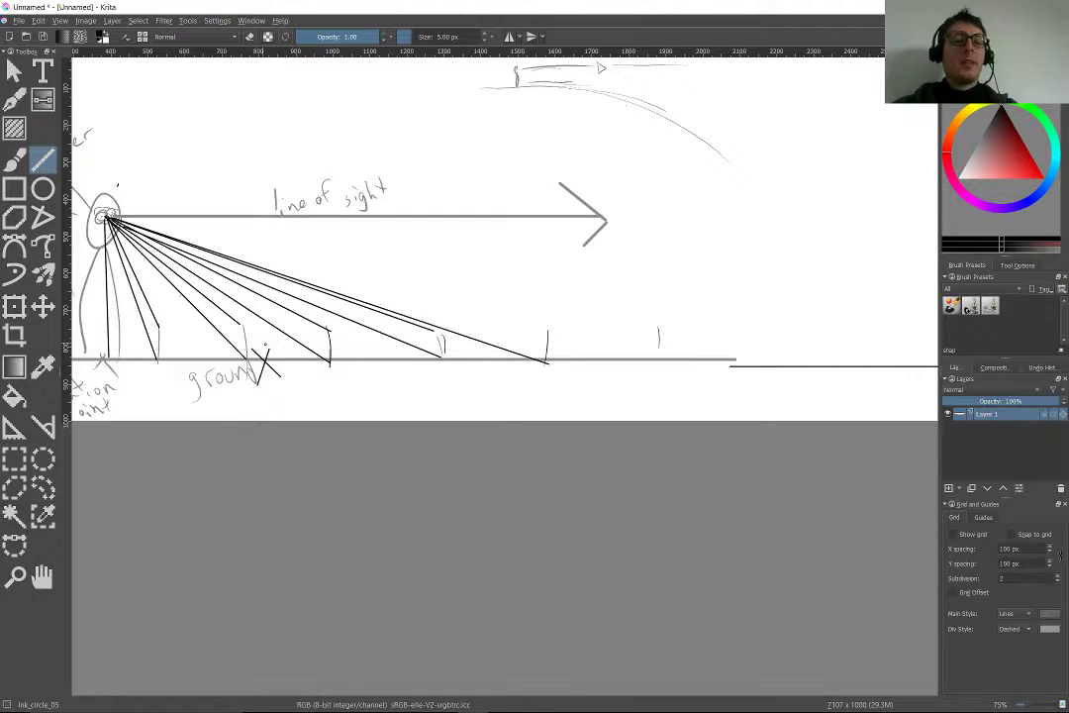
pyautogui.moveTo(465, 353)
pyautogui.mouseDown()
pyautogui.moveTo(500, 377)
pyautogui.moveTo(463, 378)
pyautogui.mouseUp()
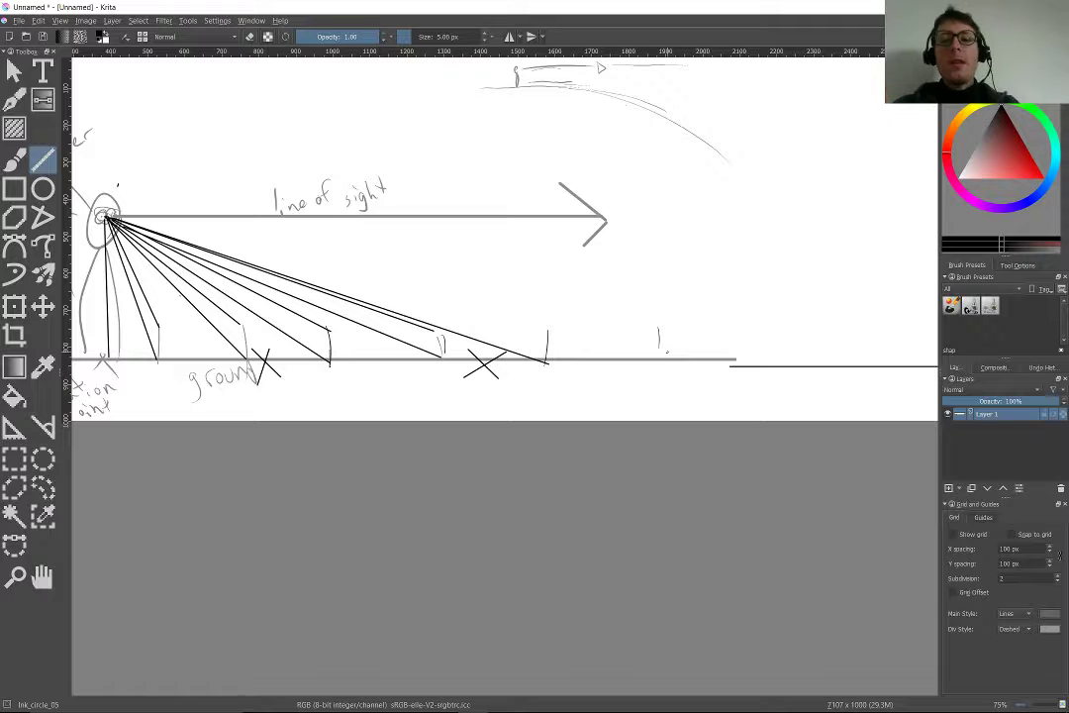
pyautogui.moveTo(667, 352); pyautogui.dragTo(649, 350)
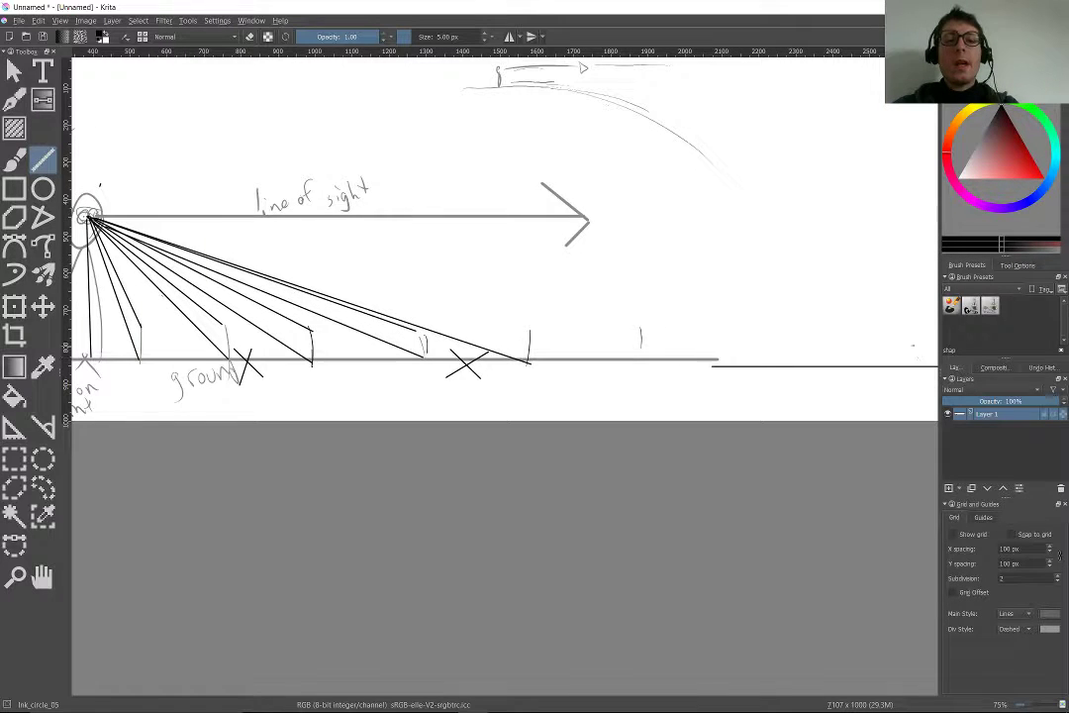
# - Draw two shallow sight lines from the viewer's eye, one ending just past the arrowhead and one reaching the extended ground line
pyautogui.moveTo(919, 349); pyautogui.dragTo(88, 217)
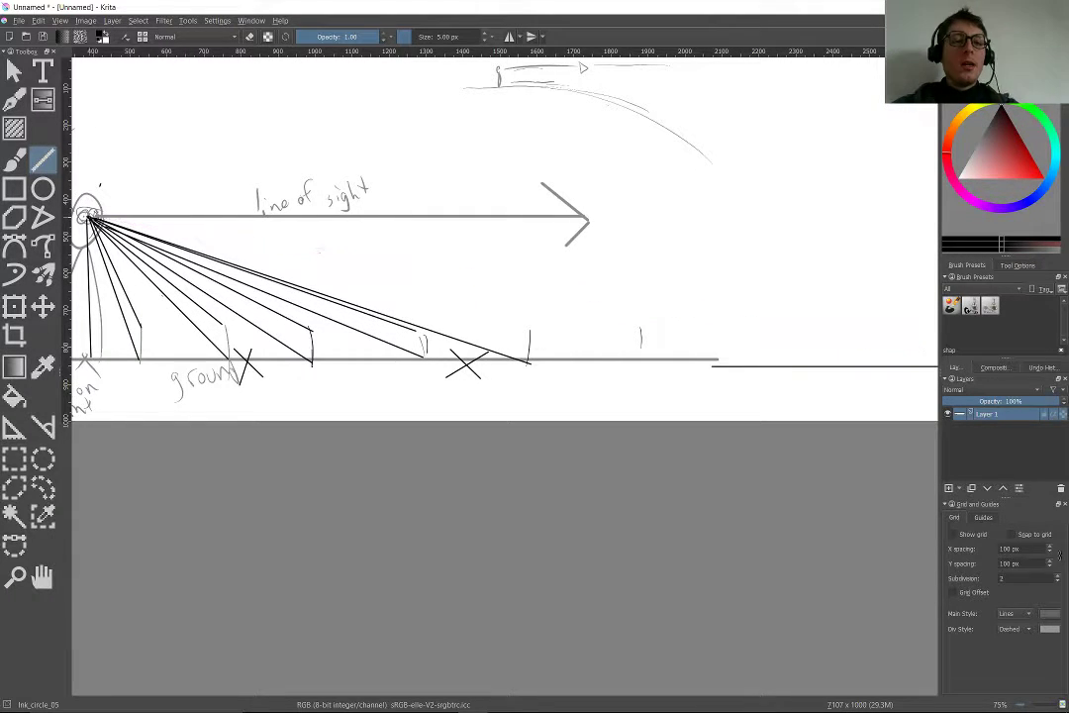
pyautogui.moveTo(256, 254)
pyautogui.mouseDown()
pyautogui.moveTo(272, 408)
pyautogui.moveTo(324, 244)
pyautogui.mouseUp()
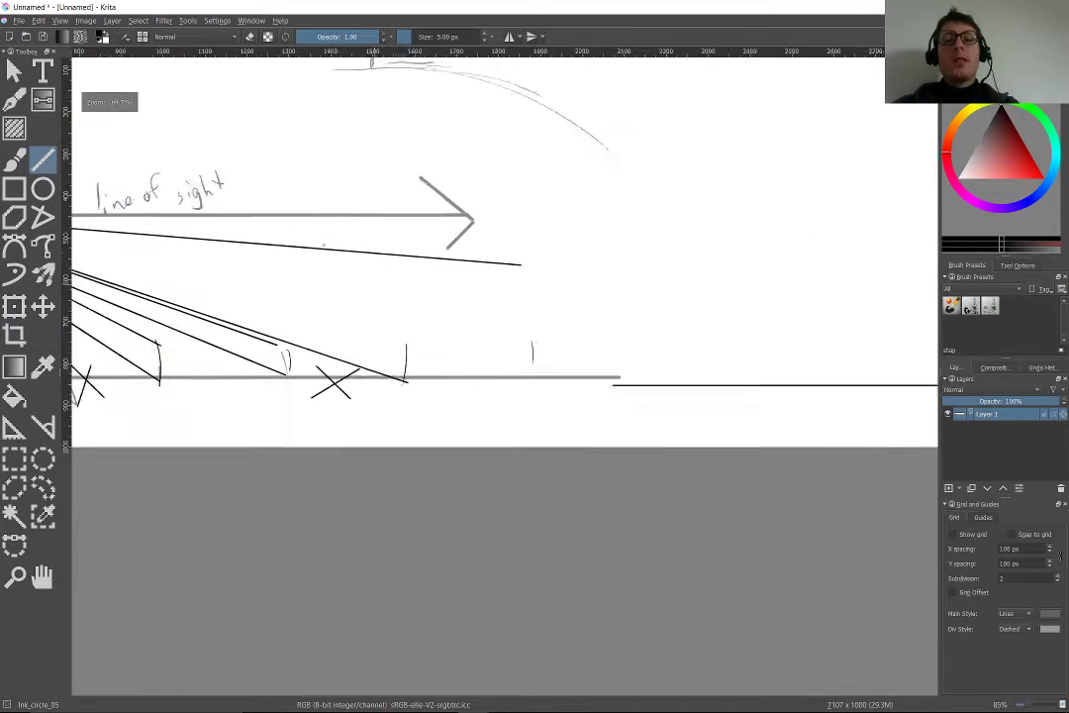
pyautogui.scroll(-1, 324, 245)
pyautogui.moveTo(413, 437); pyautogui.dragTo(629, 555)
pyautogui.scroll(3, 402, 498)
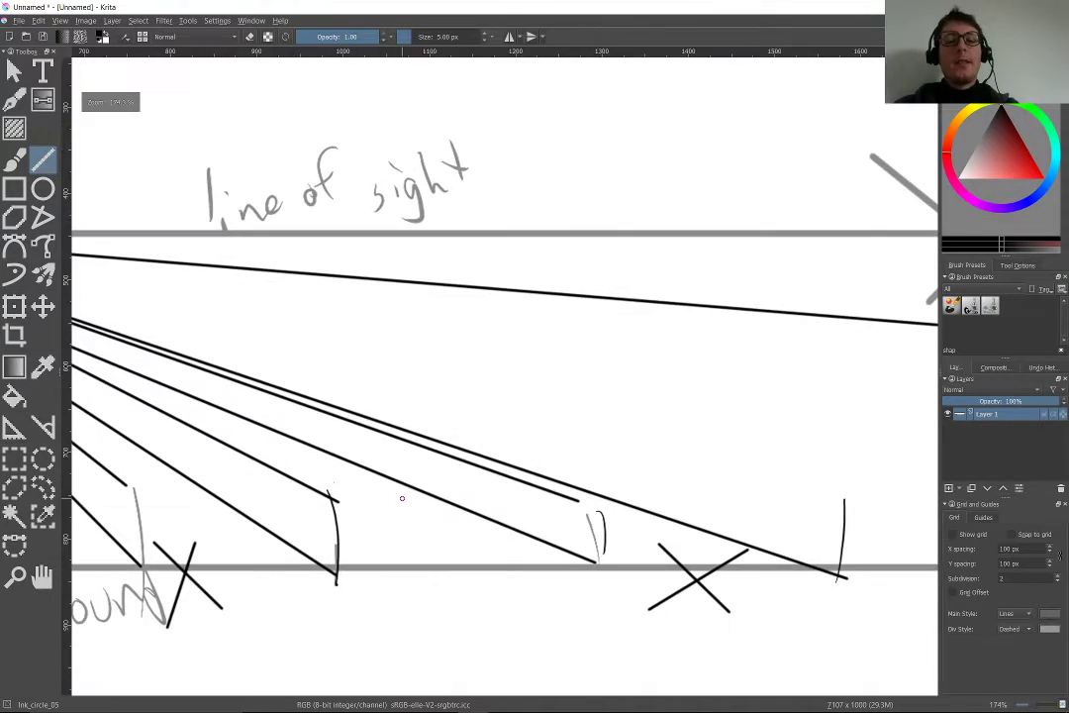
pyautogui.scroll(-5, 402, 497)
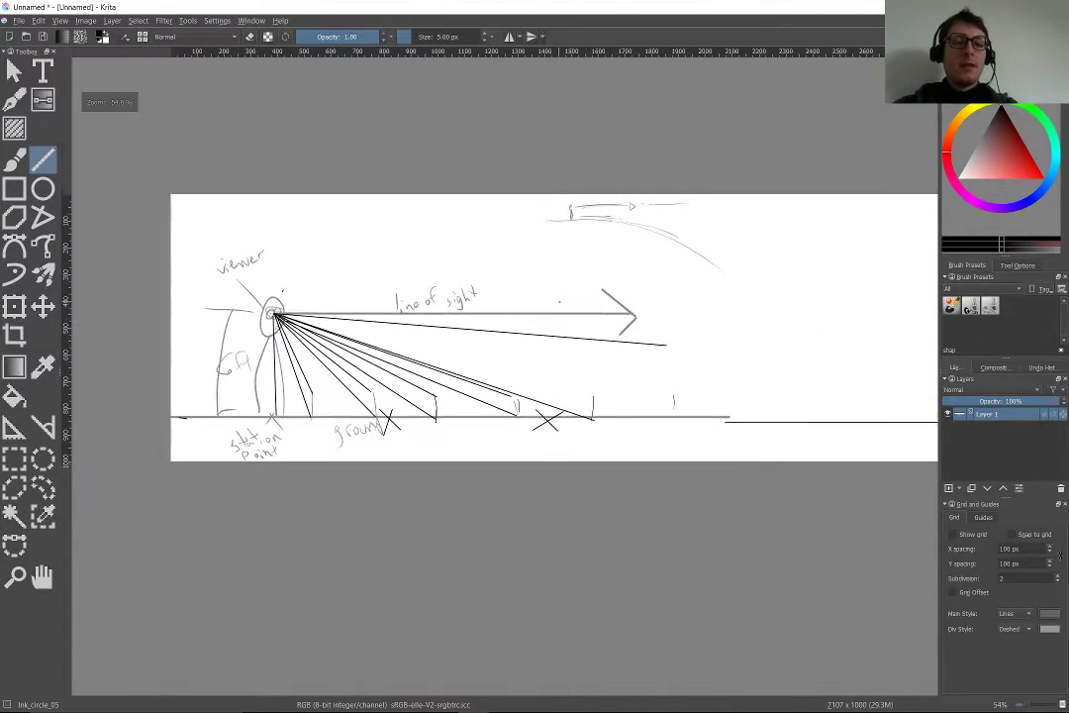
pyautogui.scroll(-1, 554, 327)
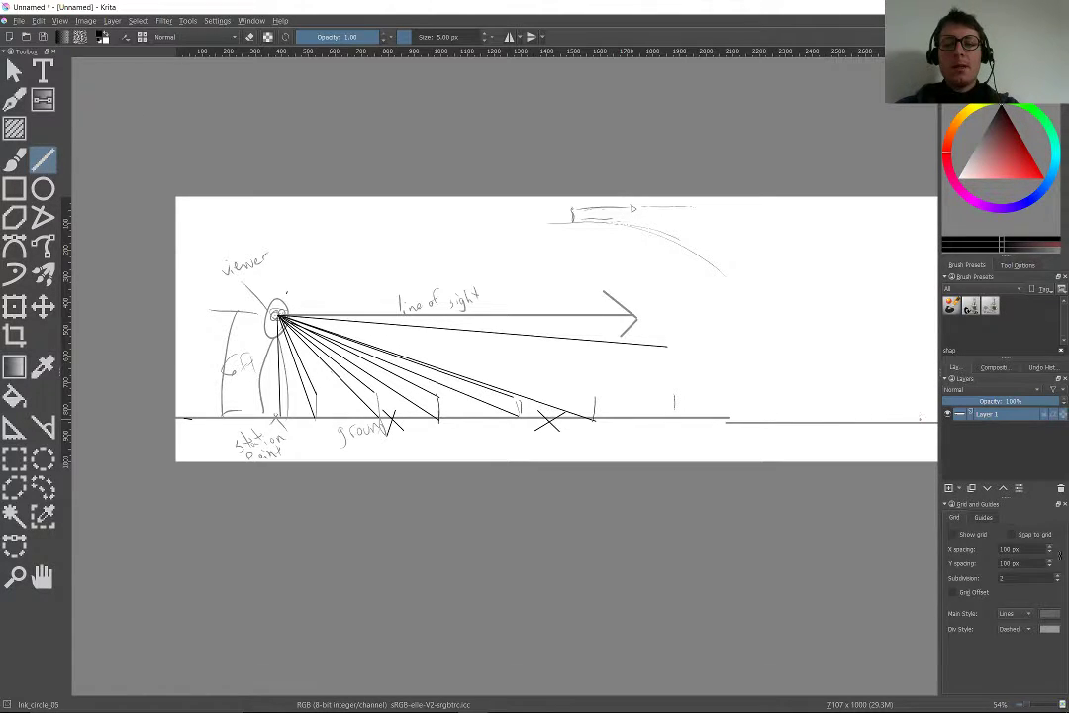
pyautogui.moveTo(280, 317); pyautogui.dragTo(919, 422)
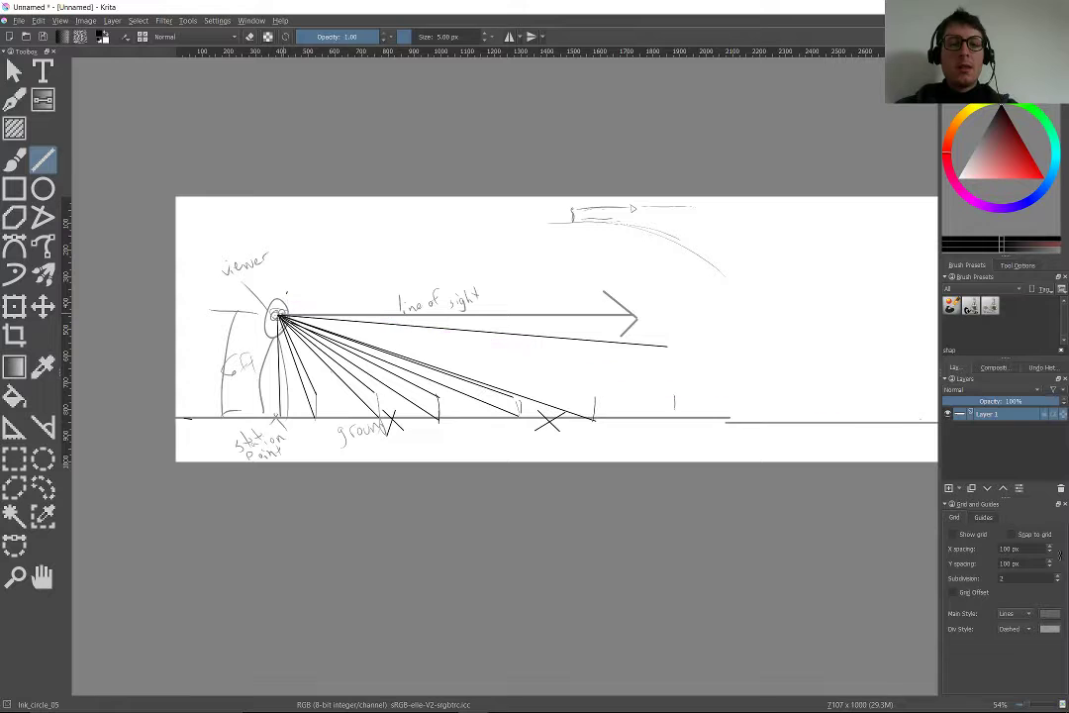
# - Draw a short sloping stroke between the two shallow sight lines and a short horizontal stroke just under the line of sight
pyautogui.scroll(4, 569, 337)
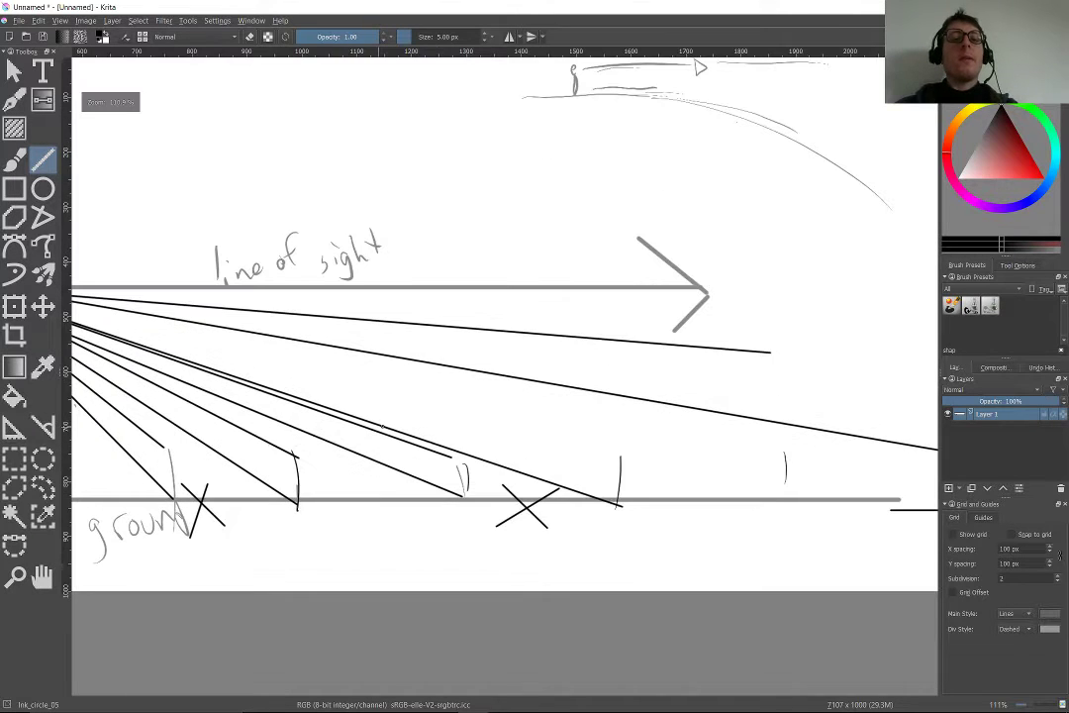
pyautogui.scroll(3, 383, 427)
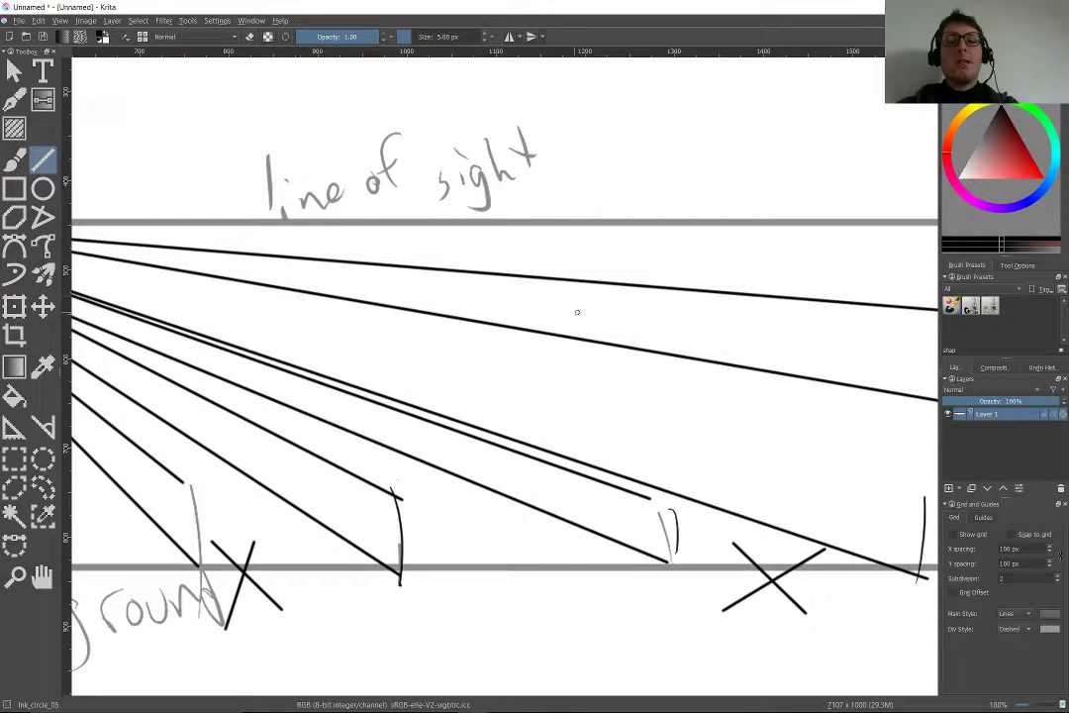
pyautogui.moveTo(615, 319); pyautogui.dragTo(391, 283)
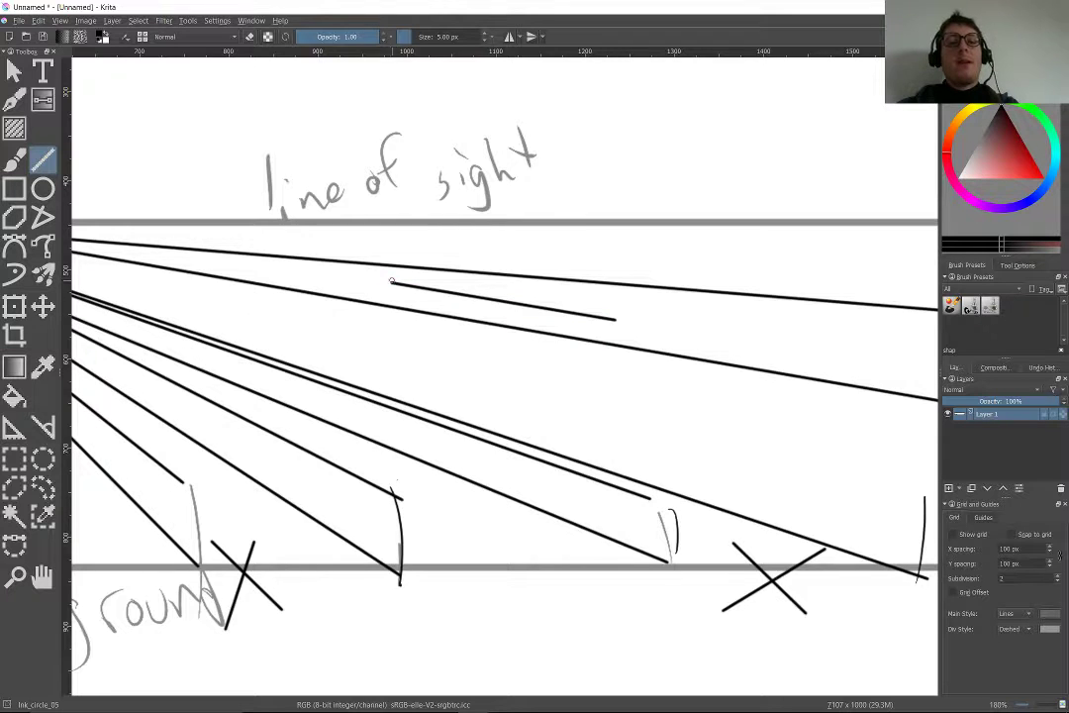
pyautogui.moveTo(588, 231); pyautogui.dragTo(349, 231)
pyautogui.scroll(-3, 325, 295)
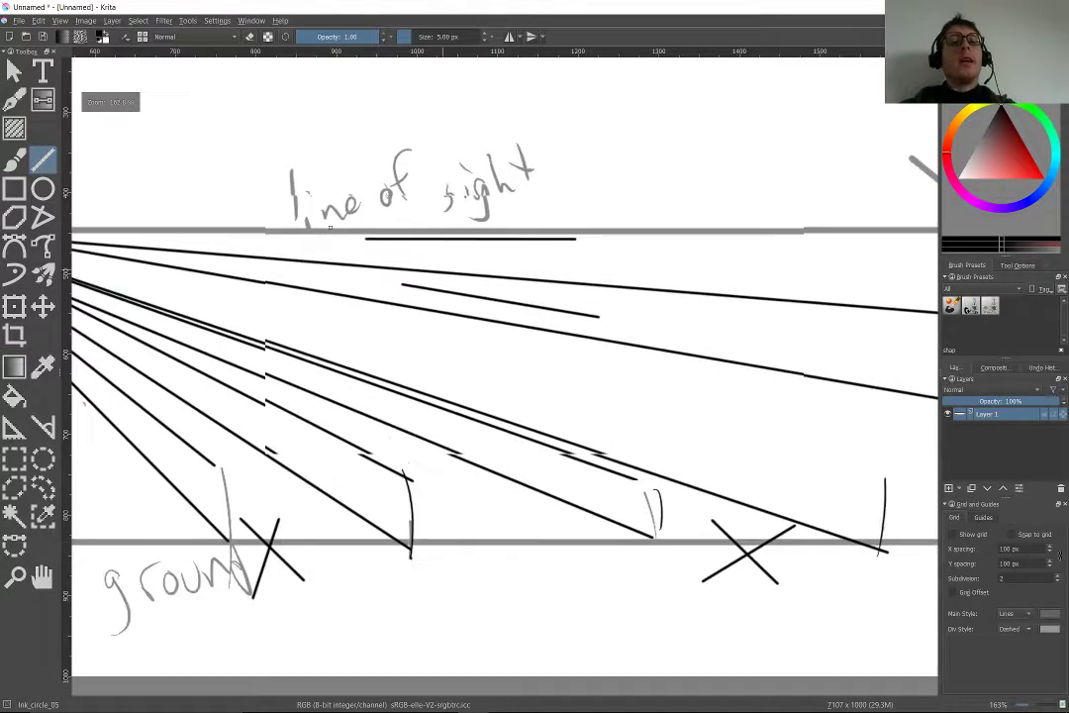
pyautogui.scroll(-8, 504, 337)
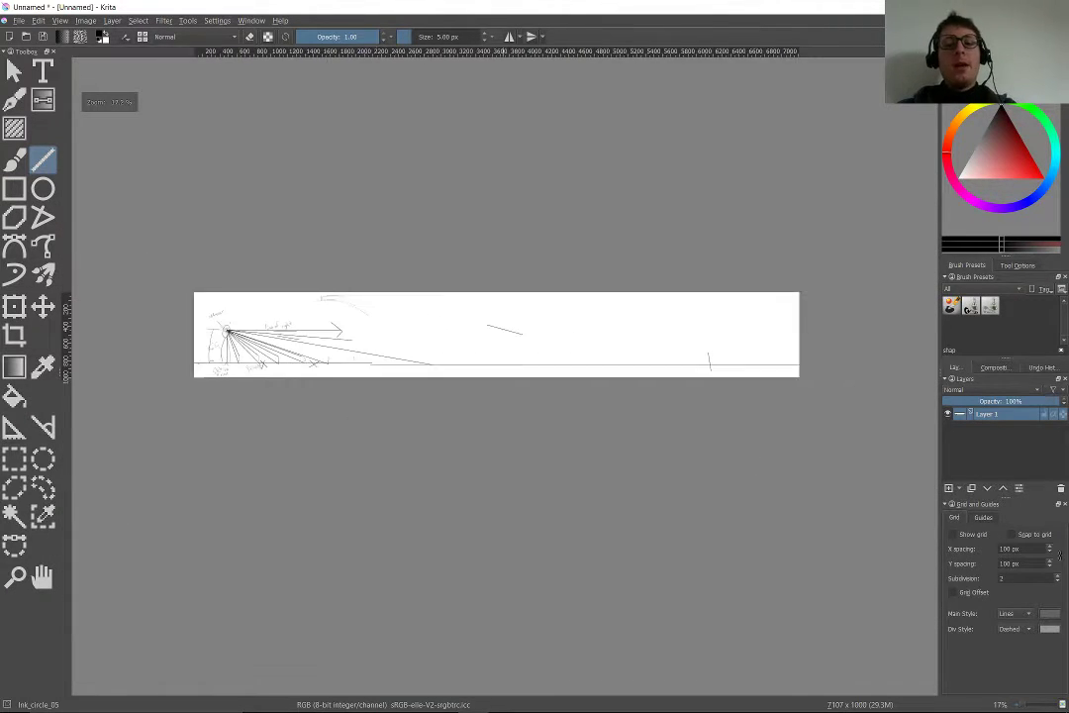
# - Draw a sight line from the viewer to the far end of the ground, plus a second shallow line above it from the ground's end
pyautogui.moveTo(275, 334); pyautogui.dragTo(786, 367)
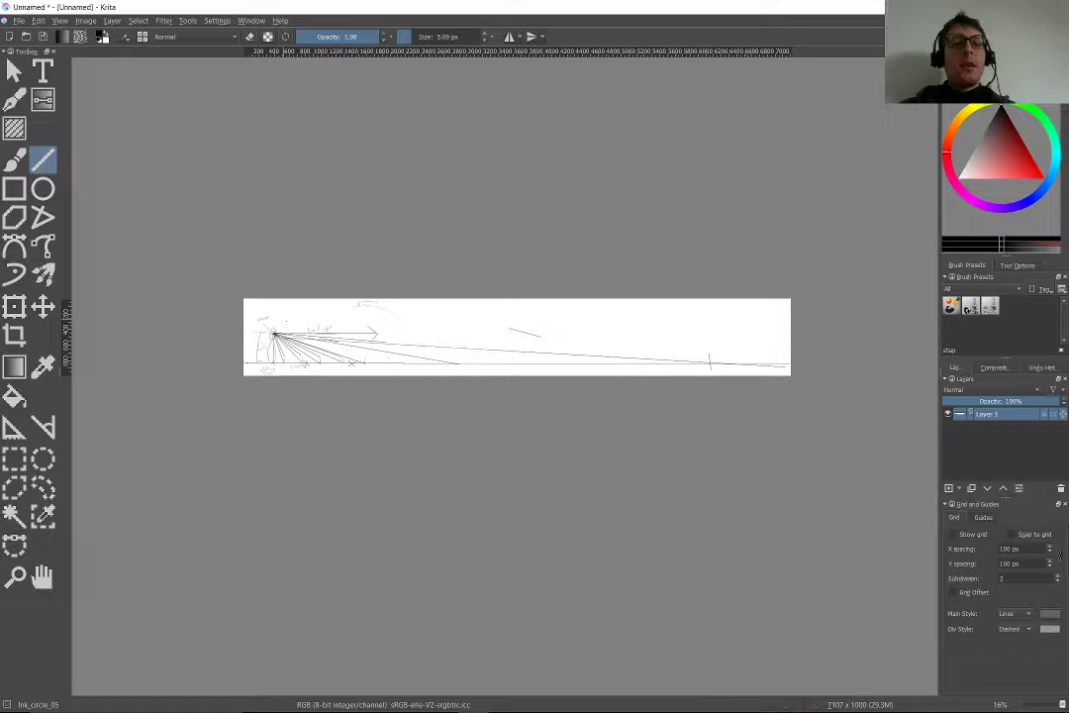
pyautogui.scroll(3, 535, 335)
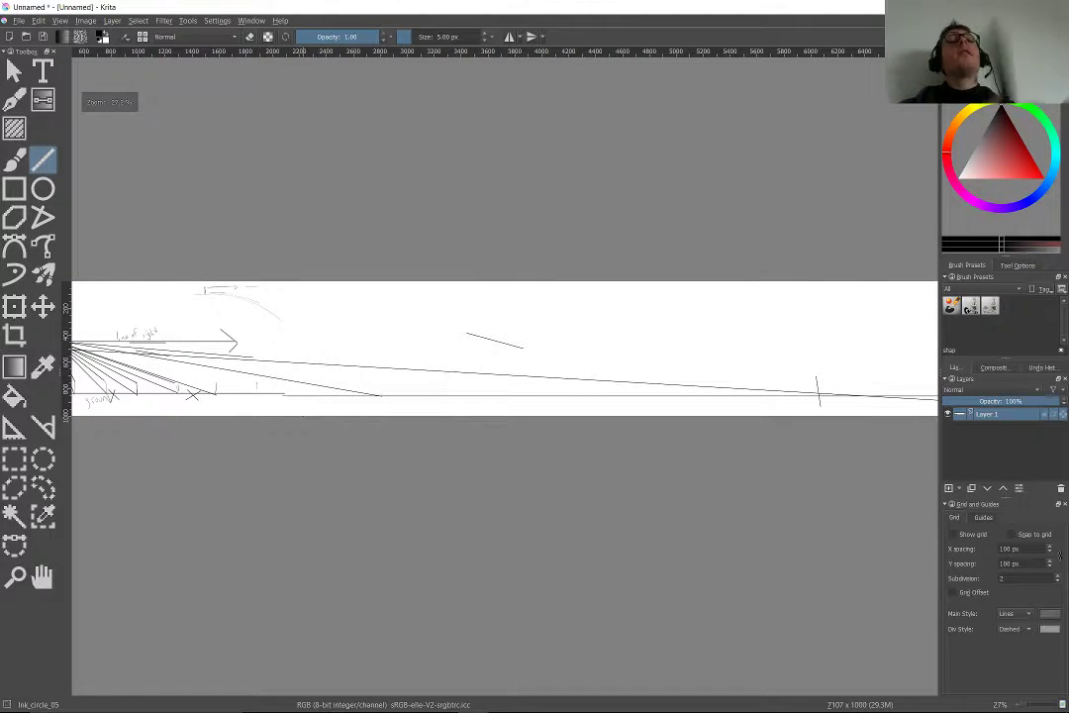
pyautogui.moveTo(566, 348); pyautogui.dragTo(285, 374)
pyautogui.scroll(1, 285, 374)
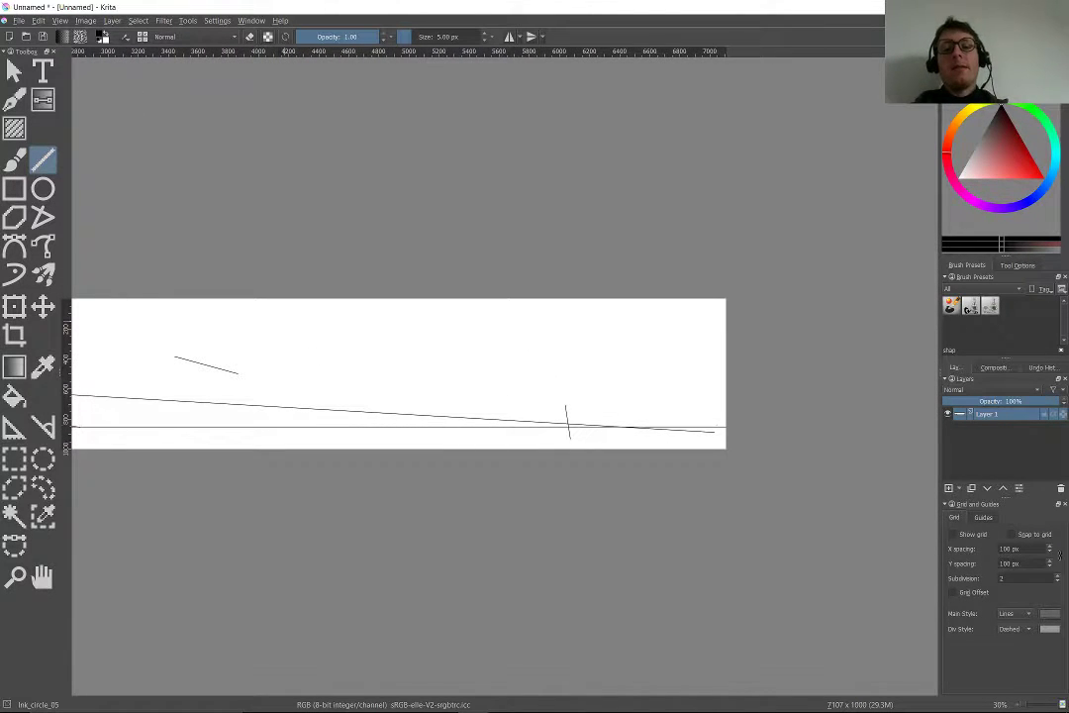
pyautogui.moveTo(723, 423); pyautogui.dragTo(65, 373)
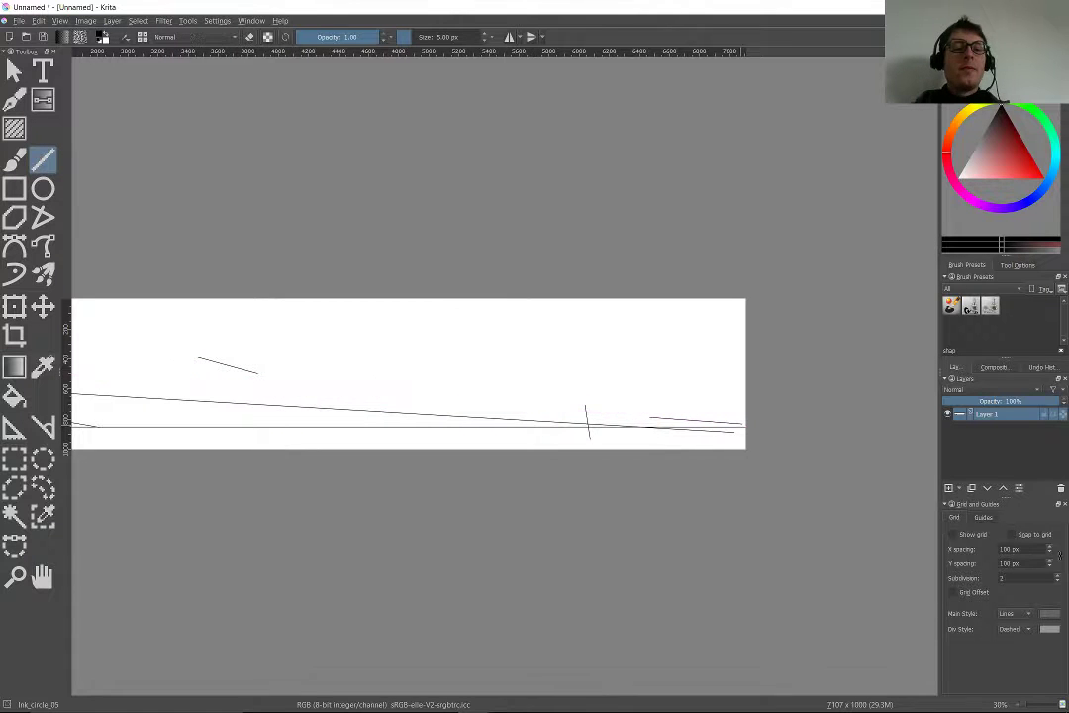
# - Examine how the sight lines run from the ground marks back to the viewer's eye
pyautogui.moveTo(250, 306); pyautogui.dragTo(413, 298)
pyautogui.scroll(6, 198, 304)
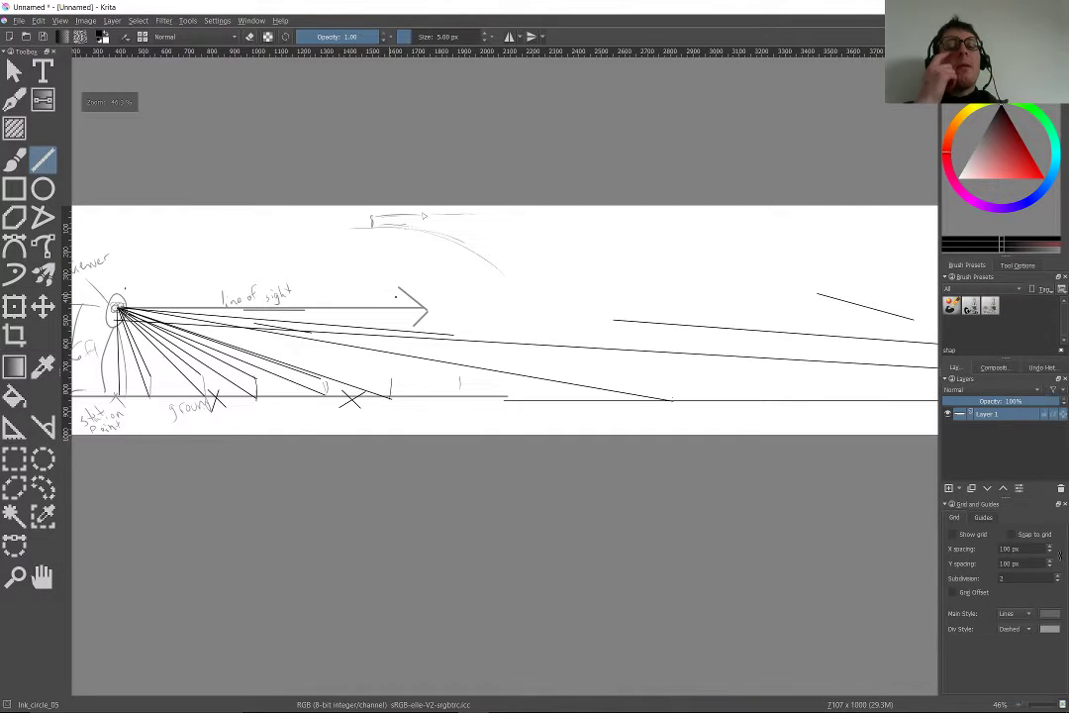
pyautogui.scroll(5, 198, 304)
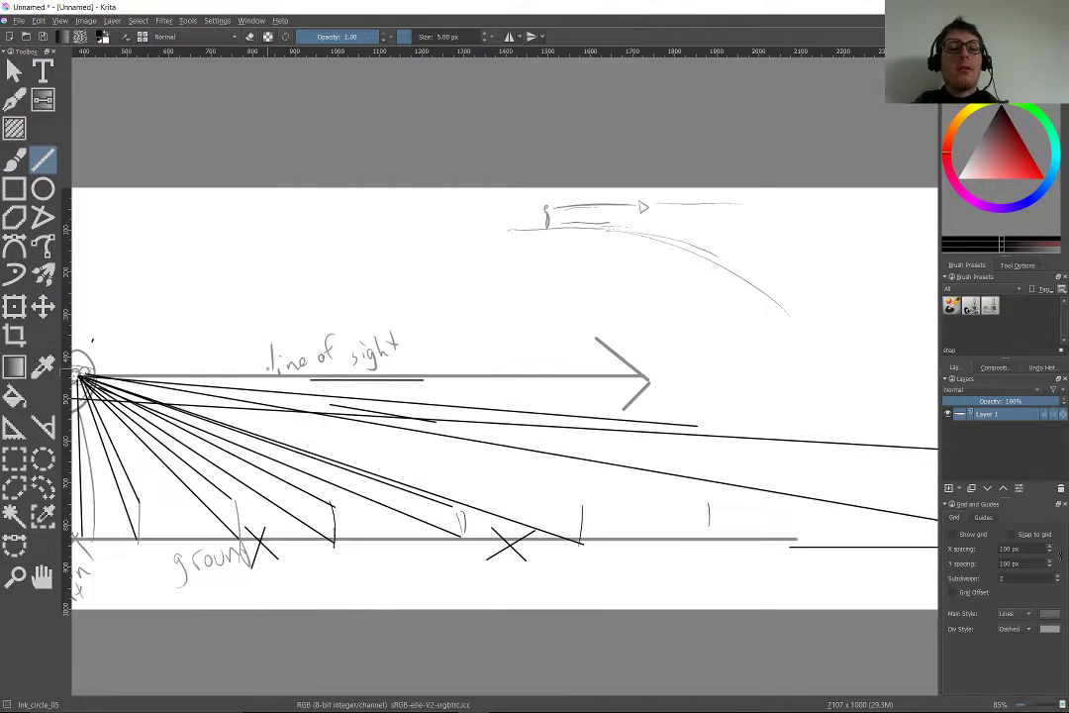
pyautogui.scroll(-5, 210, 471)
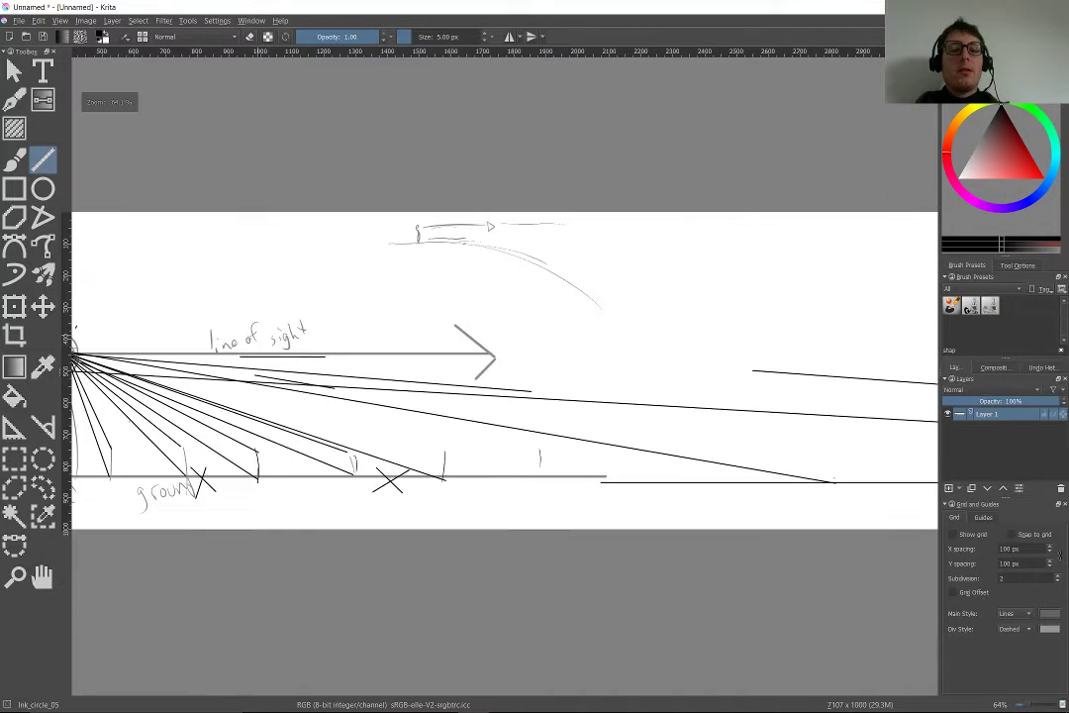
pyautogui.moveTo(211, 471); pyautogui.dragTo(335, 451)
pyautogui.scroll(3, 228, 479)
pyautogui.scroll(5, 246, 485)
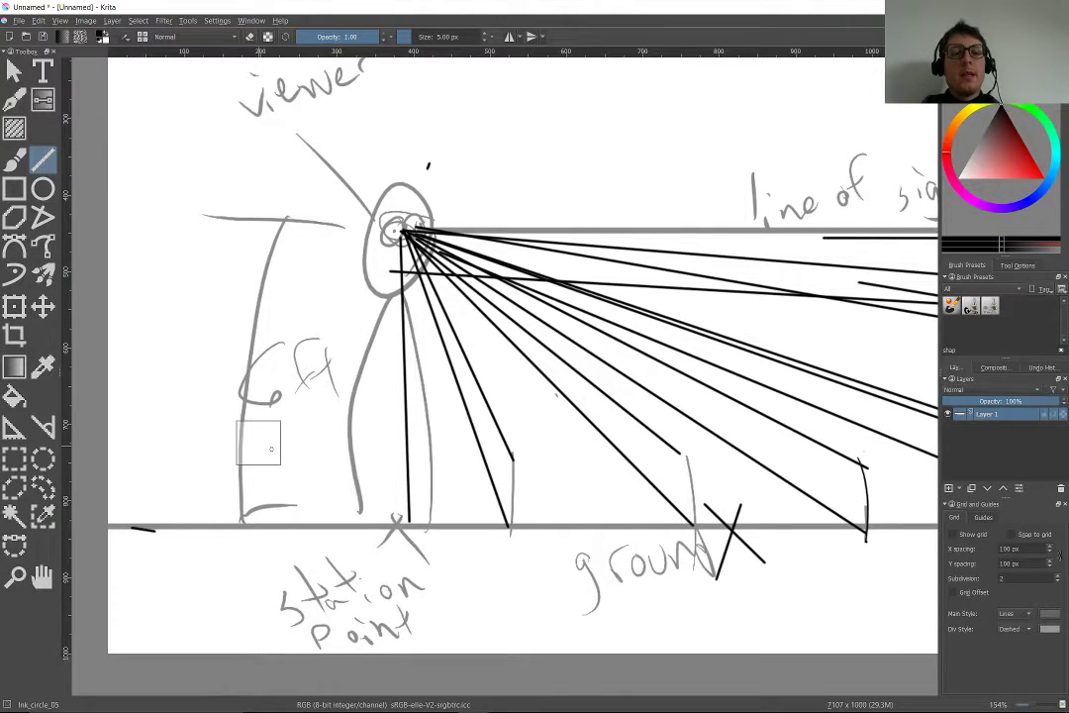
pyautogui.scroll(5, 271, 449)
pyautogui.scroll(-3, 323, 236)
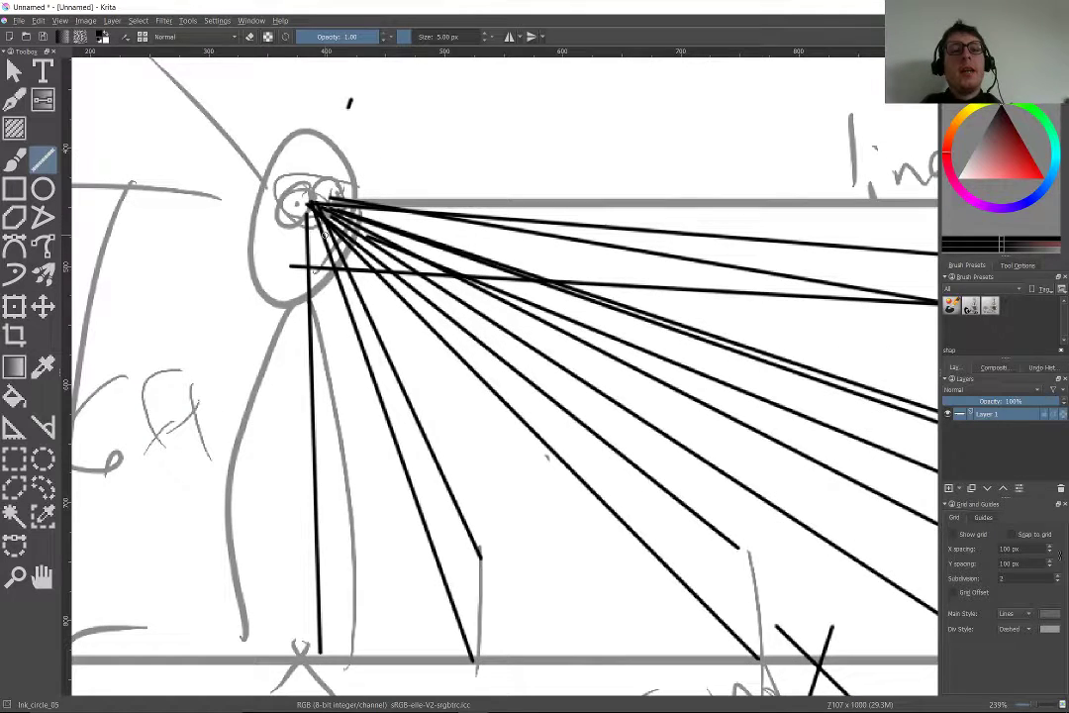
# - Draw a tilted four-sided picture plane with straight lines above the viewer's head, beside the viewer label
pyautogui.moveTo(440, 125); pyautogui.dragTo(467, 559)
pyautogui.scroll(-4, 467, 560)
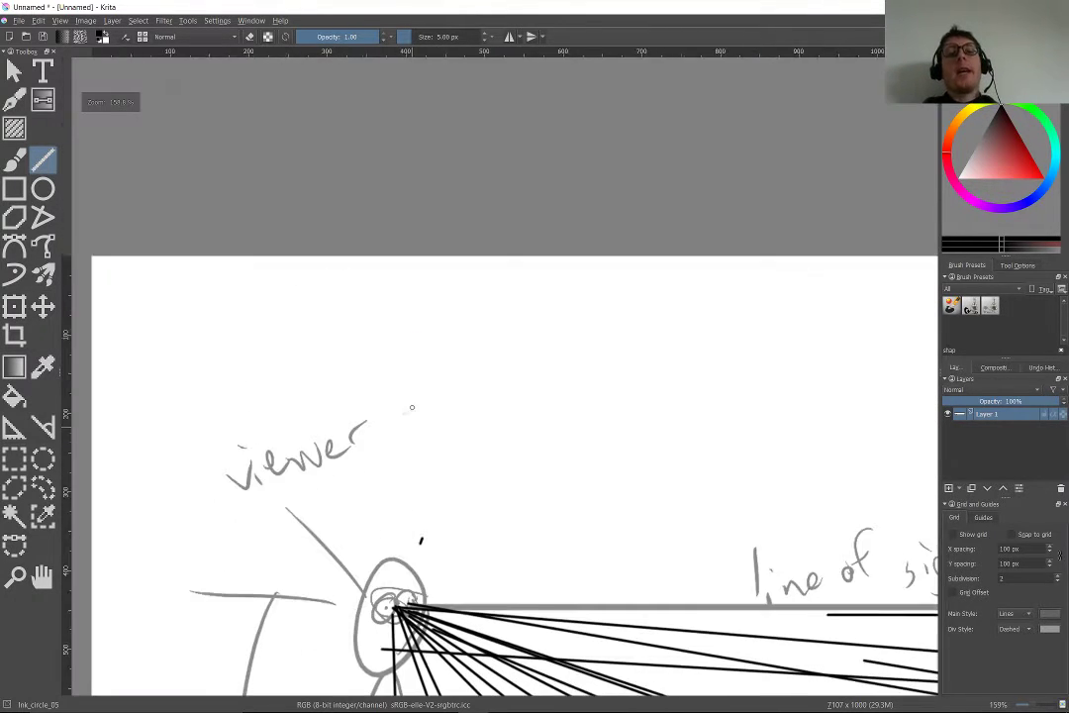
pyautogui.moveTo(462, 359)
pyautogui.mouseDown()
pyautogui.moveTo(481, 452)
pyautogui.moveTo(495, 321)
pyautogui.moveTo(526, 296)
pyautogui.moveTo(553, 429)
pyautogui.moveTo(476, 433)
pyautogui.mouseUp()
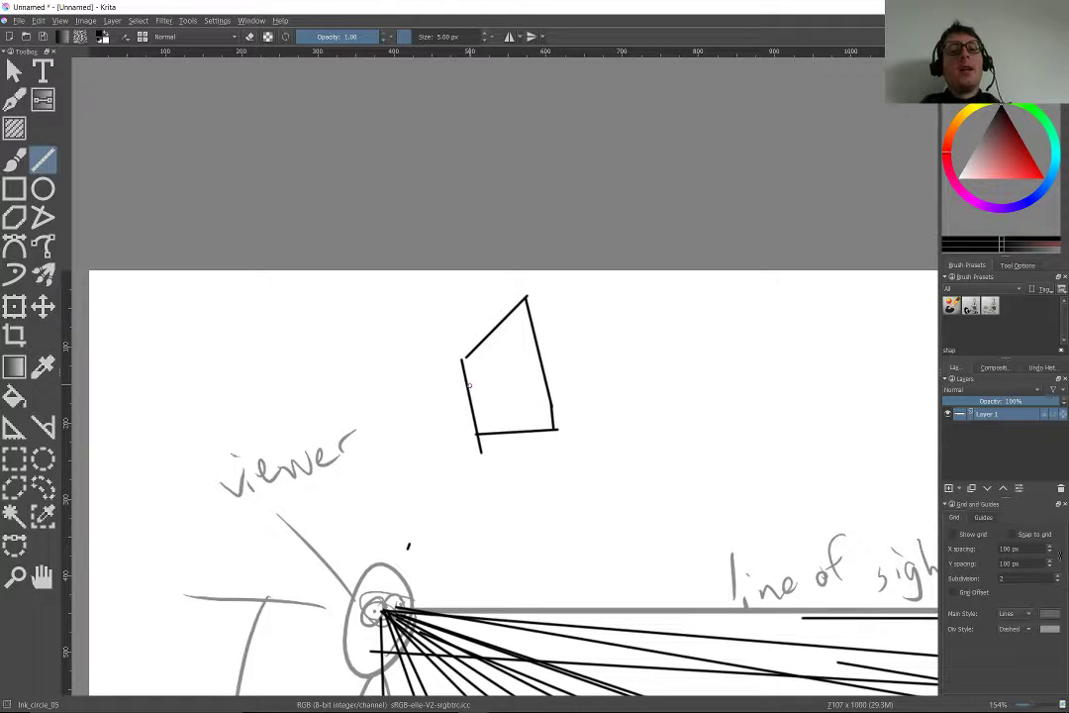
pyautogui.moveTo(469, 385); pyautogui.dragTo(458, 209)
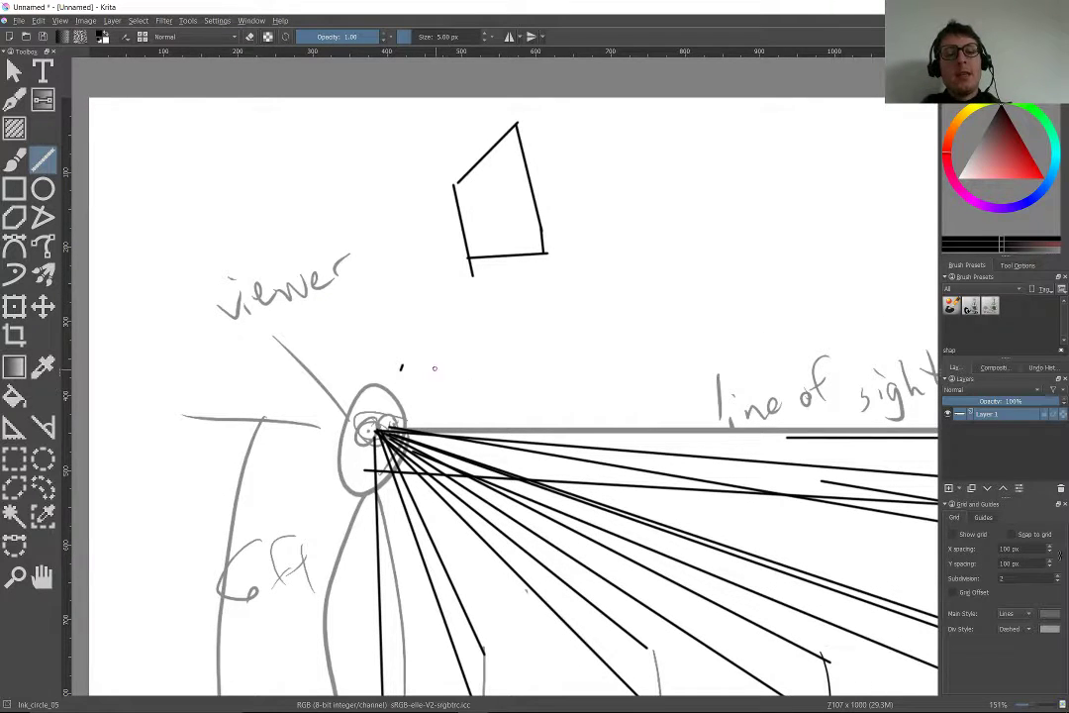
# - Draw a vertical picture-plane line just in front of the viewer's face and a slanted line across the four-sided shape's edge
pyautogui.moveTo(428, 373); pyautogui.dragTo(448, 535)
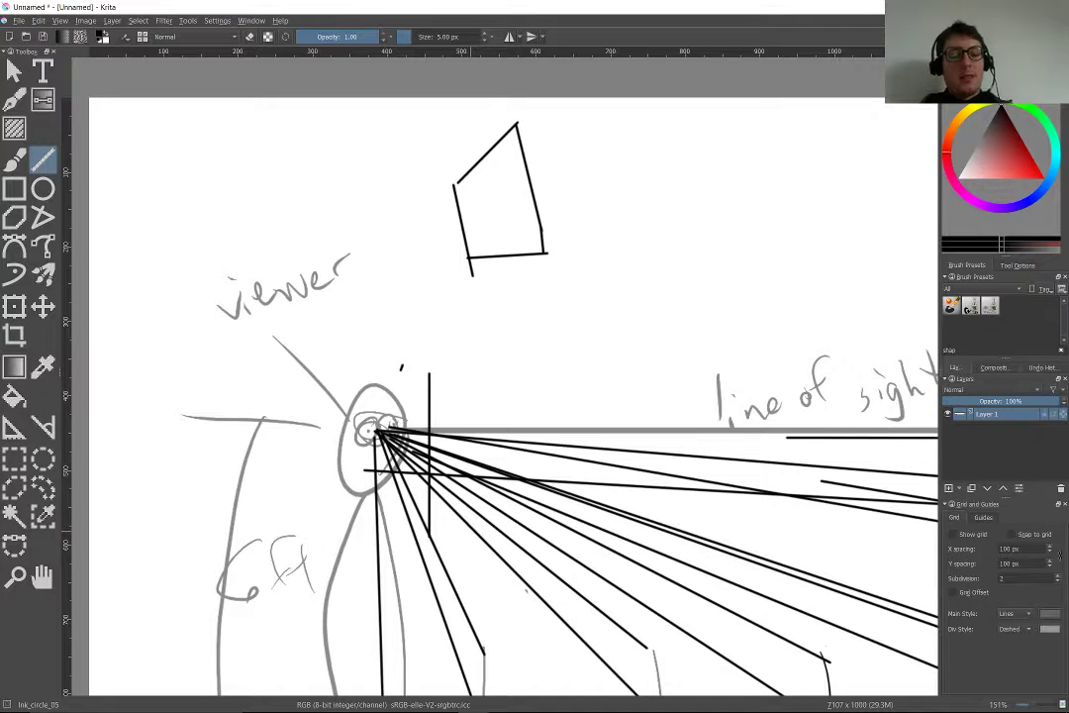
pyautogui.hotkey('ctrl', 'z')
pyautogui.moveTo(426, 364); pyautogui.dragTo(416, 608)
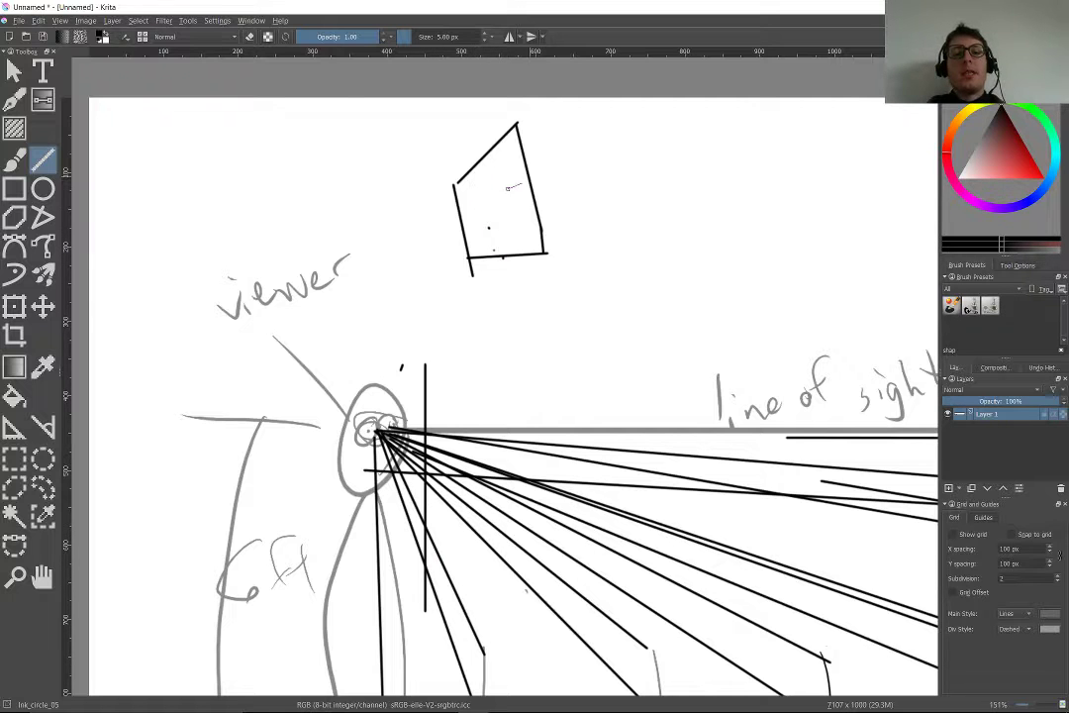
pyautogui.moveTo(506, 188); pyautogui.dragTo(424, 238)
# - Draw a second vertical picture-plane line farther from the viewer, through the start of the line of sight label
pyautogui.scroll(-3, 392, 255)
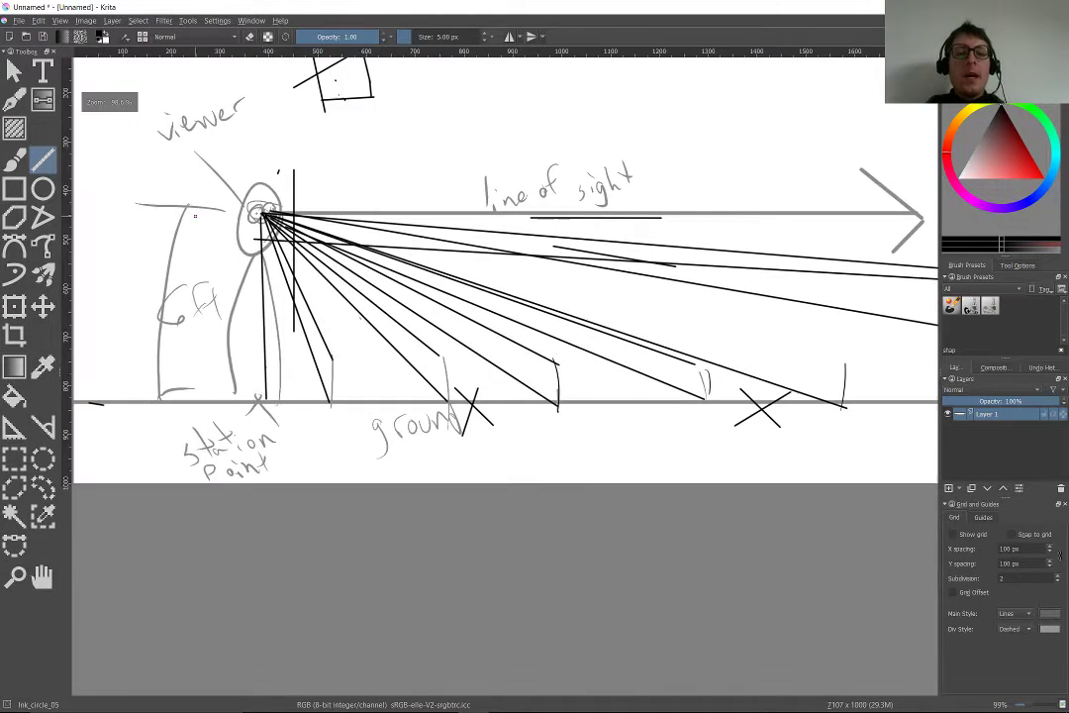
pyautogui.scroll(1, 240, 498)
pyautogui.scroll(-2, 240, 497)
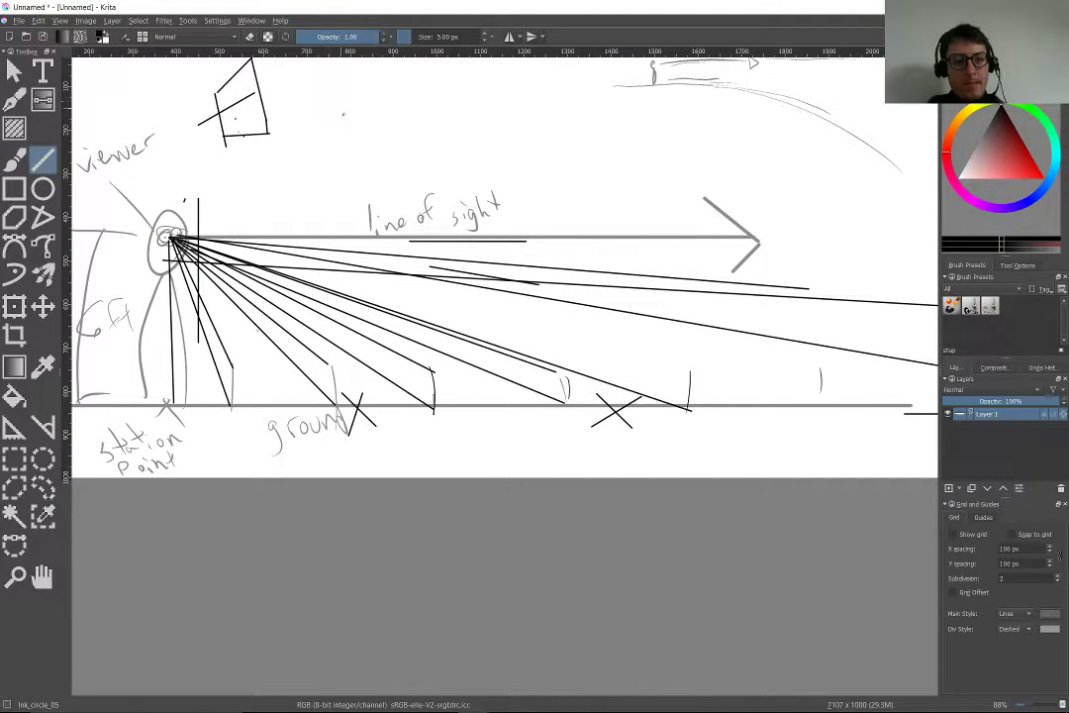
pyautogui.moveTo(370, 180); pyautogui.dragTo(370, 385)
# - Switch the colour to red and mark the near picture plane with a slanted line from the first ground tick and a short stroke near its top
pyautogui.scroll(5, 259, 329)
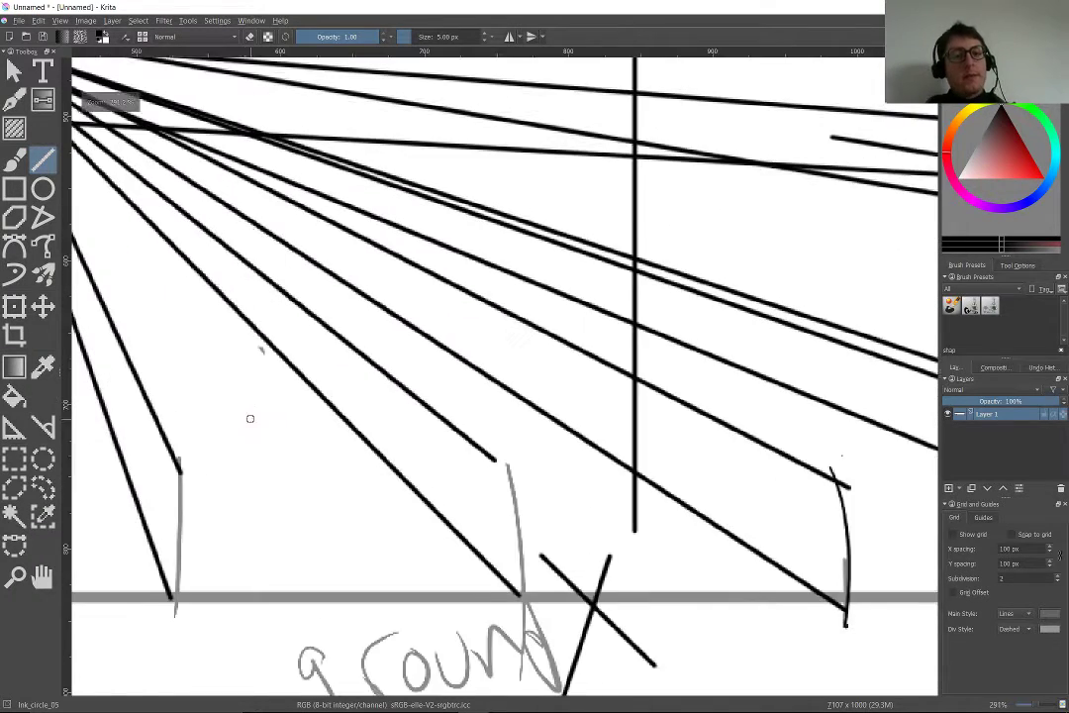
pyautogui.scroll(-3, 250, 419)
pyautogui.moveTo(276, 311); pyautogui.dragTo(270, 209)
pyautogui.click(1044, 179)
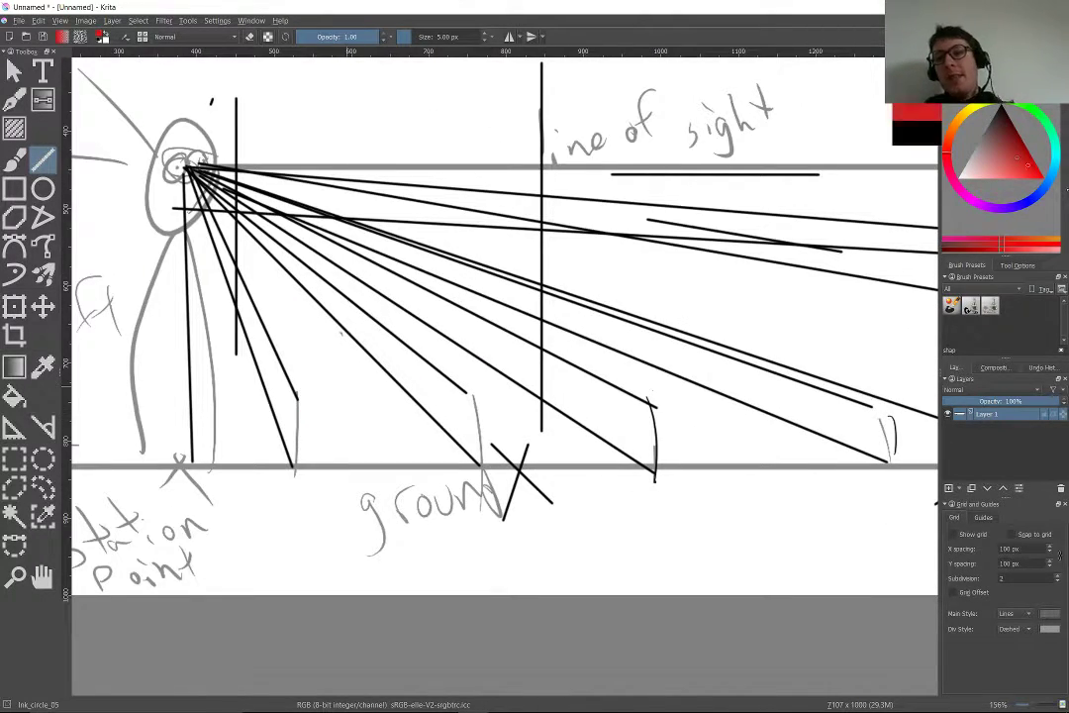
pyautogui.moveTo(298, 410); pyautogui.dragTo(226, 324)
pyautogui.scroll(3, 296, 435)
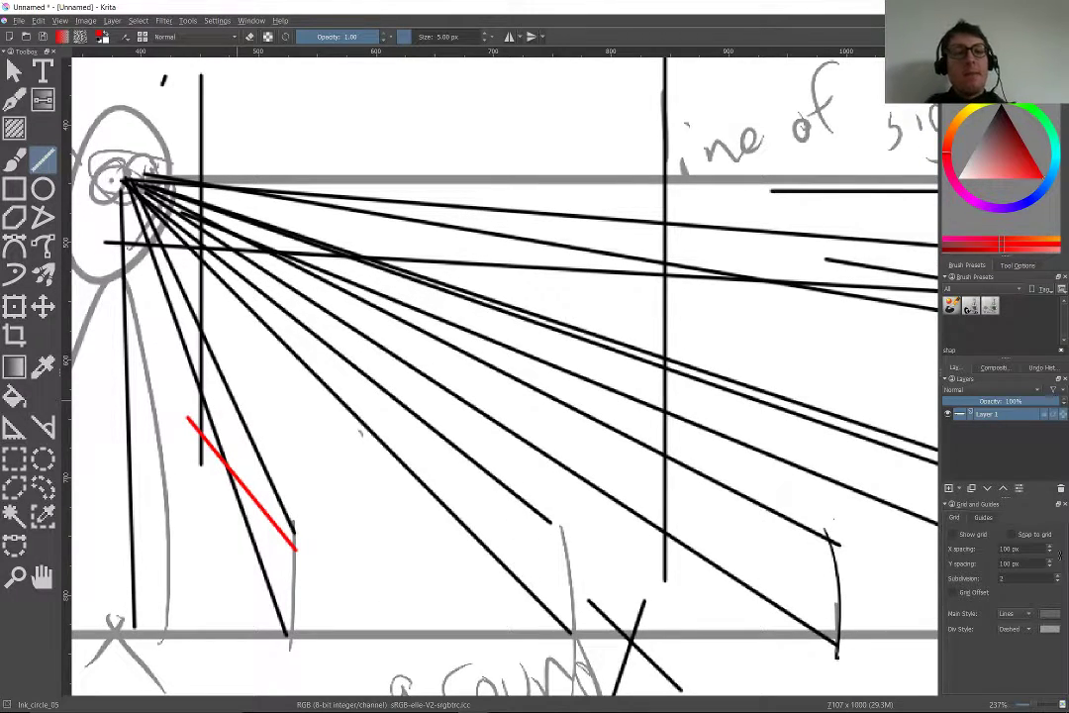
pyautogui.scroll(-2, 463, 358)
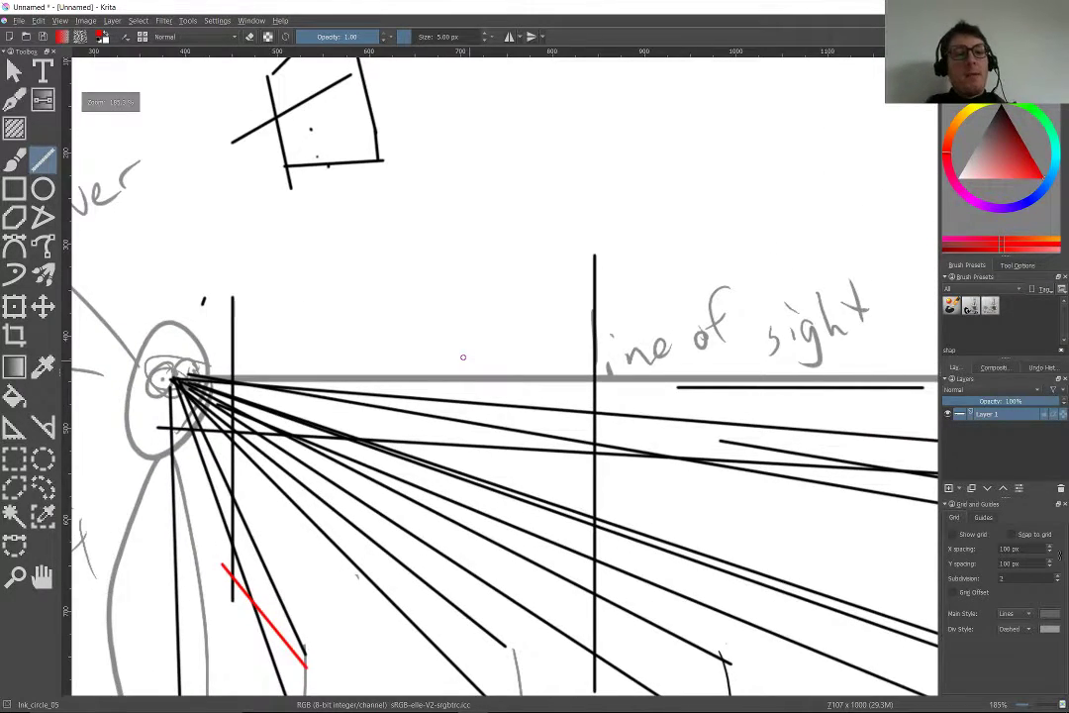
pyautogui.moveTo(211, 335); pyautogui.dragTo(246, 318)
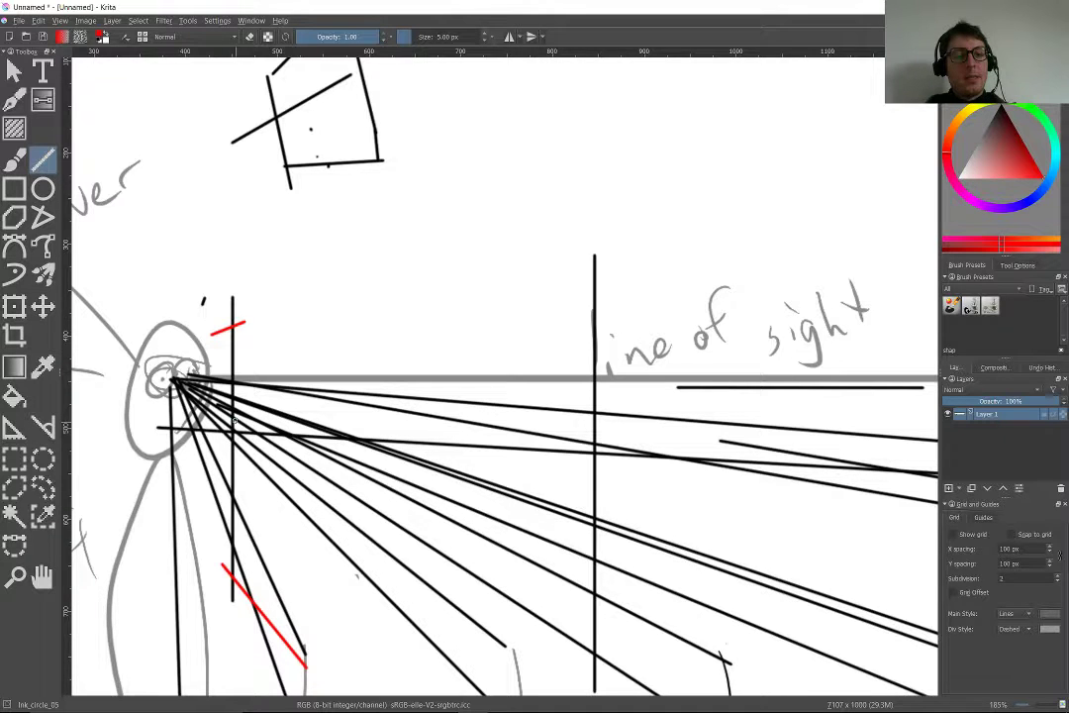
# - Mark the far picture plane in red near its base, above its top and where it crosses the line of sight
pyautogui.scroll(-2, 504, 376)
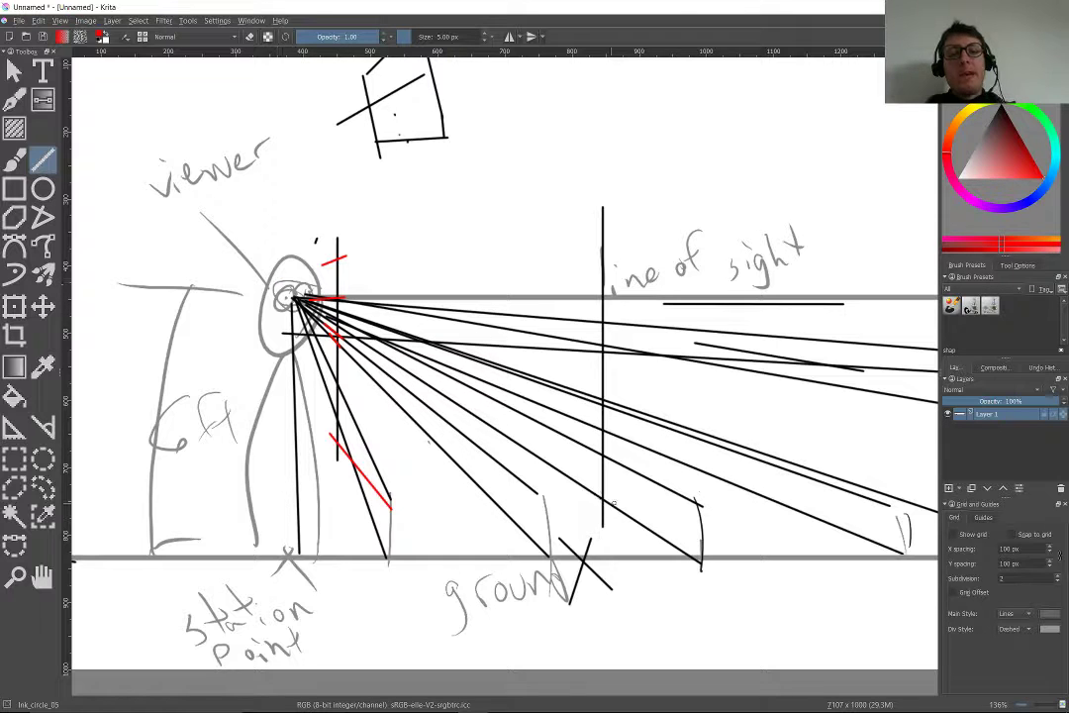
pyautogui.moveTo(613, 503); pyautogui.dragTo(560, 485)
pyautogui.moveTo(568, 190); pyautogui.dragTo(645, 159)
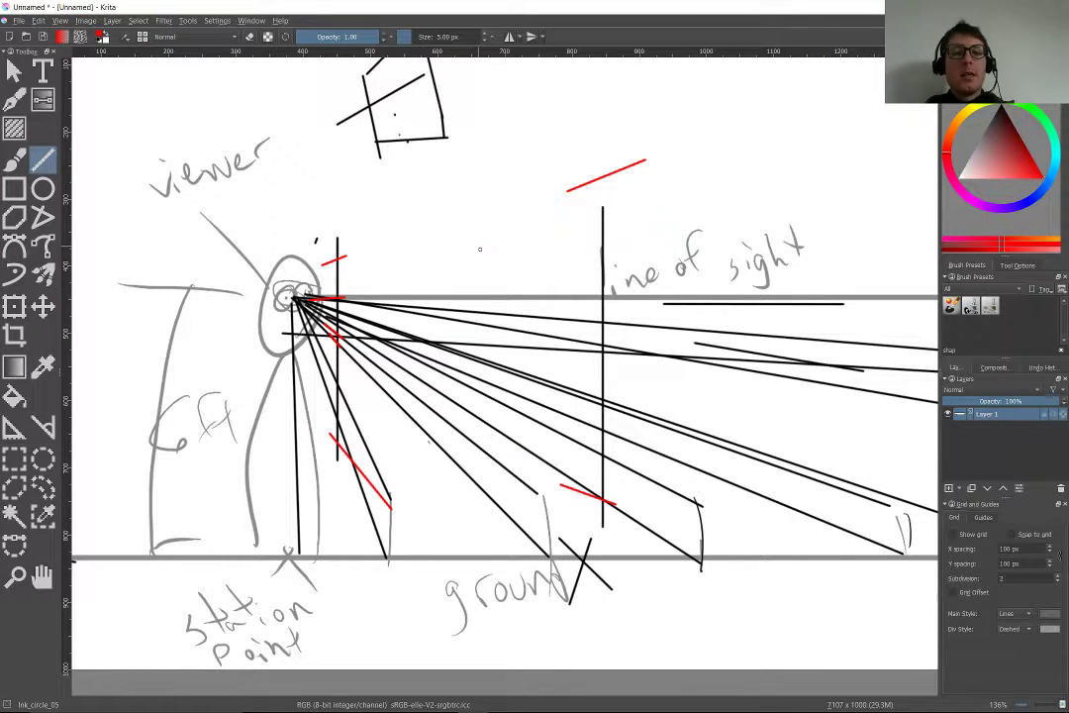
pyautogui.moveTo(622, 295); pyautogui.dragTo(570, 298)
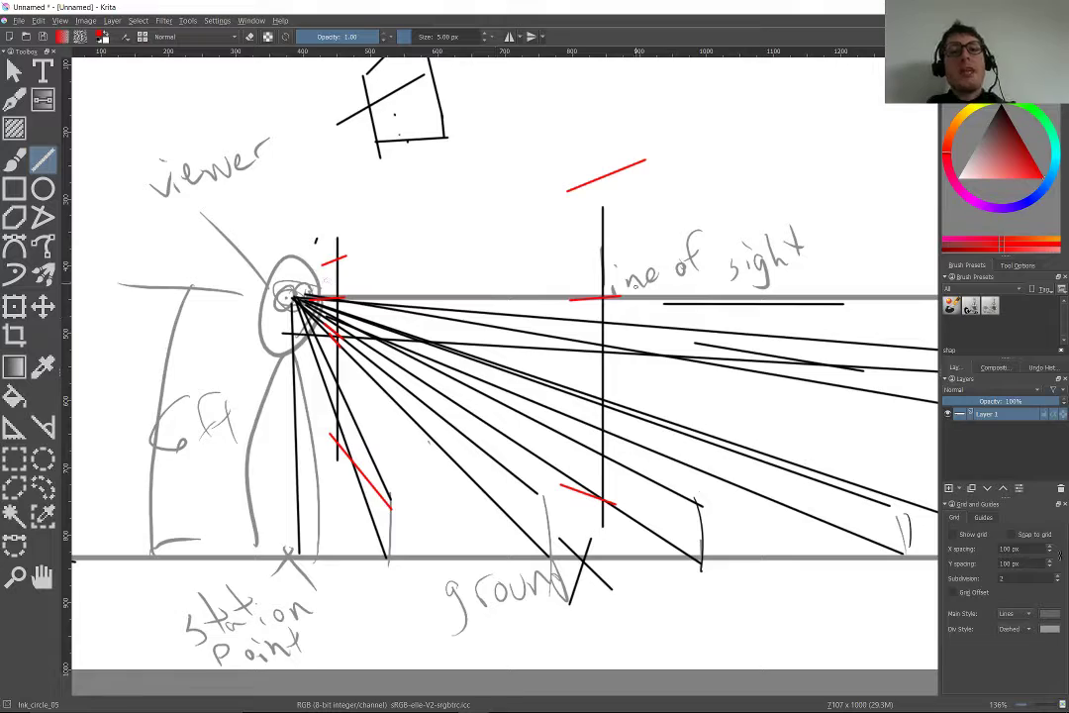
# - Add a short red stroke in front of the viewer's face and vertical red strokes marking sight-line spacing along the far picture plane
pyautogui.moveTo(412, 250); pyautogui.dragTo(403, 259)
pyautogui.scroll(3, 505, 376)
pyautogui.scroll(3, 372, 248)
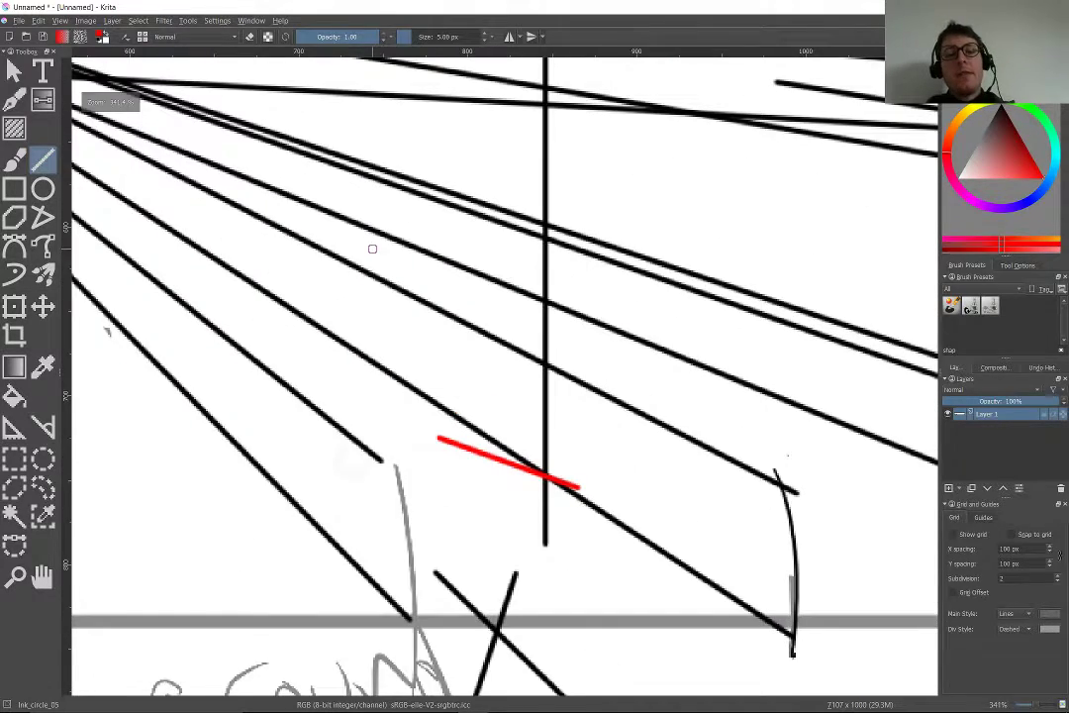
pyautogui.moveTo(519, 457); pyautogui.dragTo(522, 462)
pyautogui.moveTo(529, 305); pyautogui.dragTo(530, 355)
# - Mark the spacing between sight-line crossings on the near picture plane with short vertical red strokes along both sides of it
pyautogui.scroll(-3, 529, 355)
pyautogui.scroll(1, 329, 248)
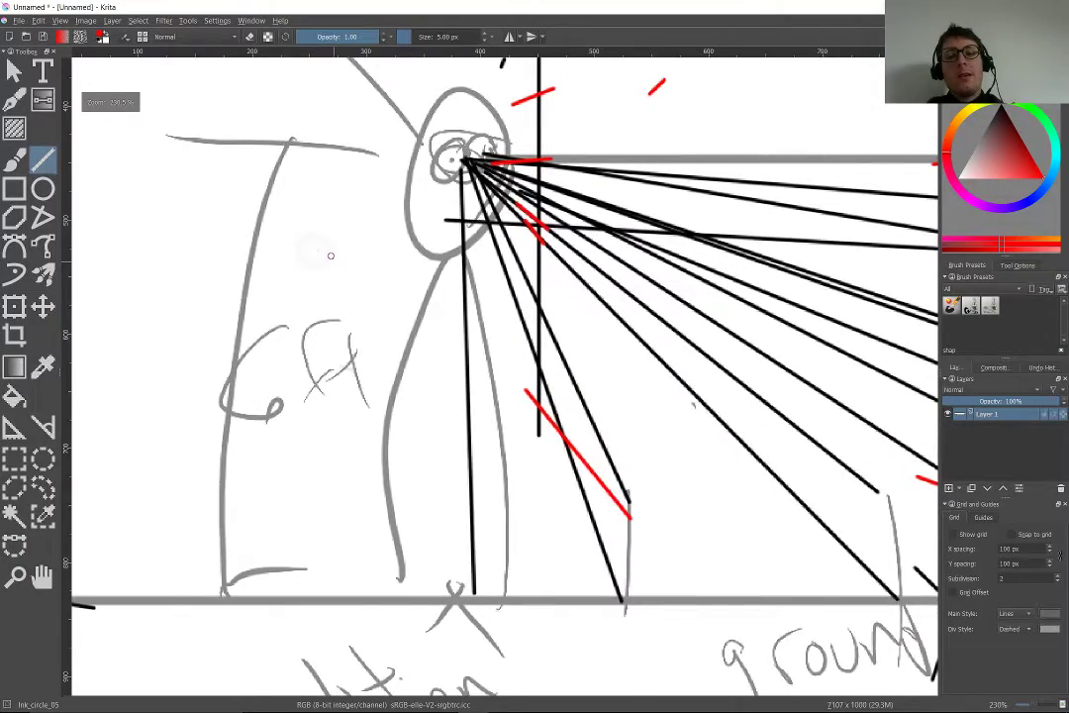
pyautogui.scroll(-1, 297, 249)
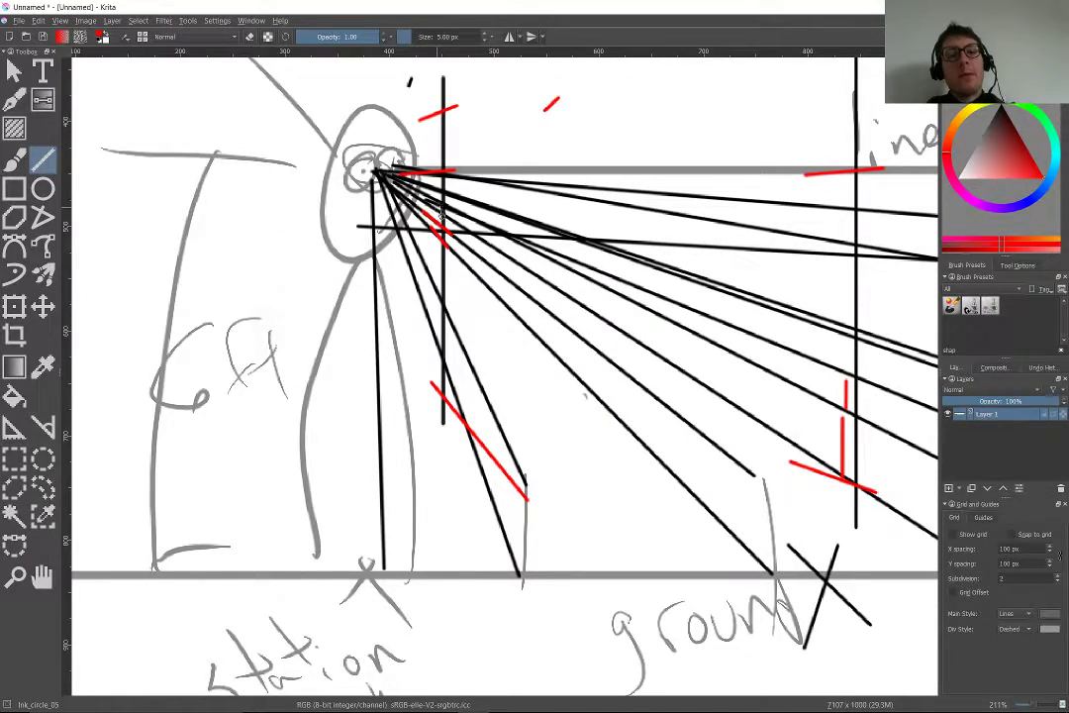
pyautogui.scroll(4, 441, 195)
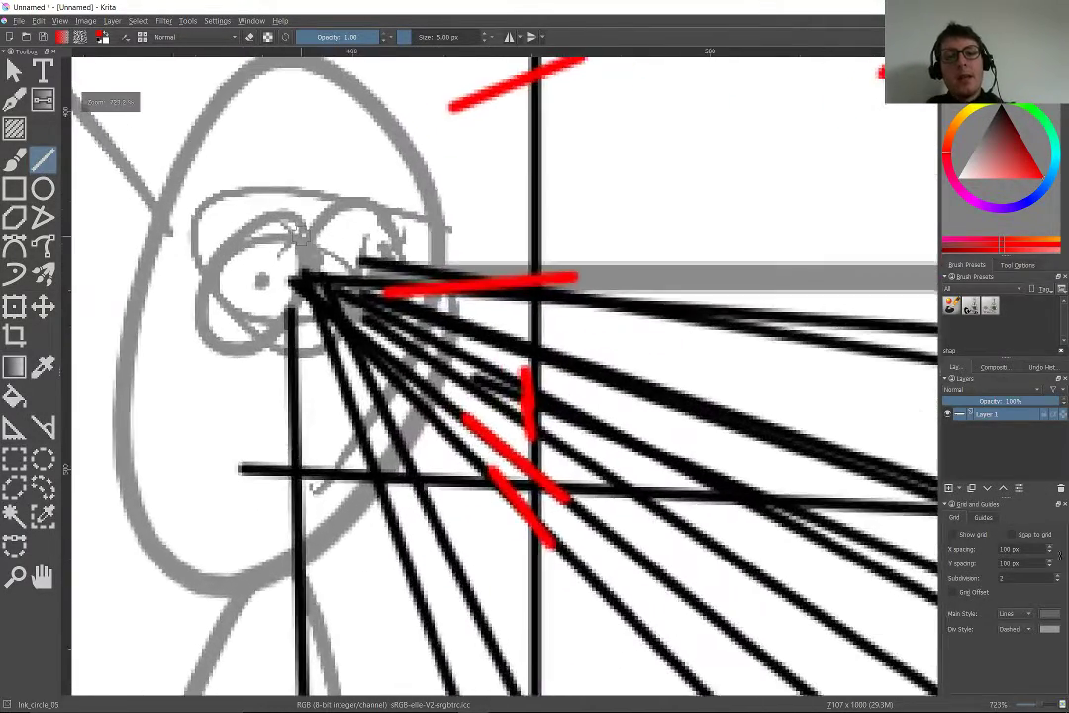
pyautogui.moveTo(543, 429); pyautogui.dragTo(545, 409)
pyautogui.moveTo(551, 365); pyautogui.dragTo(549, 393)
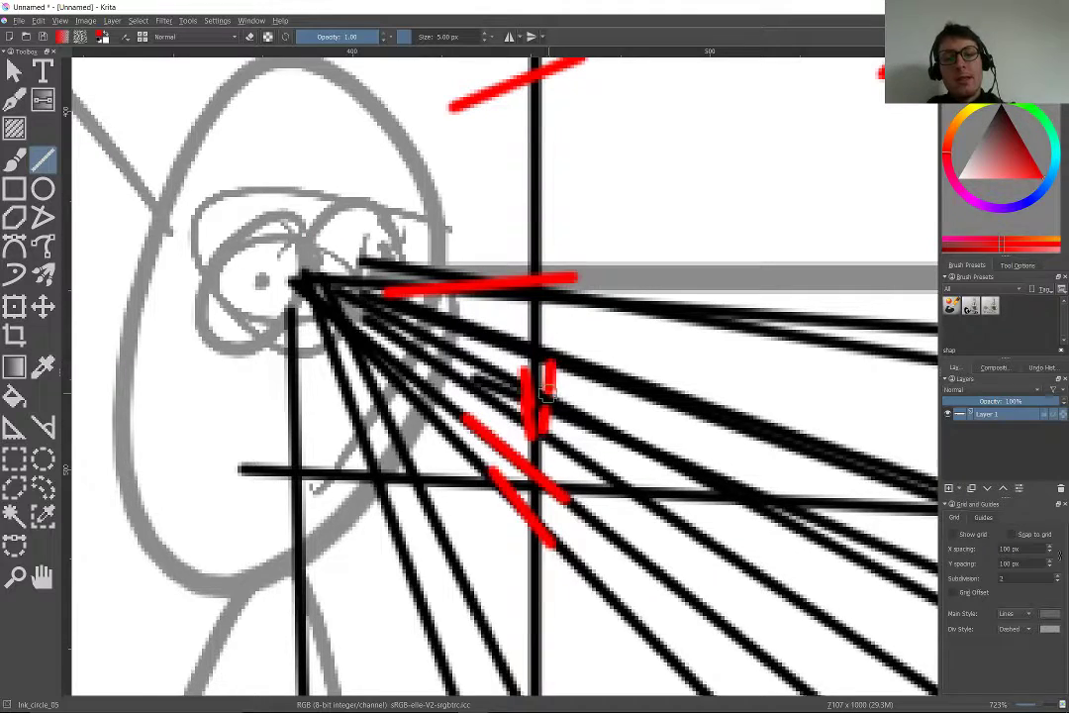
pyautogui.scroll(-10, 545, 389)
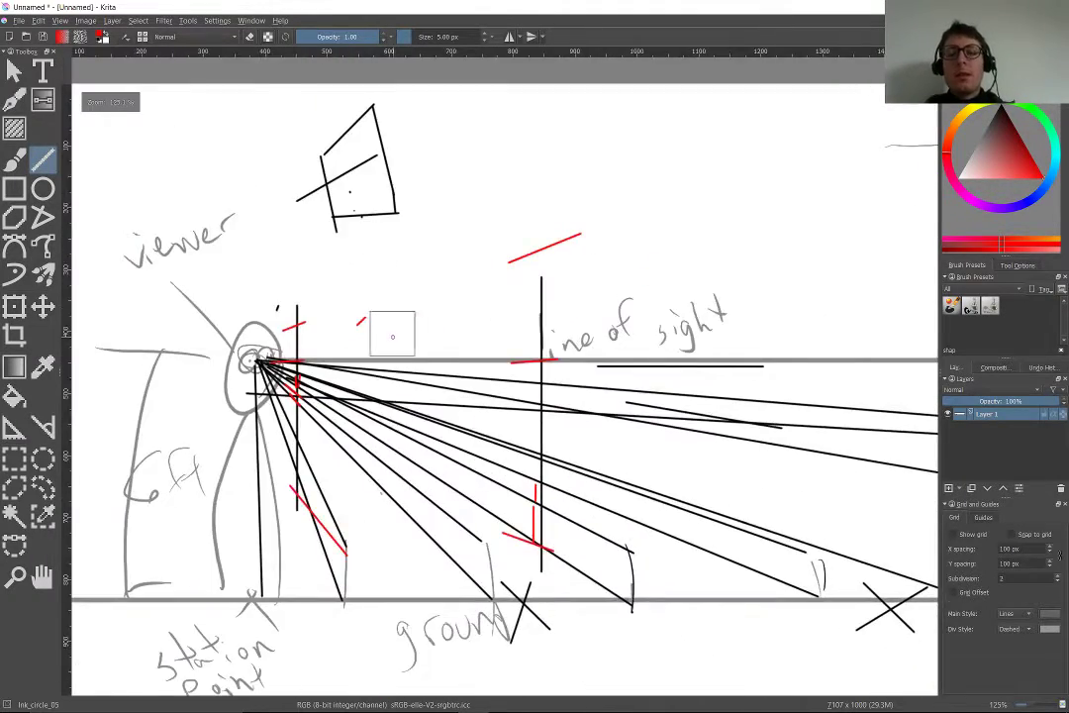
pyautogui.scroll(-3, 404, 448)
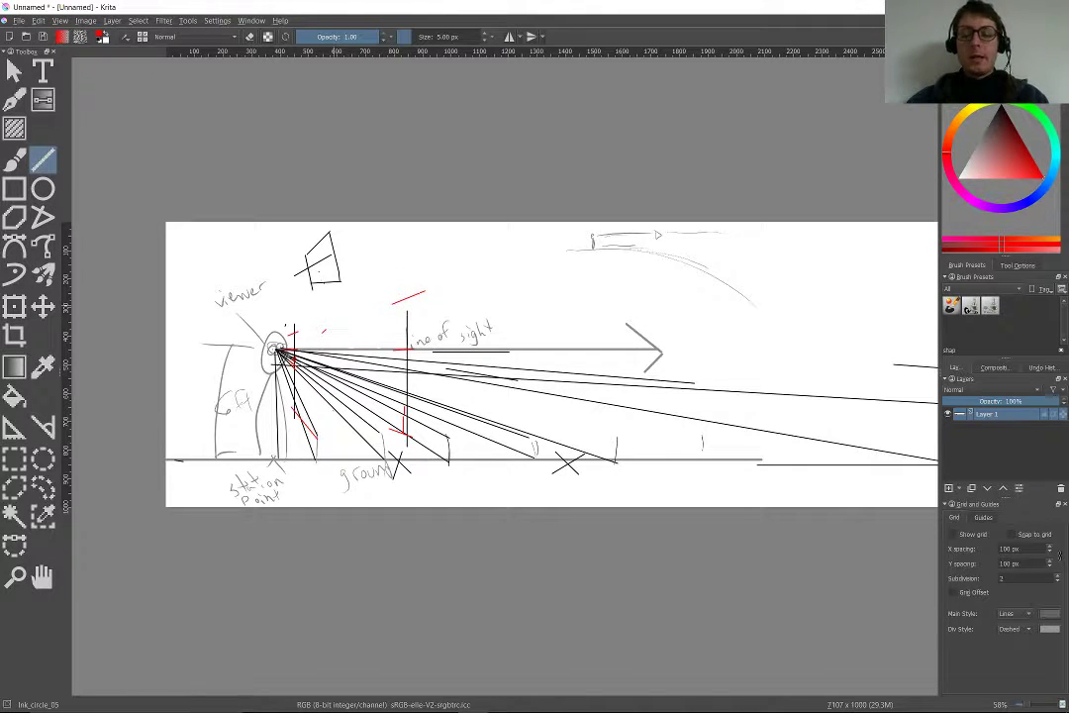
# - Clear the entire viewer diagram from Layer 1 to leave a blank white canvas
pyautogui.hotkey('shift', 'BackSpace')
pyautogui.press('Delete')
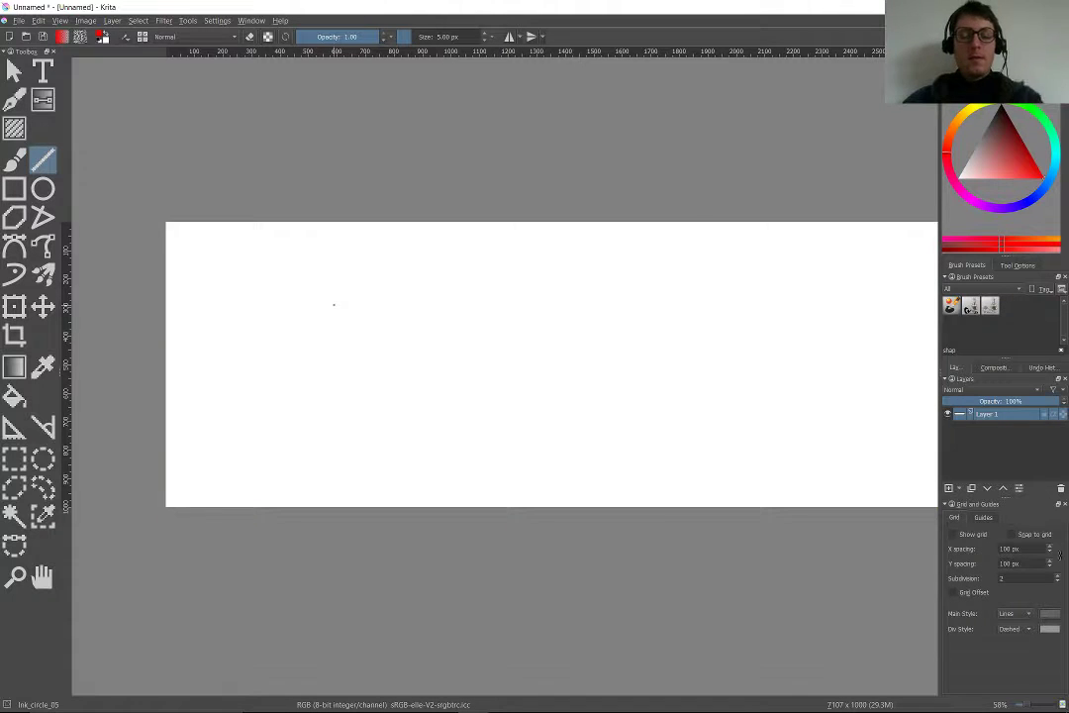
pyautogui.scroll(-3, 333, 305)
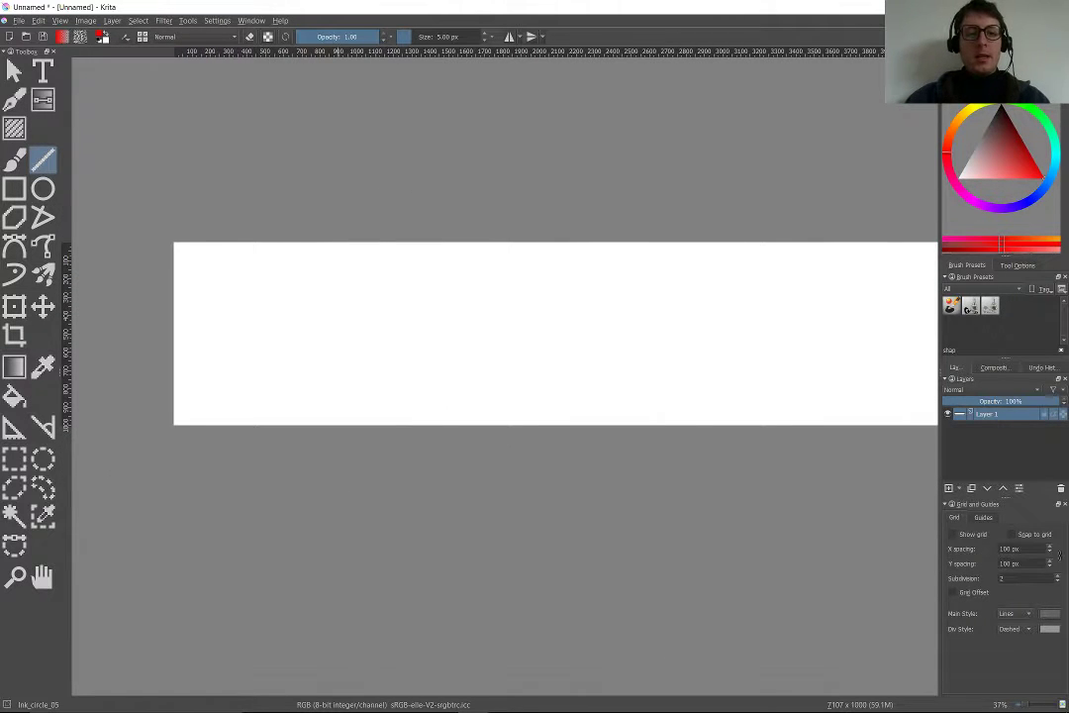
# - Crop the canvas to its left portion, 2540 px wide, keeping the full 1000 px height
pyautogui.press('c')
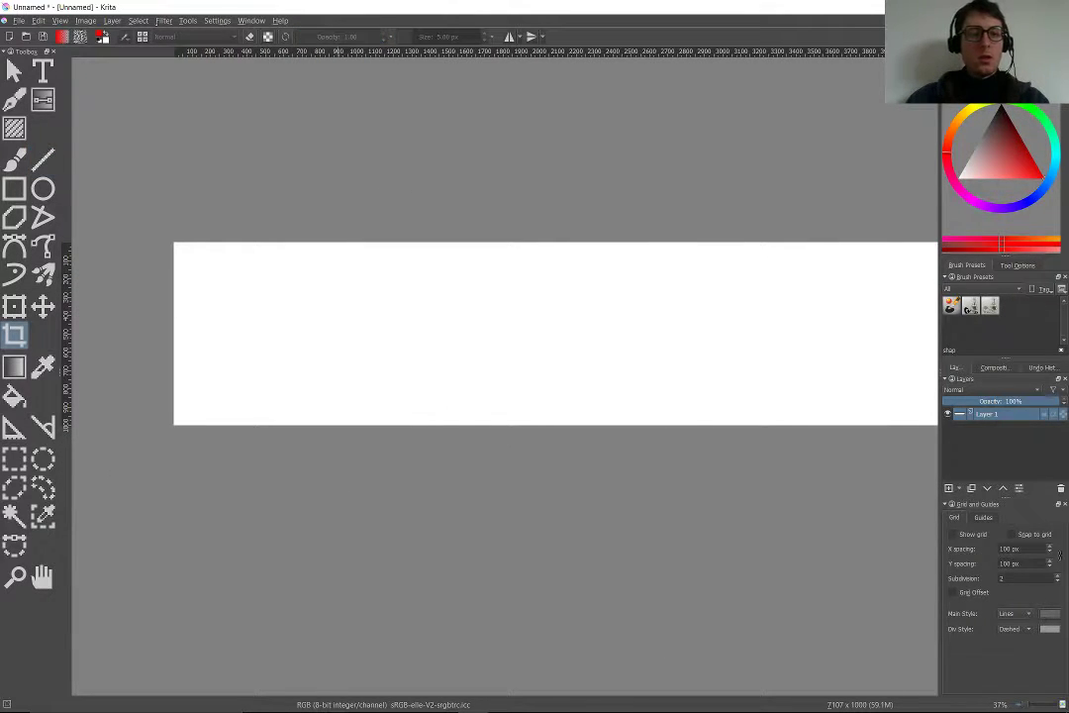
pyautogui.moveTo(170, 239); pyautogui.dragTo(642, 581)
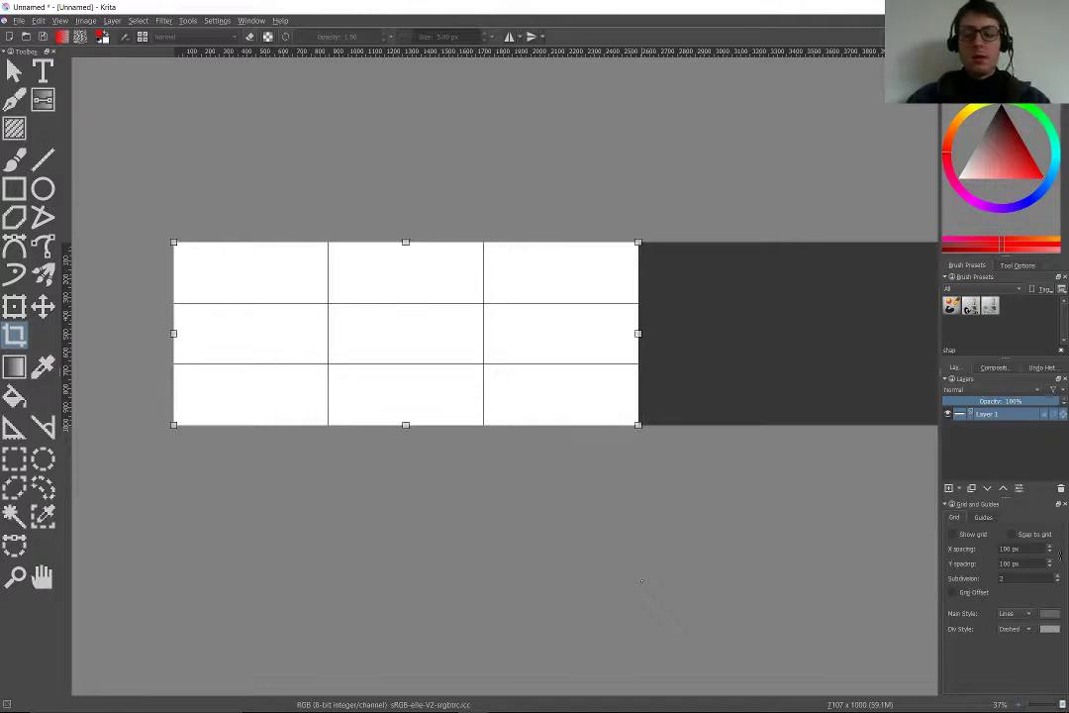
pyautogui.press('Return')
pyautogui.scroll(2, 496, 482)
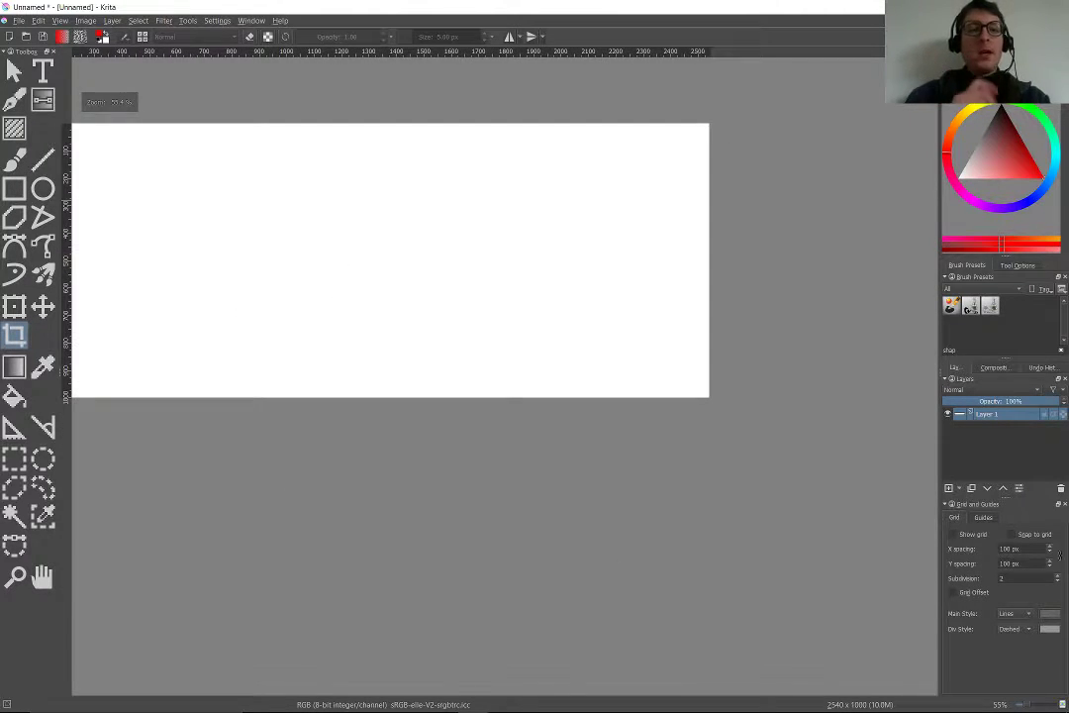
pyautogui.hotkey('ctrl', '+')
pyautogui.press('b')
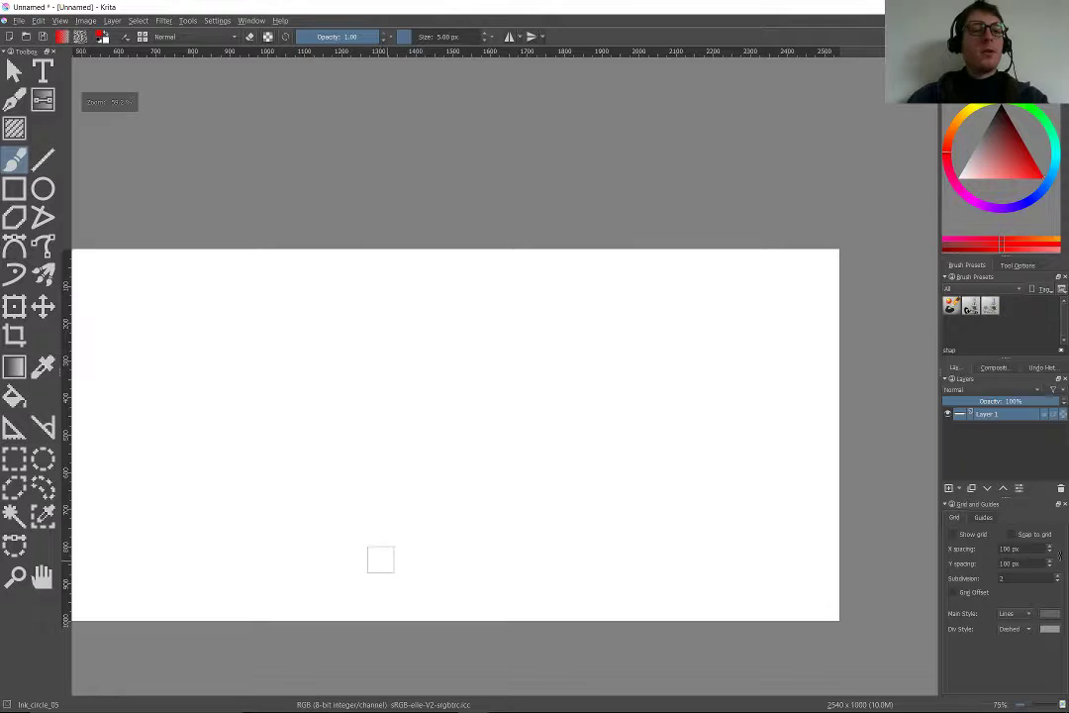
pyautogui.hotkey('ctrl', '-')
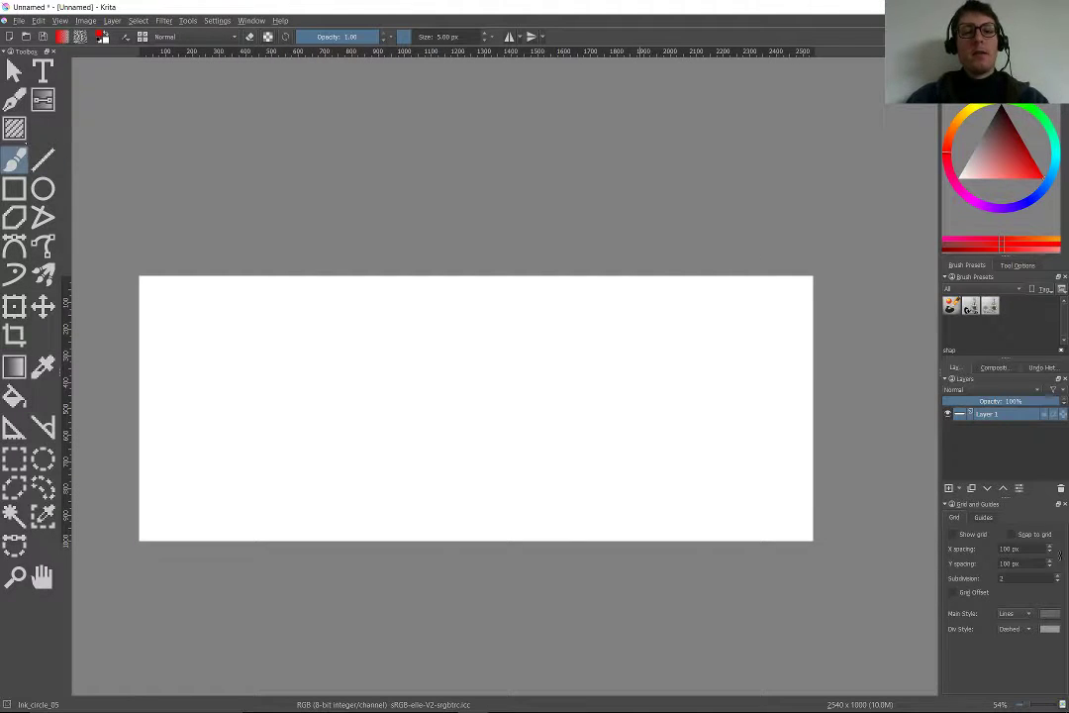
# - Reset the colour to black and draw a straight horizontal line across the full canvas about 370 px below its upper edge
pyautogui.click(43, 159)
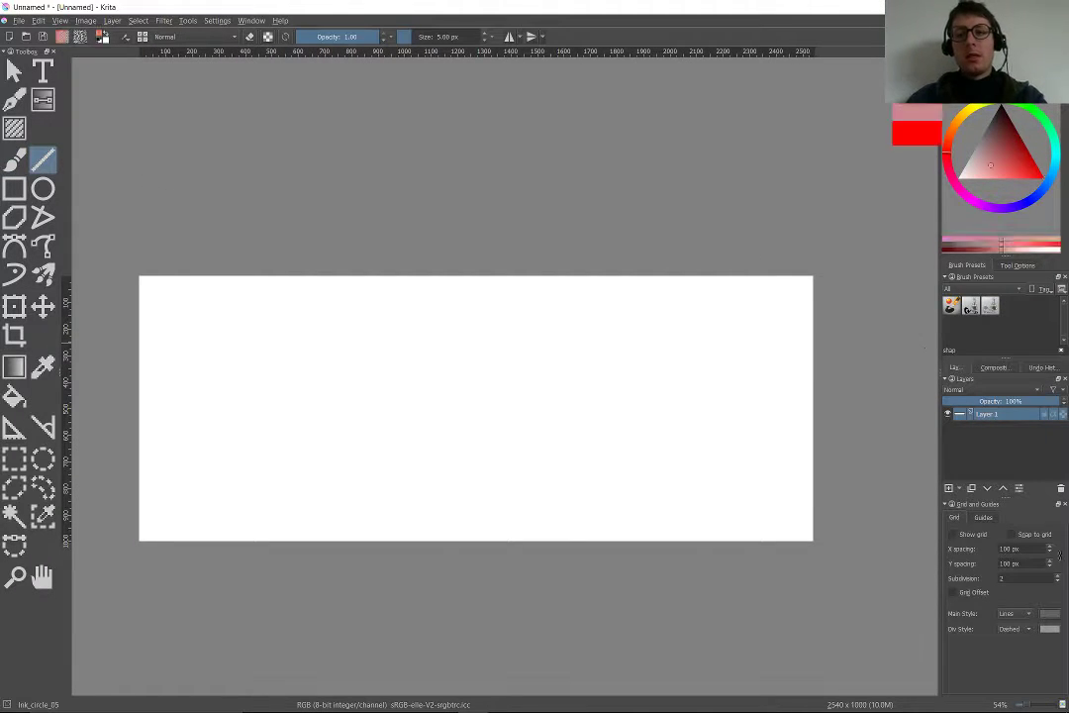
pyautogui.press('d')
pyautogui.moveTo(858, 448); pyautogui.dragTo(96, 448)
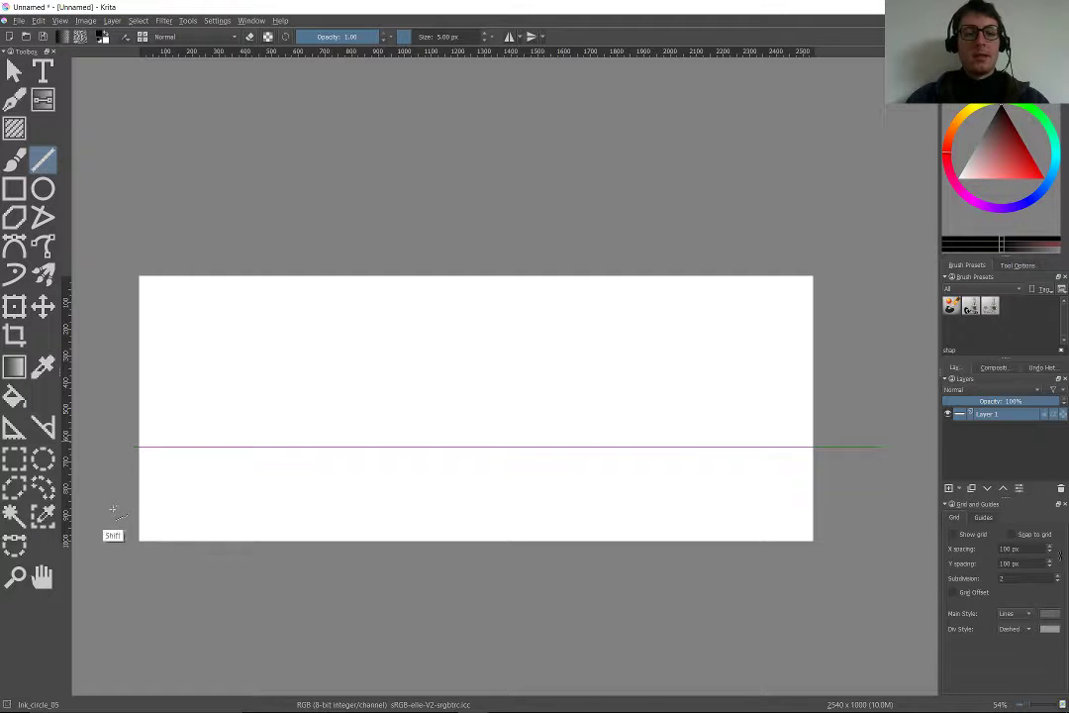
pyautogui.hotkey('ctrl', 'z')
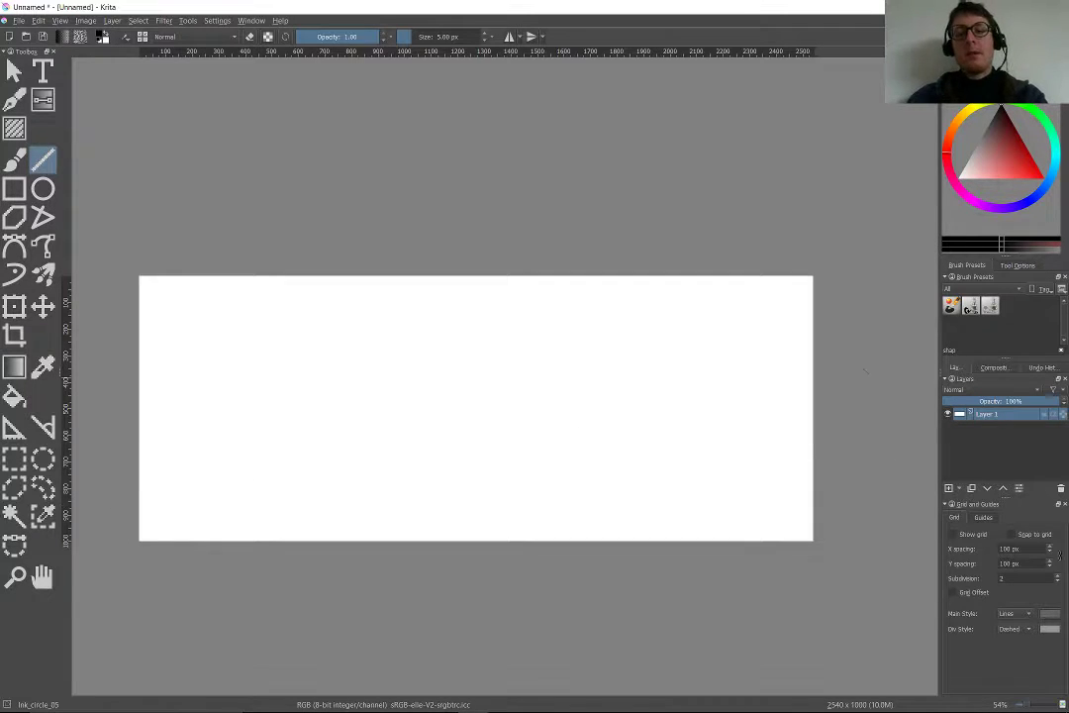
pyautogui.moveTo(864, 372); pyautogui.dragTo(133, 374)
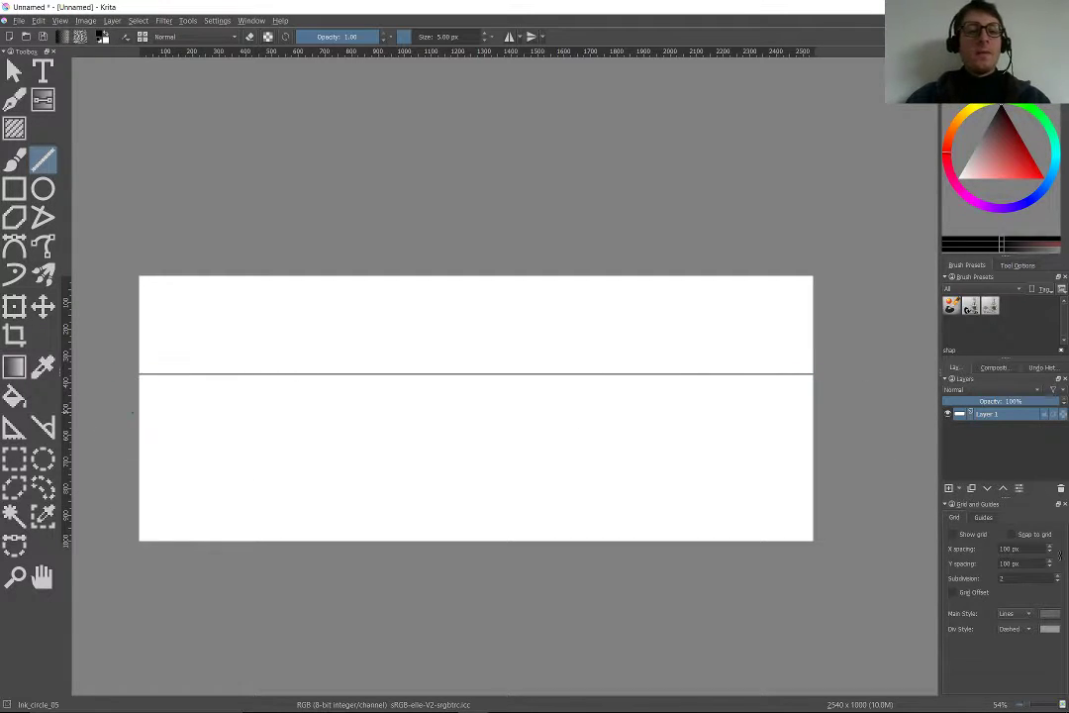
# - Mark an X on the horizontal line near the middle of the canvas with the brush and handwrite "principle" above it
pyautogui.scroll(3, 347, 395)
pyautogui.scroll(-2, 315, 237)
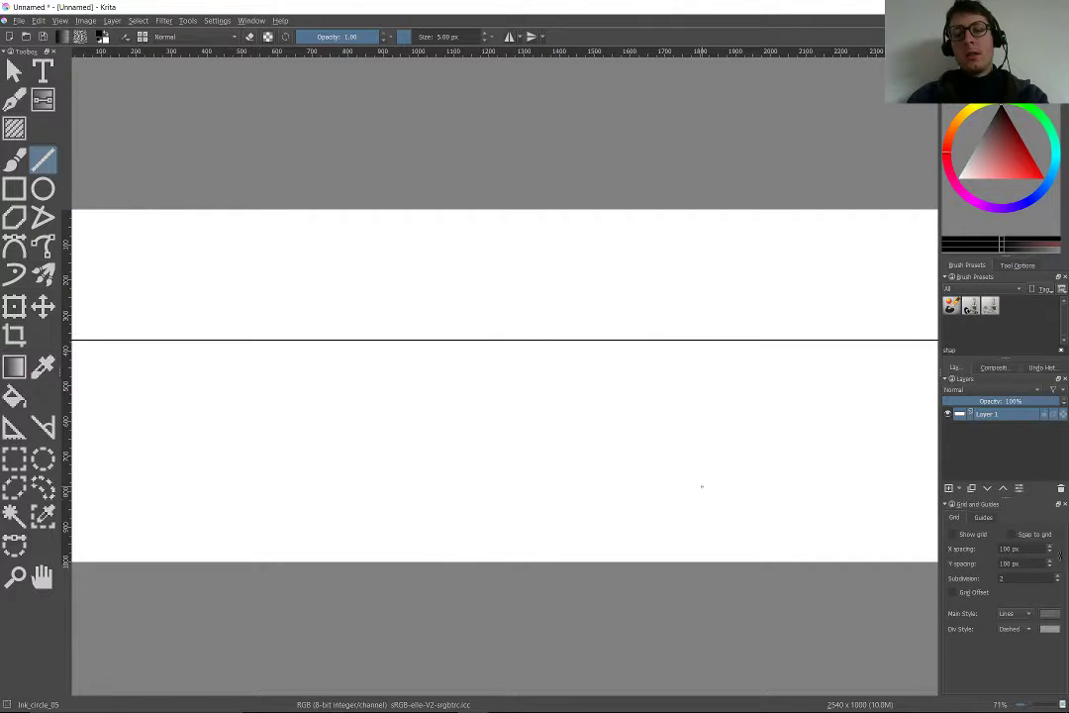
pyautogui.click(14, 159)
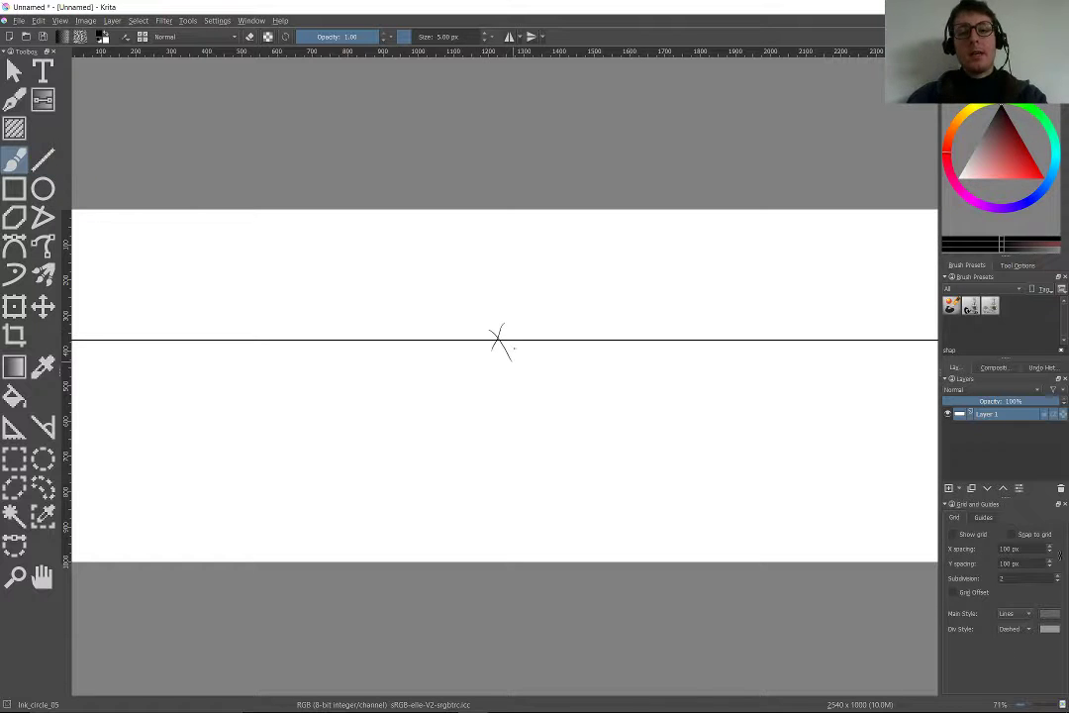
pyautogui.scroll(4, 514, 347)
pyautogui.moveTo(513, 347)
pyautogui.mouseDown()
pyautogui.moveTo(496, 305)
pyautogui.moveTo(593, 301)
pyautogui.moveTo(634, 313)
pyautogui.mouseUp()
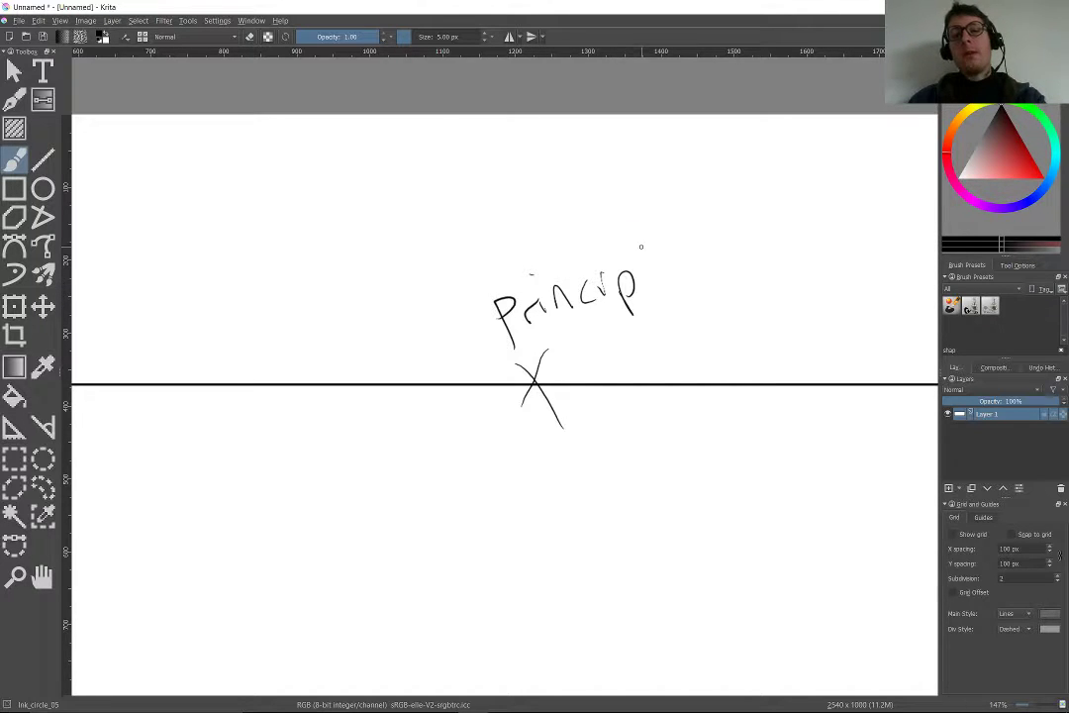
pyautogui.moveTo(626, 222)
pyautogui.mouseDown()
pyautogui.moveTo(634, 302)
pyautogui.moveTo(679, 263)
pyautogui.mouseUp()
# - Handwrite "vanishing point" beside the X, under the word "principle"
pyautogui.moveTo(569, 349)
pyautogui.mouseDown()
pyautogui.moveTo(591, 335)
pyautogui.moveTo(642, 353)
pyautogui.mouseUp()
pyautogui.click(648, 330)
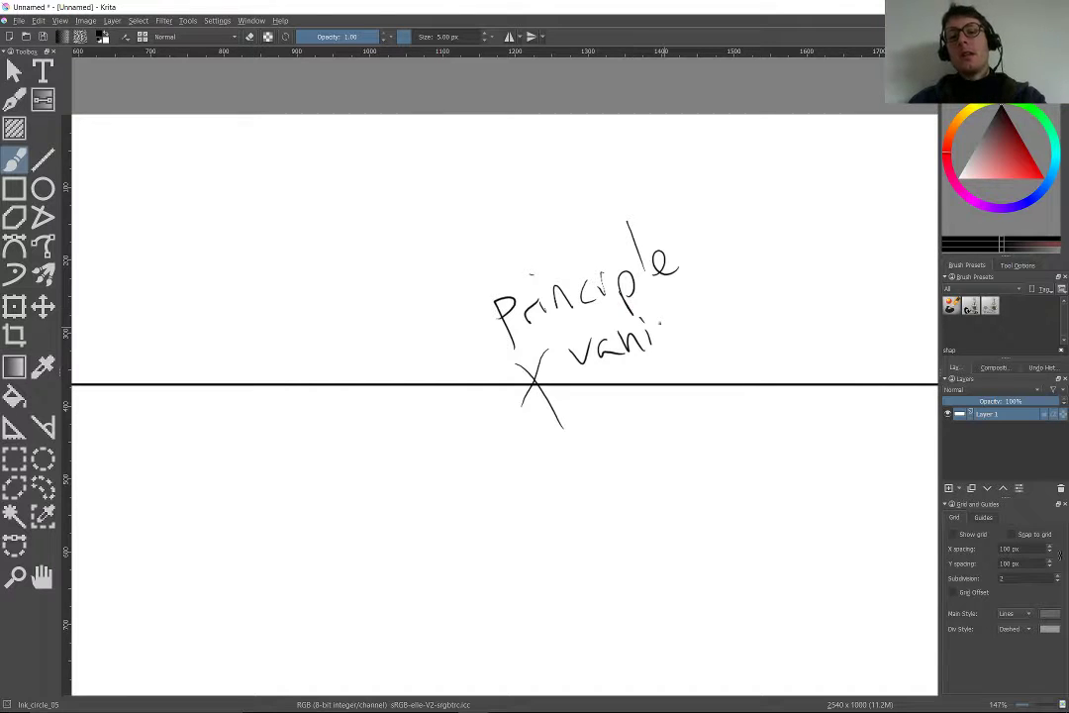
pyautogui.moveTo(677, 309); pyautogui.dragTo(688, 346)
pyautogui.click(692, 323)
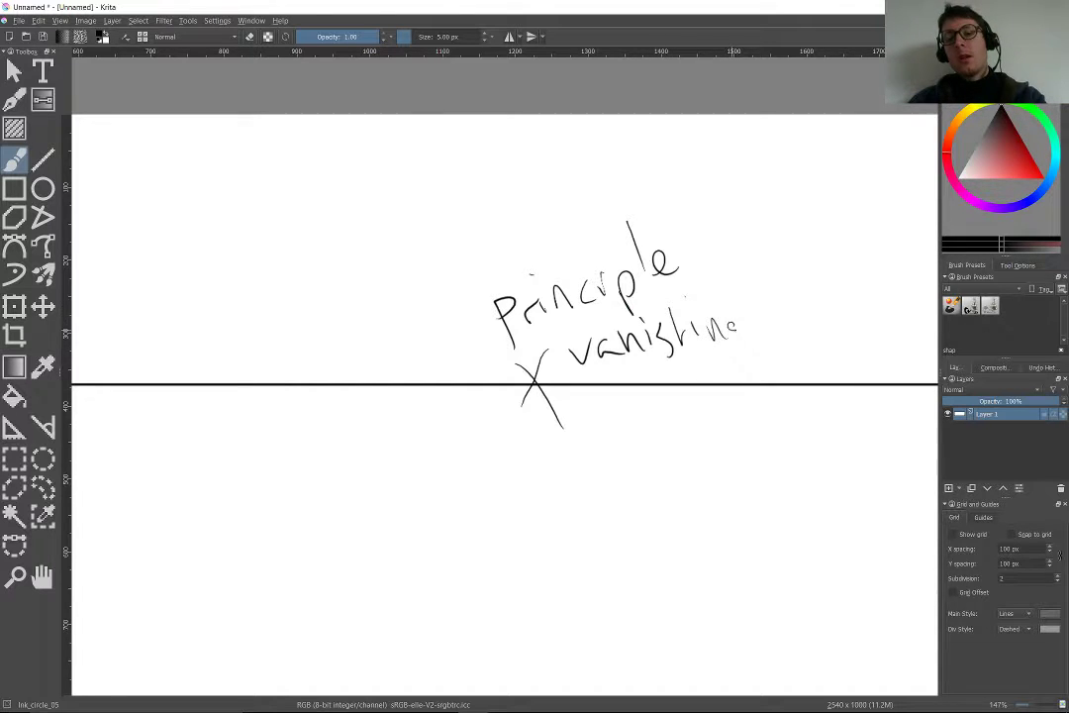
pyautogui.moveTo(764, 319); pyautogui.dragTo(770, 333)
pyautogui.click(797, 306)
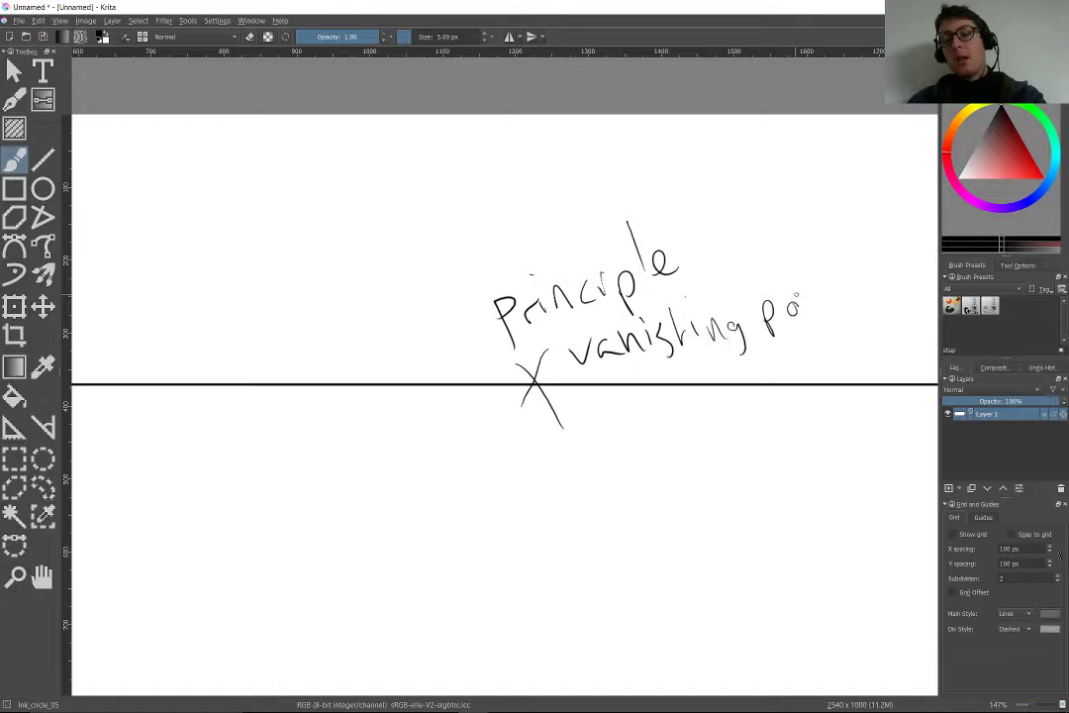
pyautogui.moveTo(838, 243); pyautogui.dragTo(842, 288)
pyautogui.moveTo(826, 276); pyautogui.dragTo(861, 265)
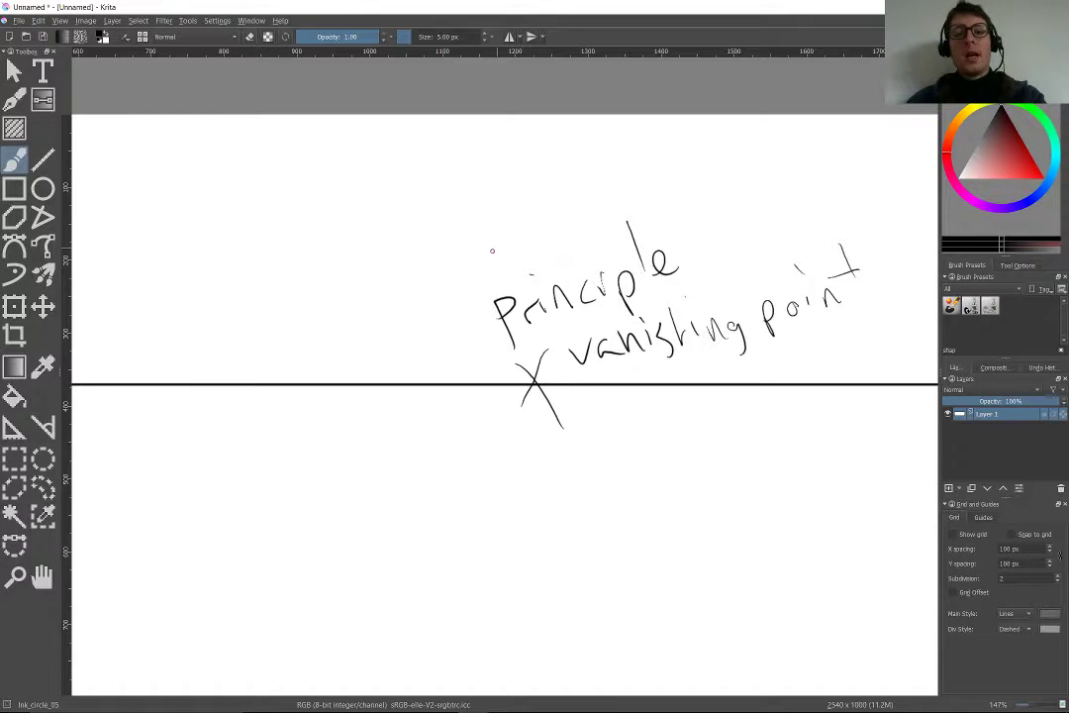
# - Handwrite the abbreviation "PVP" above the "principle vanishing point" label
pyautogui.moveTo(471, 208); pyautogui.dragTo(480, 270)
pyautogui.moveTo(471, 209); pyautogui.dragTo(476, 234)
pyautogui.moveTo(516, 197)
pyautogui.mouseDown()
pyautogui.moveTo(541, 195)
pyautogui.moveTo(550, 247)
pyautogui.mouseUp()
pyautogui.moveTo(547, 200); pyautogui.dragTo(554, 223)
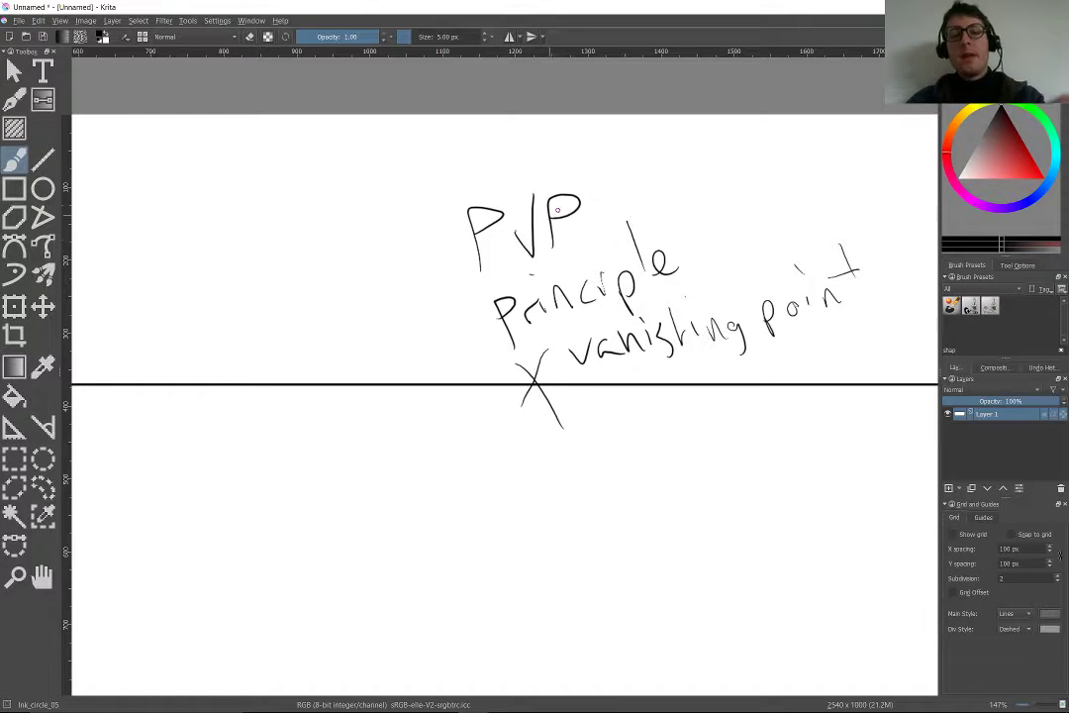
pyautogui.scroll(-3, 428, 198)
pyautogui.moveTo(379, 226); pyautogui.dragTo(237, 109)
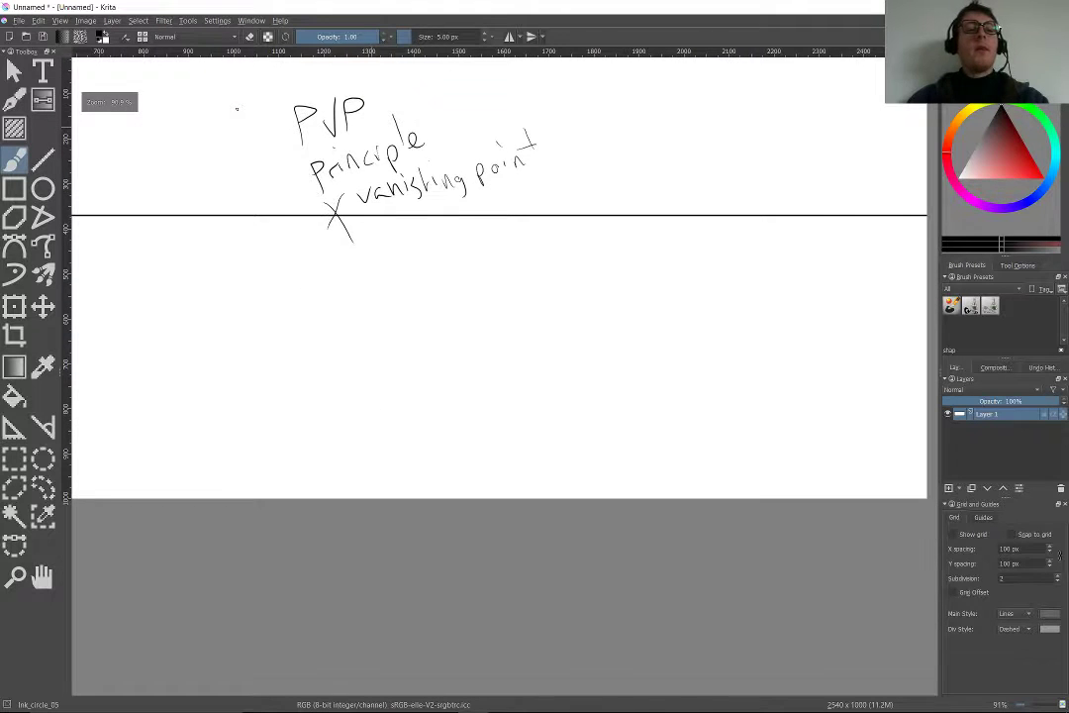
pyautogui.scroll(-2, 236, 108)
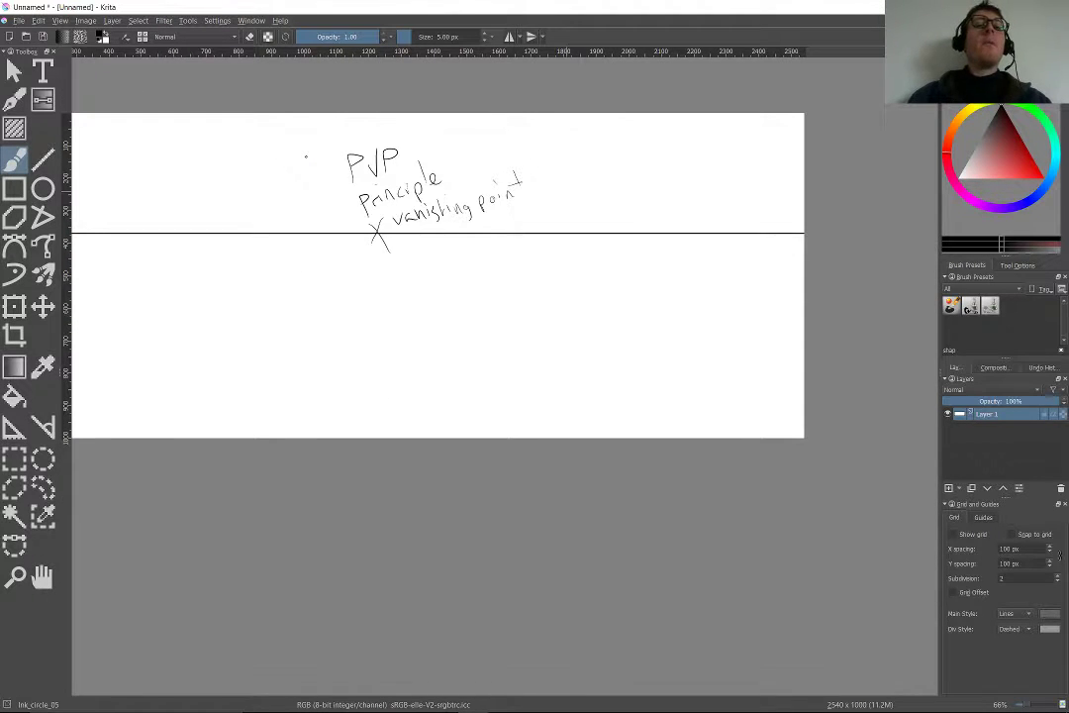
pyautogui.scroll(-2, 475, 376)
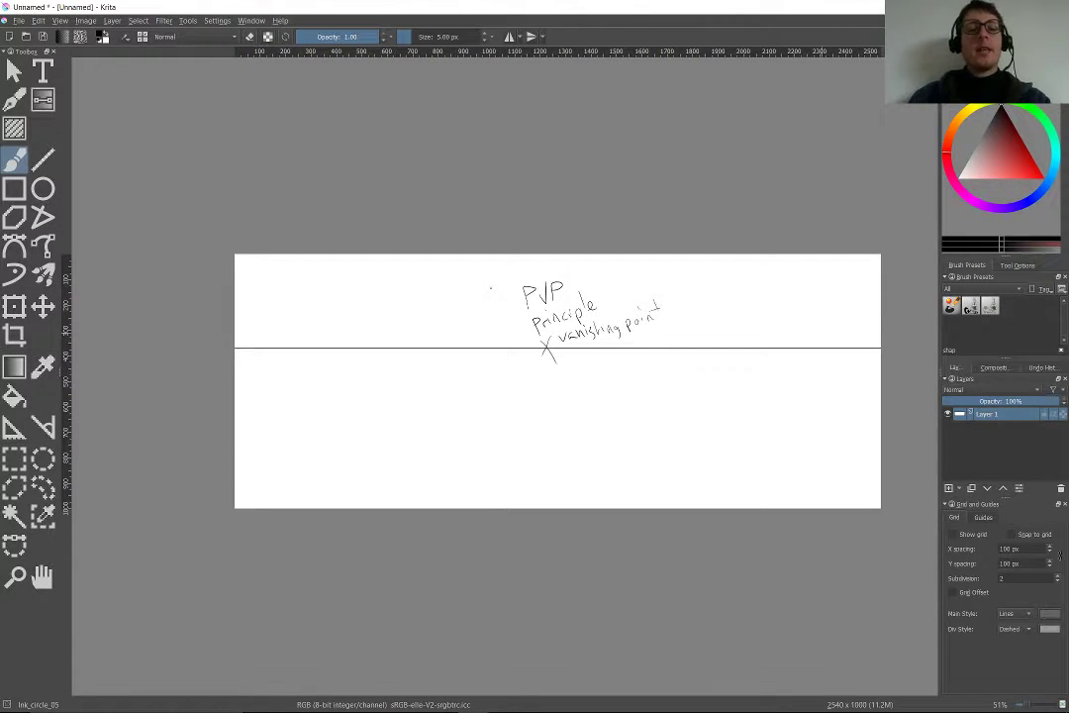
pyautogui.scroll(3, 490, 288)
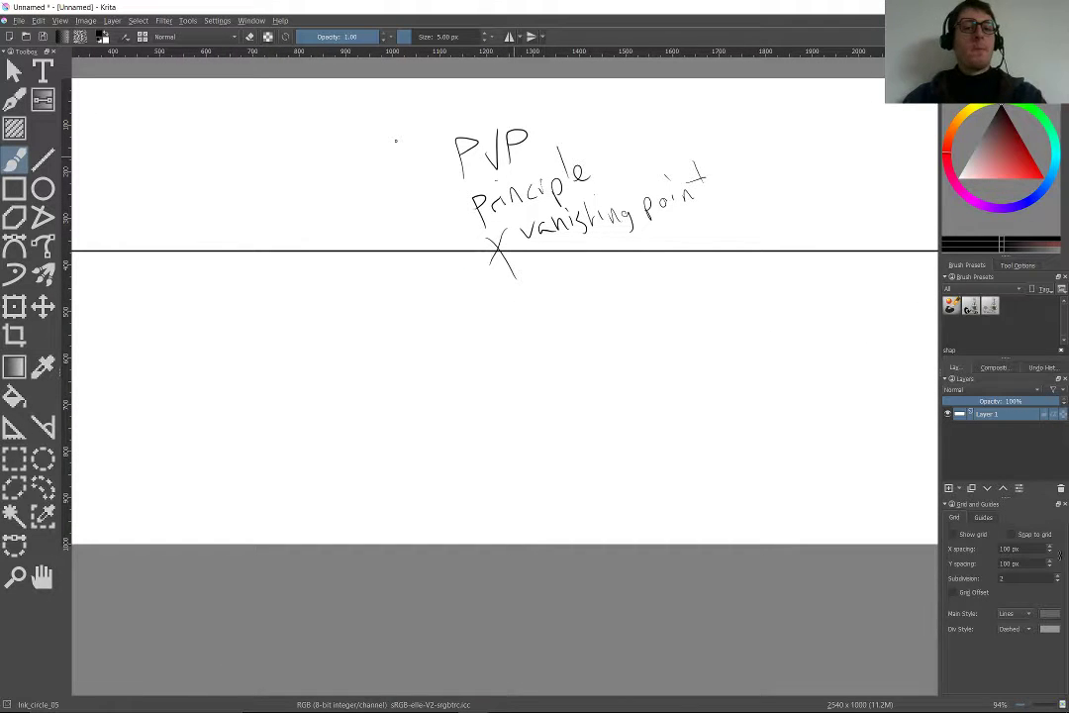
pyautogui.scroll(2, 395, 141)
pyautogui.scroll(-3, 386, 144)
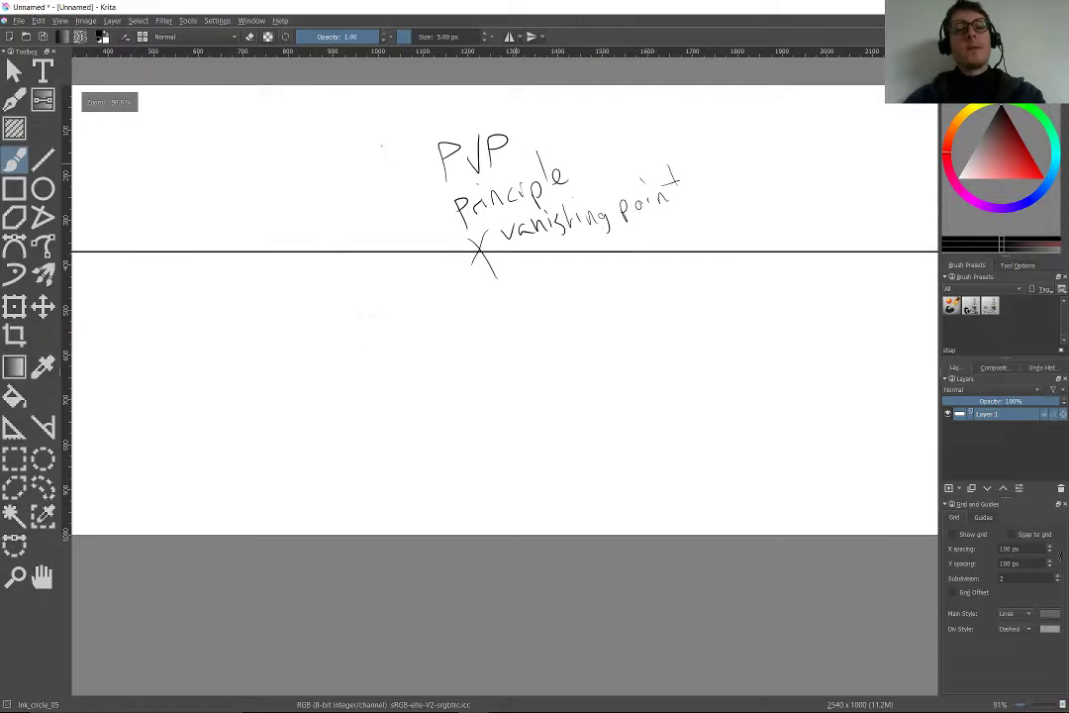
# - Sketch a small top-view viewer near the canvas's upper-left corner and draw a straight horizontal line about 355 px long from its face
pyautogui.scroll(2, 612, 237)
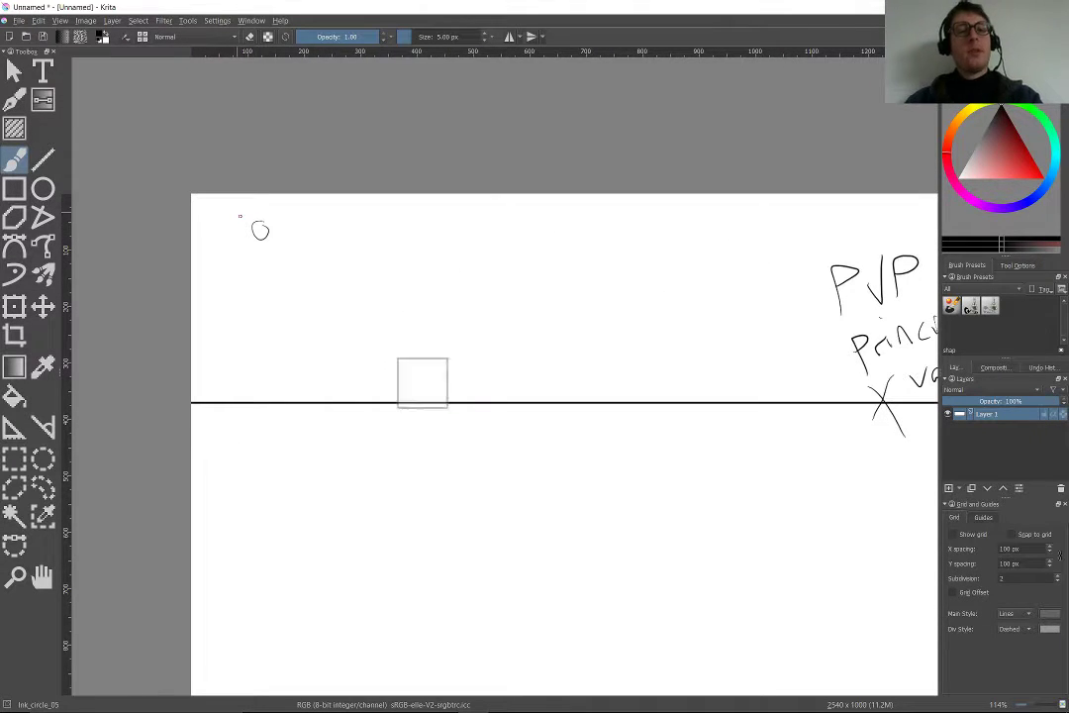
pyautogui.scroll(4, 212, 210)
pyautogui.moveTo(336, 221)
pyautogui.mouseDown()
pyautogui.moveTo(353, 248)
pyautogui.moveTo(325, 258)
pyautogui.moveTo(331, 277)
pyautogui.mouseUp()
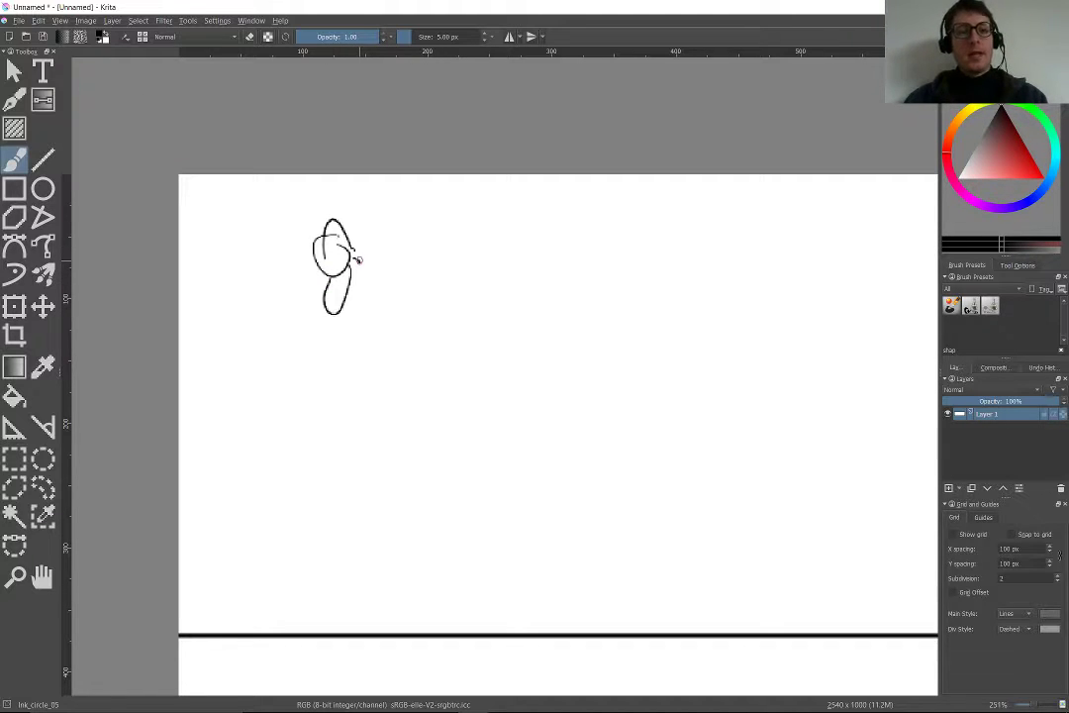
pyautogui.press('v')
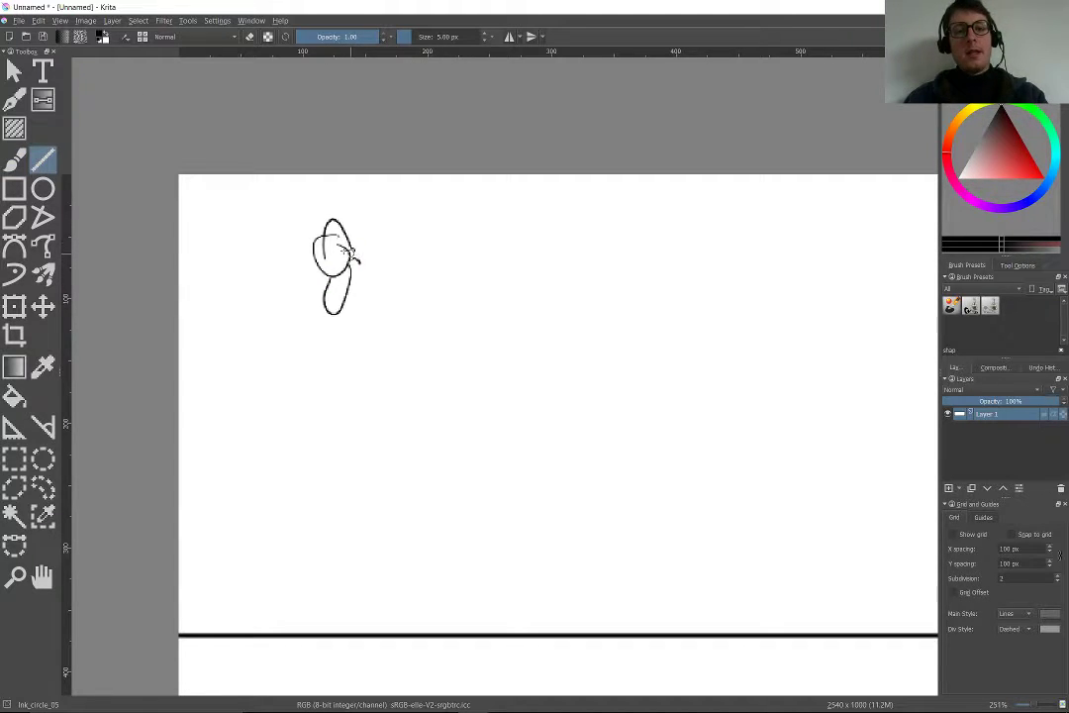
pyautogui.moveTo(354, 257); pyautogui.dragTo(799, 255)
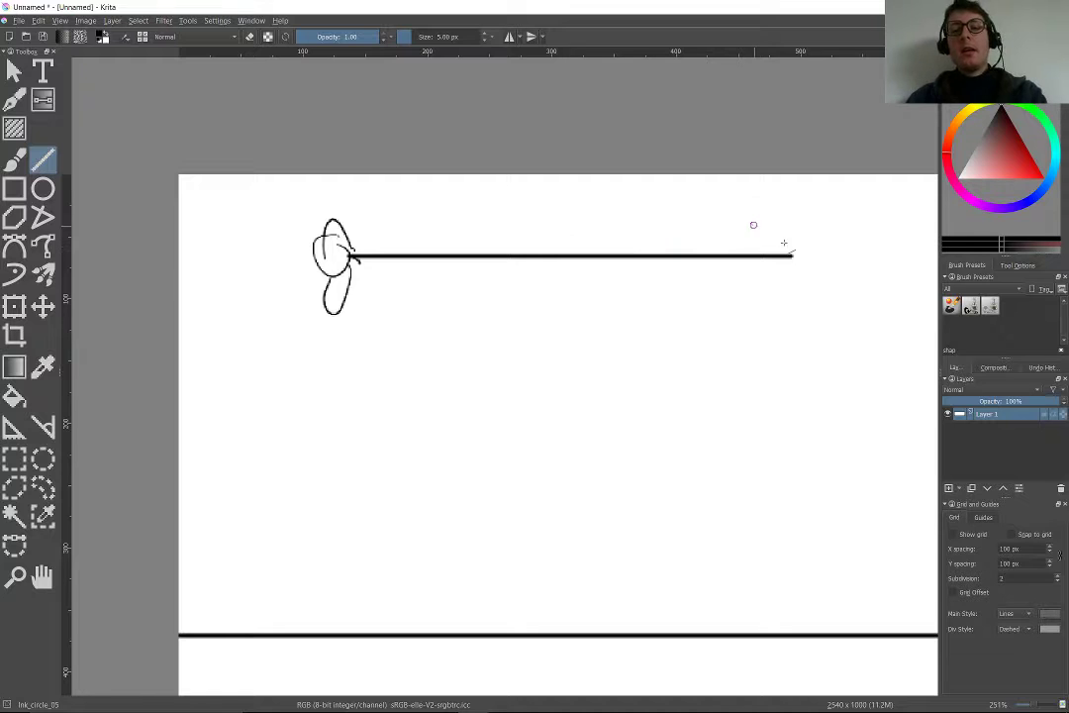
# - Complete the arrowhead at the end of the sight line and draw three small flat ellipses spaced out below the line
pyautogui.moveTo(753, 225)
pyautogui.mouseDown()
pyautogui.moveTo(796, 256)
pyautogui.moveTo(741, 297)
pyautogui.mouseUp()
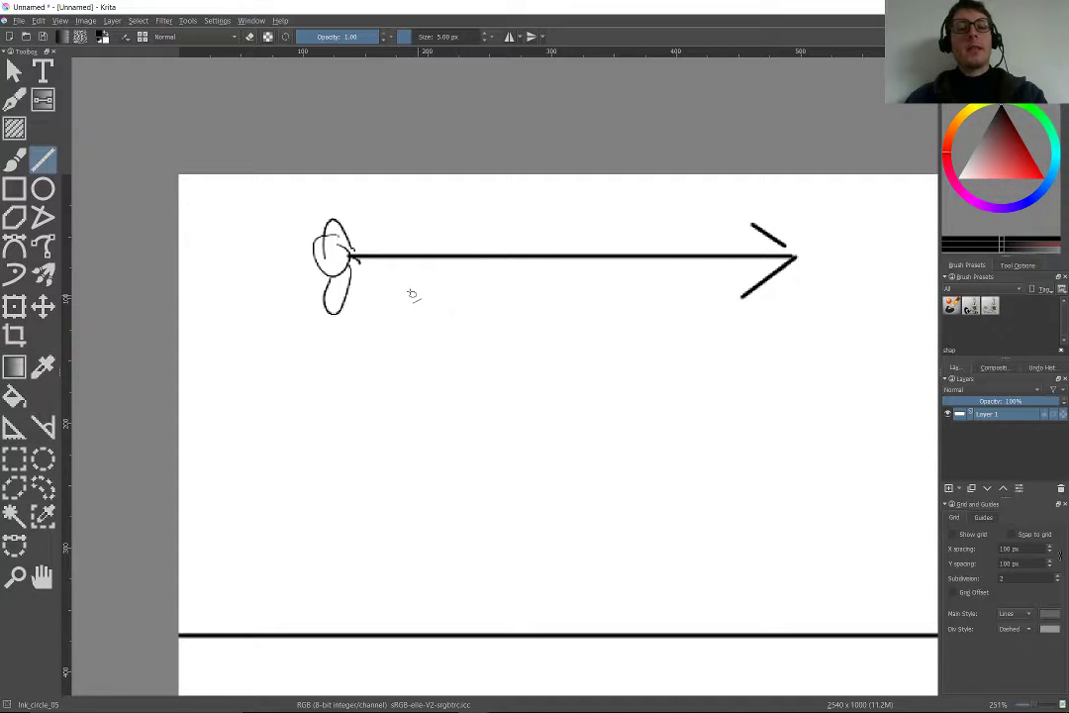
pyautogui.click(42, 188)
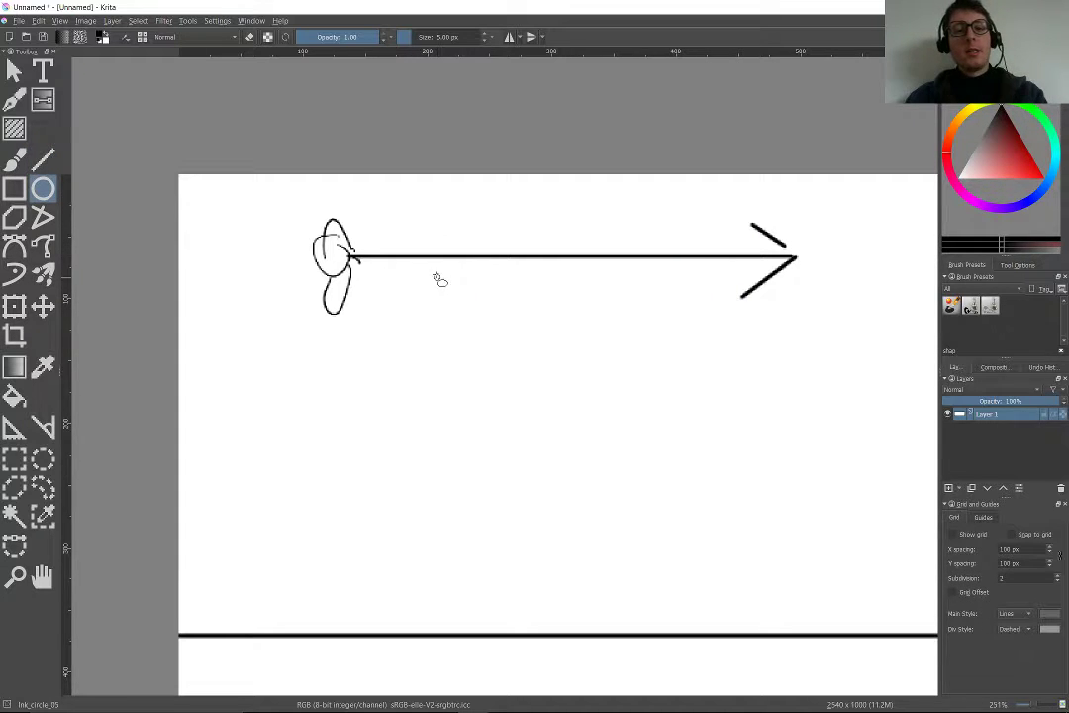
pyautogui.moveTo(553, 283); pyautogui.dragTo(531, 291)
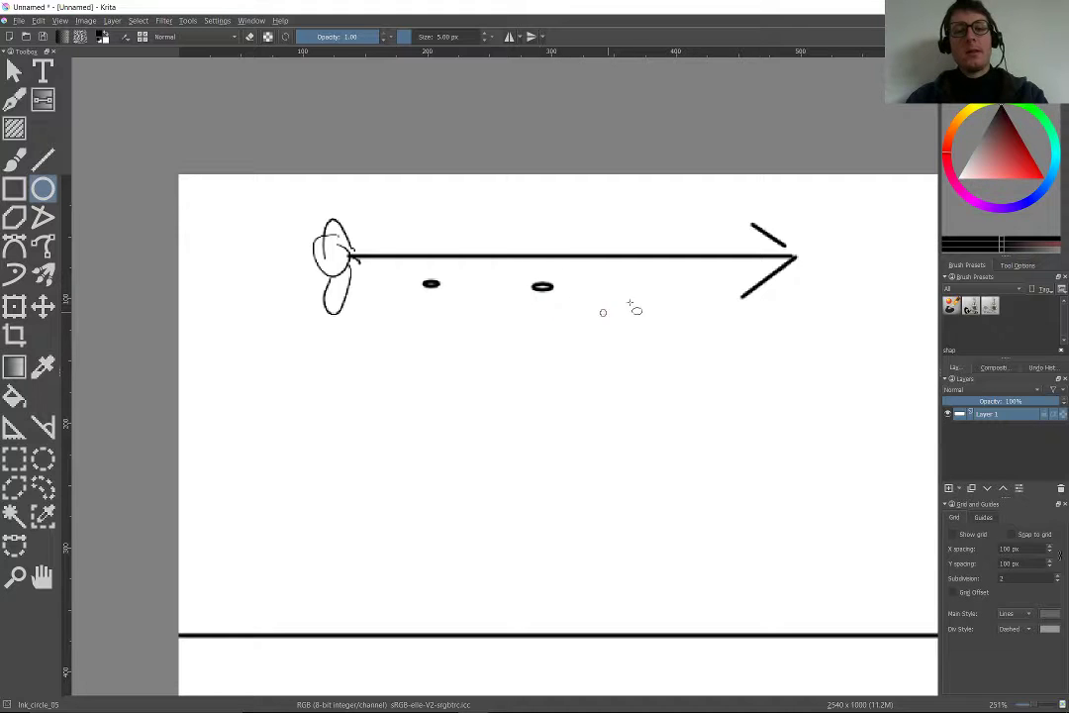
pyautogui.moveTo(688, 284); pyautogui.dragTo(671, 289)
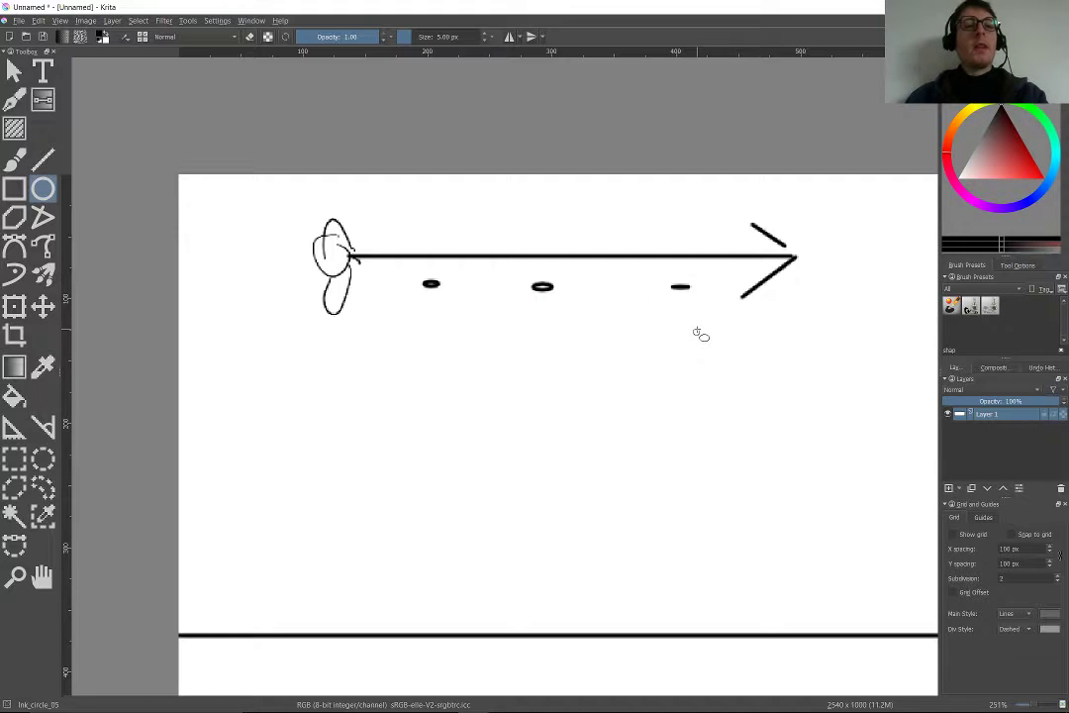
# - Draw a straight horizontal line about 455 px long through the three ellipses, parallel to the sight line
pyautogui.click(42, 159)
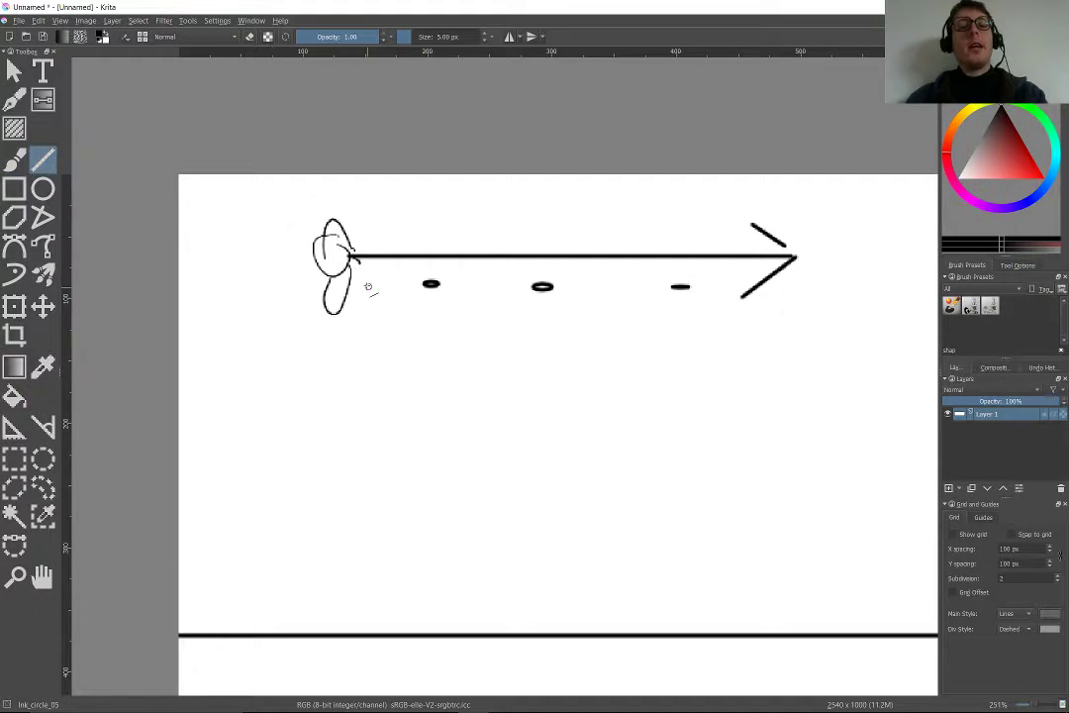
pyautogui.moveTo(400, 285)
pyautogui.mouseDown()
pyautogui.moveTo(692, 303)
pyautogui.moveTo(935, 381)
pyautogui.mouseUp()
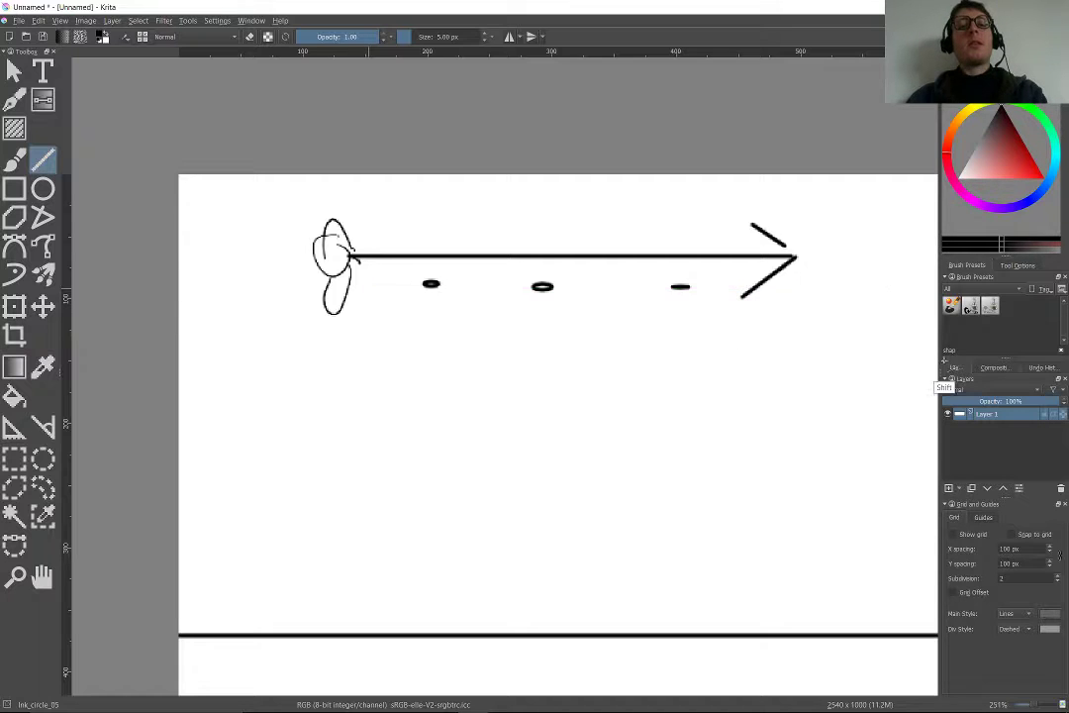
pyautogui.moveTo(284, 229); pyautogui.dragTo(291, 240)
# - Mark the three ellipses and a fourth point along the lower line with red brush X's, and add red strokes above and below the sight line
pyautogui.scroll(3, 522, 285)
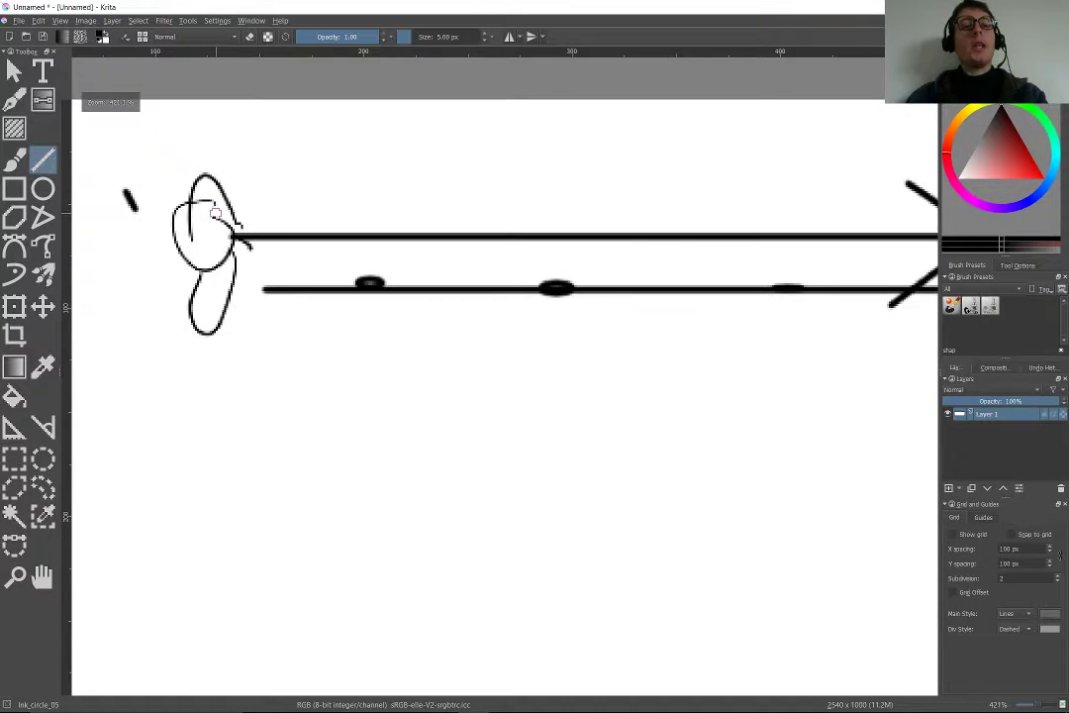
pyautogui.click(14, 188)
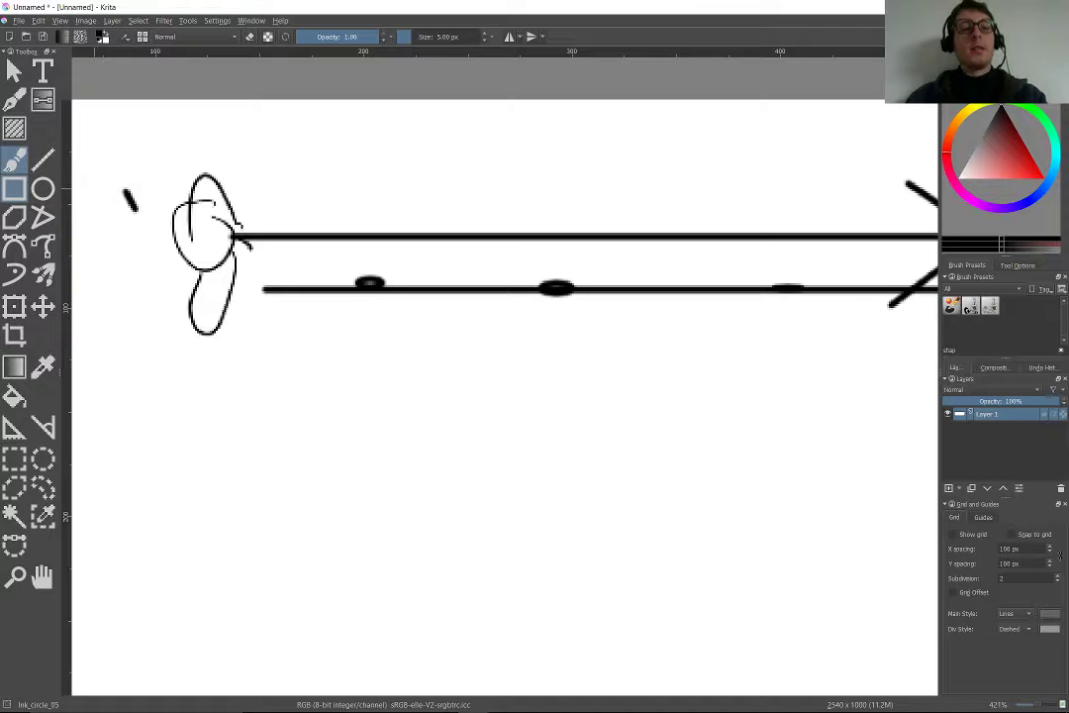
pyautogui.click(14, 159)
pyautogui.click(1020, 170)
pyautogui.moveTo(374, 275)
pyautogui.mouseDown()
pyautogui.moveTo(367, 321)
pyautogui.moveTo(406, 312)
pyautogui.mouseUp()
pyautogui.moveTo(564, 286)
pyautogui.mouseDown()
pyautogui.moveTo(542, 303)
pyautogui.moveTo(586, 317)
pyautogui.moveTo(396, 367)
pyautogui.mouseUp()
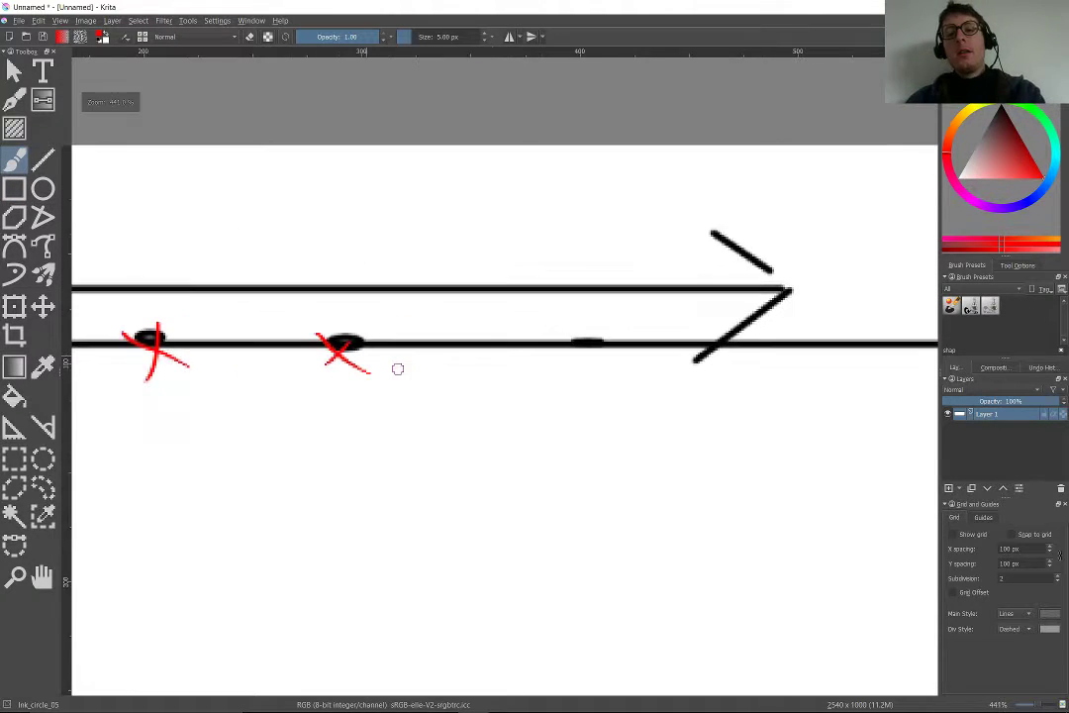
pyautogui.moveTo(571, 335)
pyautogui.mouseDown()
pyautogui.moveTo(613, 360)
pyautogui.moveTo(580, 353)
pyautogui.mouseUp()
pyautogui.moveTo(384, 437); pyautogui.dragTo(235, 378)
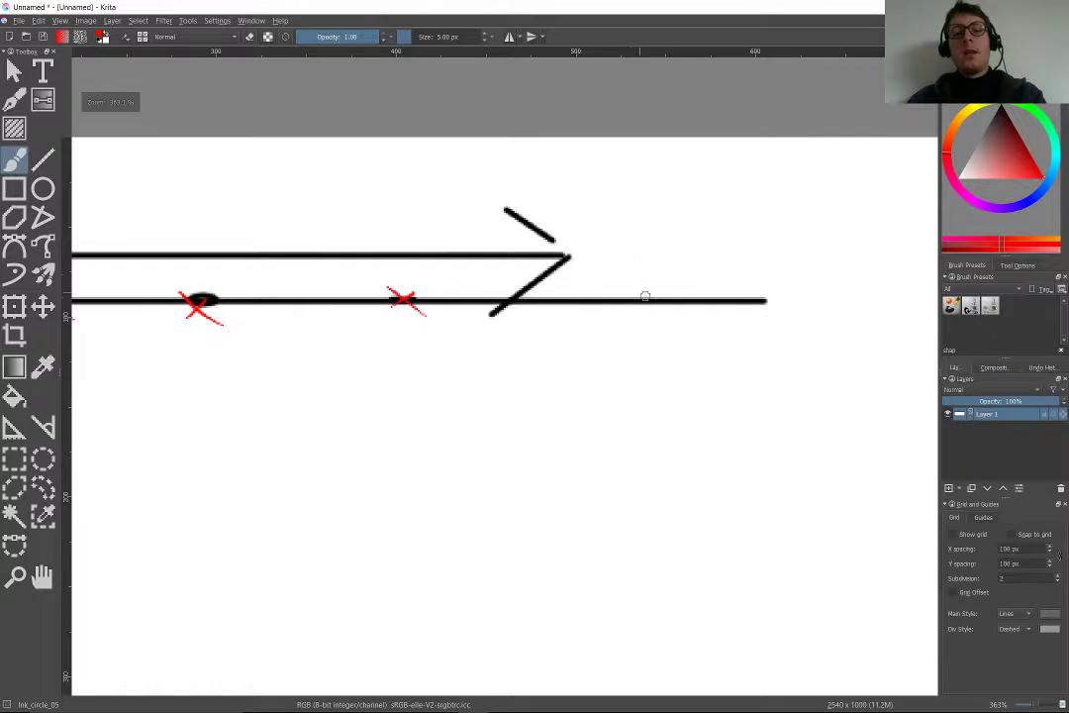
pyautogui.moveTo(653, 291); pyautogui.dragTo(627, 324)
pyautogui.moveTo(639, 289); pyautogui.dragTo(664, 318)
pyautogui.moveTo(352, 281); pyautogui.dragTo(174, 286)
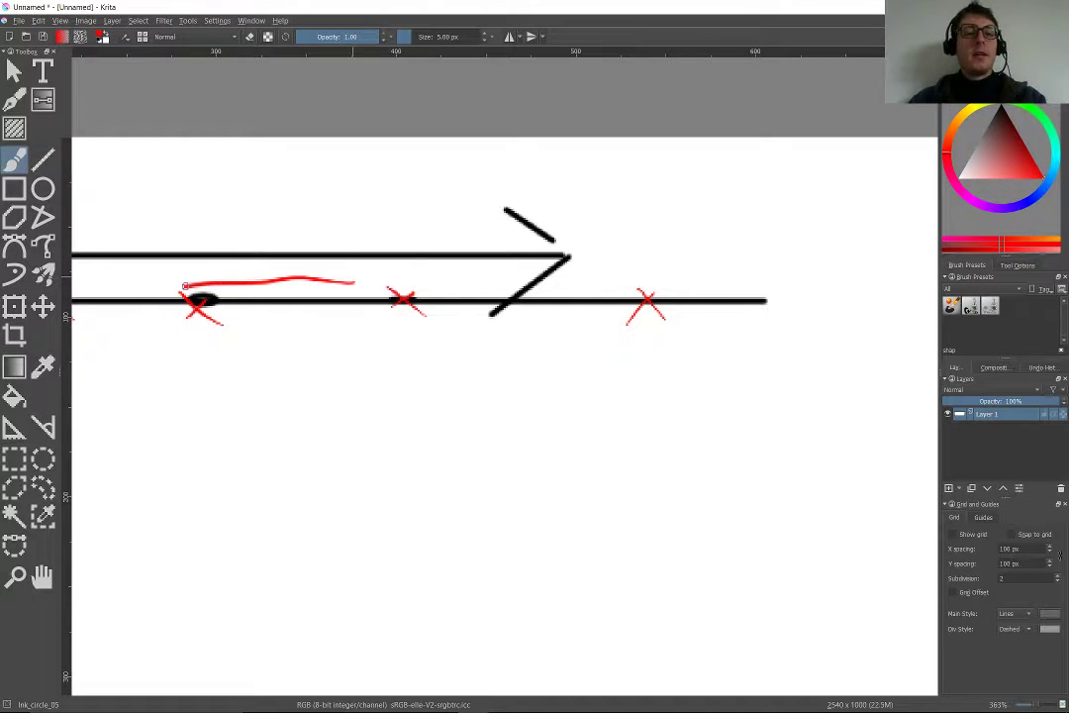
pyautogui.moveTo(354, 226); pyautogui.dragTo(145, 235)
# - Add a Vanishing Point assistant and place it on the X of the horizon line under the PVP label
pyautogui.scroll(-6, 118, 223)
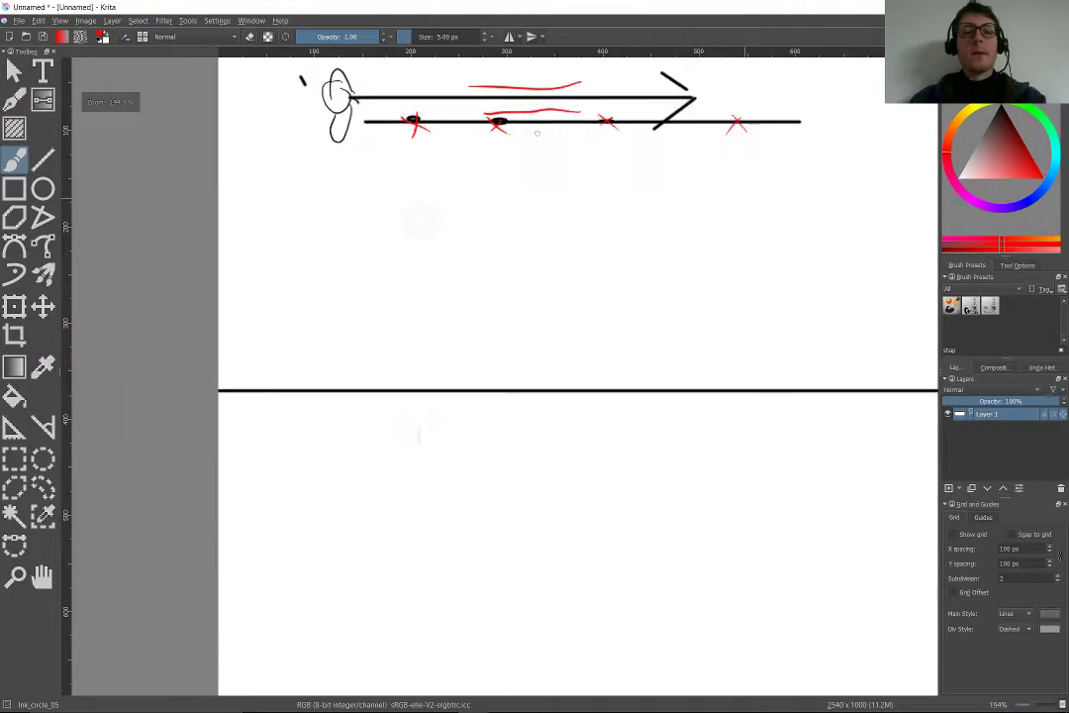
pyautogui.scroll(-3, 273, 181)
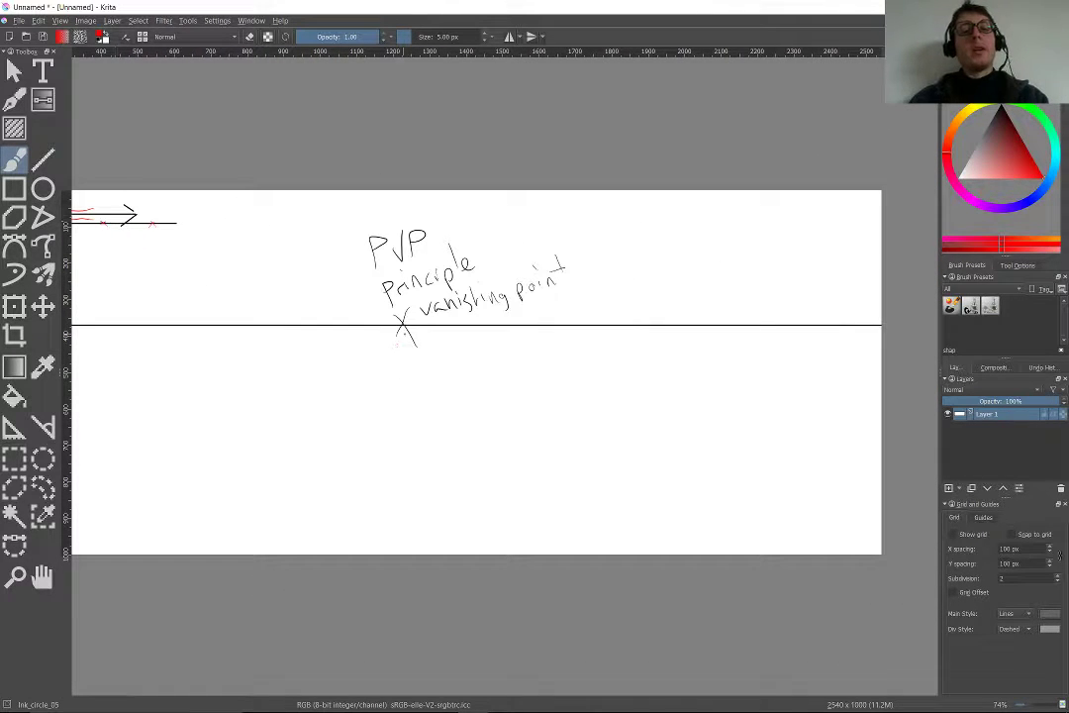
pyautogui.click(43, 160)
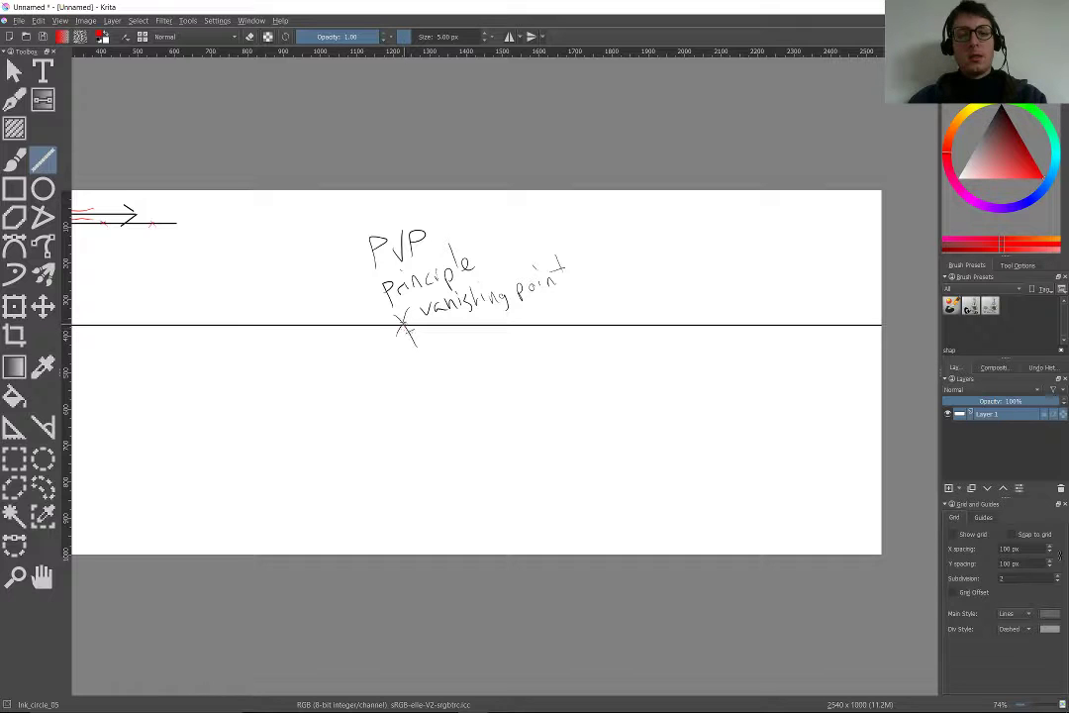
pyautogui.click(13, 159)
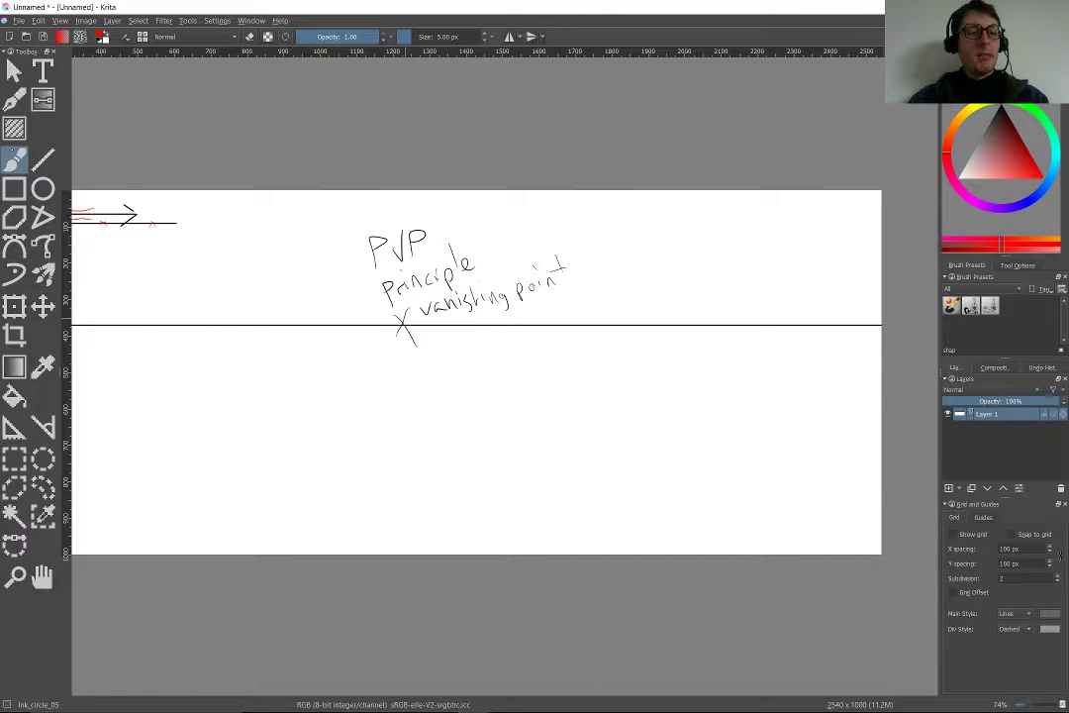
pyautogui.click(14, 427)
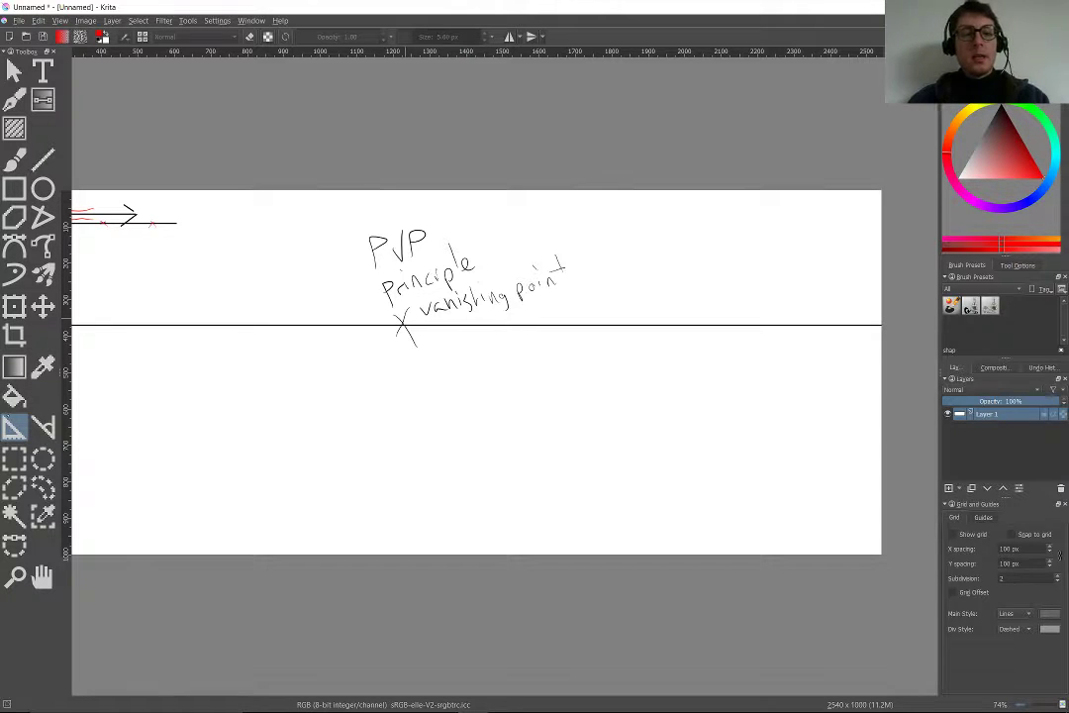
pyautogui.click(43, 427)
pyautogui.click(1019, 266)
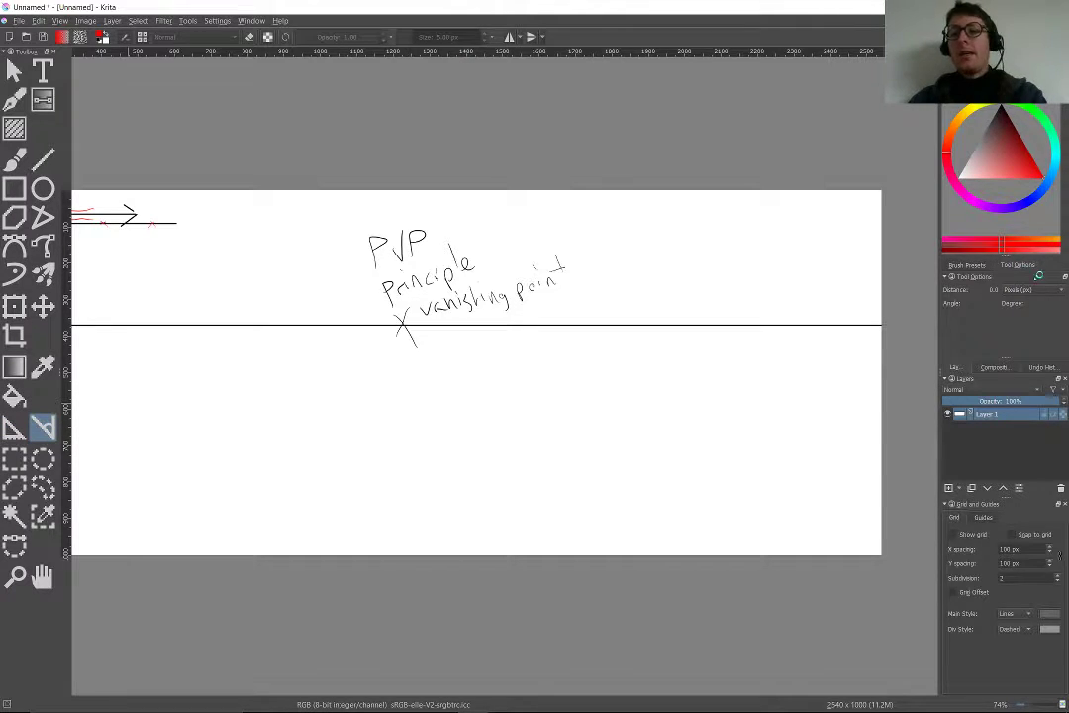
pyautogui.click(14, 427)
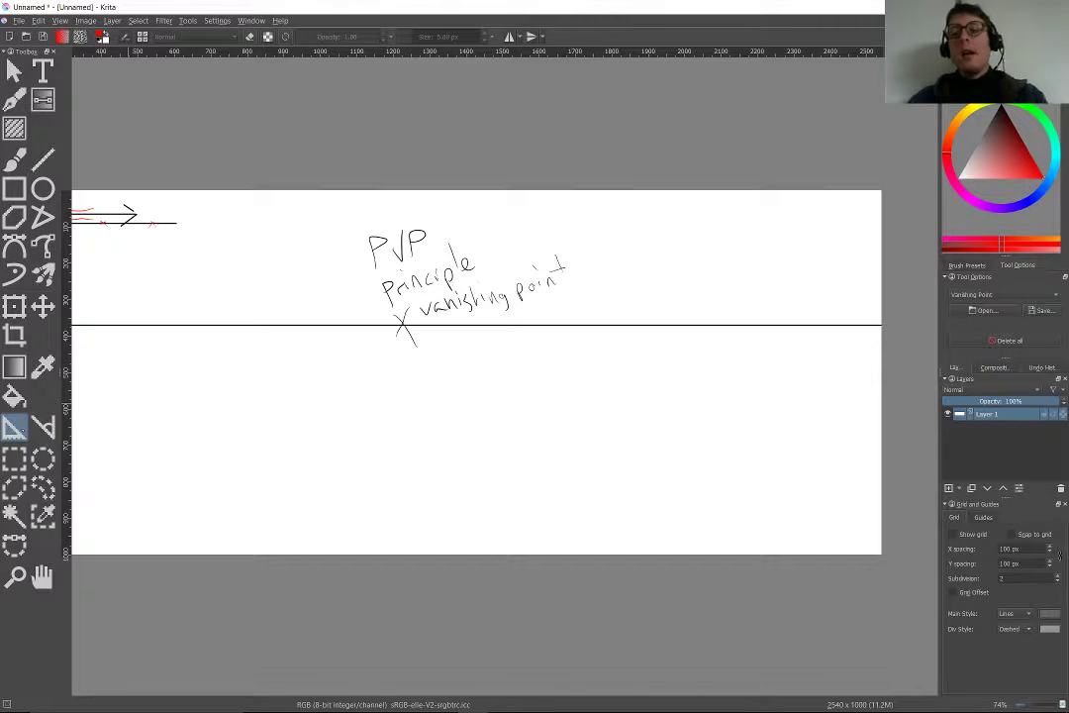
pyautogui.click(265, 380)
pyautogui.scroll(3, 346, 200)
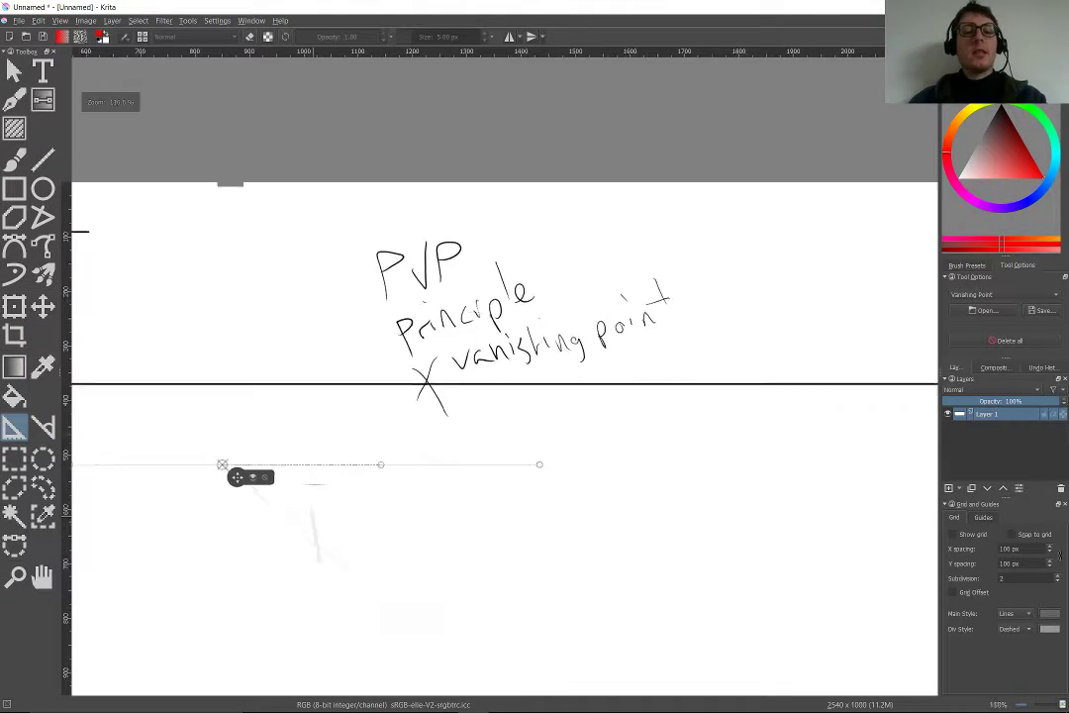
pyautogui.moveTo(223, 523); pyautogui.dragTo(459, 432)
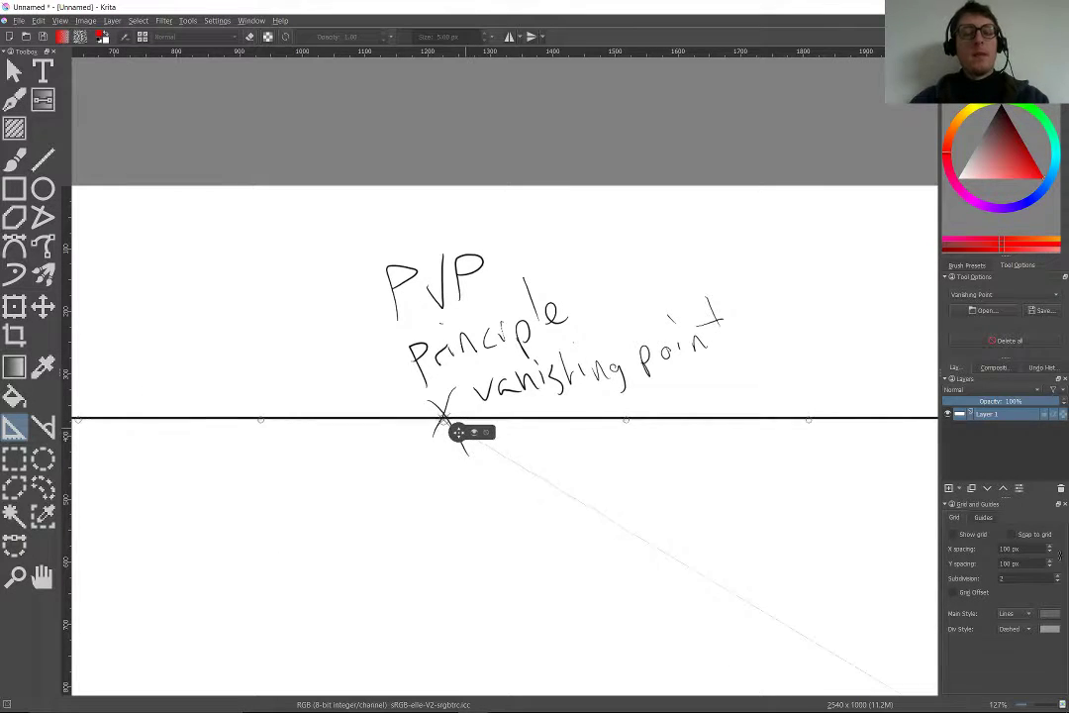
# - Paint two diverging red brush lines below the horizon, snapped to the assistant so that both meet at the principal vanishing point
pyautogui.press('b')
pyautogui.scroll(-4, 322, 369)
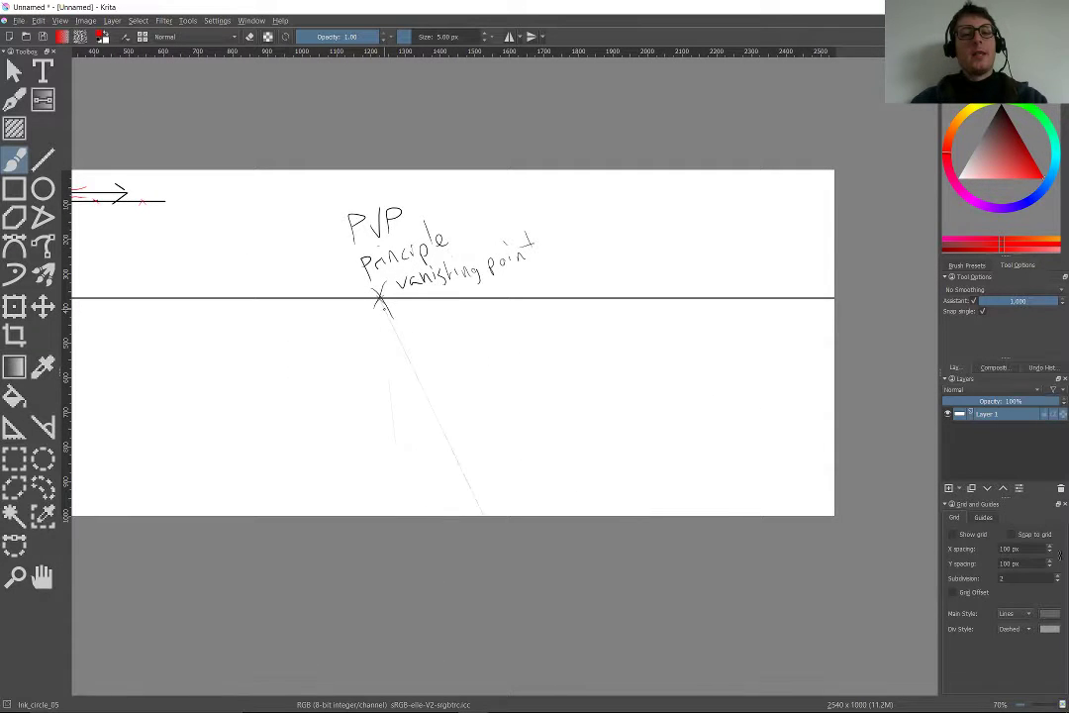
pyautogui.moveTo(384, 305); pyautogui.dragTo(539, 490)
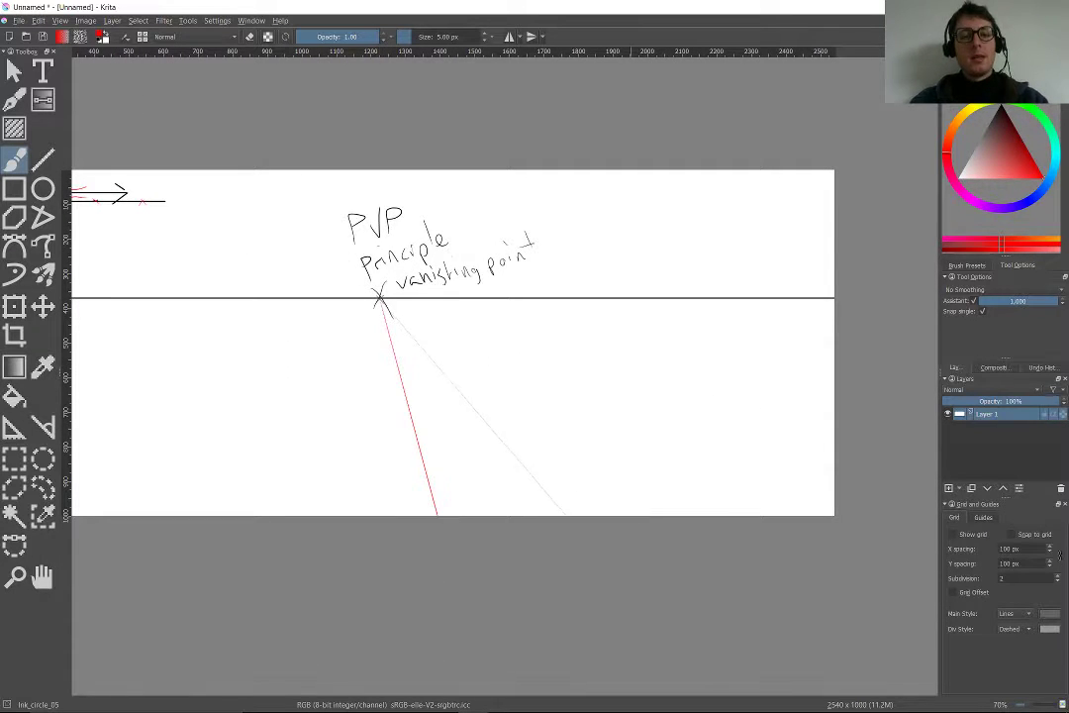
pyautogui.hotkey('ctrl', 'z')
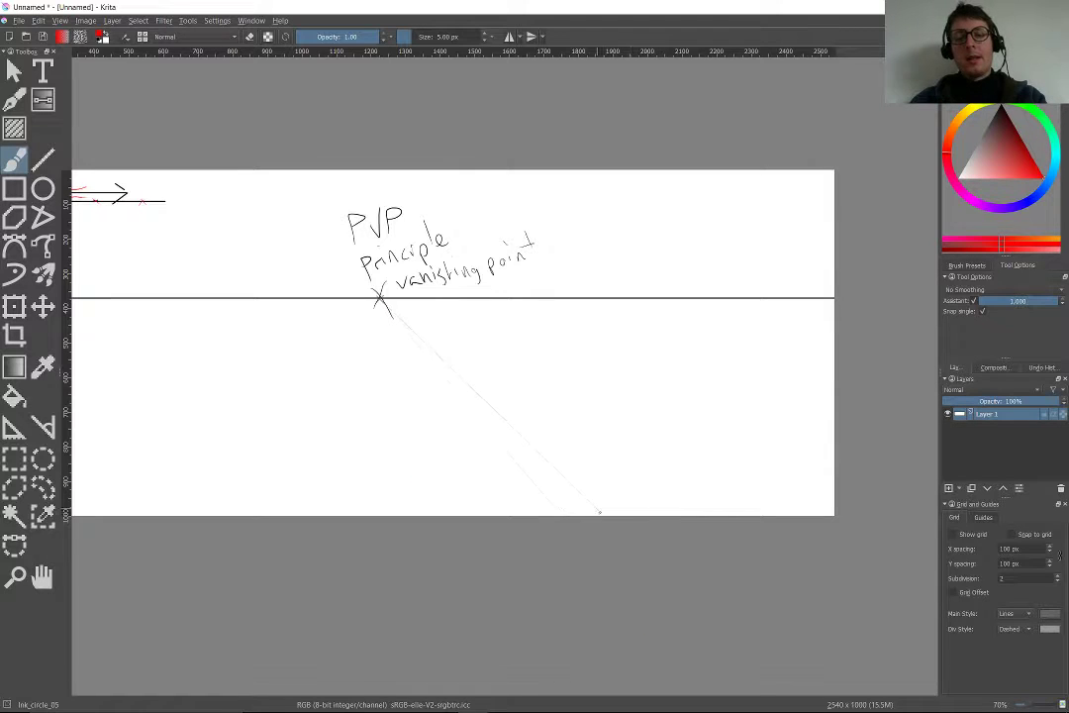
pyautogui.moveTo(603, 512); pyautogui.dragTo(423, 341)
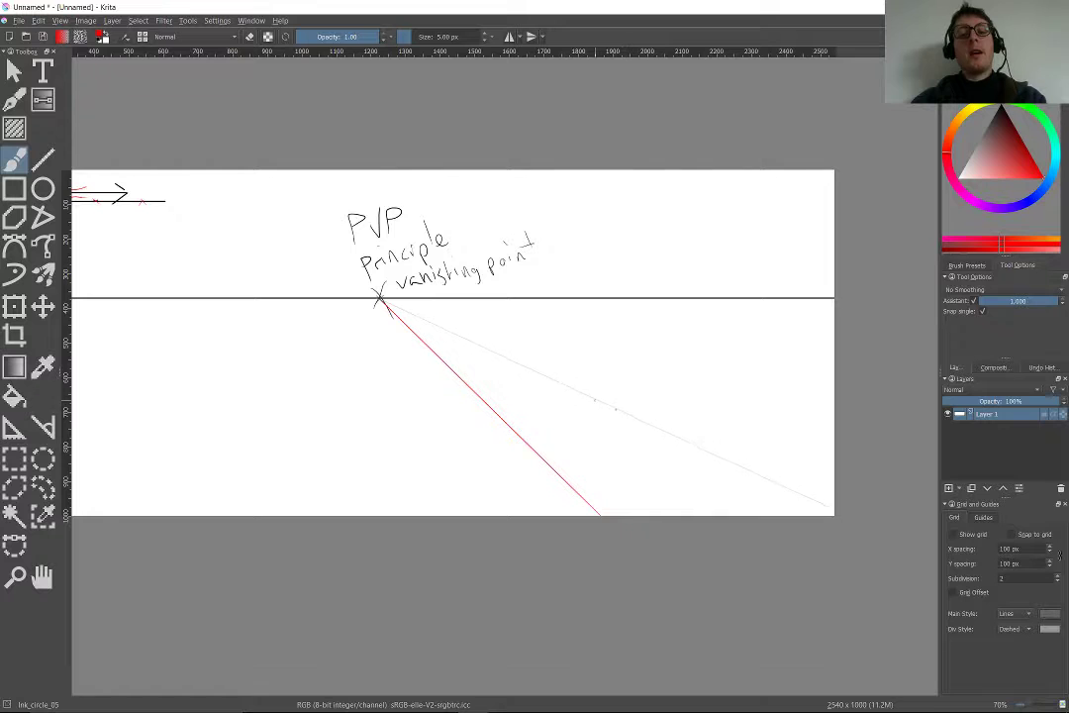
pyautogui.moveTo(600, 401); pyautogui.dragTo(388, 307)
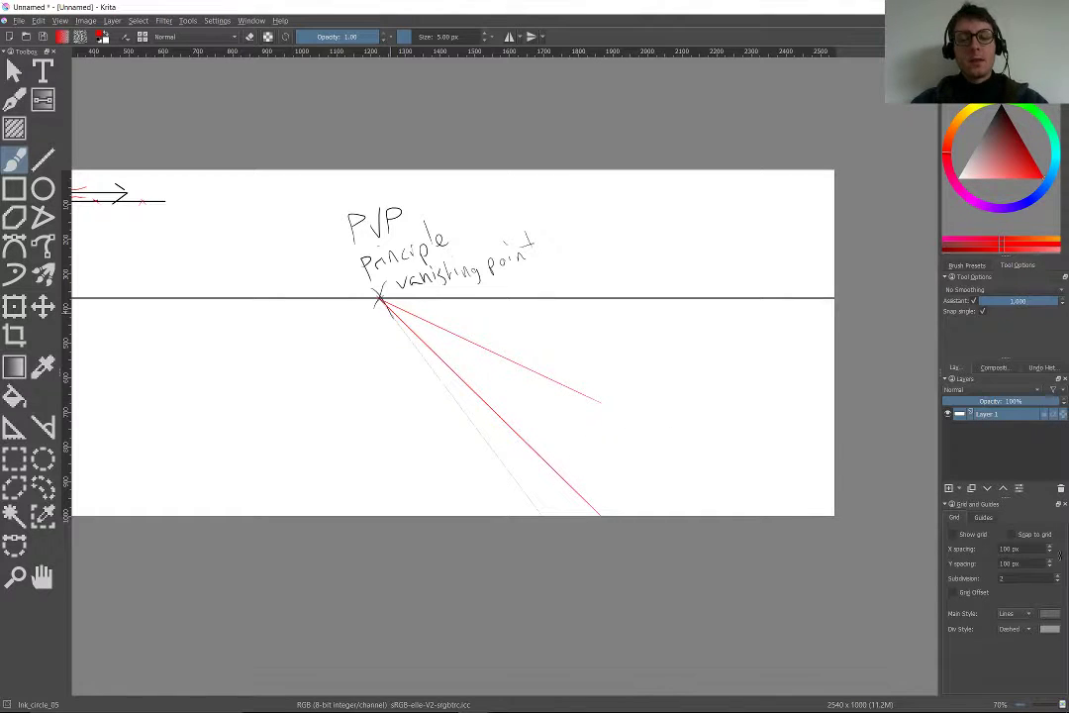
# - Draw black vertical lines between the two red guide lines, spaced closer and shorter towards the vanishing point
pyautogui.press('d')
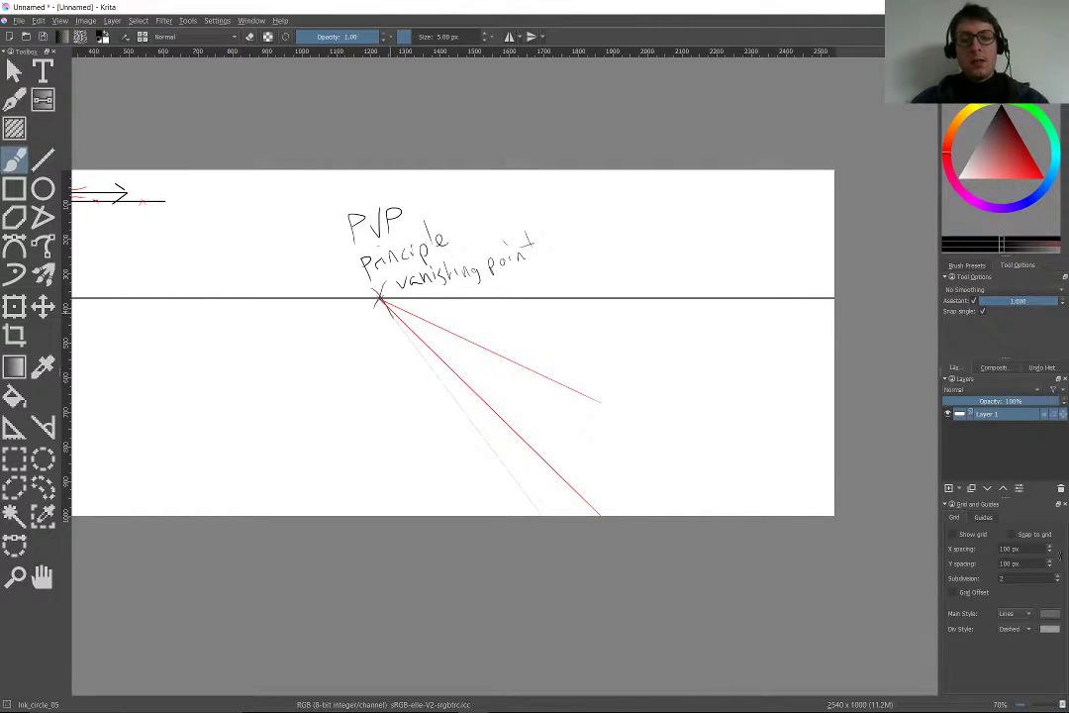
pyautogui.scroll(3, 453, 453)
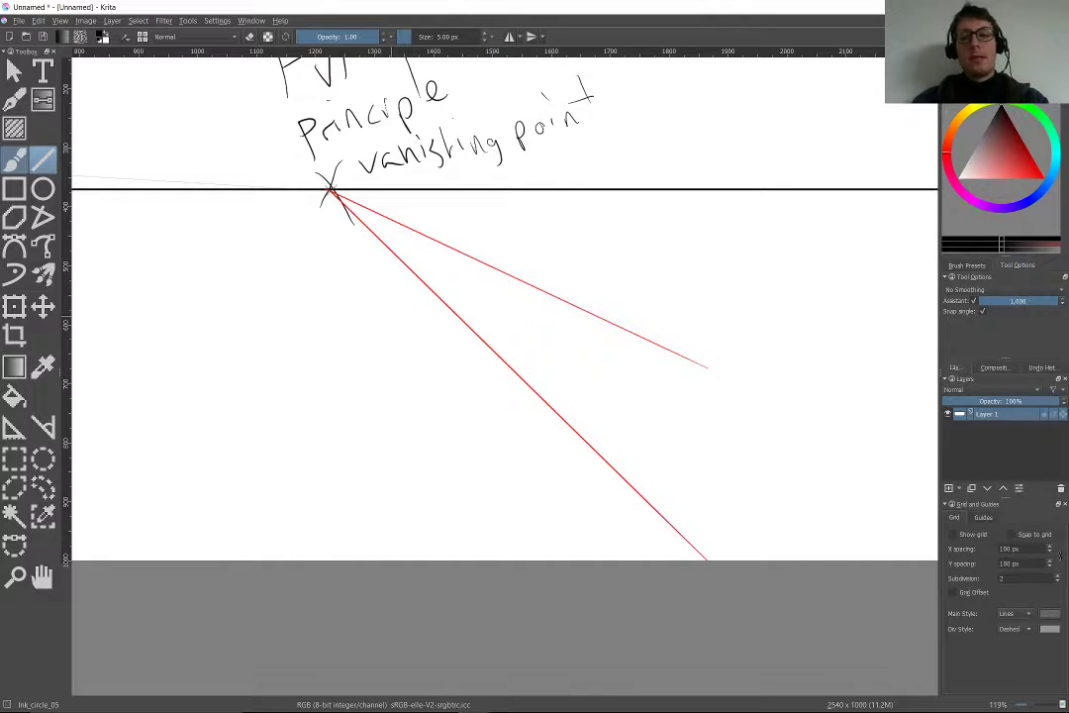
pyautogui.click(43, 158)
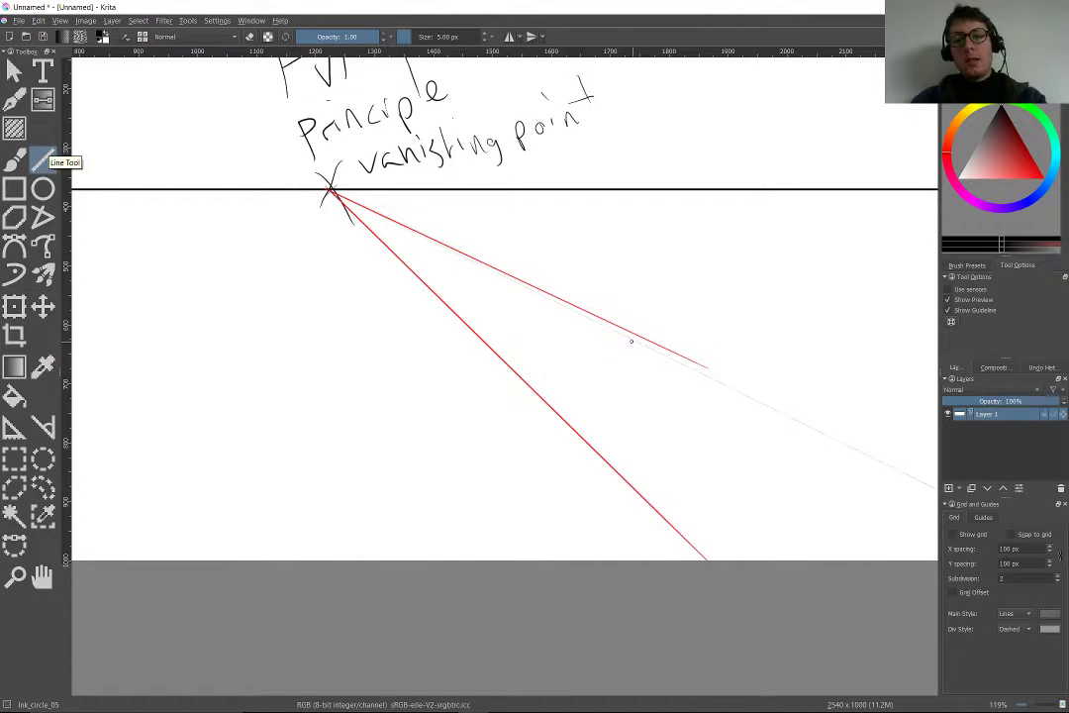
pyautogui.moveTo(653, 474)
pyautogui.mouseDown()
pyautogui.moveTo(644, 506)
pyautogui.moveTo(656, 504)
pyautogui.mouseUp()
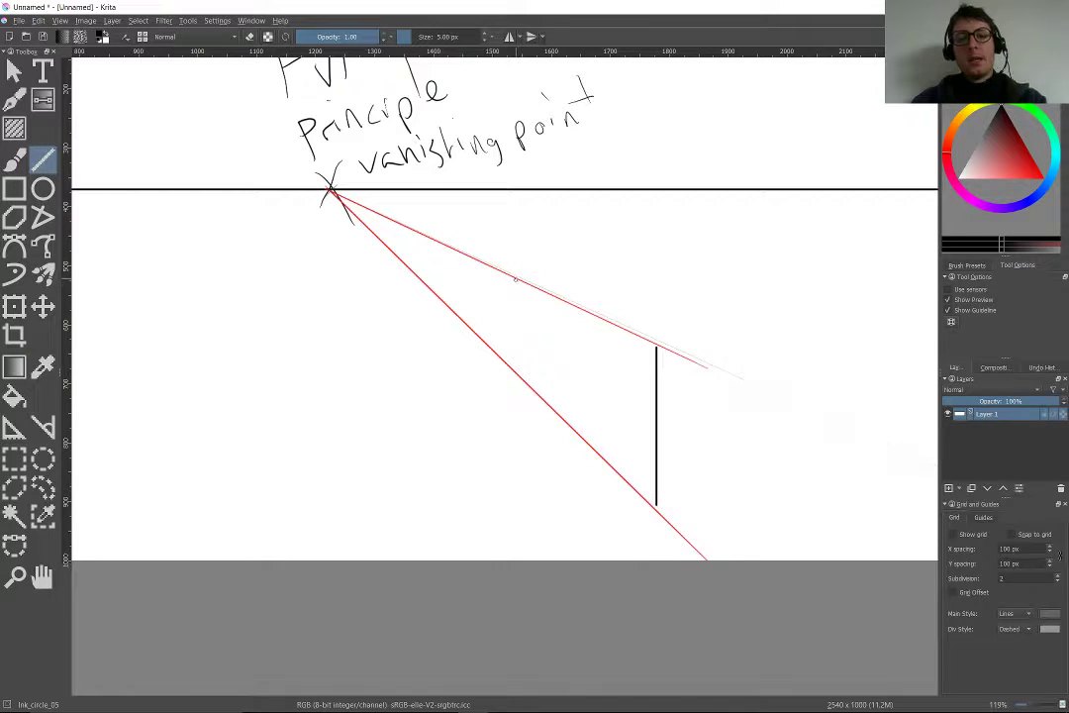
pyautogui.moveTo(514, 280); pyautogui.dragTo(515, 374)
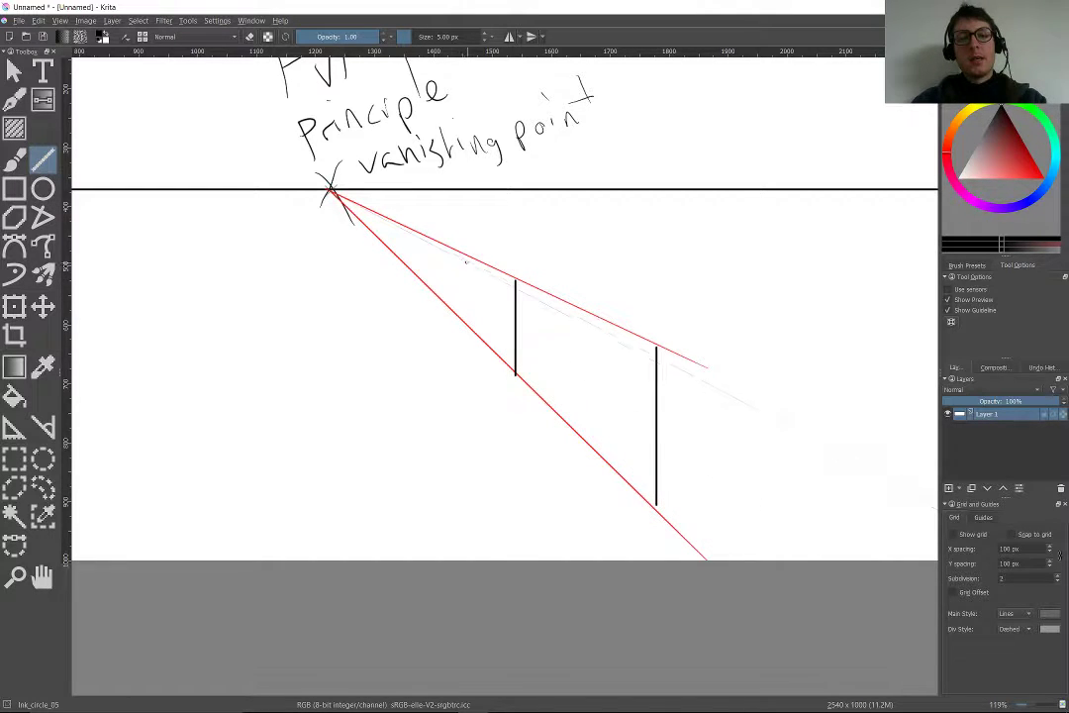
pyautogui.moveTo(433, 241); pyautogui.dragTo(433, 292)
pyautogui.moveTo(391, 227)
pyautogui.mouseDown()
pyautogui.moveTo(391, 262)
pyautogui.moveTo(391, 253)
pyautogui.mouseUp()
pyautogui.moveTo(371, 210); pyautogui.dragTo(376, 227)
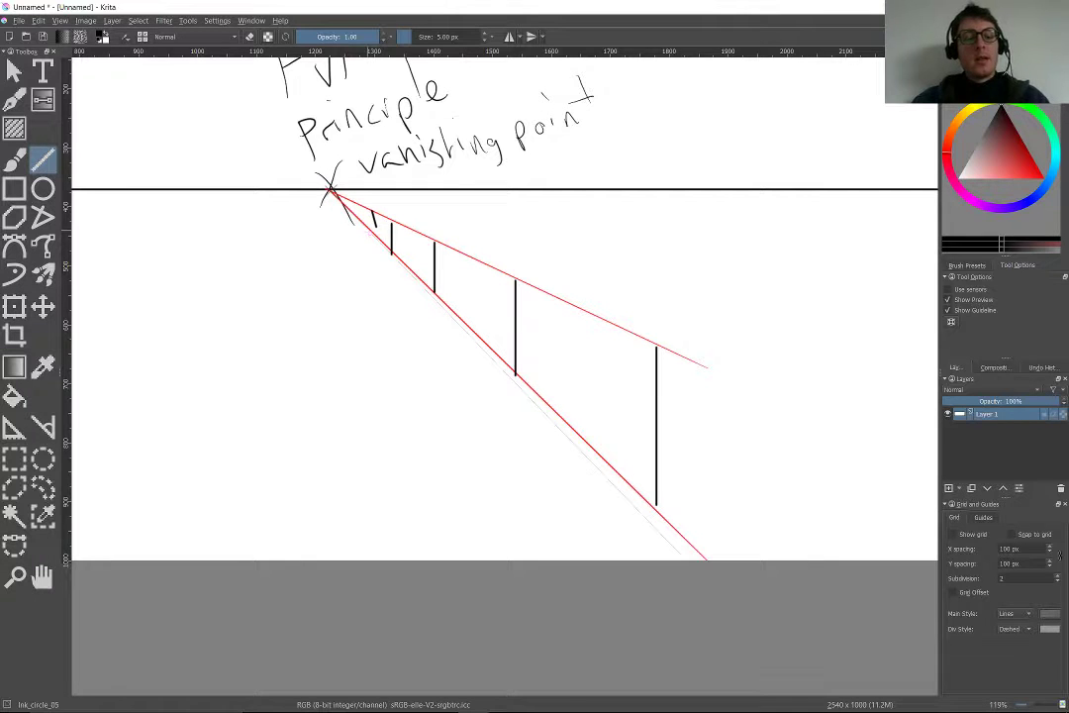
# - Replace the slanted mark and continue the row with tiny, closely spaced black lines right up to the vanishing point
pyautogui.scroll(3, 360, 280)
pyautogui.moveTo(371, 356); pyautogui.dragTo(348, 389)
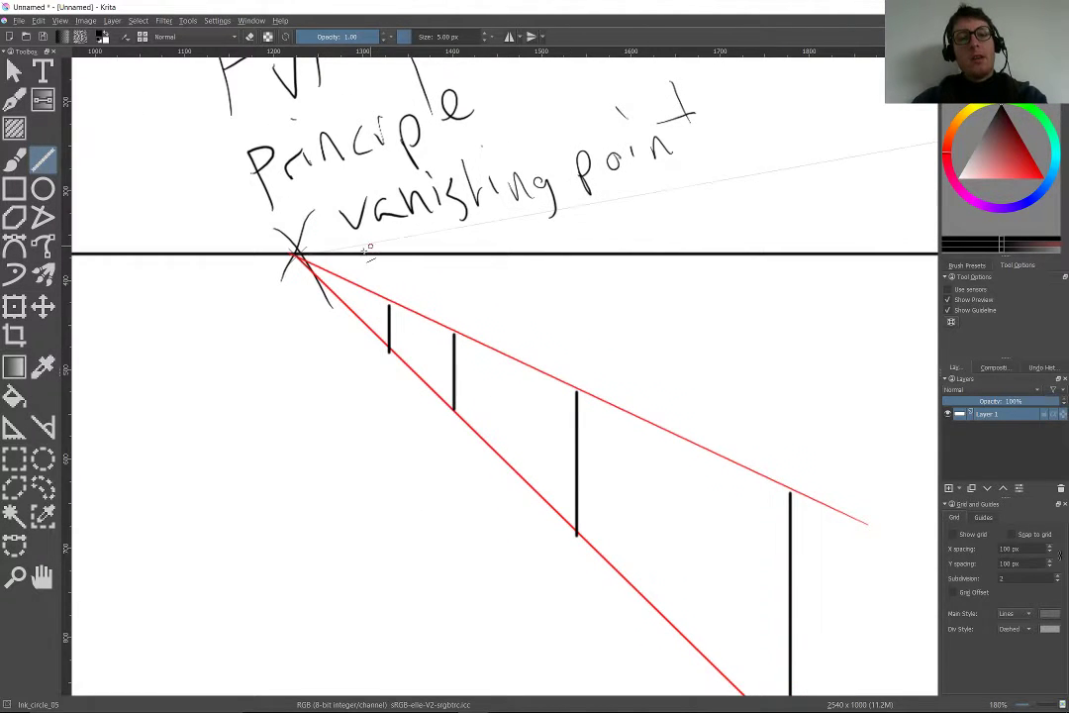
pyautogui.moveTo(355, 286)
pyautogui.mouseDown()
pyautogui.moveTo(355, 311)
pyautogui.moveTo(318, 280)
pyautogui.mouseUp()
pyautogui.moveTo(309, 262); pyautogui.dragTo(312, 275)
pyautogui.moveTo(303, 259); pyautogui.dragTo(300, 269)
# - Choose the Shape_fill preset for the freehand brush and turn off its assistant snapping
pyautogui.scroll(-5, 401, 308)
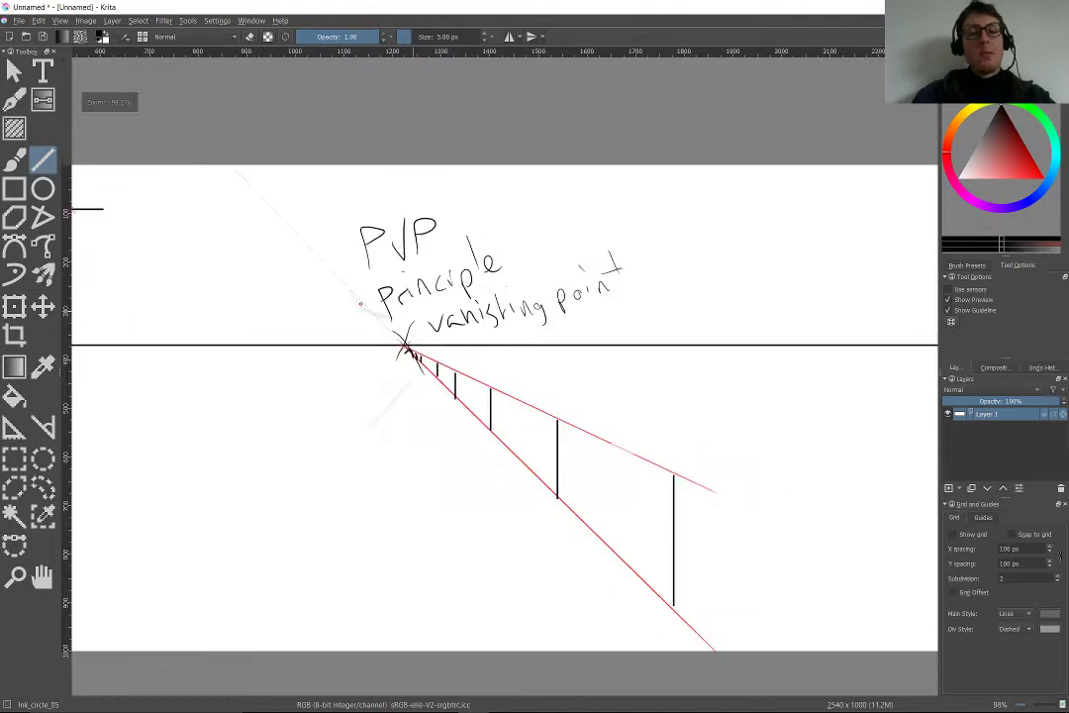
pyautogui.press('b')
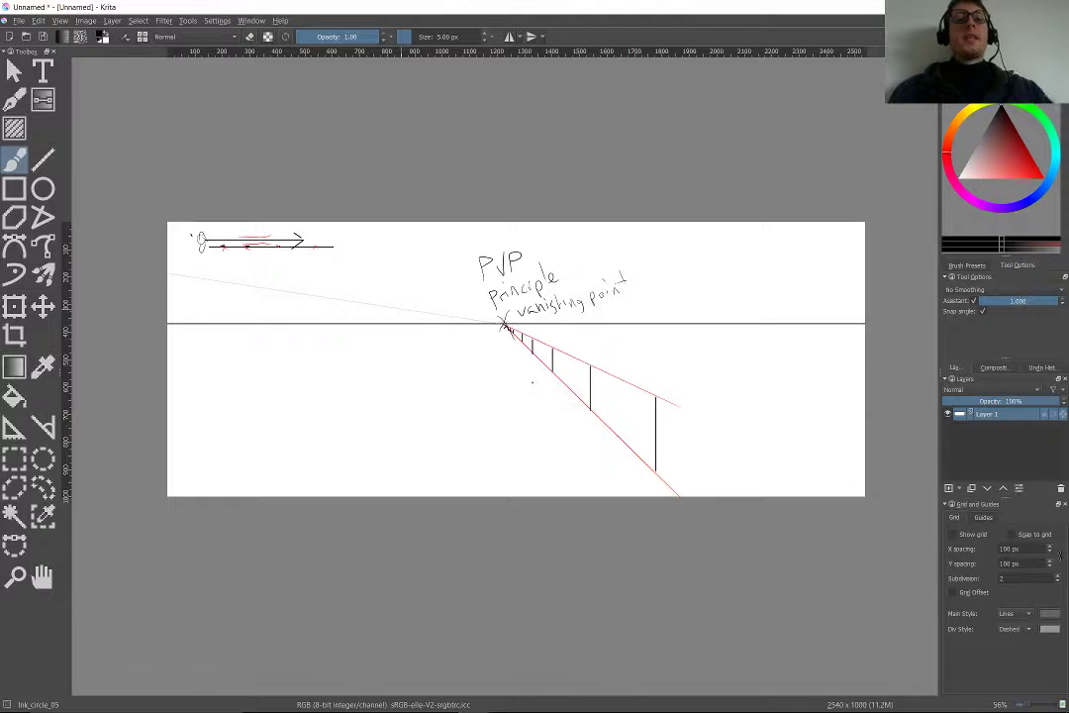
pyautogui.scroll(6, 247, 200)
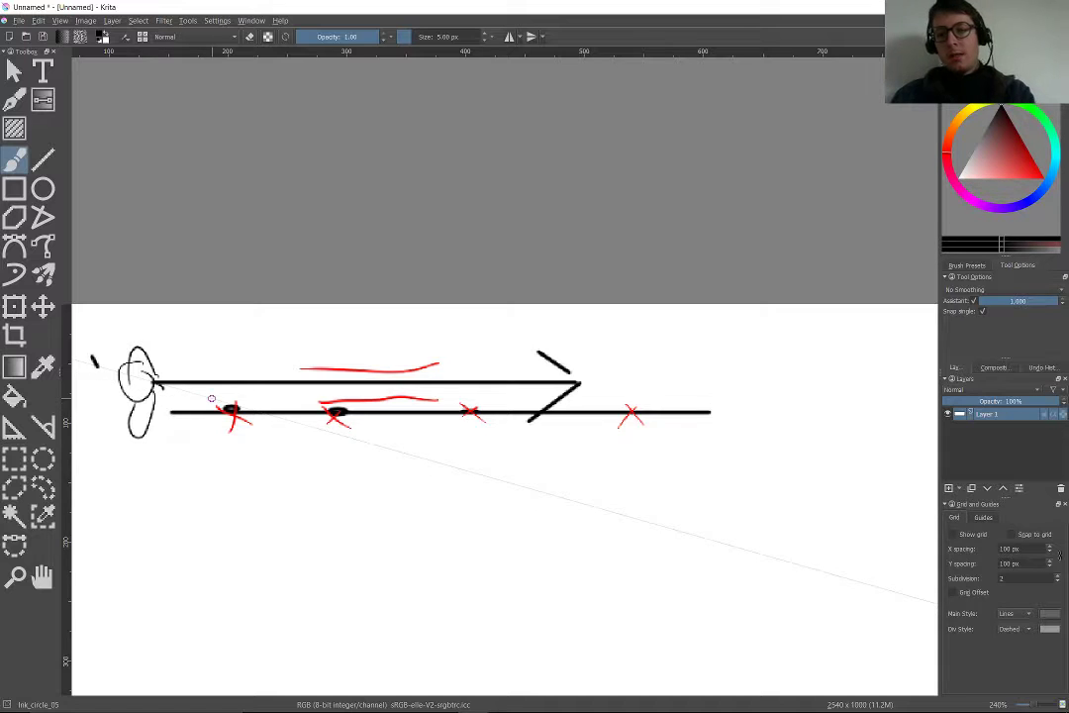
pyautogui.click(966, 265)
pyautogui.click(970, 306)
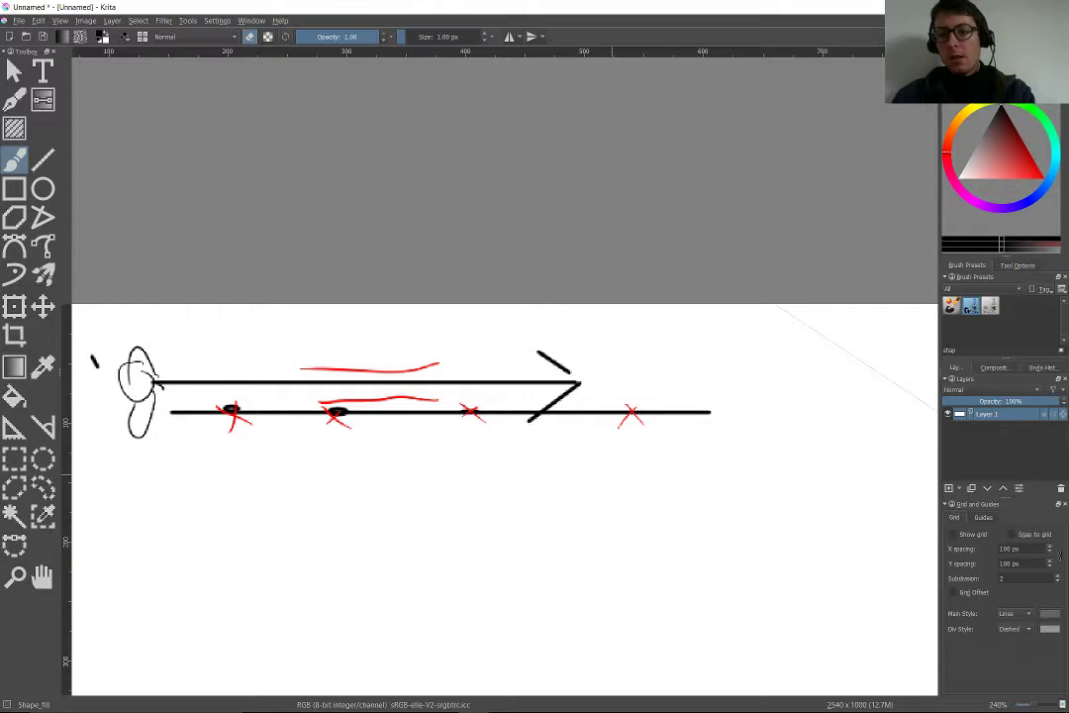
pyautogui.click(1017, 266)
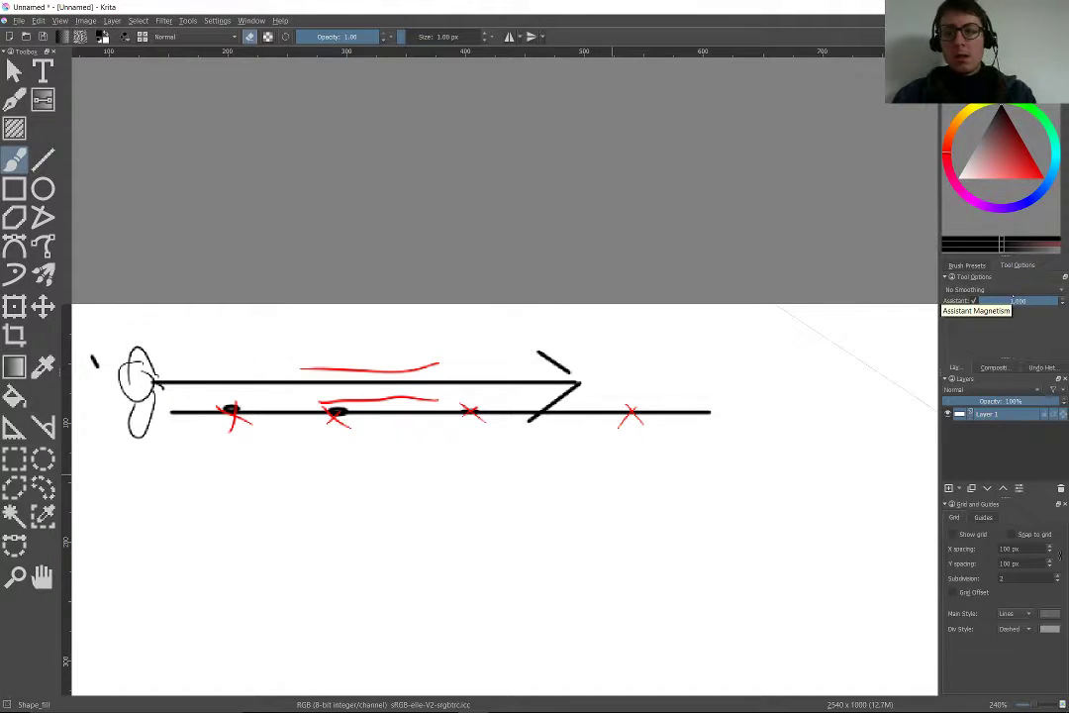
# - Clear the arrow, lower line and red marks in front of the viewer by filling that area with white
pyautogui.moveTo(693, 332)
pyautogui.mouseDown()
pyautogui.moveTo(554, 314)
pyautogui.moveTo(642, 493)
pyautogui.mouseUp()
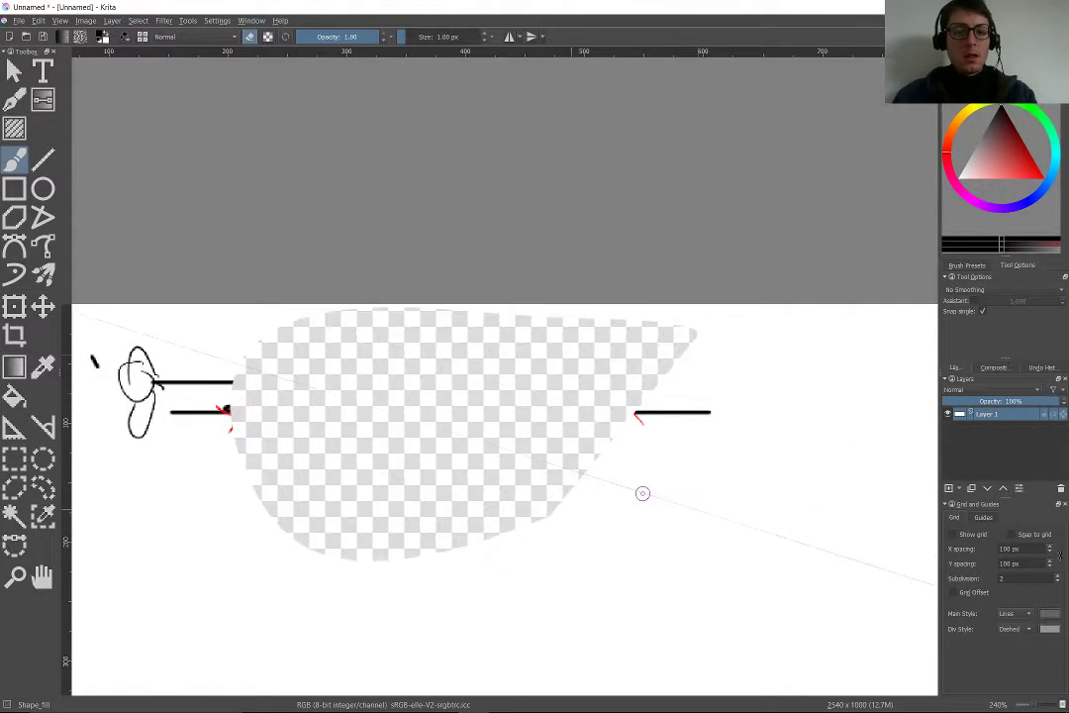
pyautogui.press('e')
pyautogui.press('x')
pyautogui.moveTo(781, 447)
pyautogui.mouseDown()
pyautogui.moveTo(445, 278)
pyautogui.moveTo(296, 326)
pyautogui.moveTo(344, 609)
pyautogui.moveTo(659, 557)
pyautogui.moveTo(576, 394)
pyautogui.moveTo(406, 282)
pyautogui.moveTo(213, 466)
pyautogui.mouseUp()
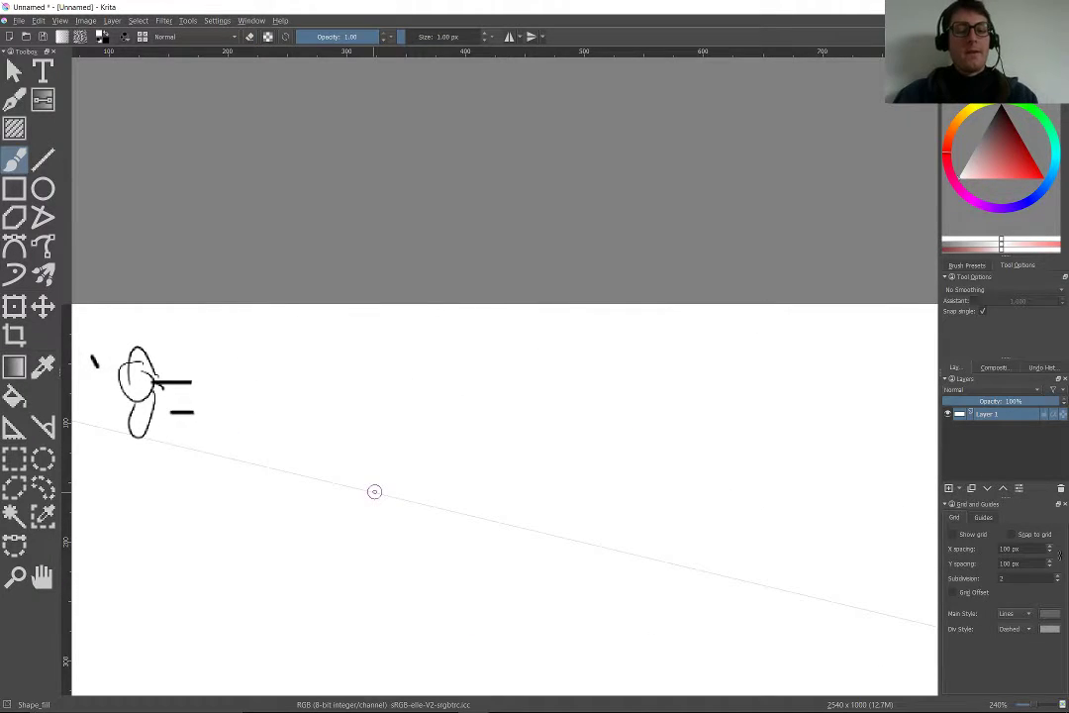
# - Draw a straight horizontal black sight line from the viewer's eye with the Ink_circle_05 brush
pyautogui.press('x')
pyautogui.rightClick(374, 491)
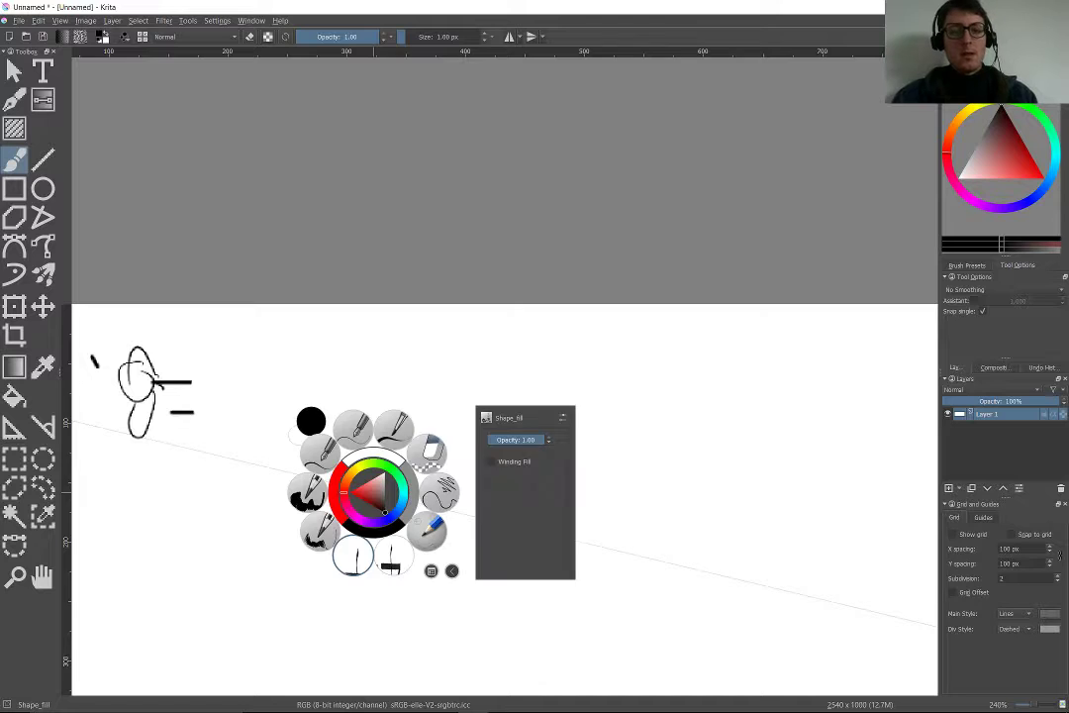
pyautogui.click(352, 431)
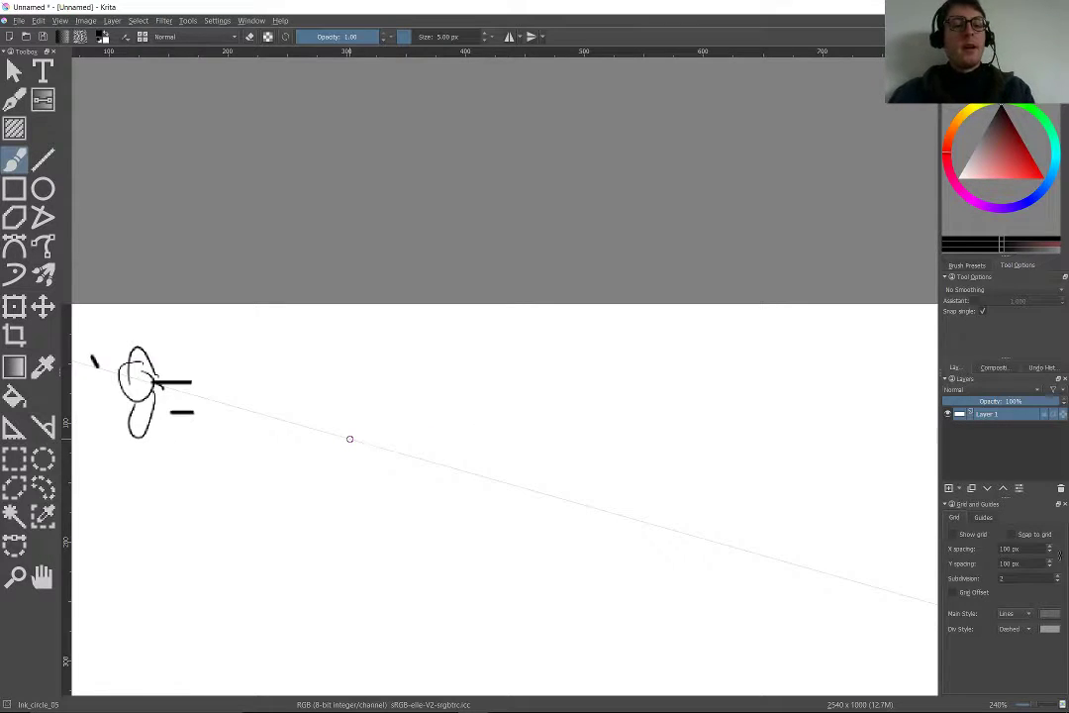
pyautogui.press('v')
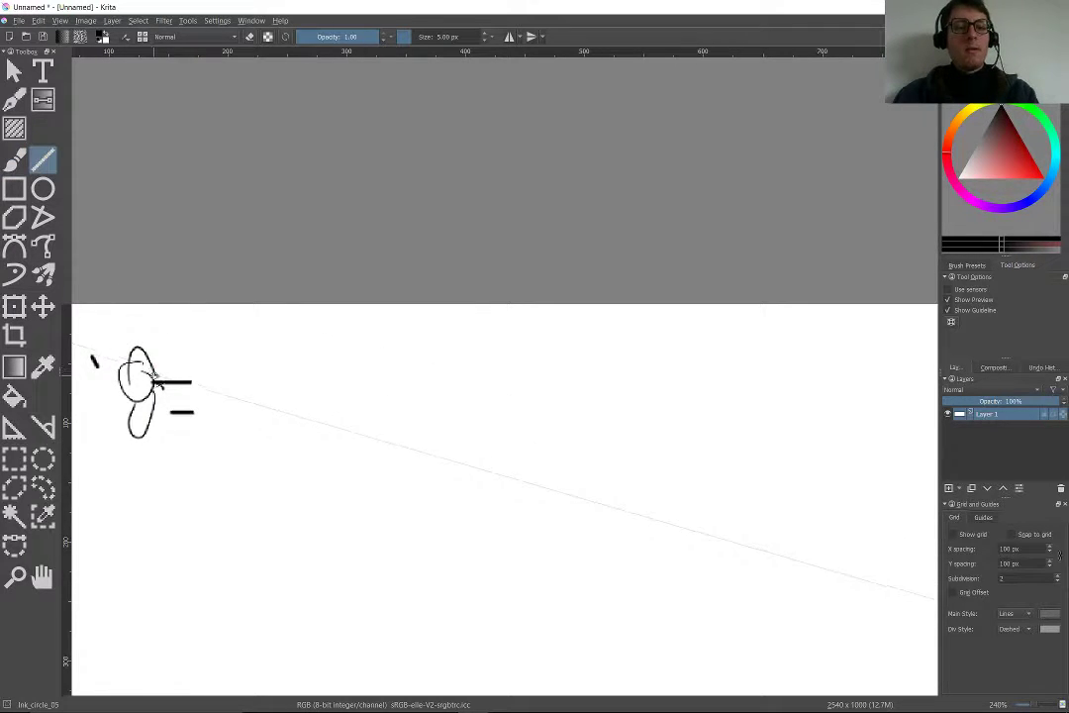
pyautogui.press('b')
pyautogui.press('v')
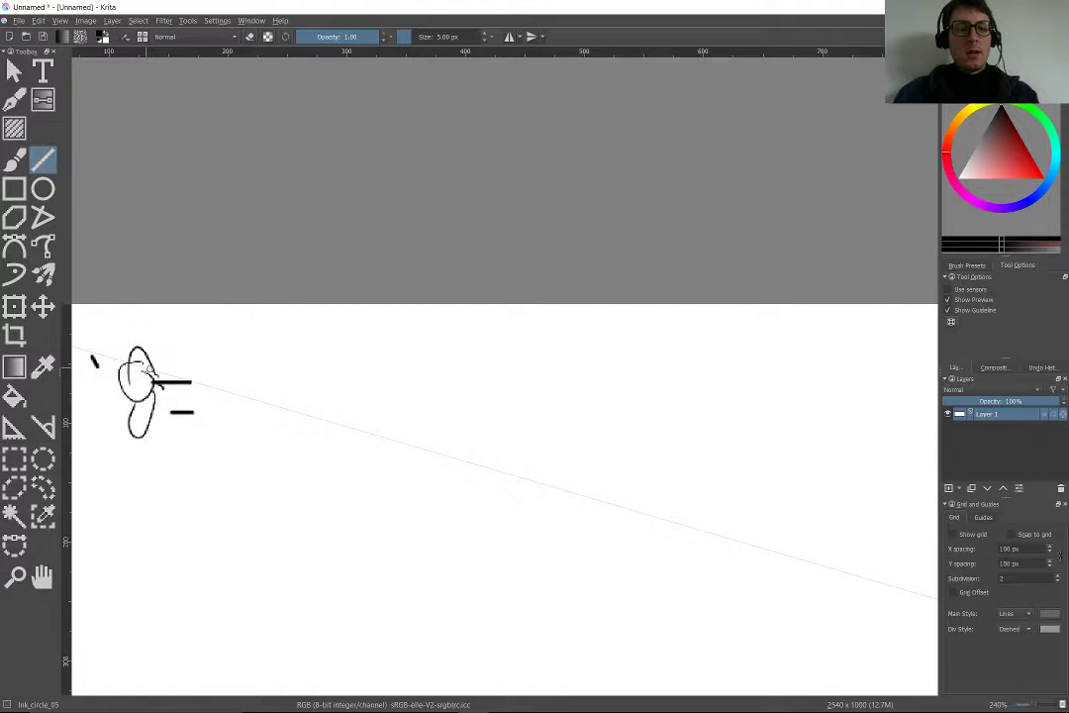
pyautogui.moveTo(155, 373); pyautogui.dragTo(644, 416)
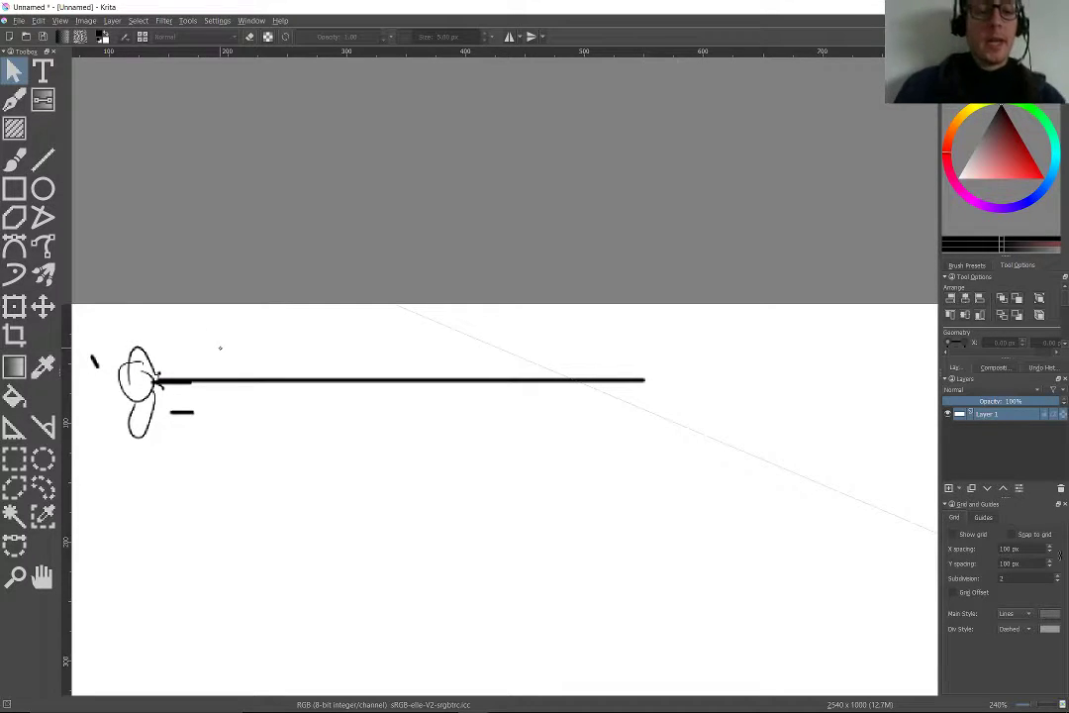
# - Draw two long pale red horizontal lines parallel to the sight line, one above and one well below it
pyautogui.moveTo(1006, 147)
pyautogui.mouseDown()
pyautogui.moveTo(1013, 161)
pyautogui.moveTo(995, 161)
pyautogui.mouseUp()
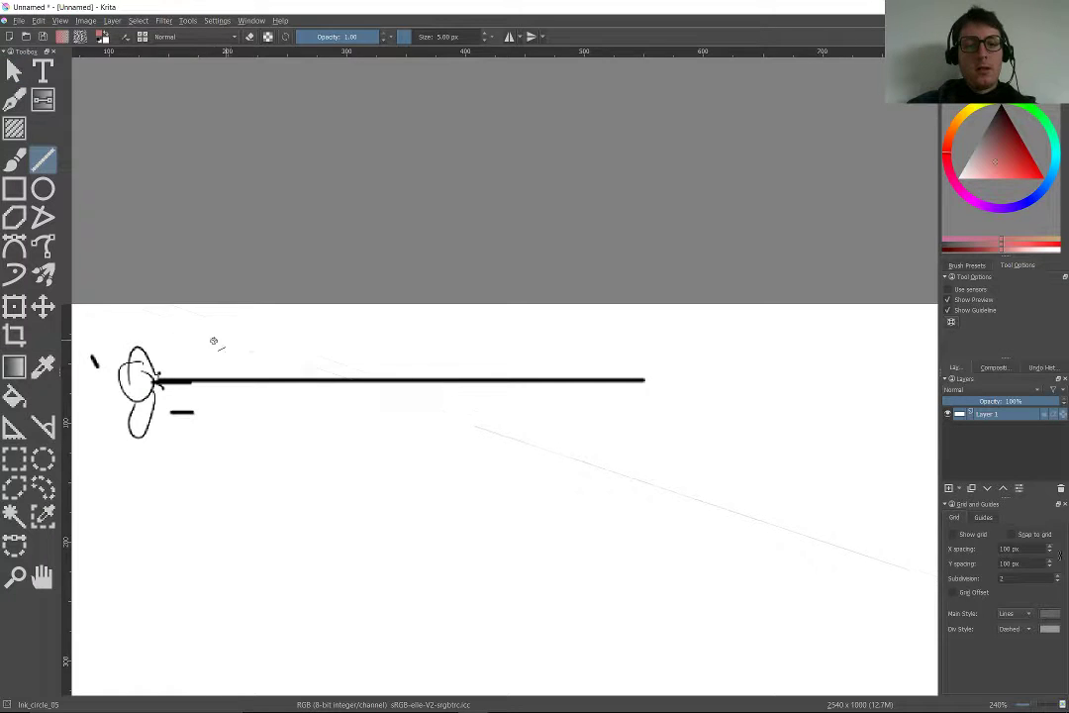
pyautogui.moveTo(214, 337); pyautogui.dragTo(681, 337)
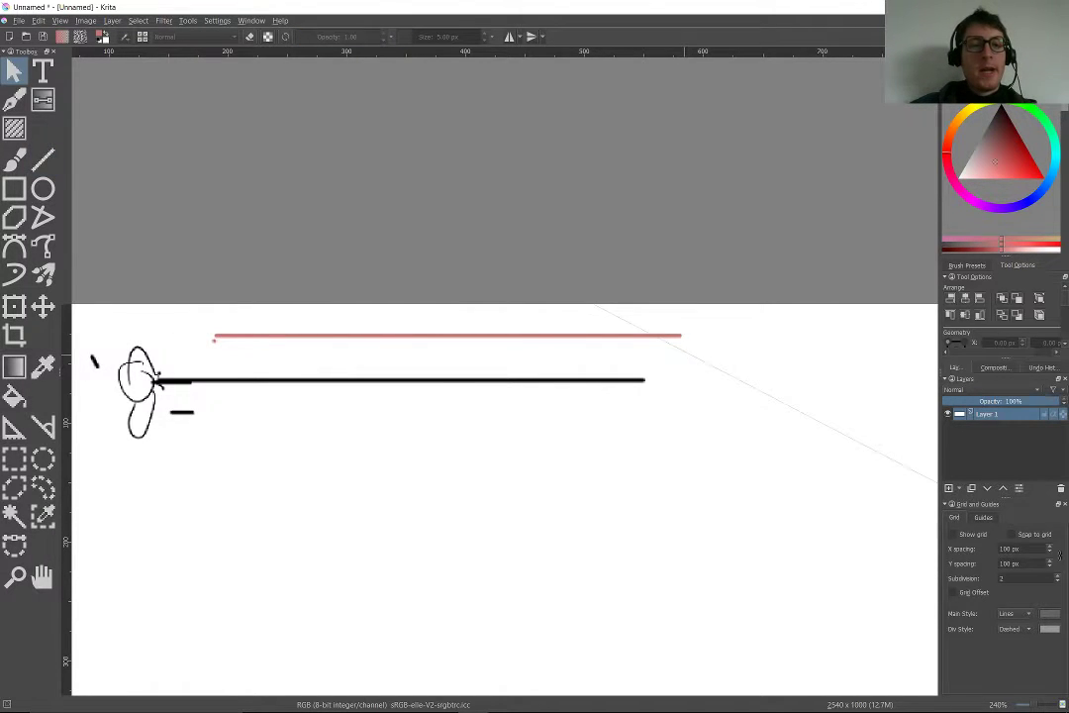
pyautogui.press('v')
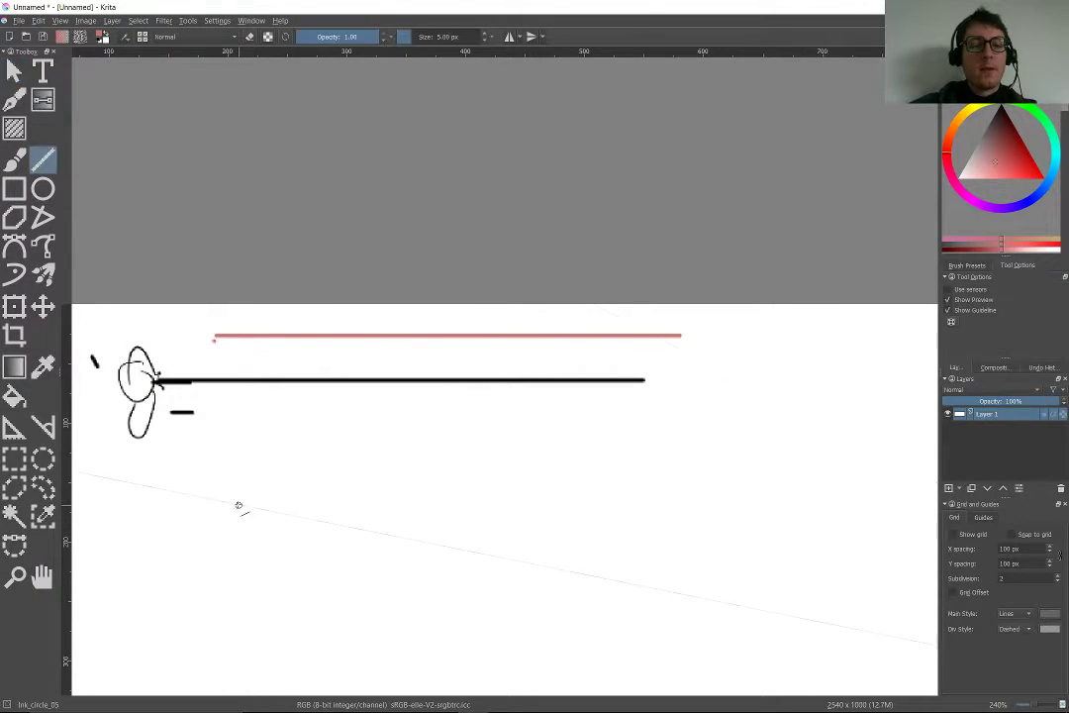
pyautogui.moveTo(237, 509); pyautogui.dragTo(726, 527)
pyautogui.press('Escape')
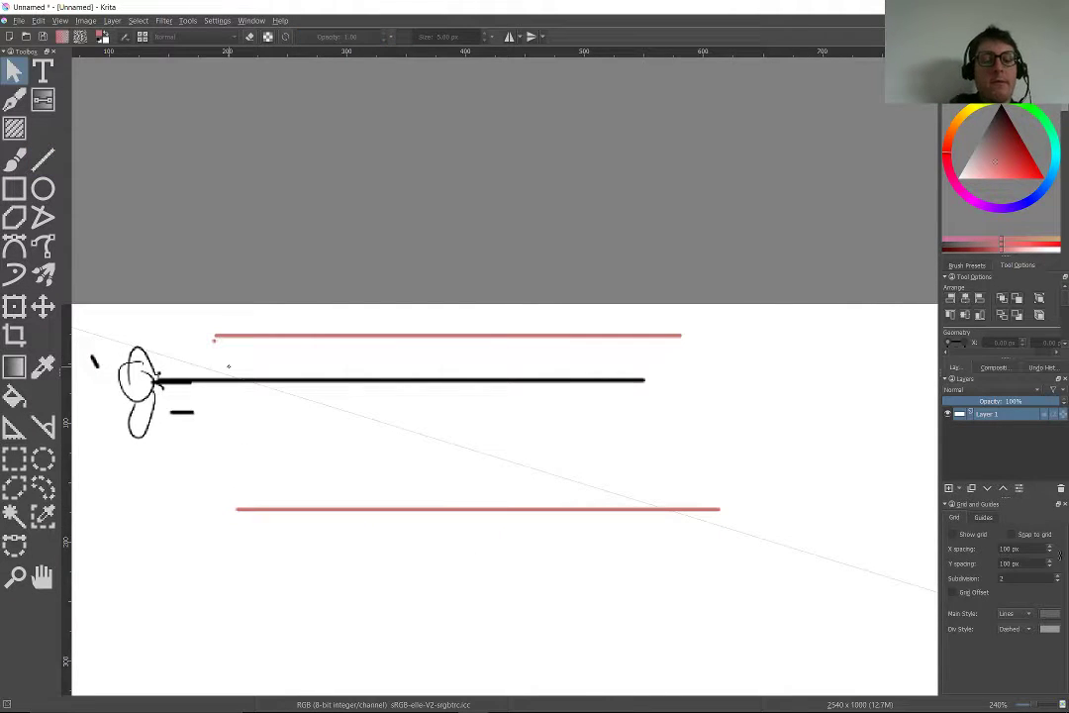
# - Join the two parallel red lines with four black vertical lines, the first one over a pale red vertical
pyautogui.click(43, 159)
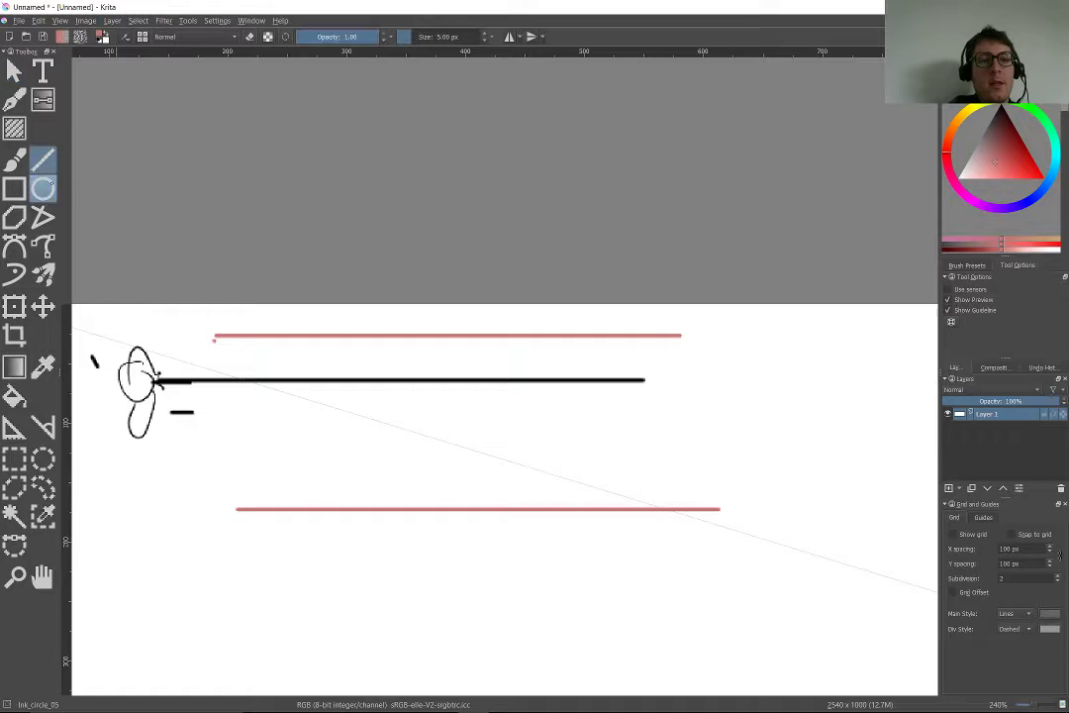
pyautogui.moveTo(264, 339); pyautogui.dragTo(272, 505)
pyautogui.press('d')
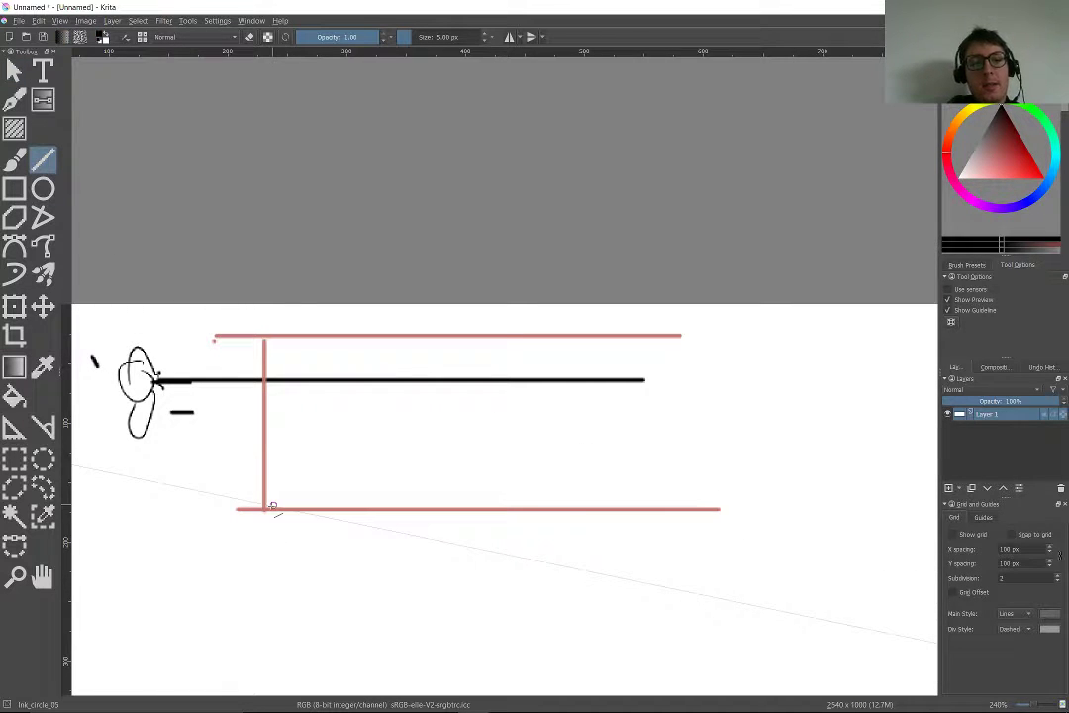
pyautogui.moveTo(268, 408); pyautogui.dragTo(263, 507)
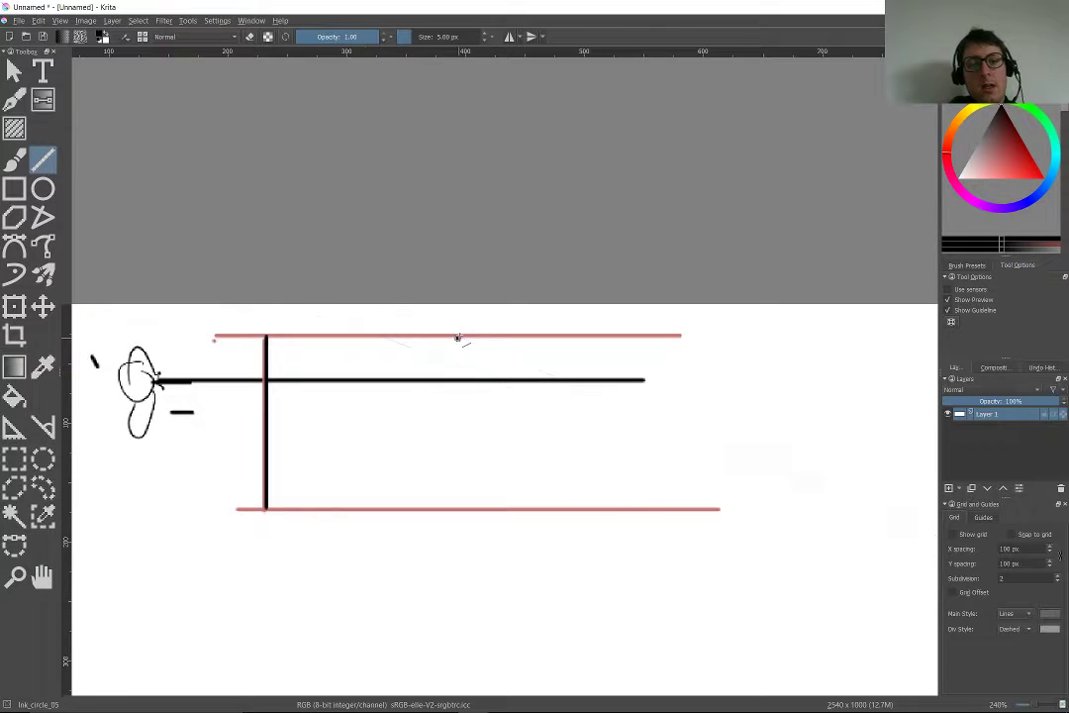
pyautogui.moveTo(460, 338); pyautogui.dragTo(461, 508)
pyautogui.moveTo(642, 338); pyautogui.dragTo(643, 504)
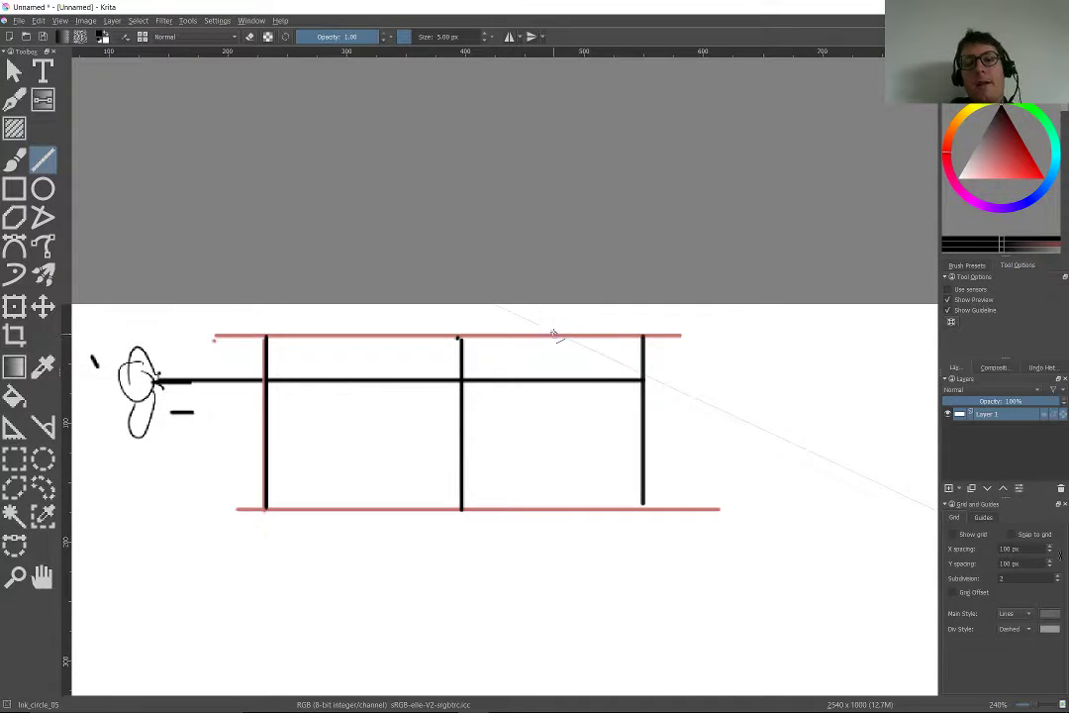
pyautogui.moveTo(548, 337); pyautogui.dragTo(548, 500)
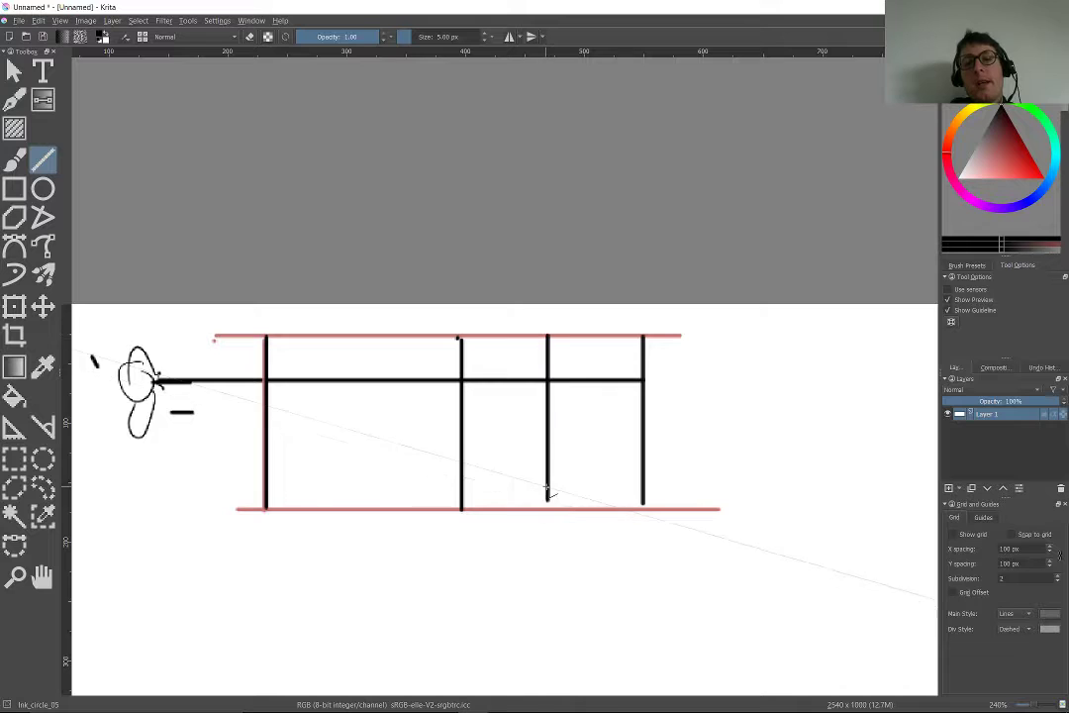
pyautogui.click(772, 329)
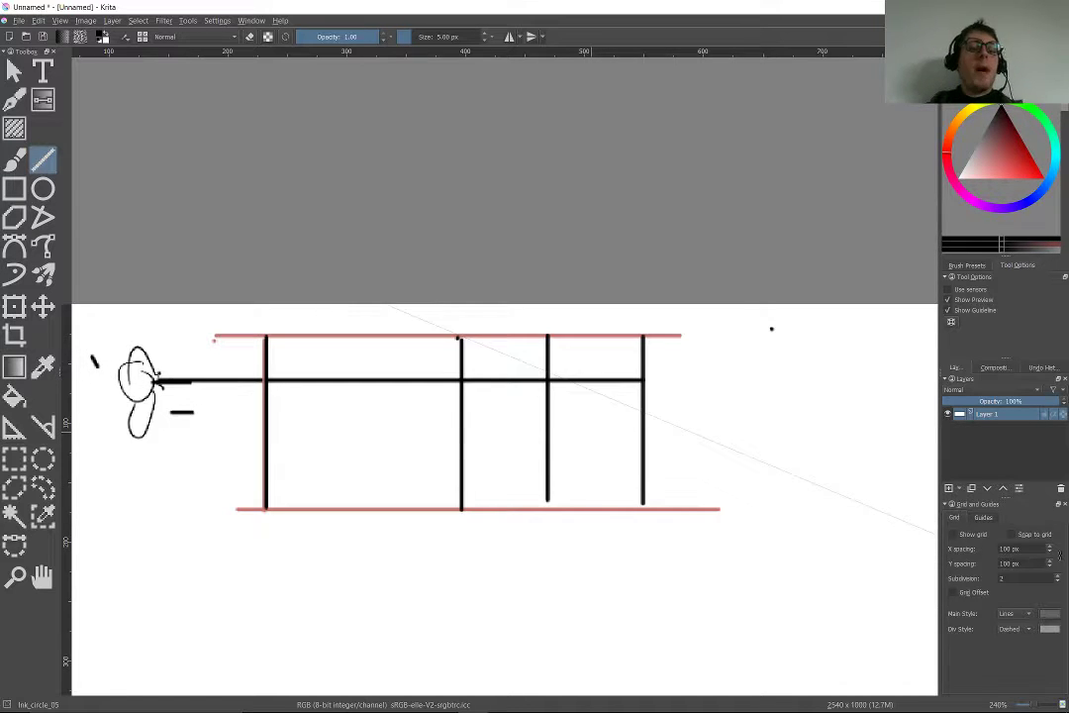
# - Mark the sight line and both red lines as parallel with short freehand black strokes alongside each
pyautogui.click(14, 188)
pyautogui.click(13, 160)
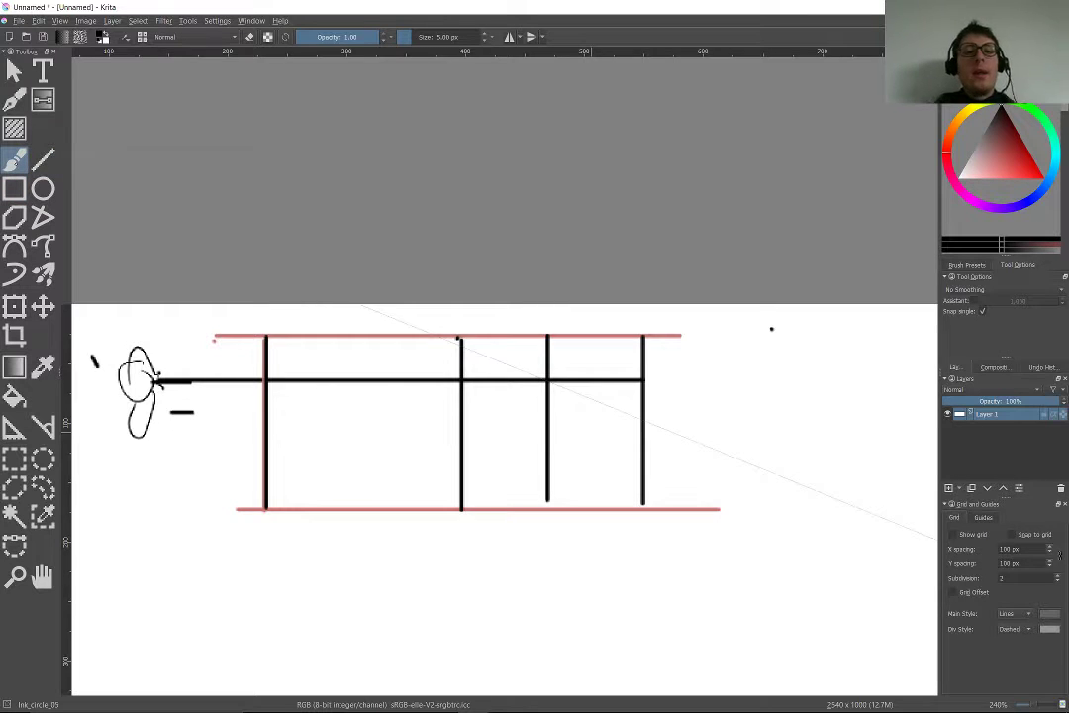
pyautogui.scroll(4, 417, 362)
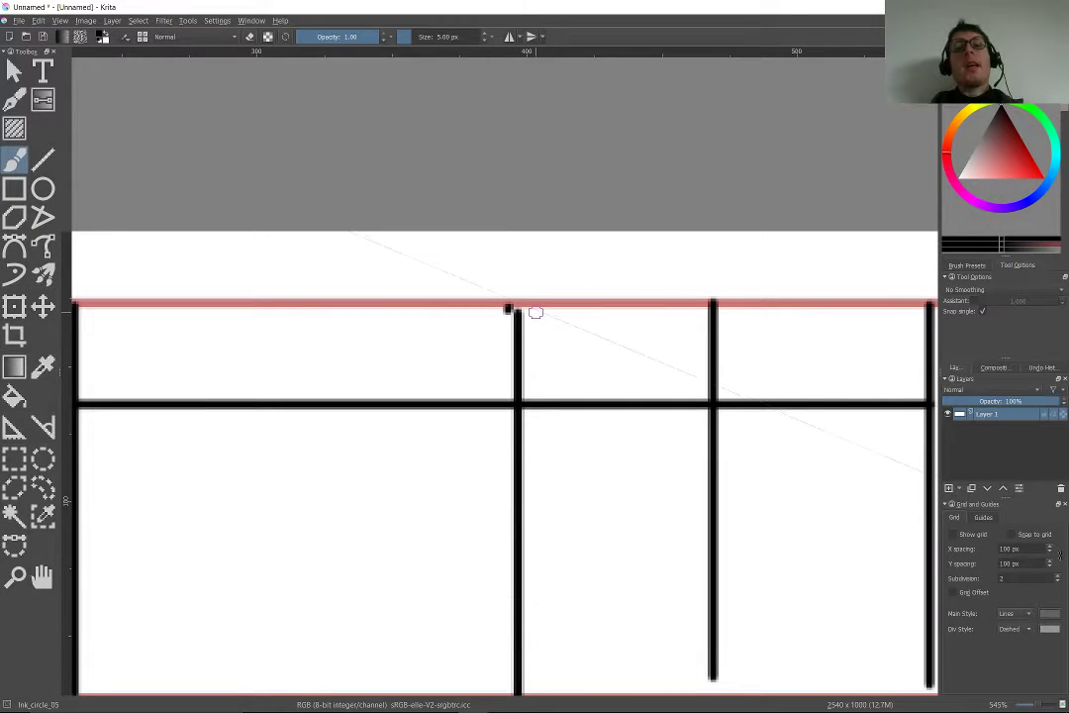
pyautogui.scroll(-4, 338, 260)
pyautogui.scroll(1, 358, 202)
pyautogui.moveTo(359, 202)
pyautogui.mouseDown()
pyautogui.moveTo(468, 181)
pyautogui.moveTo(484, 200)
pyautogui.mouseUp()
pyautogui.moveTo(403, 293); pyautogui.dragTo(588, 286)
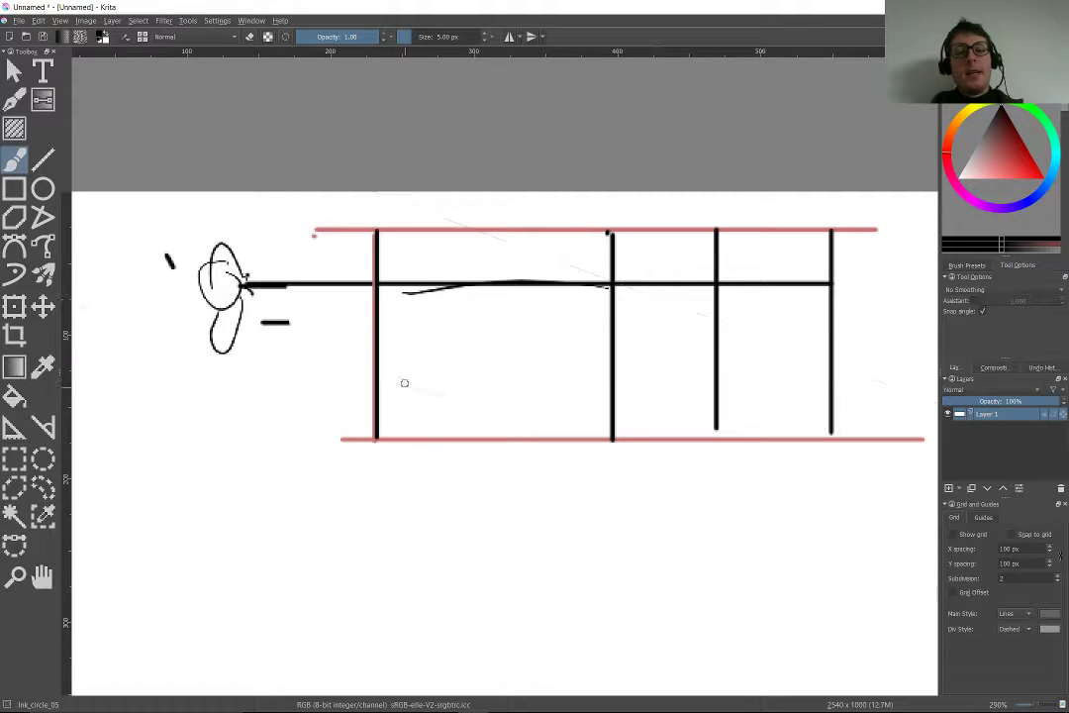
pyautogui.moveTo(436, 464); pyautogui.dragTo(606, 457)
pyautogui.moveTo(478, 214); pyautogui.dragTo(572, 216)
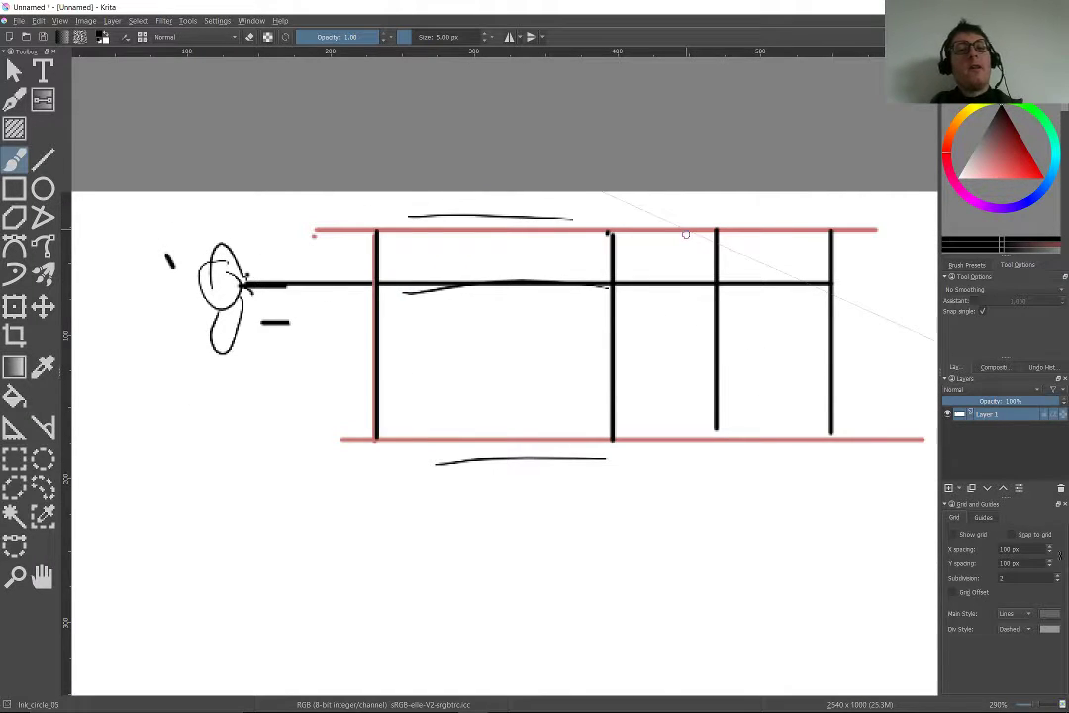
# - Draw right-angle marks labelled 90 where the second vertical line meets the upper and lower red lines
pyautogui.scroll(3, 684, 232)
pyautogui.scroll(-1, 806, 204)
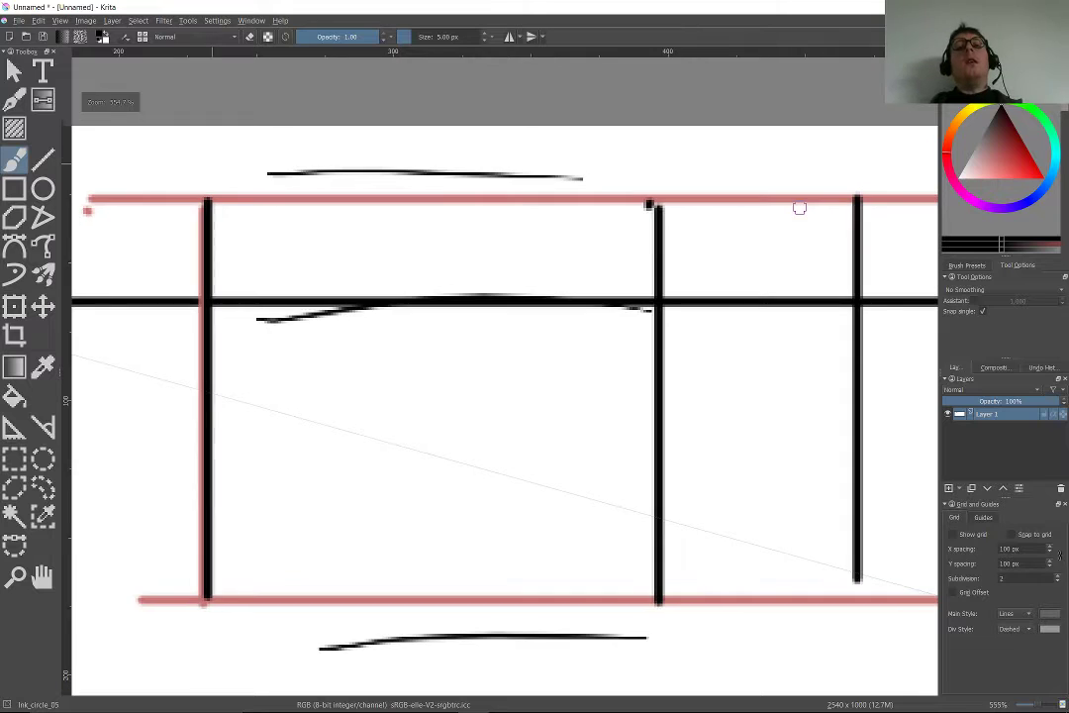
pyautogui.moveTo(554, 218)
pyautogui.mouseDown()
pyautogui.moveTo(633, 244)
pyautogui.moveTo(630, 262)
pyautogui.mouseUp()
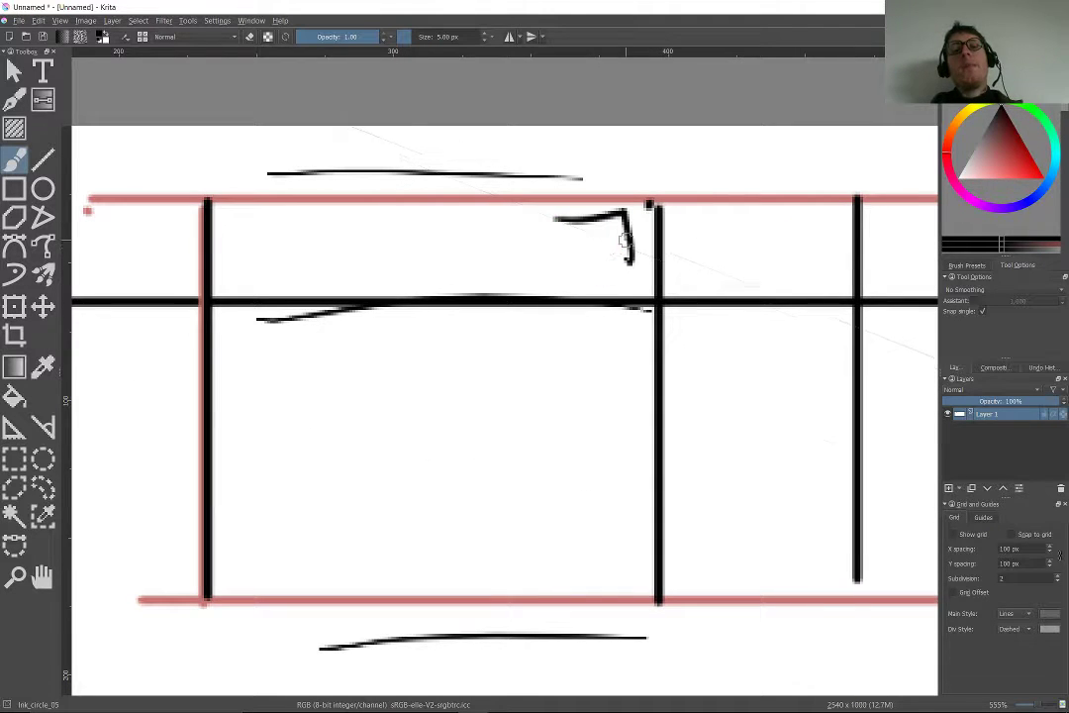
pyautogui.moveTo(638, 531)
pyautogui.mouseDown()
pyautogui.moveTo(639, 579)
pyautogui.moveTo(569, 577)
pyautogui.mouseUp()
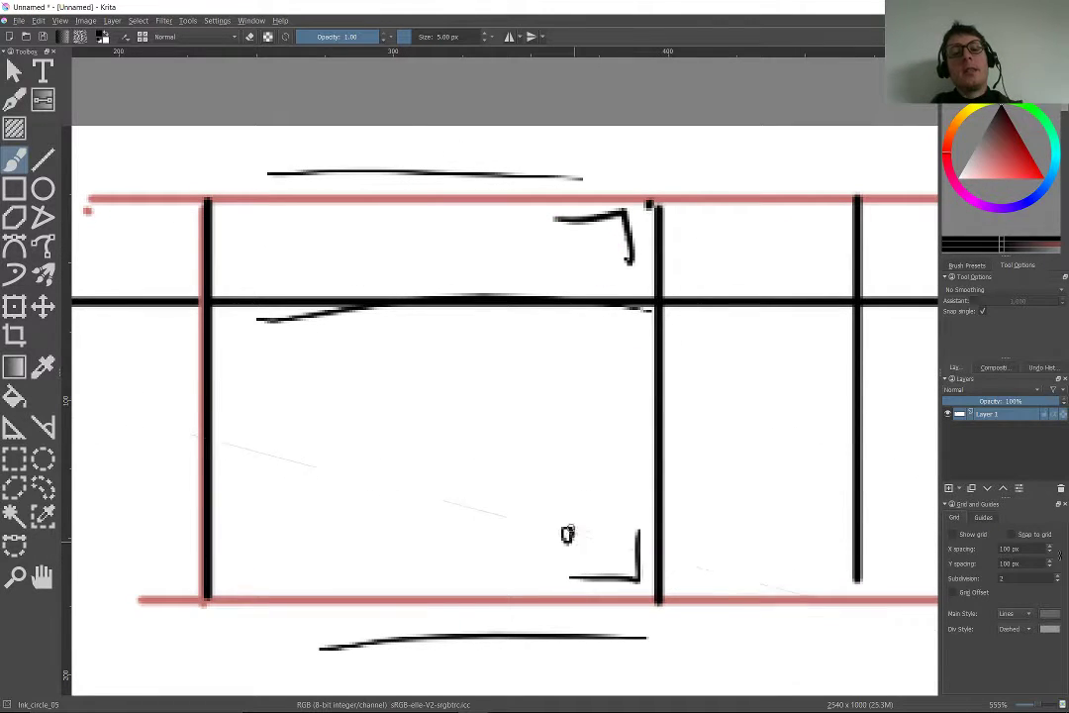
pyautogui.moveTo(572, 532); pyautogui.dragTo(568, 550)
pyautogui.moveTo(605, 533)
pyautogui.mouseDown()
pyautogui.moveTo(612, 544)
pyautogui.moveTo(605, 533)
pyautogui.mouseUp()
pyautogui.moveTo(574, 238)
pyautogui.mouseDown()
pyautogui.moveTo(571, 255)
pyautogui.moveTo(600, 239)
pyautogui.mouseUp()
# - Compare the parallel-line diagram beside the viewer with the receding lines that meet at the principal vanishing point
pyautogui.scroll(-3, 591, 245)
pyautogui.scroll(-4, 427, 475)
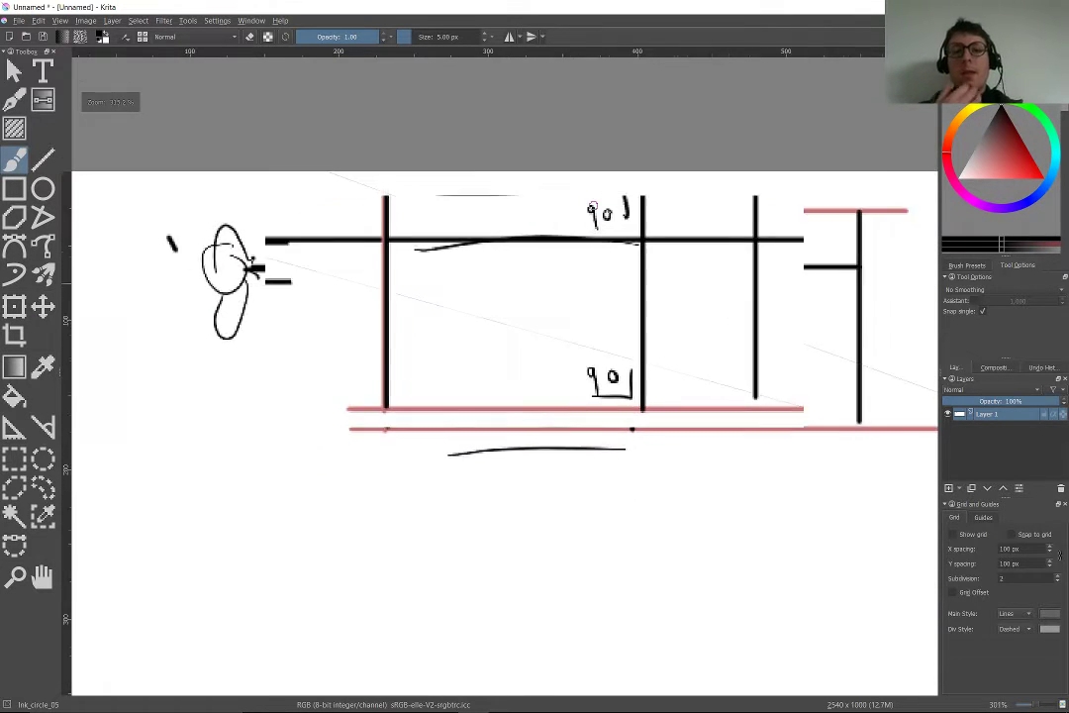
pyautogui.scroll(5, 425, 465)
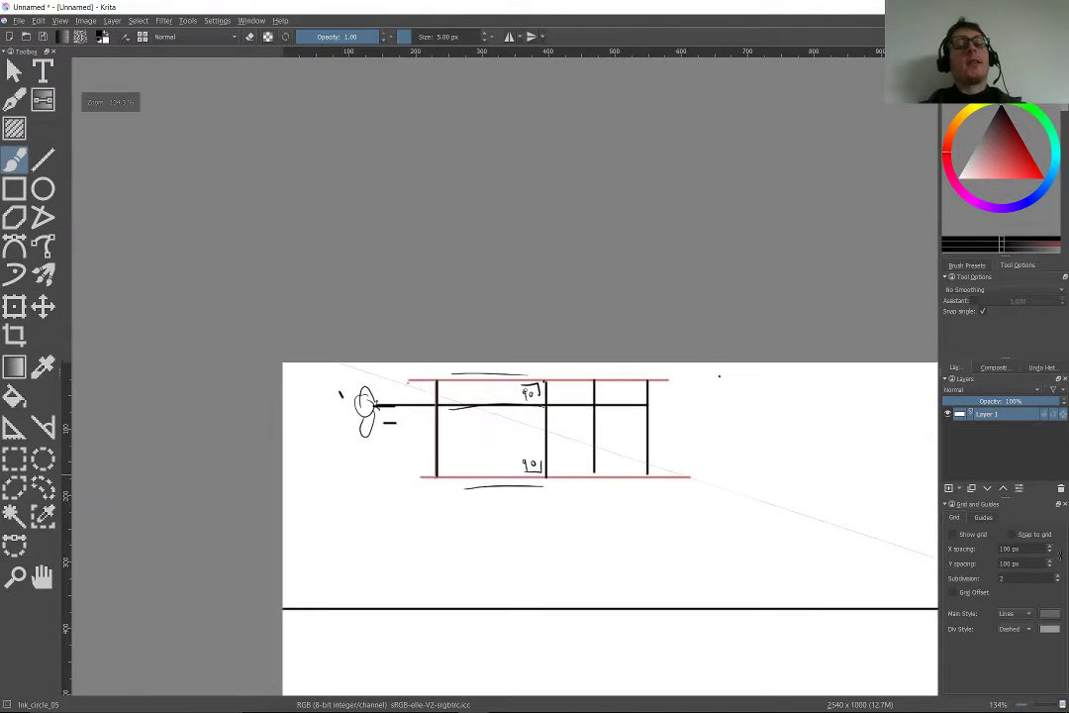
pyautogui.scroll(1, 600, 263)
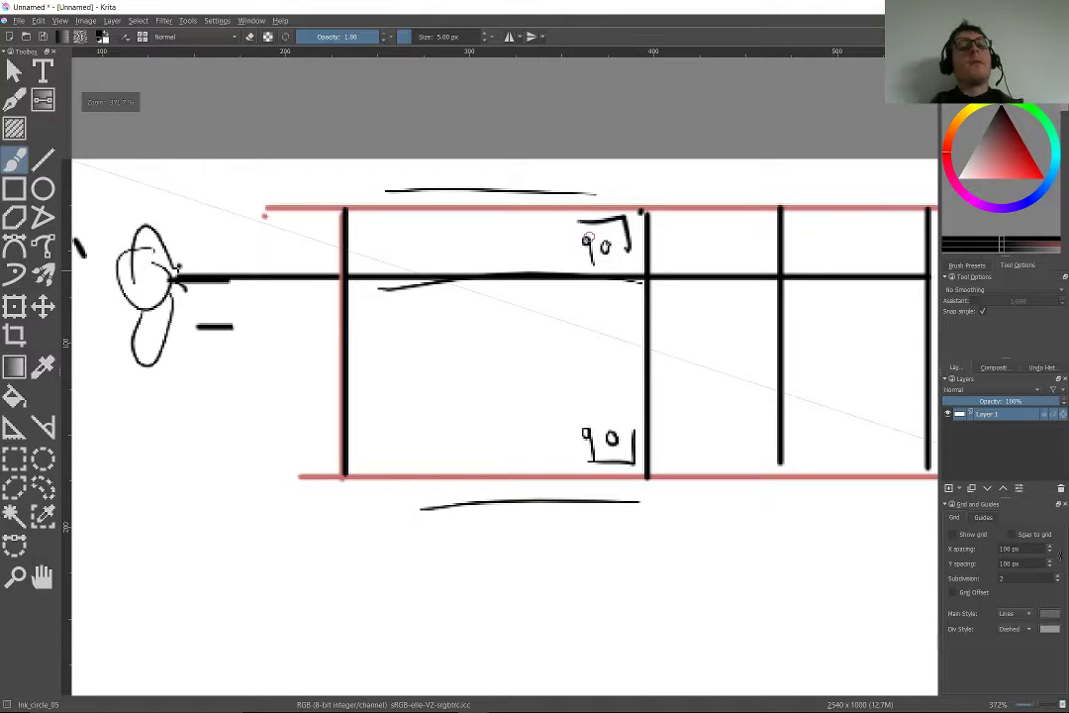
pyautogui.scroll(-2, 255, 179)
pyautogui.moveTo(255, 179); pyautogui.dragTo(251, 253)
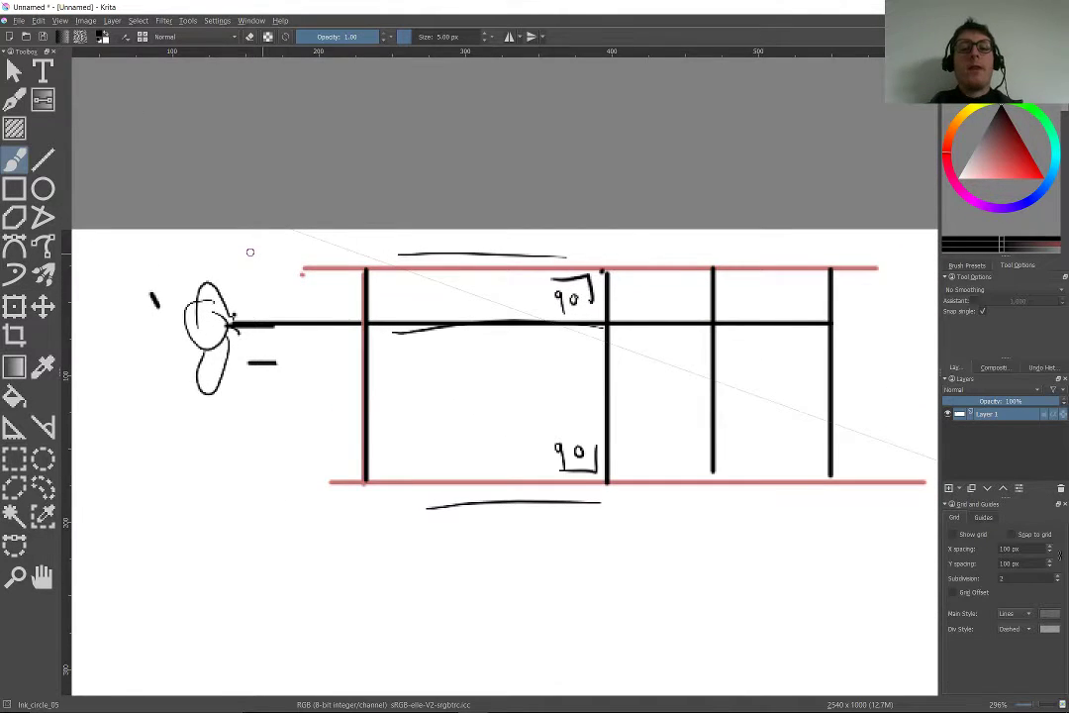
pyautogui.moveTo(713, 255); pyautogui.dragTo(472, 250)
pyautogui.scroll(1, 473, 268)
pyautogui.moveTo(337, 233); pyautogui.dragTo(603, 220)
pyautogui.scroll(-5, 227, 217)
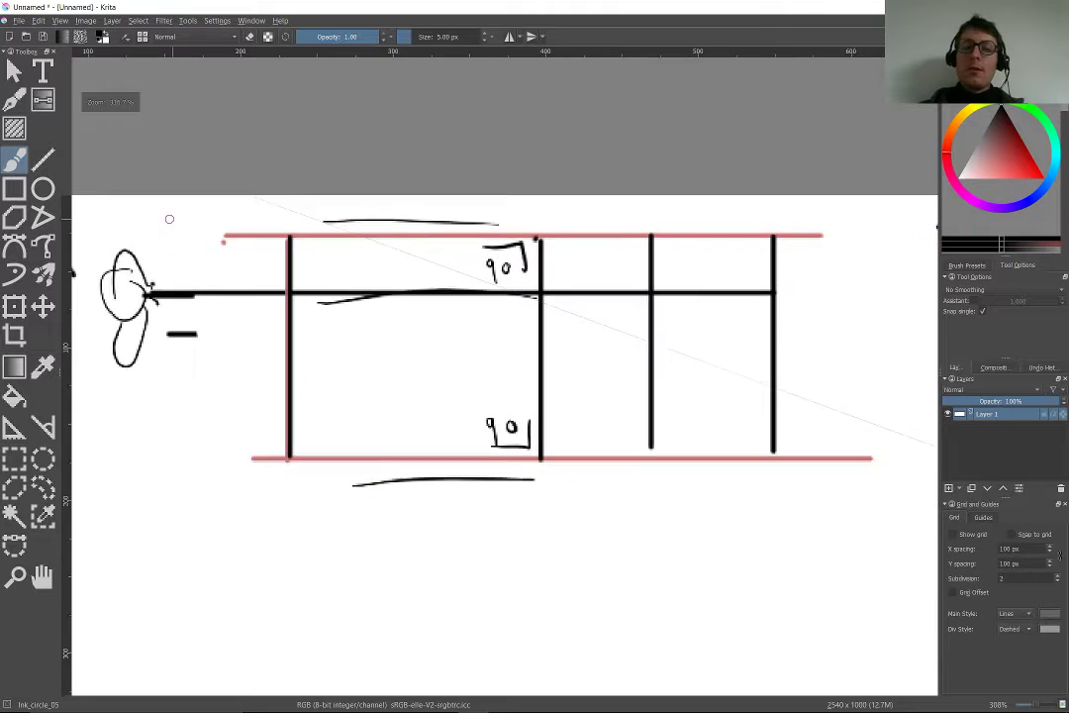
pyautogui.moveTo(297, 614); pyautogui.dragTo(226, 383)
pyautogui.scroll(-6, 328, 435)
pyautogui.moveTo(593, 381); pyautogui.dragTo(445, 367)
pyautogui.scroll(2, 633, 384)
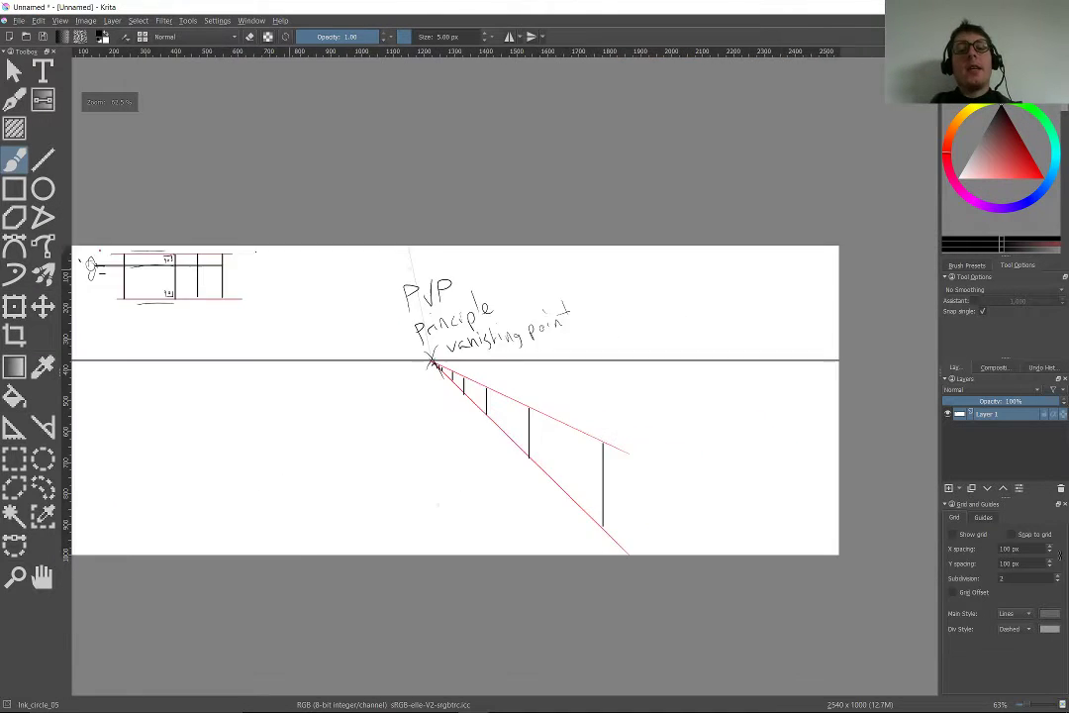
# - Turn on assistant snapping and draw two light red freehand lines from the vanishing point to the canvas's lower edge, beside the existing receding pair
pyautogui.moveTo(393, 265); pyautogui.dragTo(498, 270)
pyautogui.scroll(1, 498, 270)
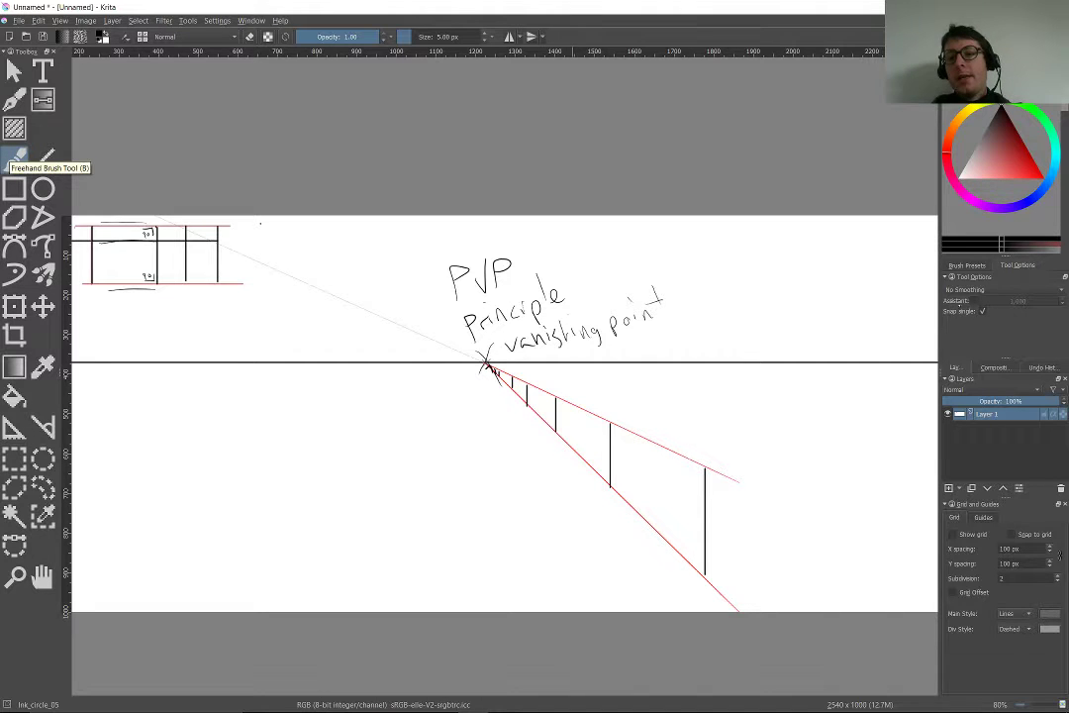
pyautogui.click(974, 300)
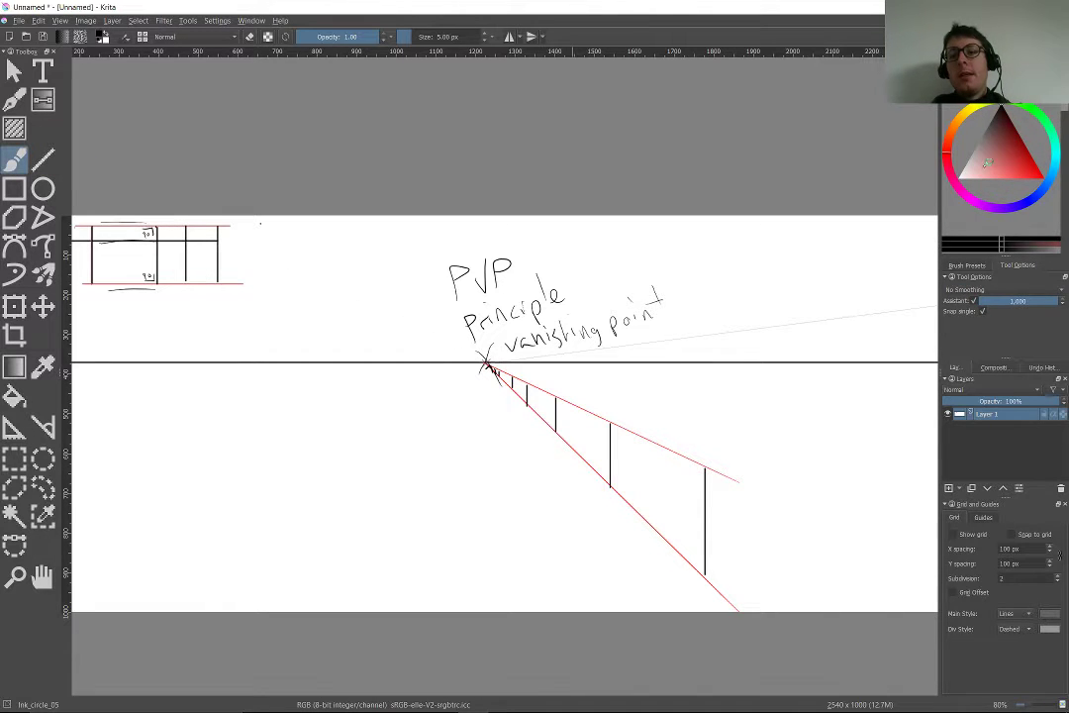
pyautogui.click(1041, 177)
pyautogui.click(1002, 169)
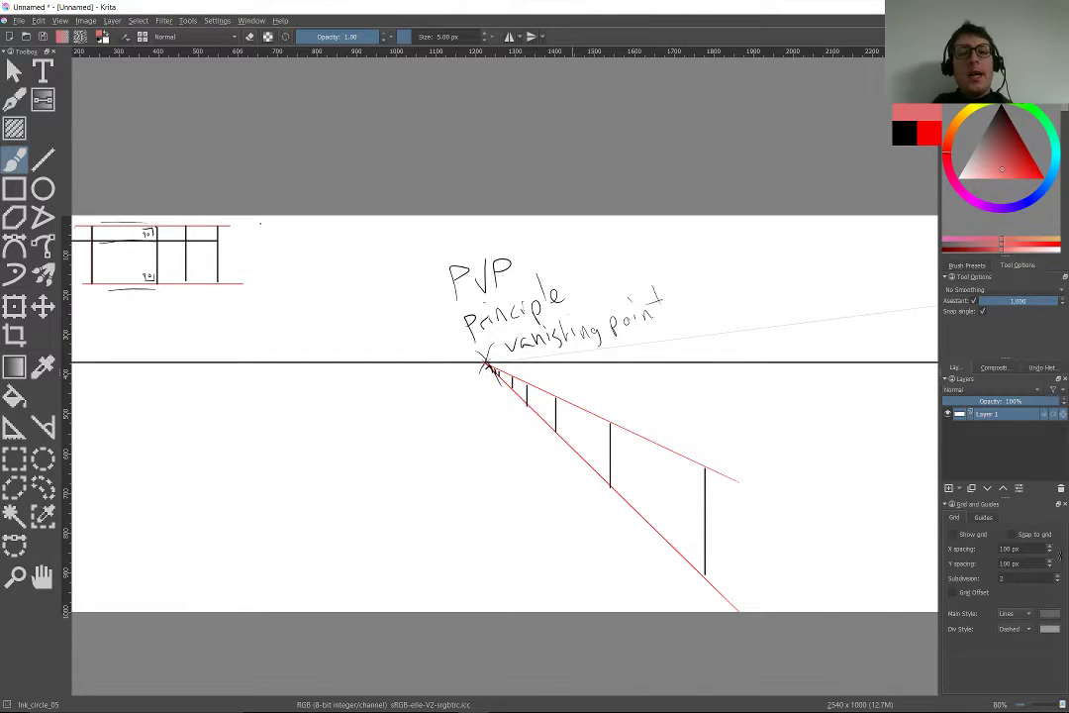
pyautogui.moveTo(484, 374); pyautogui.dragTo(421, 612)
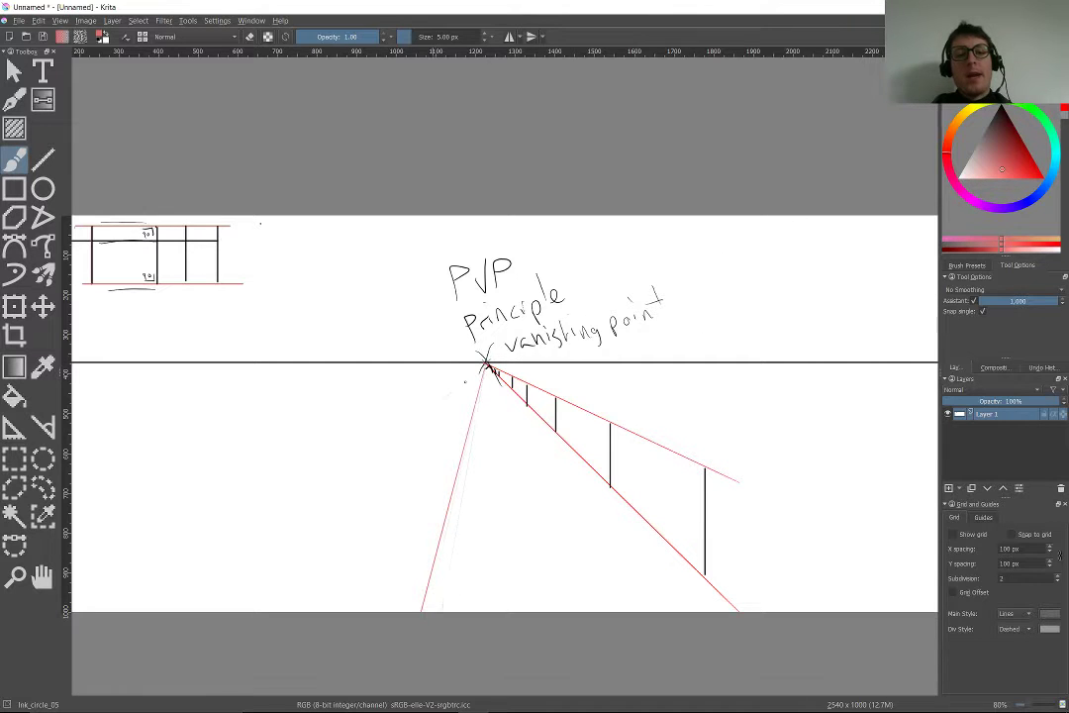
pyautogui.moveTo(484, 376); pyautogui.dragTo(472, 607)
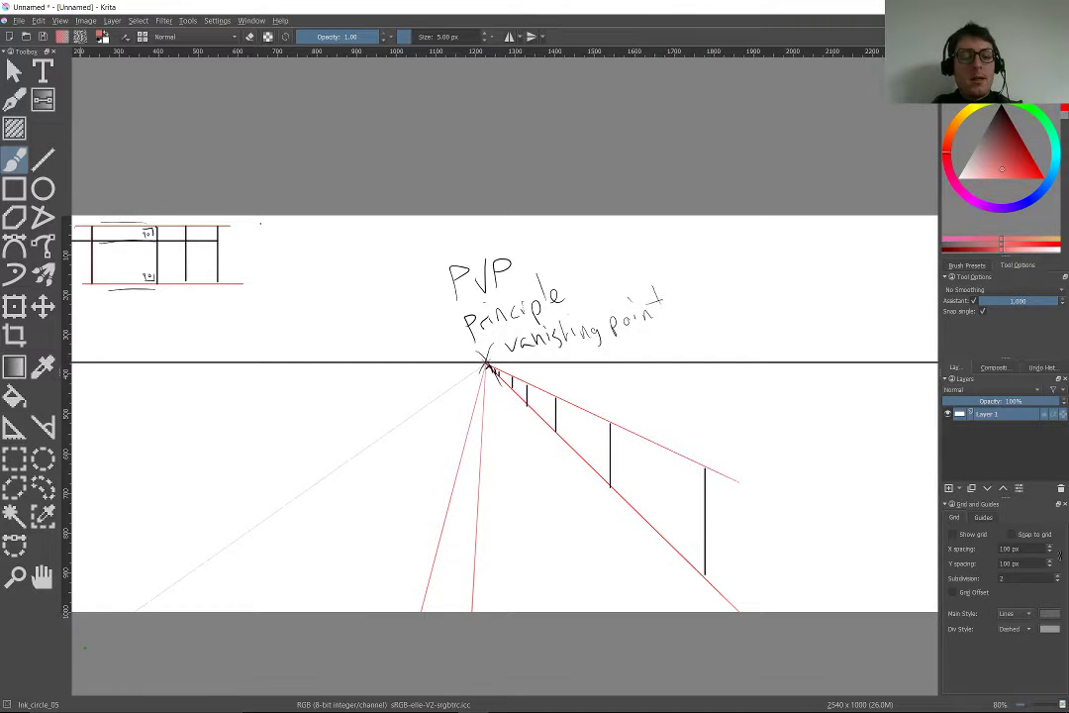
pyautogui.hotkey('ctrl', 'z')
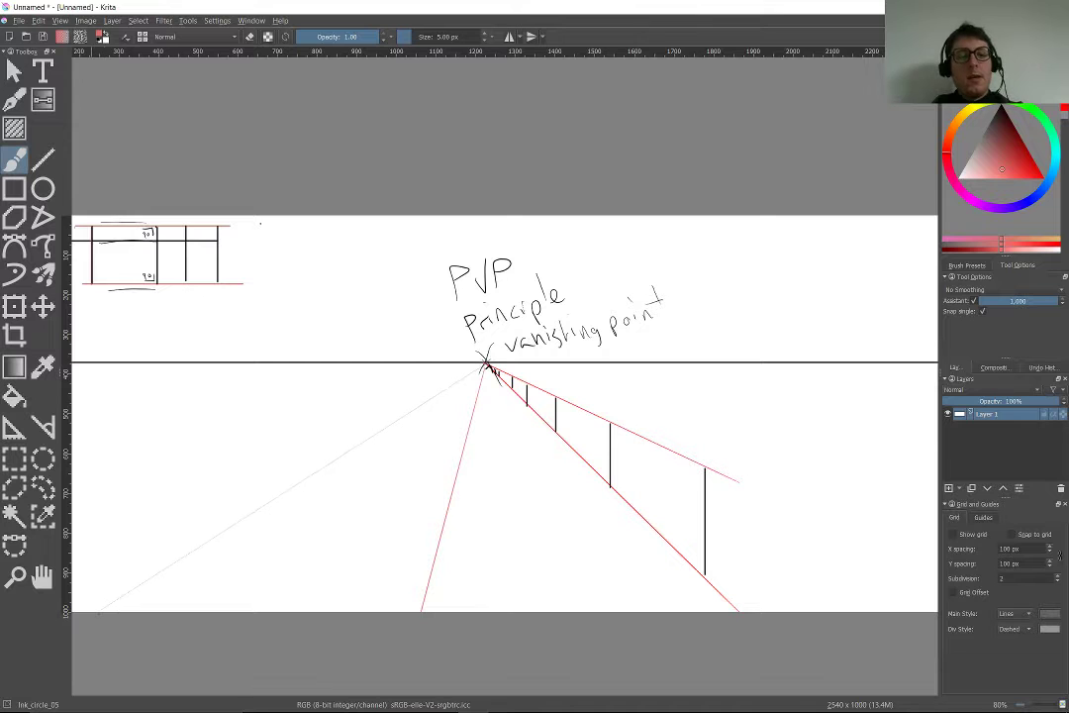
pyautogui.moveTo(91, 621); pyautogui.dragTo(484, 364)
# - Draw five black horizontal lines, 4 px thick, between the two new light red lines, spaced closer toward the vanishing point
pyautogui.moveTo(297, 432); pyautogui.dragTo(446, 328)
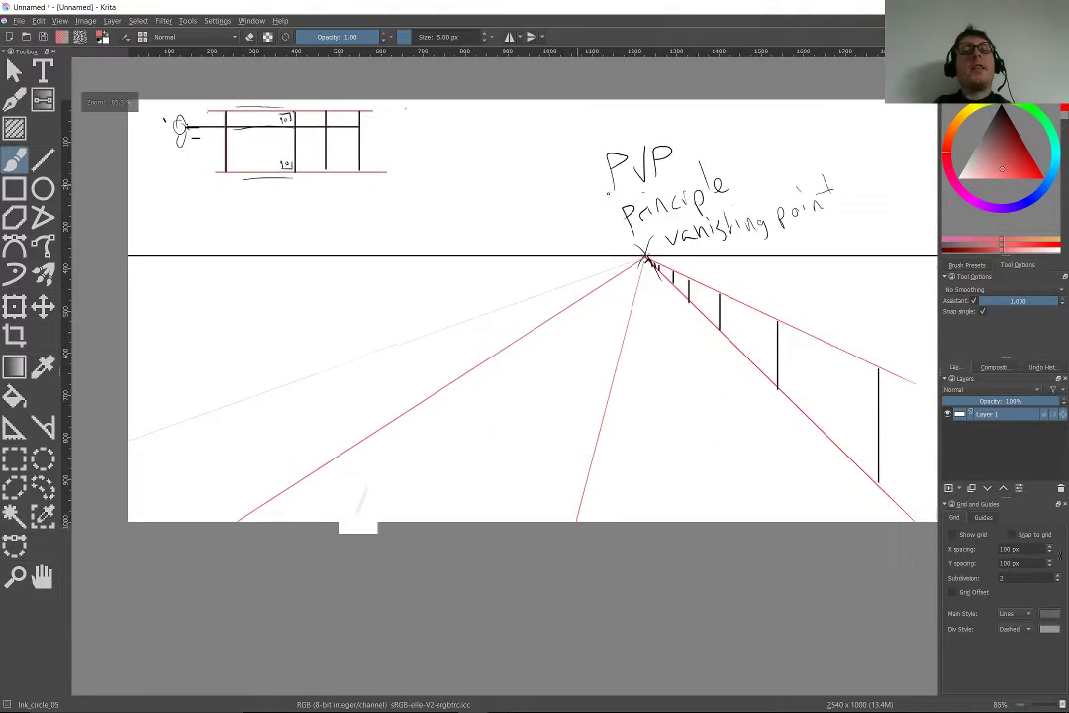
pyautogui.scroll(4, 446, 381)
pyautogui.scroll(-3, 495, 426)
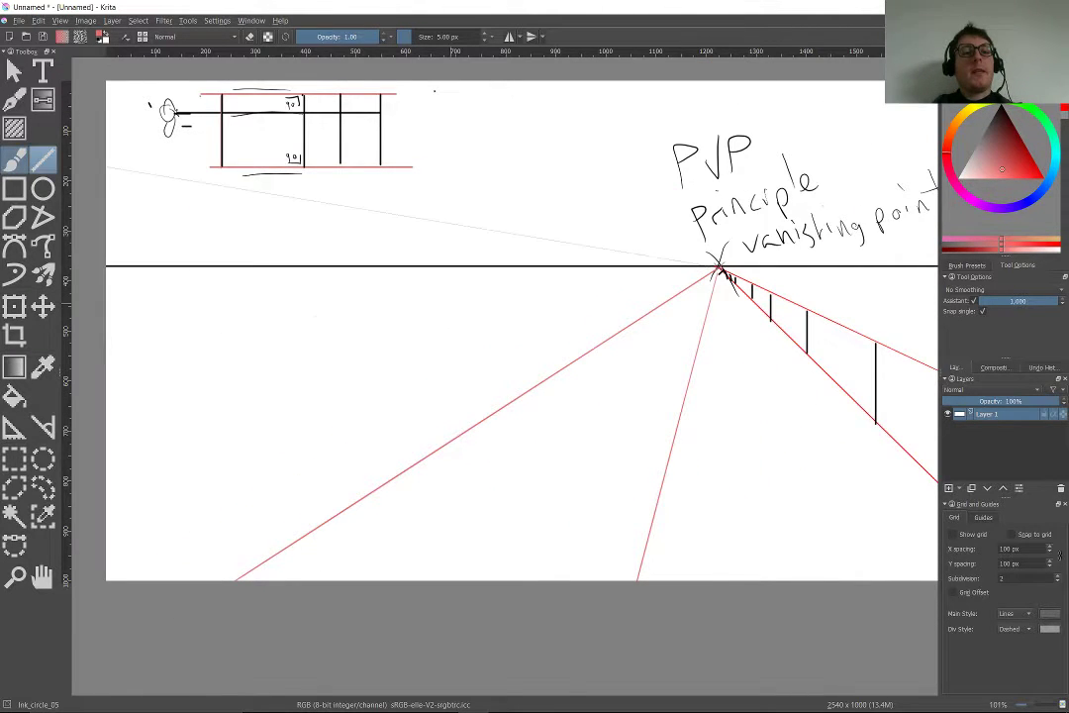
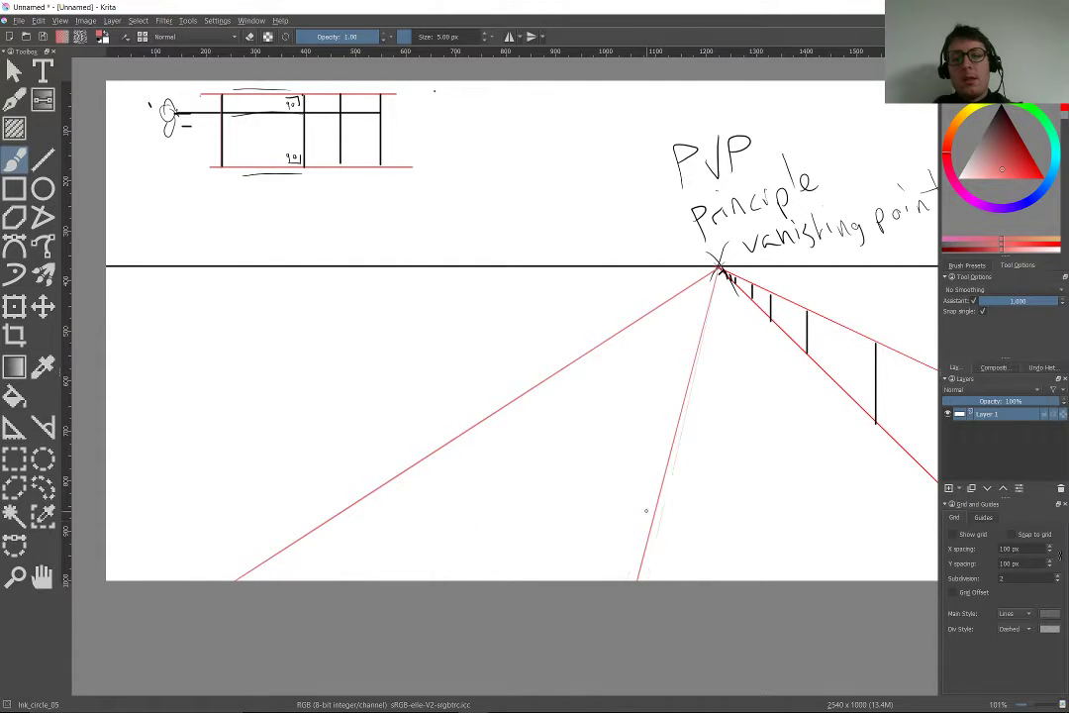
pyautogui.moveTo(350, 534); pyautogui.dragTo(345, 535)
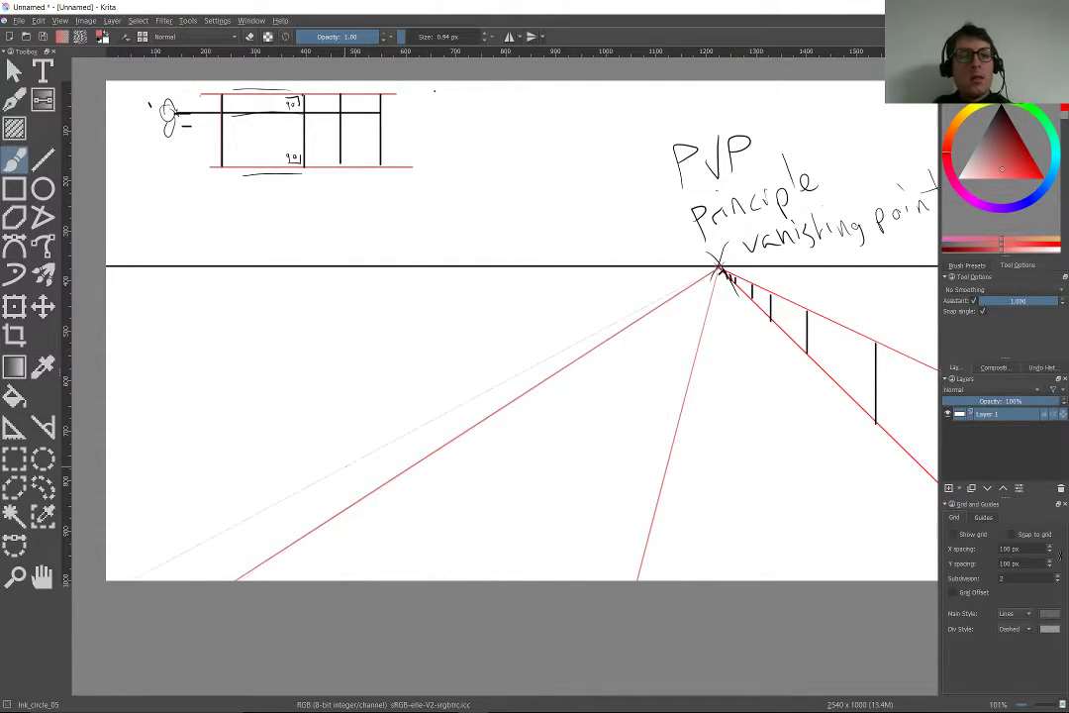
pyautogui.click(43, 159)
pyautogui.moveTo(651, 491); pyautogui.dragTo(379, 485)
pyautogui.press('d')
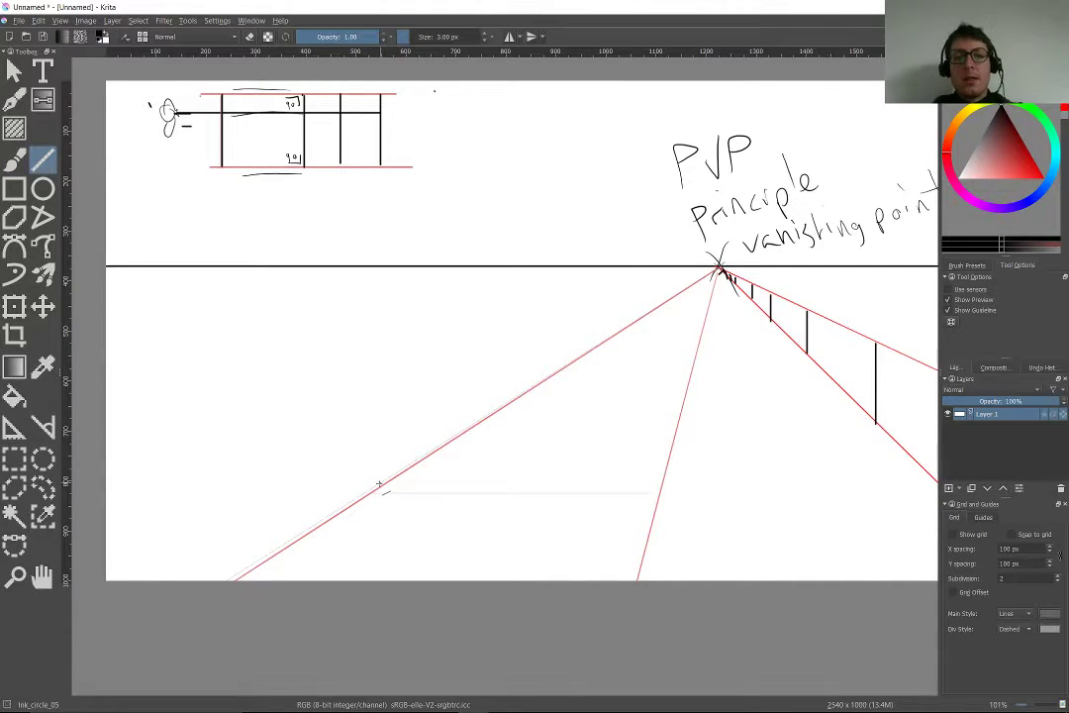
pyautogui.moveTo(662, 498); pyautogui.dragTo(362, 495)
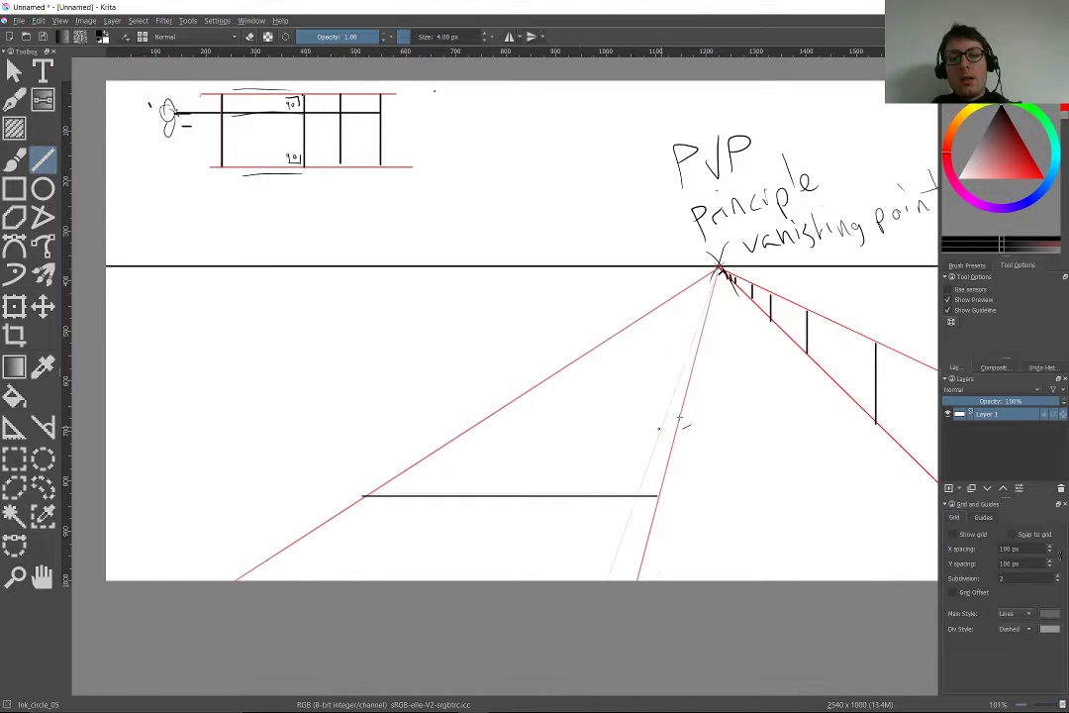
pyautogui.moveTo(676, 421); pyautogui.dragTo(478, 423)
pyautogui.moveTo(690, 370); pyautogui.dragTo(557, 370)
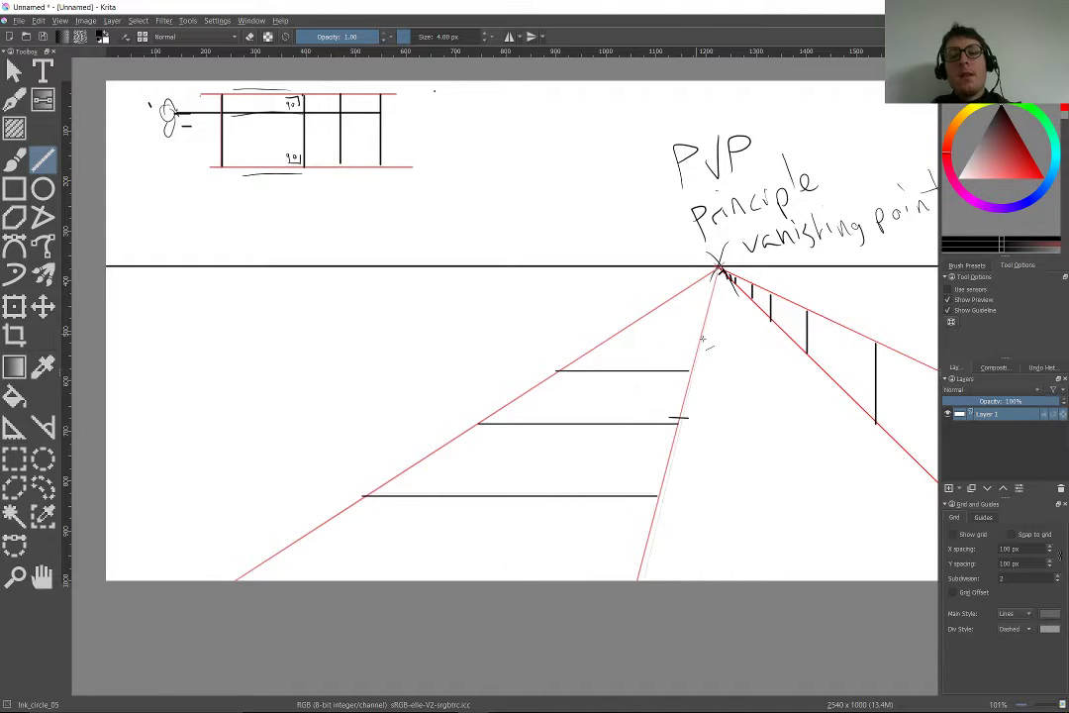
pyautogui.moveTo(696, 341); pyautogui.dragTo(607, 341)
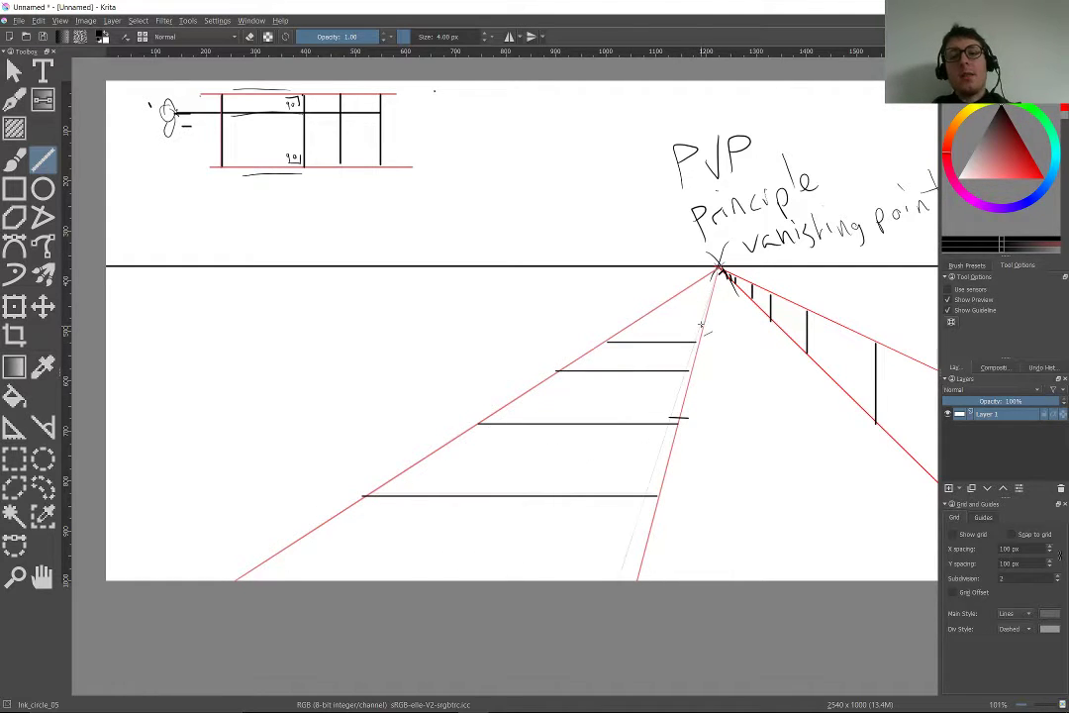
pyautogui.moveTo(700, 326); pyautogui.dragTo(608, 329)
# - Examine how the vertical lines between the original red pair are spaced as they recede to the vanishing point
pyautogui.scroll(3, 606, 325)
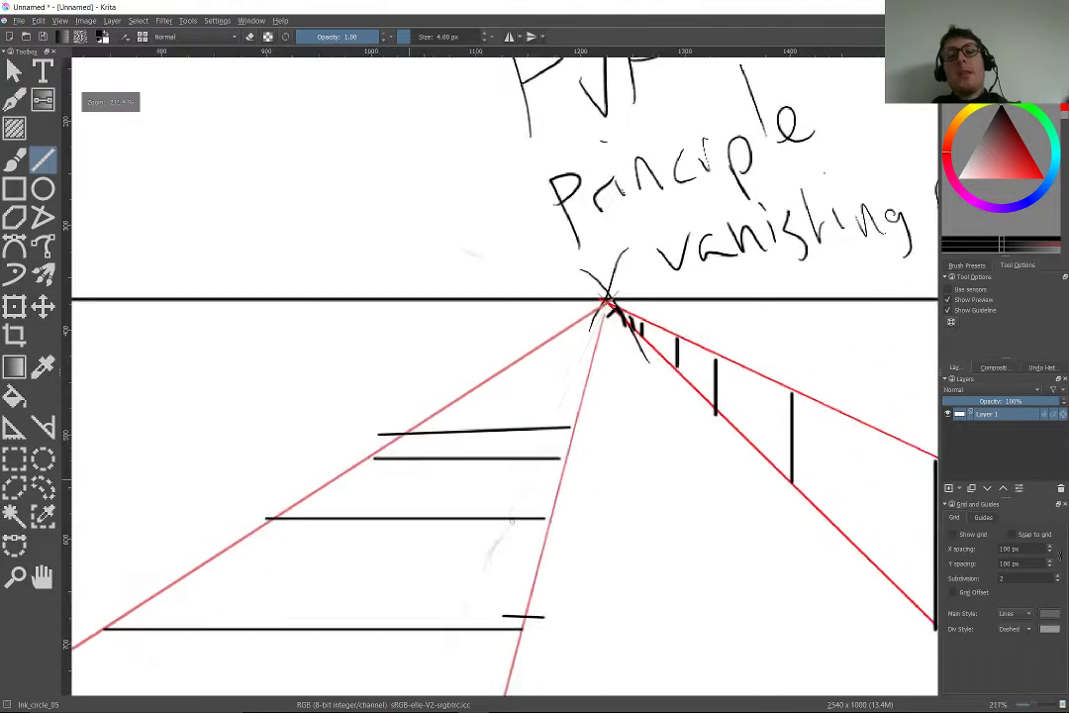
pyautogui.scroll(1, 512, 520)
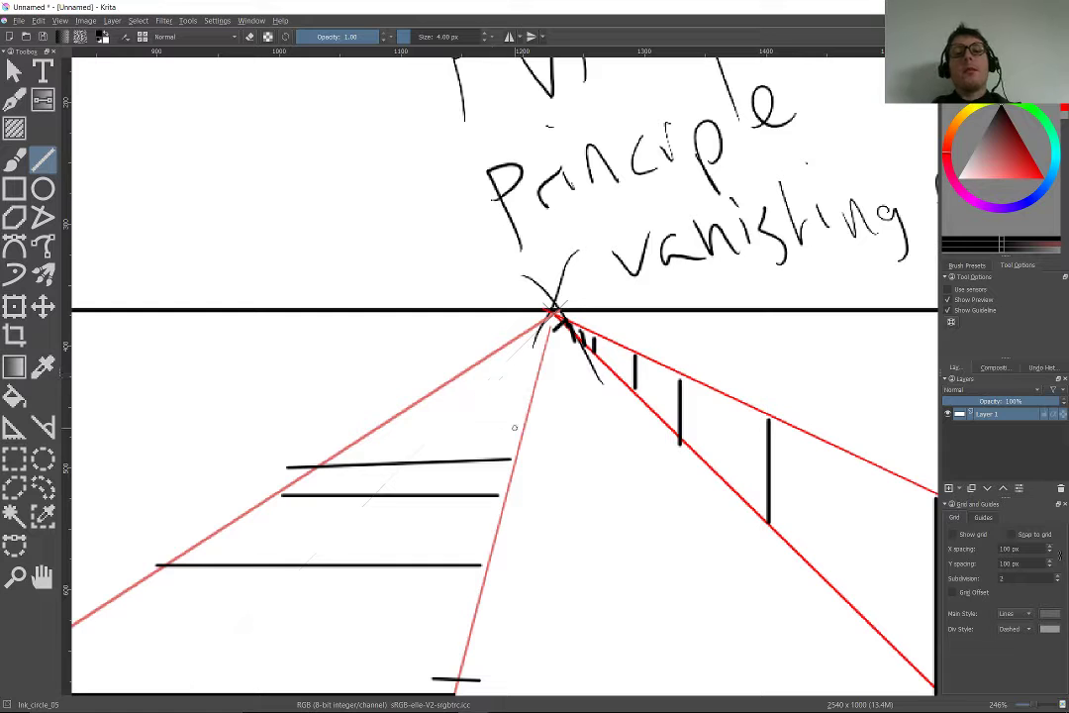
pyautogui.scroll(2, 669, 453)
pyautogui.moveTo(669, 454); pyautogui.dragTo(149, 149)
pyautogui.scroll(-4, 231, 188)
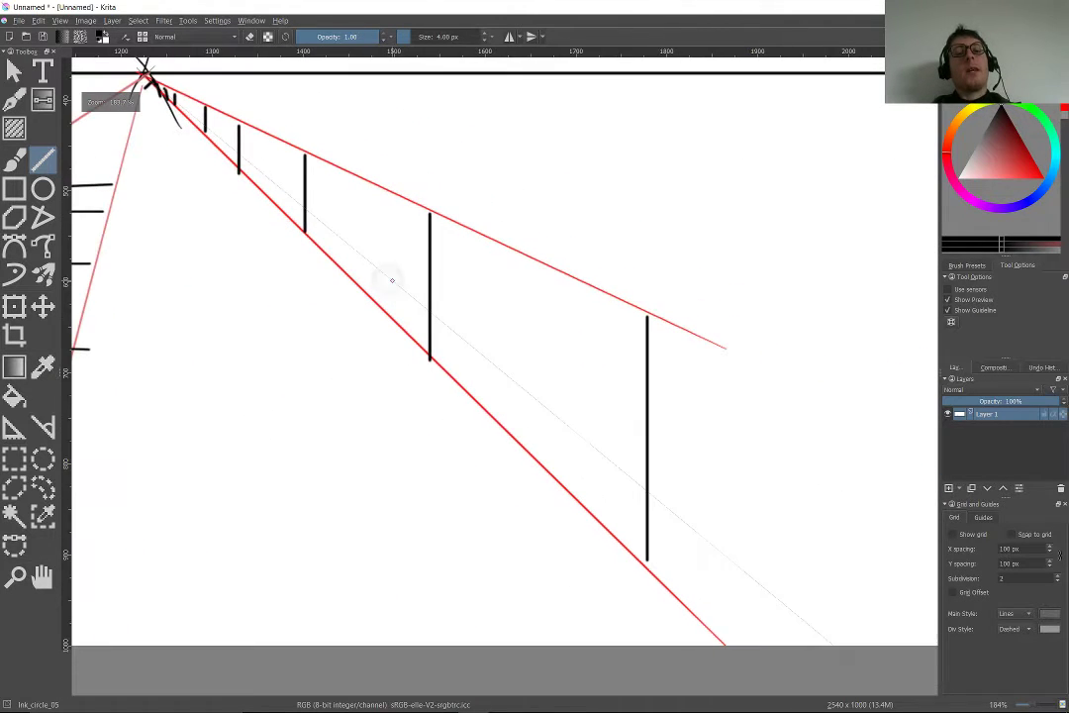
pyautogui.scroll(1, 639, 360)
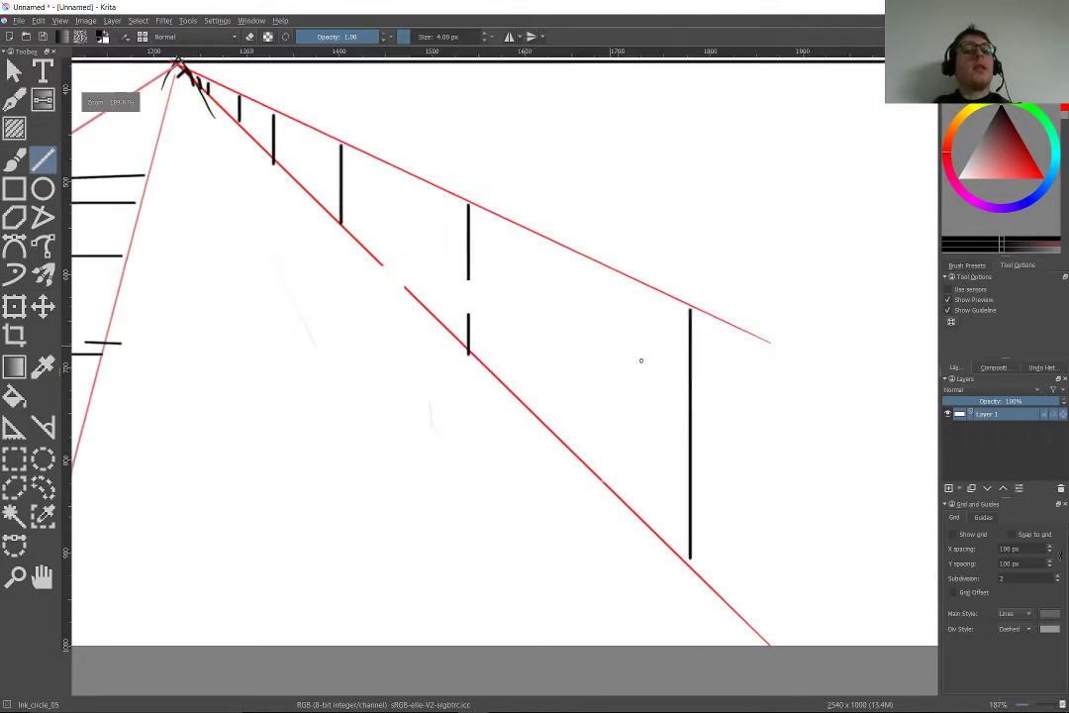
pyautogui.moveTo(639, 360); pyautogui.dragTo(1042, 392)
pyautogui.scroll(1, 515, 442)
# - Continue the black horizontal lines between the light red pair, ever shorter and closer together up to the vanishing point
pyautogui.moveTo(514, 443); pyautogui.dragTo(597, 693)
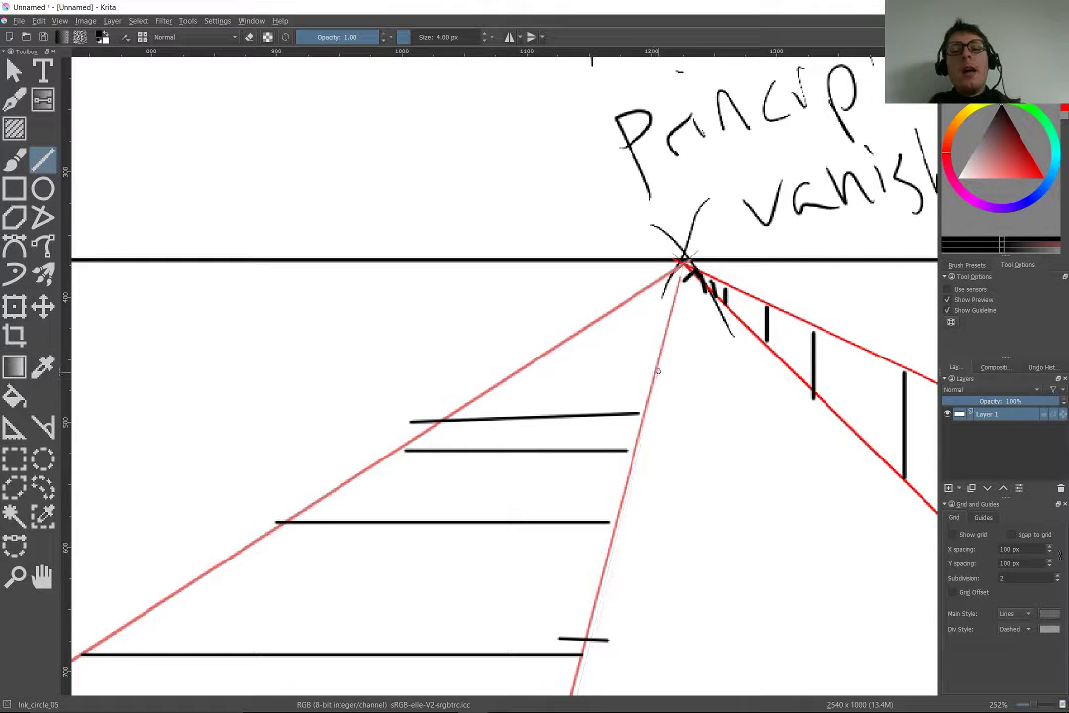
pyautogui.moveTo(654, 376); pyautogui.dragTo(514, 375)
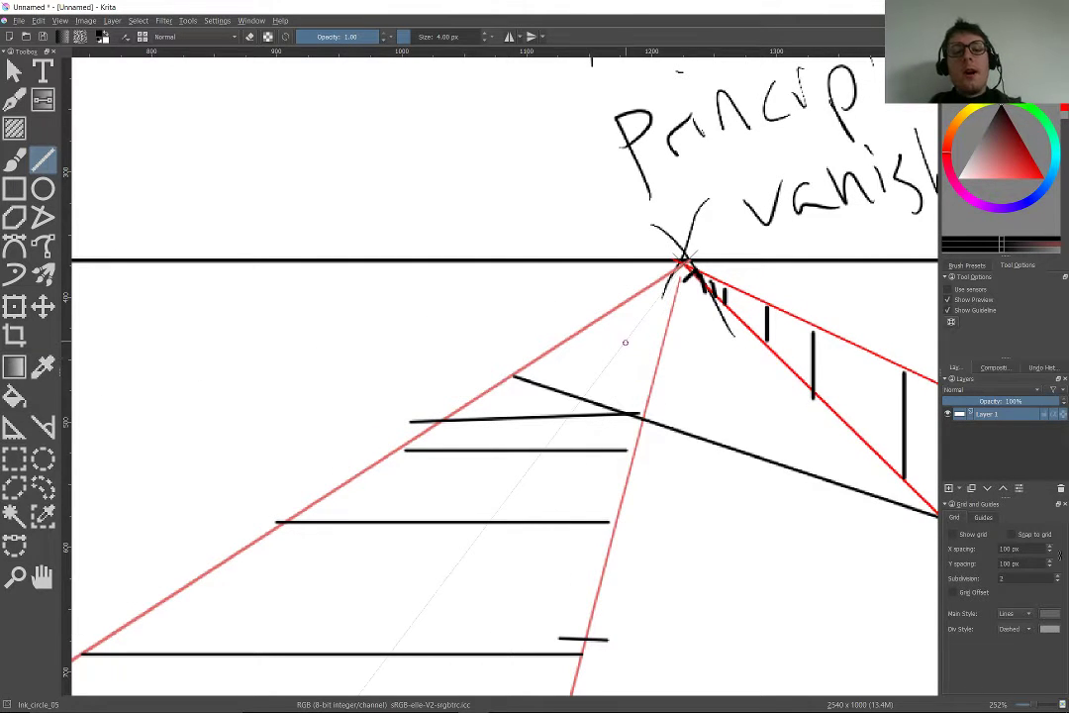
pyautogui.hotkey('ctrl', 'z')
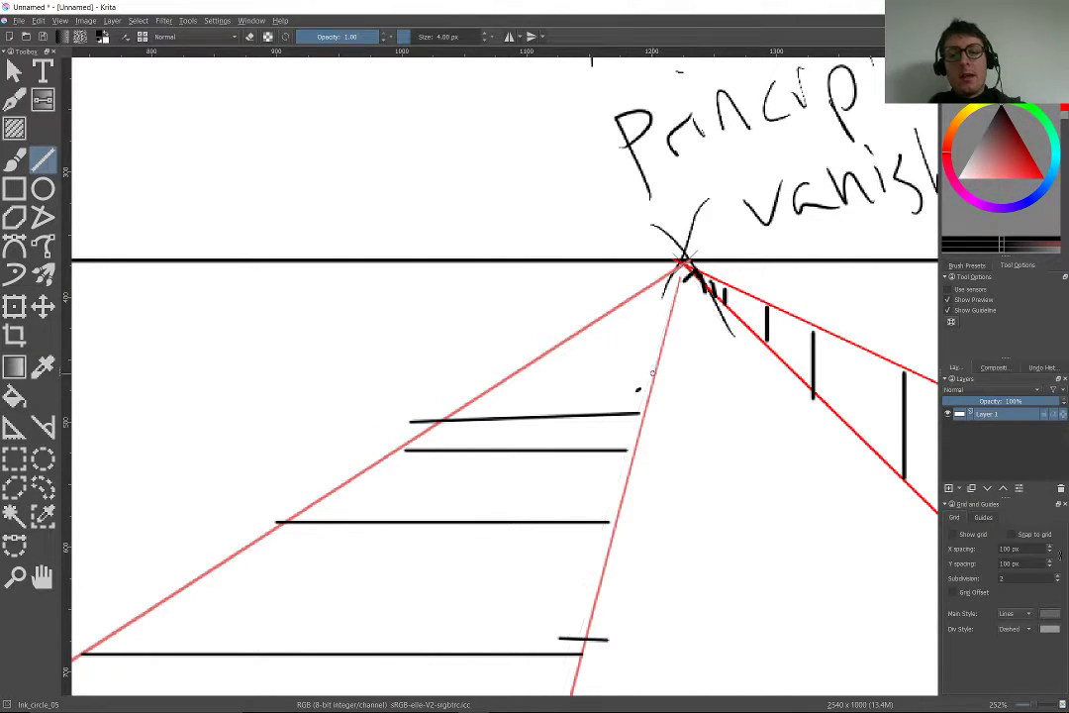
pyautogui.moveTo(639, 374)
pyautogui.mouseDown()
pyautogui.moveTo(523, 363)
pyautogui.moveTo(522, 372)
pyautogui.mouseUp()
pyautogui.moveTo(673, 343); pyautogui.dragTo(551, 348)
pyautogui.moveTo(671, 324); pyautogui.dragTo(621, 321)
pyautogui.moveTo(628, 311); pyautogui.dragTo(679, 306)
pyautogui.moveTo(675, 295)
pyautogui.mouseDown()
pyautogui.moveTo(621, 298)
pyautogui.moveTo(678, 299)
pyautogui.mouseUp()
pyautogui.moveTo(678, 291)
pyautogui.mouseDown()
pyautogui.moveTo(650, 293)
pyautogui.moveTo(649, 282)
pyautogui.mouseUp()
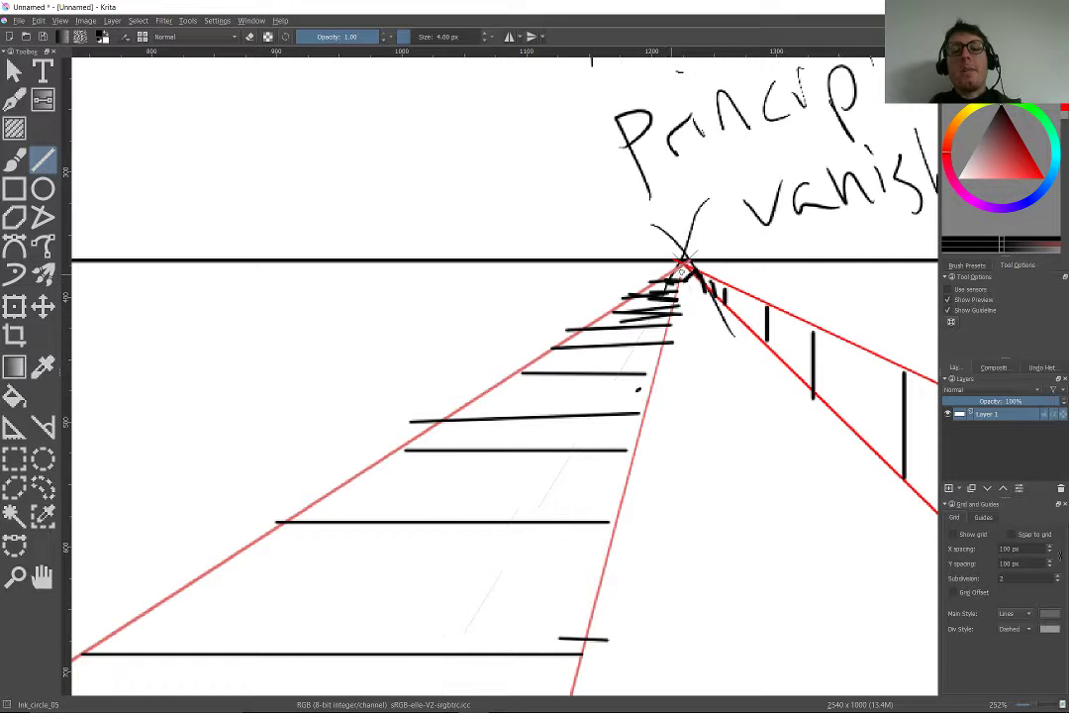
# - Draw two long black horizontal lines, one across the lower light red lines and one just above the horizon, and join them with a vertical line
pyautogui.scroll(-3, 366, 369)
pyautogui.scroll(-3, 367, 369)
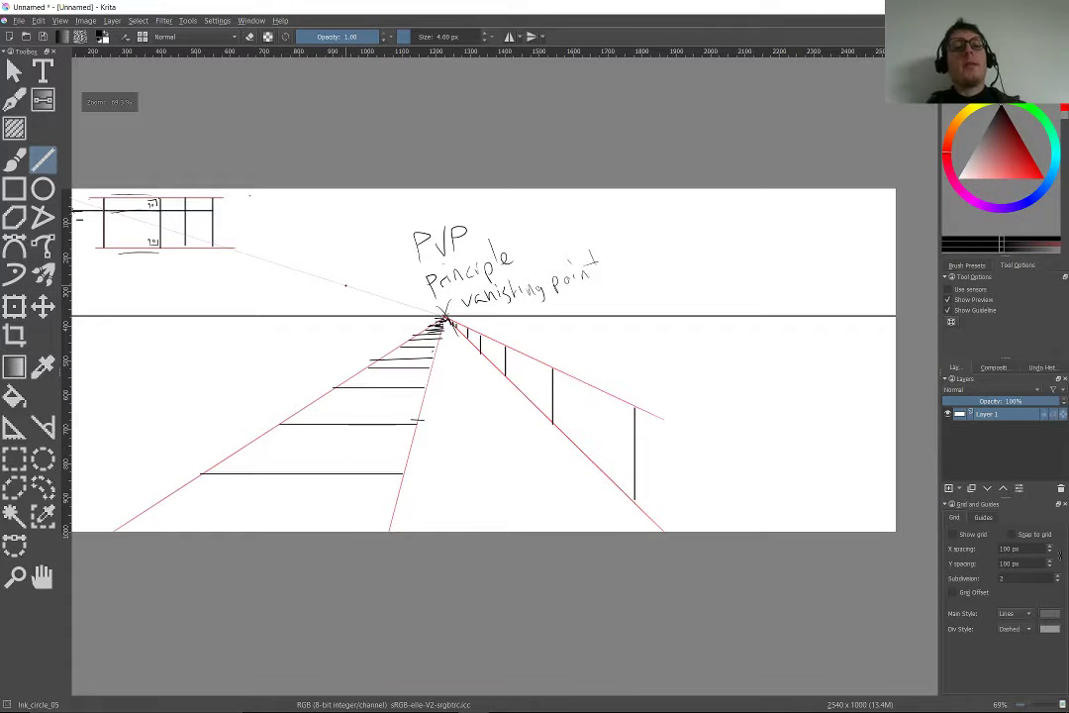
pyautogui.scroll(1, 277, 360)
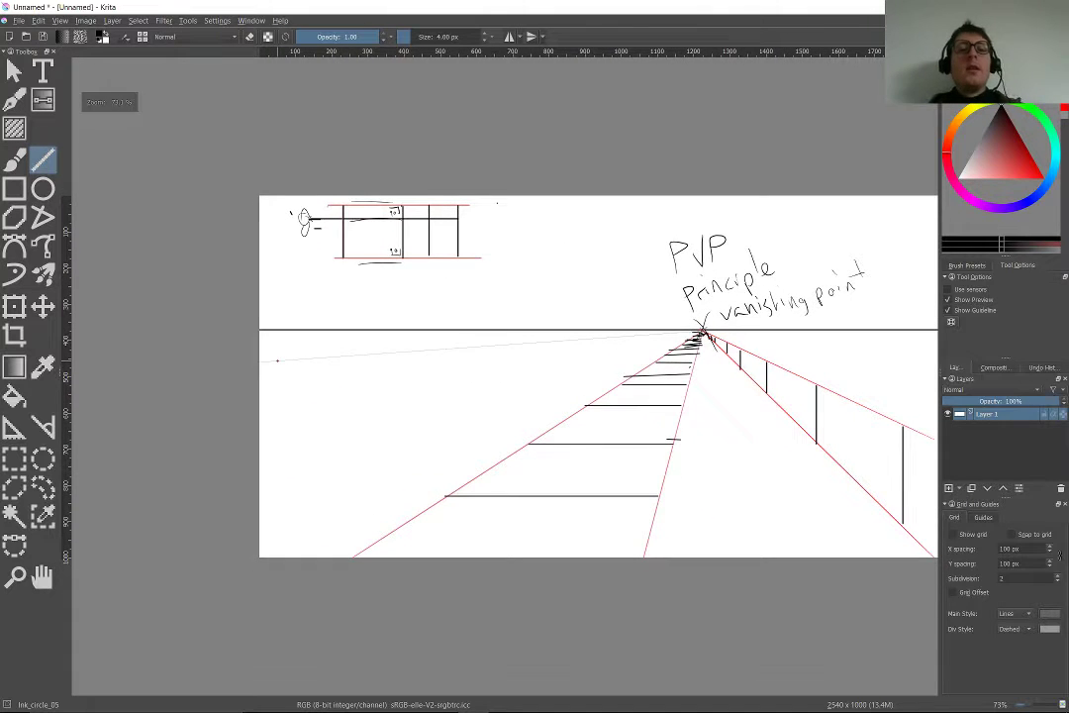
pyautogui.scroll(1, 634, 474)
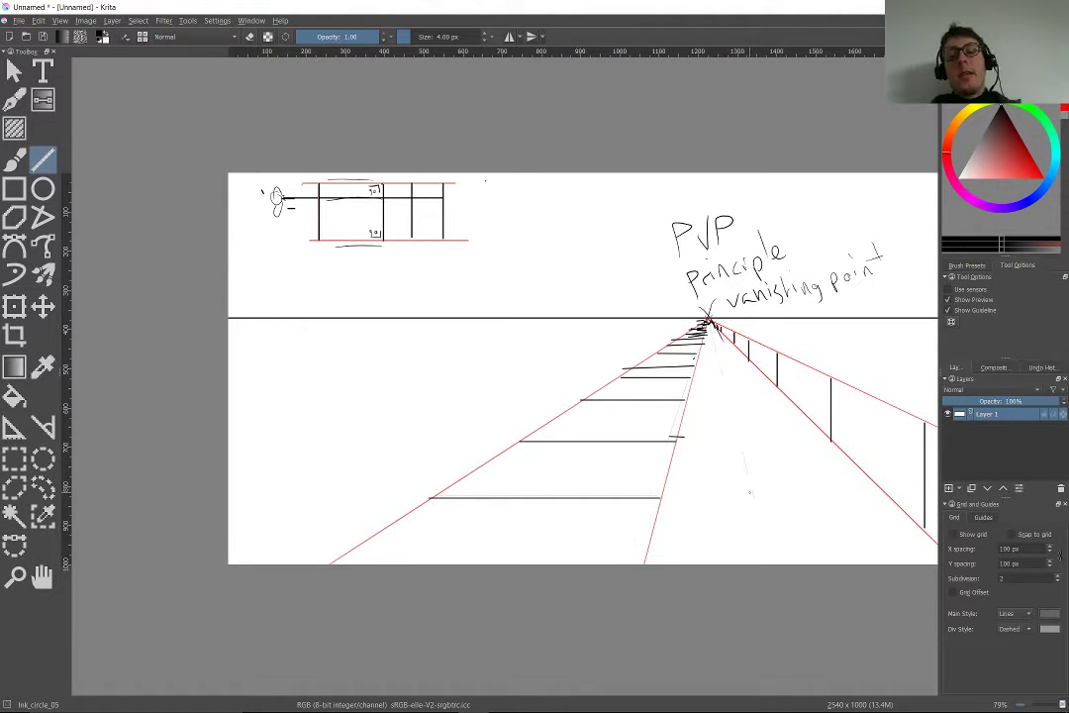
pyautogui.moveTo(744, 490)
pyautogui.mouseDown()
pyautogui.moveTo(448, 467)
pyautogui.moveTo(304, 524)
pyautogui.mouseUp()
pyautogui.moveTo(645, 301); pyautogui.dragTo(346, 301)
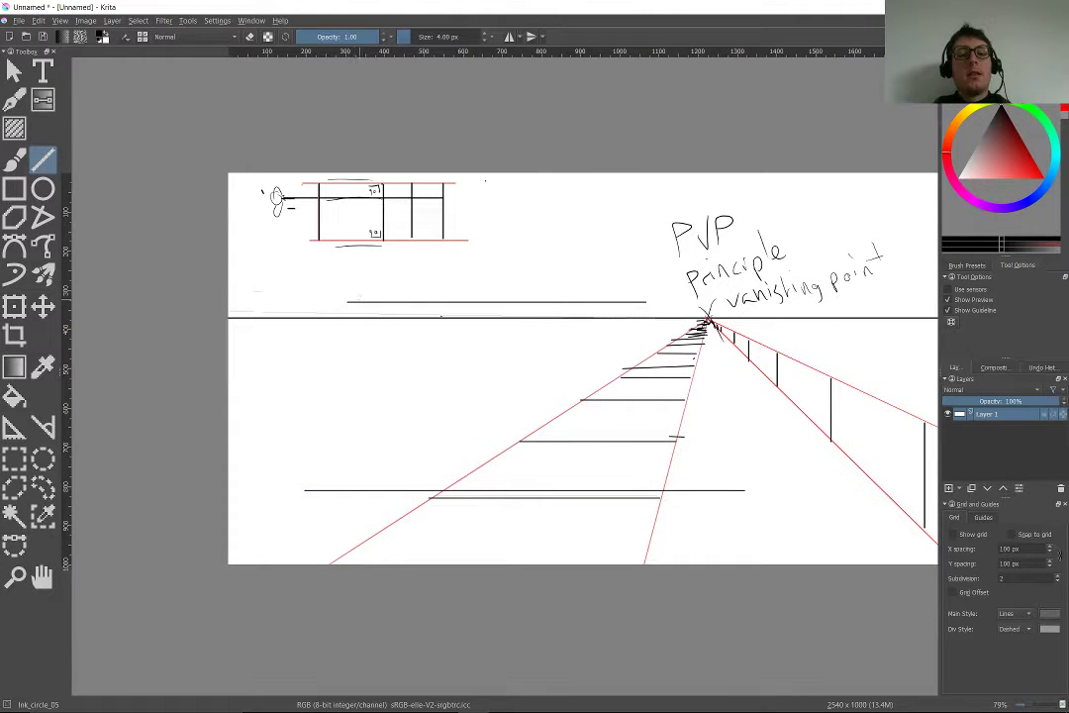
pyautogui.moveTo(443, 303); pyautogui.dragTo(443, 489)
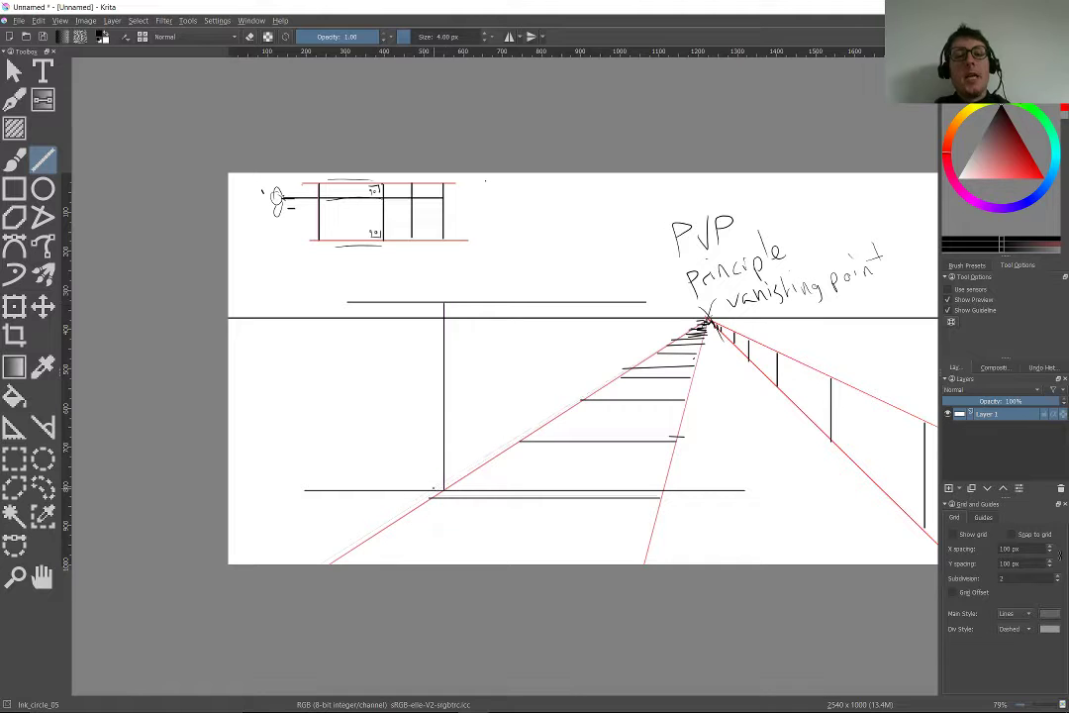
# - Turn off assistant snapping for the freehand brush and draw a right-angle mark where the new vertical meets the lower horizontal line
pyautogui.press('b')
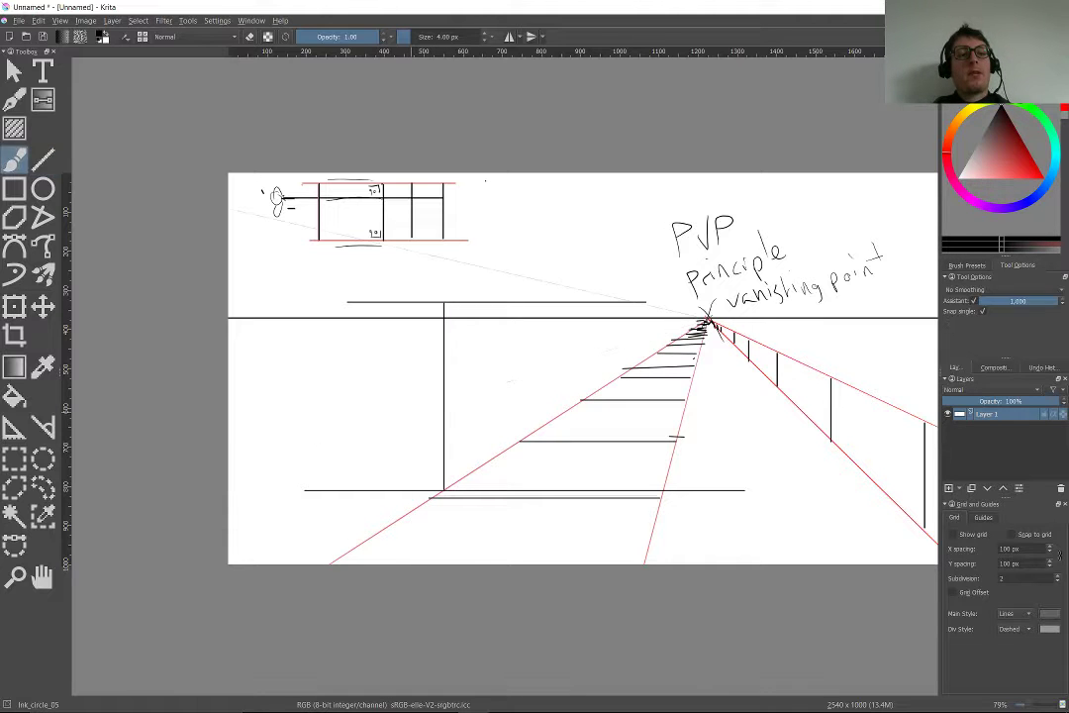
pyautogui.scroll(4, 289, 458)
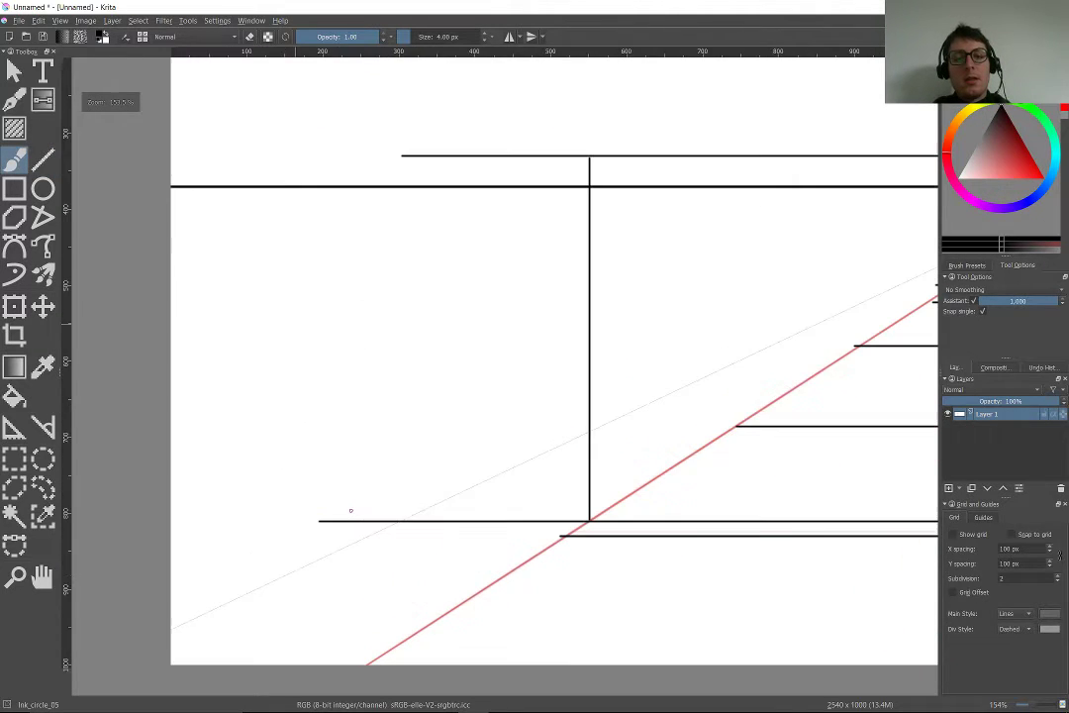
pyautogui.moveTo(548, 481); pyautogui.dragTo(561, 473)
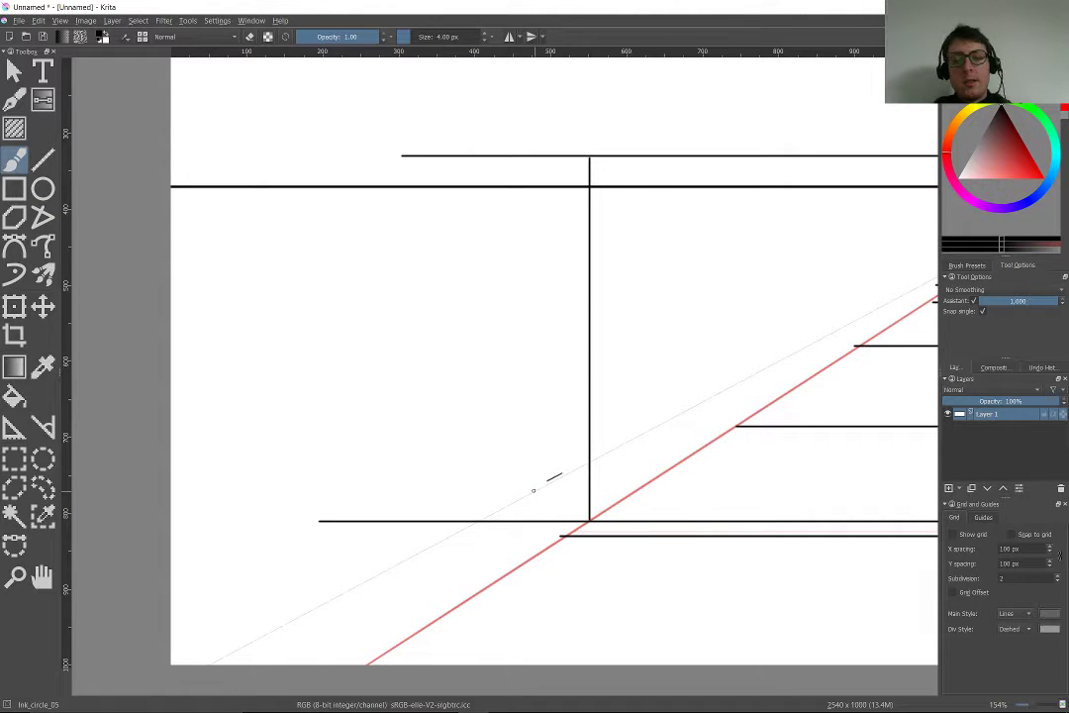
pyautogui.click(972, 300)
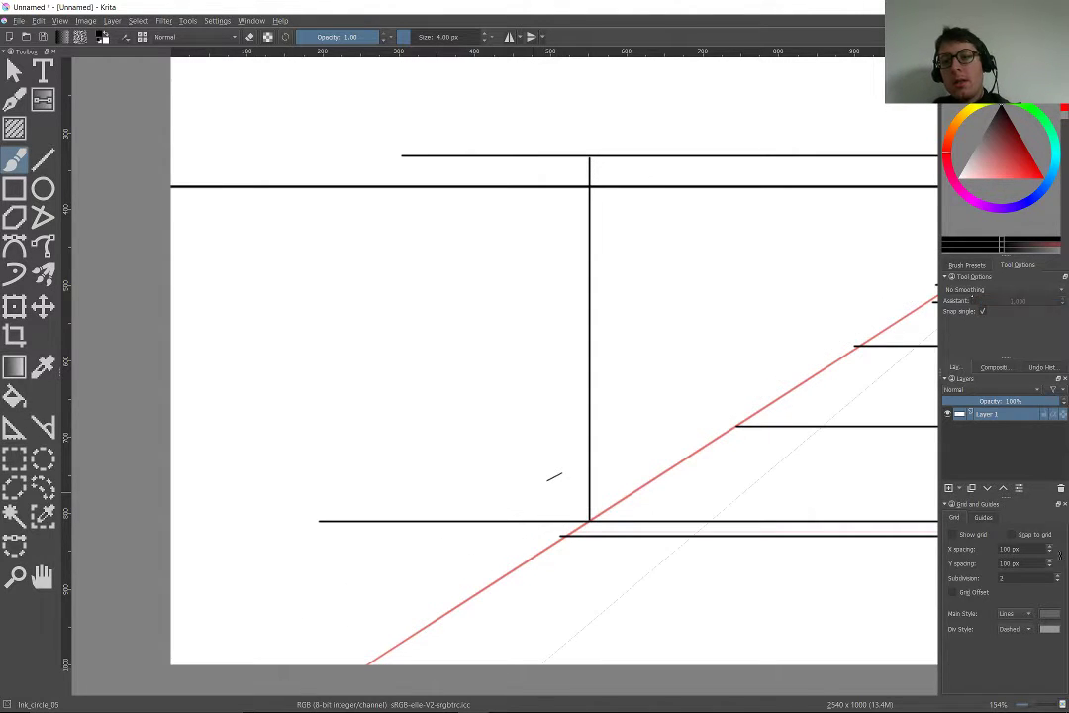
pyautogui.moveTo(565, 446)
pyautogui.mouseDown()
pyautogui.moveTo(564, 508)
pyautogui.moveTo(482, 510)
pyautogui.mouseUp()
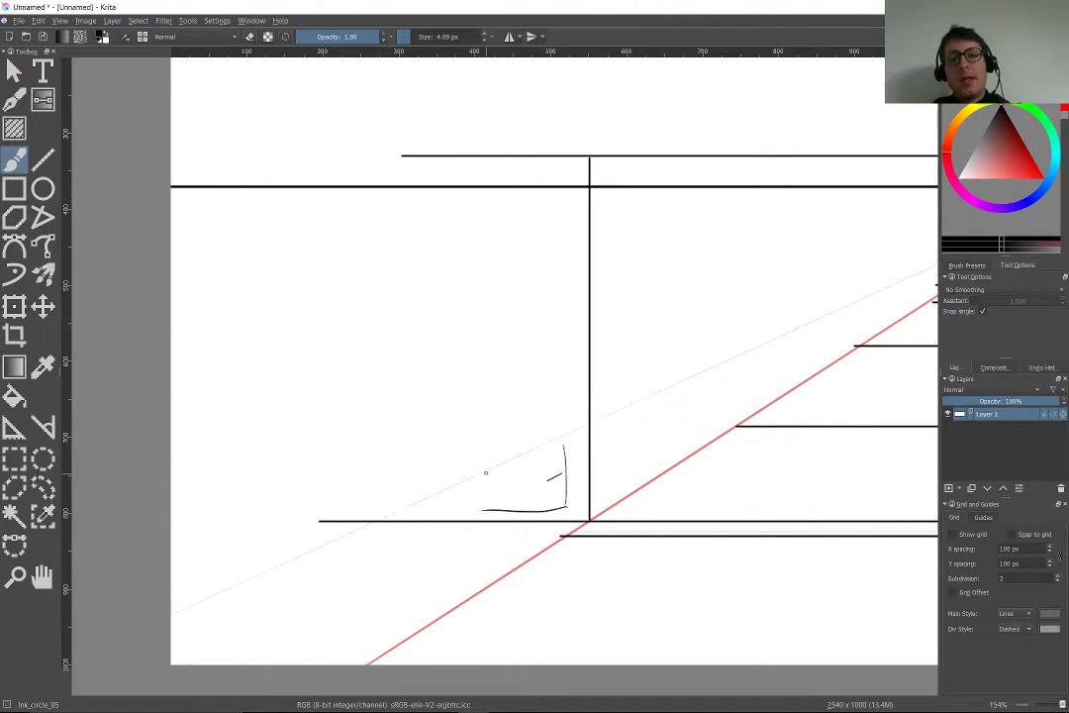
# - Draw freehand right-angle marks on both sides of the vertical's upper end and a stroke along the upper horizontal line
pyautogui.moveTo(570, 238)
pyautogui.mouseDown()
pyautogui.moveTo(569, 167)
pyautogui.moveTo(498, 174)
pyautogui.mouseUp()
pyautogui.moveTo(650, 164)
pyautogui.mouseDown()
pyautogui.moveTo(607, 162)
pyautogui.moveTo(611, 247)
pyautogui.mouseUp()
pyautogui.moveTo(624, 188); pyautogui.dragTo(639, 347)
pyautogui.scroll(2, 639, 347)
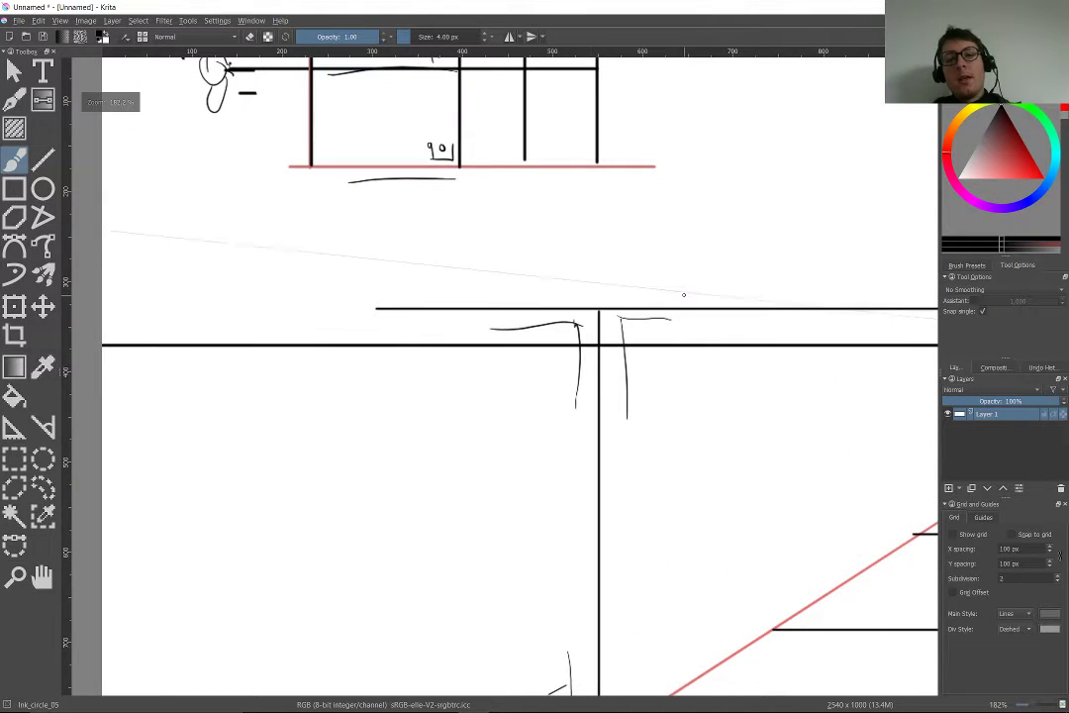
pyautogui.moveTo(683, 297); pyautogui.dragTo(424, 309)
pyautogui.scroll(-6, 419, 297)
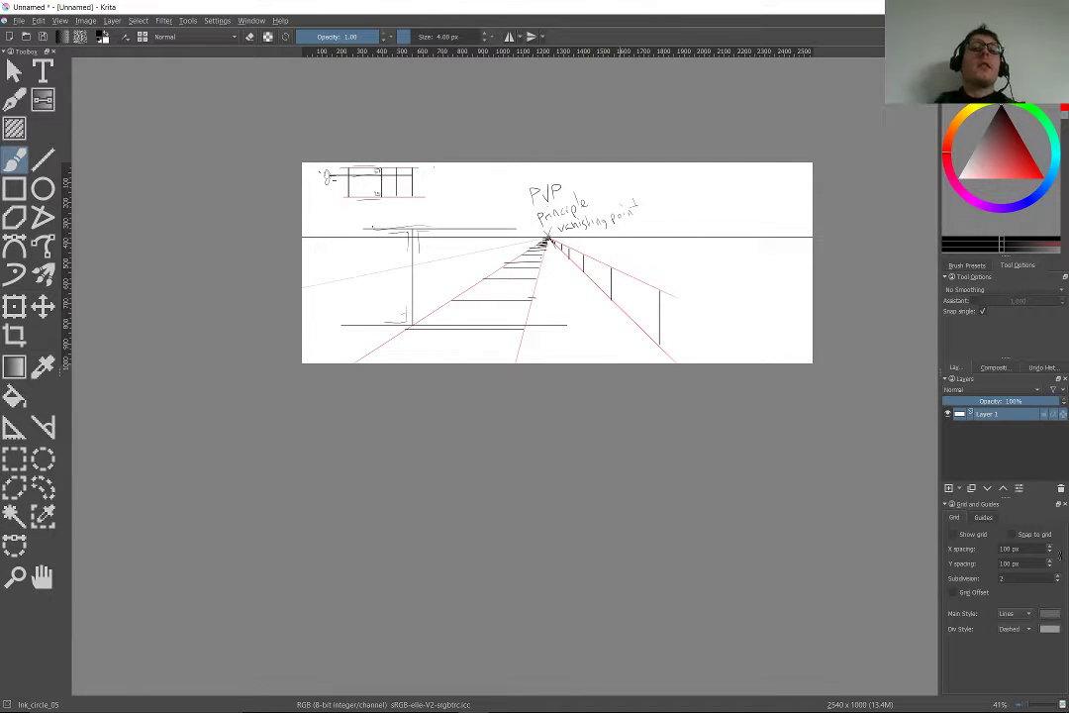
pyautogui.scroll(4, 476, 273)
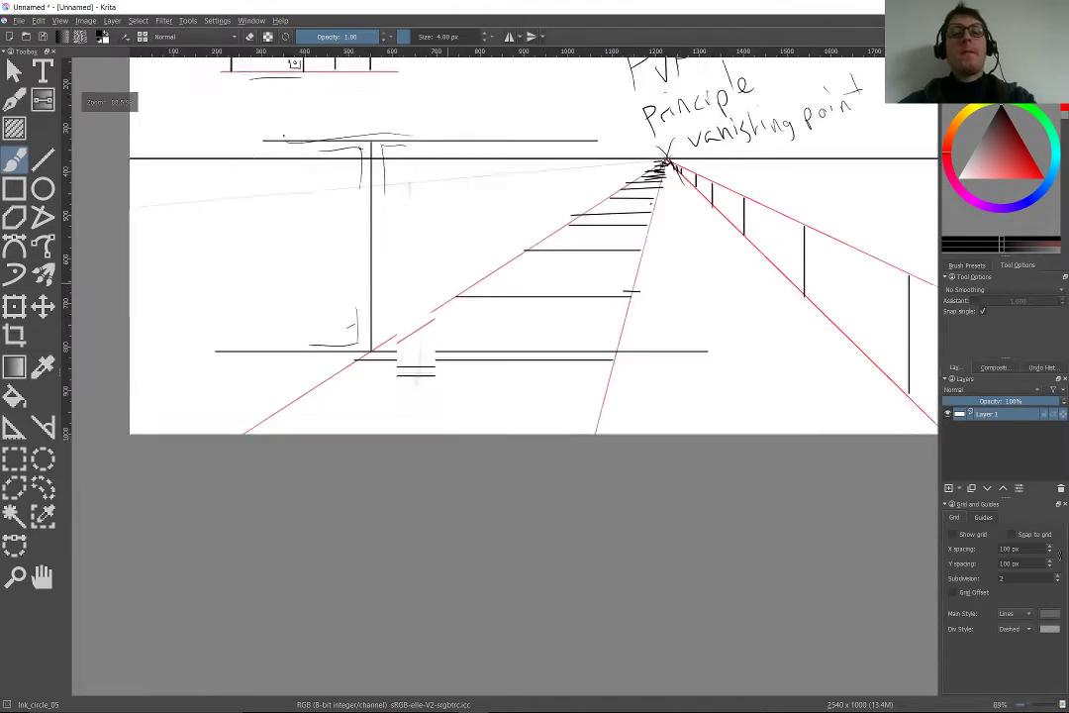
# - Place an artistic text object in the empty area above the horizon, beside the handwritten vanishing point label
pyautogui.scroll(-3, 591, 396)
pyautogui.scroll(3, 516, 347)
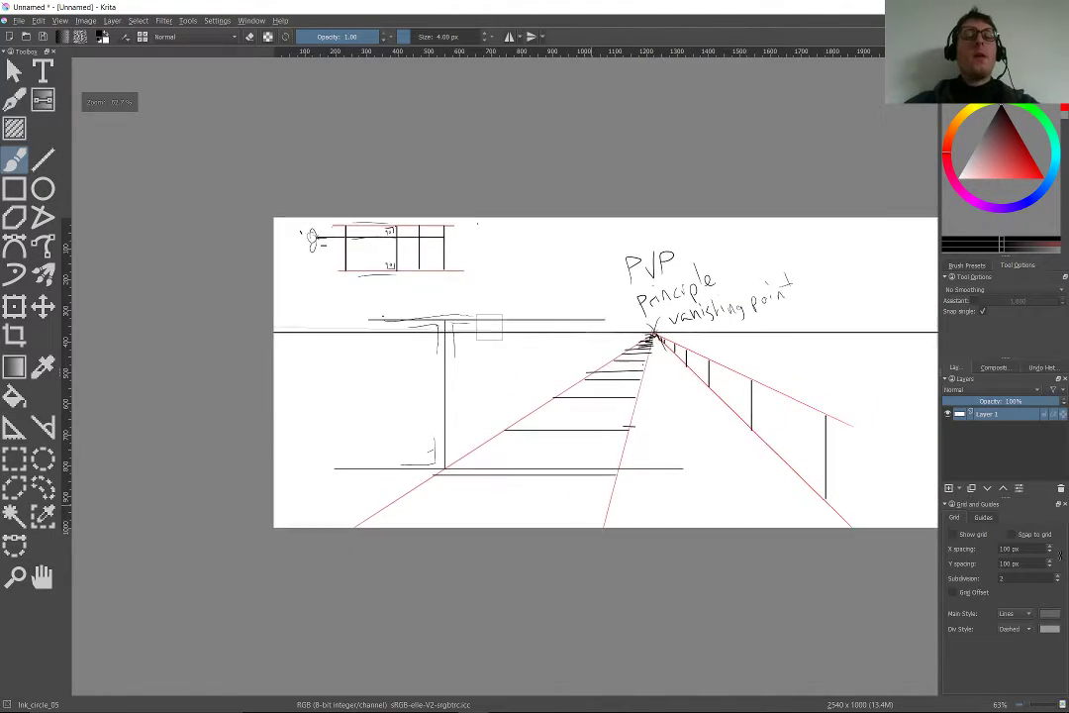
pyautogui.scroll(1, 514, 346)
pyautogui.moveTo(610, 296); pyautogui.dragTo(281, 351)
pyautogui.click(42, 69)
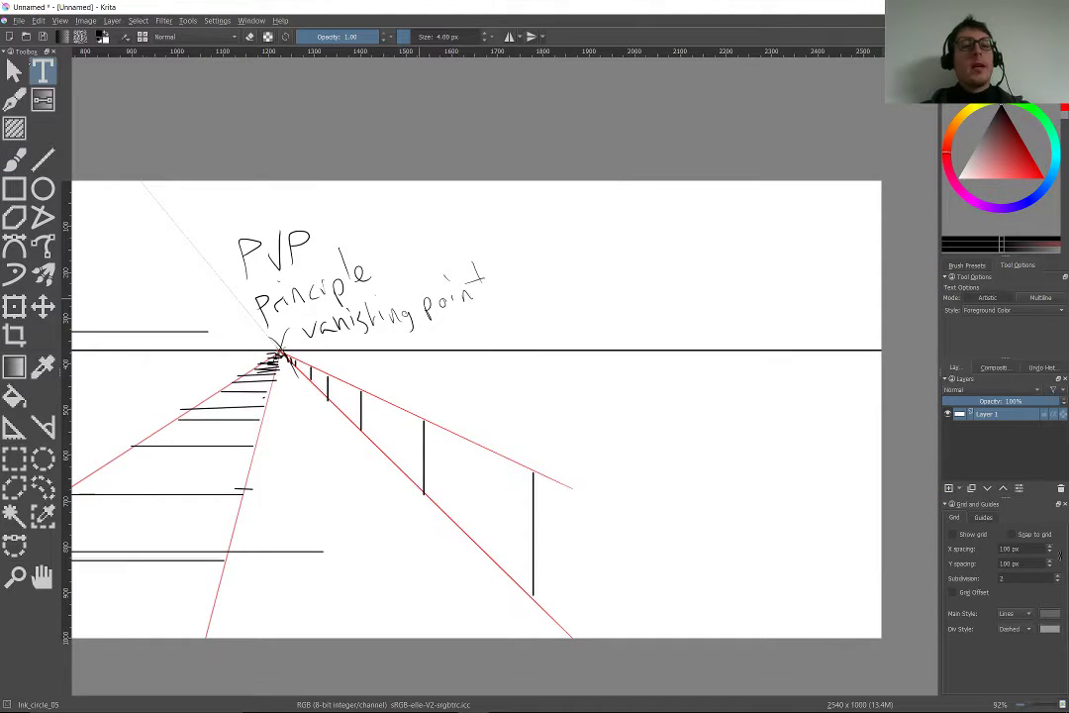
pyautogui.moveTo(595, 224); pyautogui.dragTo(731, 319)
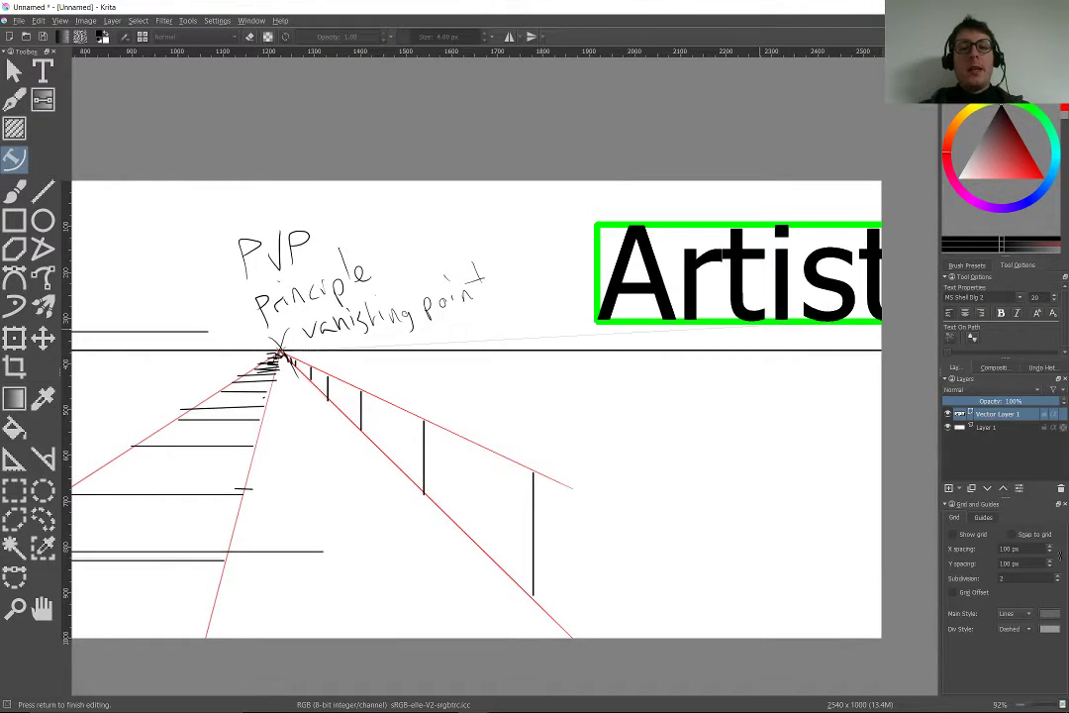
# - Delete all the placeholder wording from the new text object
pyautogui.press('BackSpace')
pyautogui.press('BackSpace')
pyautogui.press('BackSpace')
pyautogui.press('BackSpace')
pyautogui.press('BackSpace')
pyautogui.press('BackSpace')
pyautogui.press('BackSpace')
pyautogui.press('BackSpace')
pyautogui.press('BackSpace')
pyautogui.press('BackSpace')
pyautogui.press('BackSpace')
pyautogui.press('BackSpace')
pyautogui.press('BackSpace')
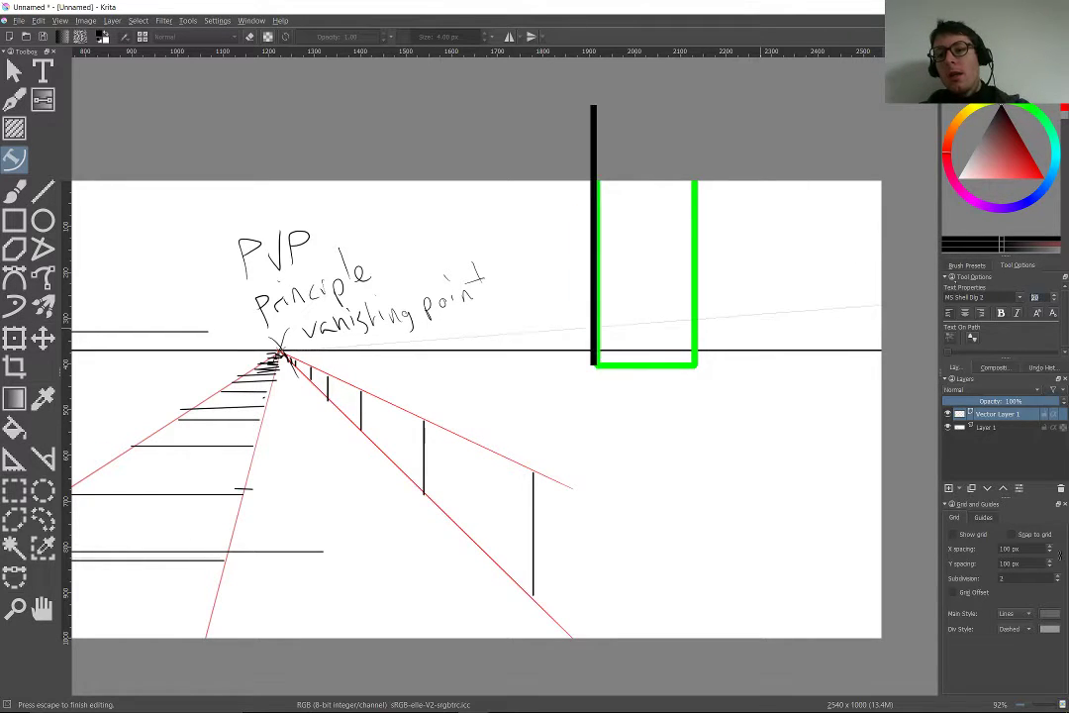
# - Try to reduce the font size of the empty text object to 5
pyautogui.scroll(-10, 1035, 297)
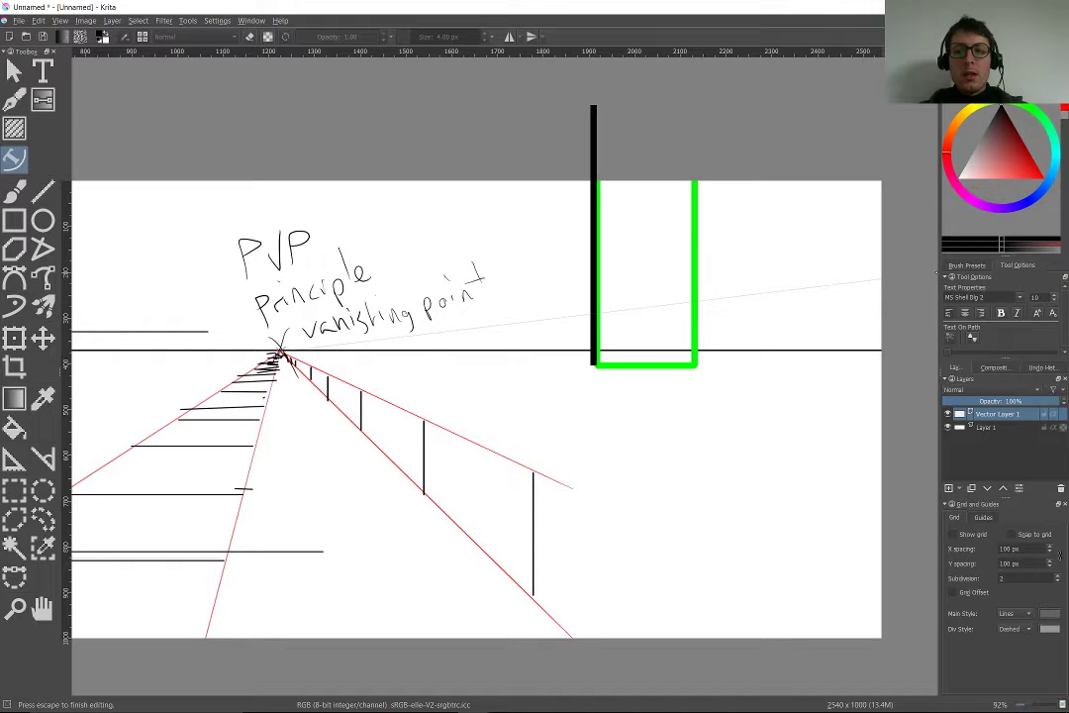
pyautogui.press('BackSpace')
pyautogui.press('BackSpace')
pyautogui.write('5')
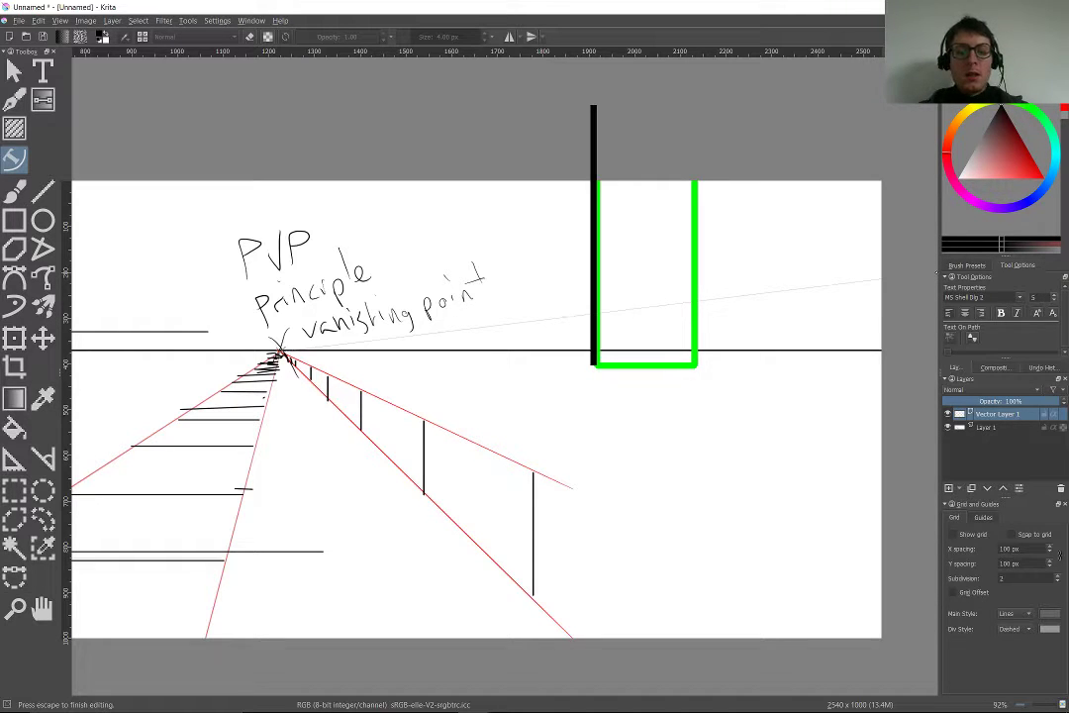
pyautogui.write('TANDING')
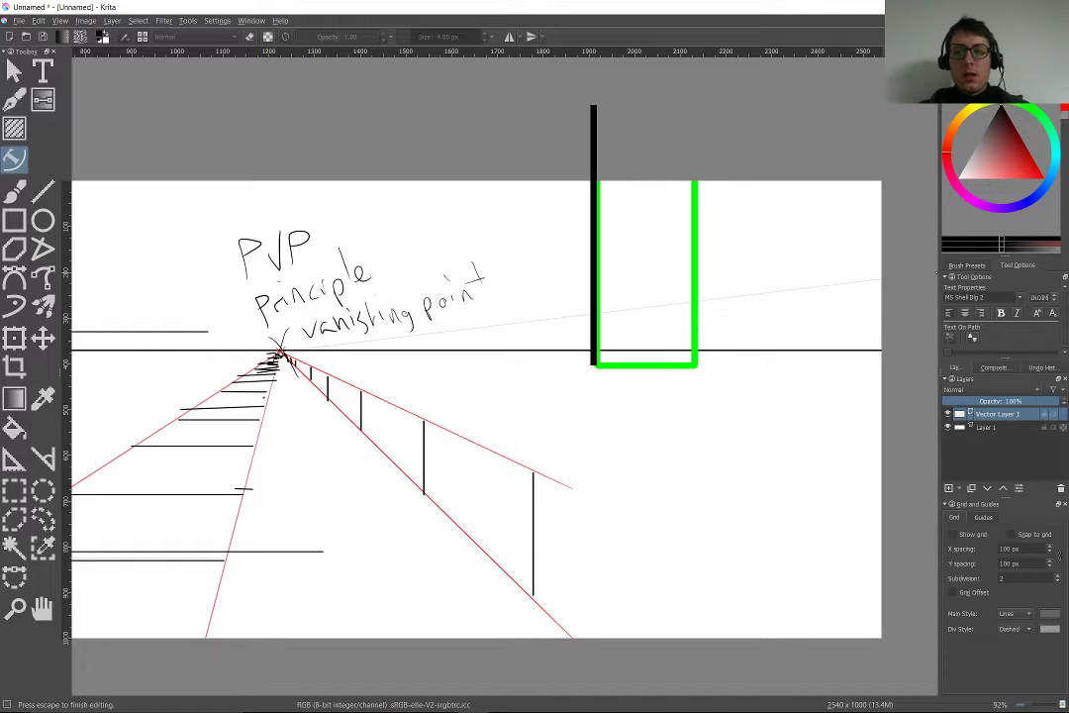
pyautogui.press('BackSpace')
pyautogui.press('BackSpace')
pyautogui.press('BackSpace')
pyautogui.press('BackSpace')
pyautogui.press('BackSpace')
pyautogui.press('BackSpace')
pyautogui.press('BackSpace')
pyautogui.press('BackSpace')
pyautogui.press('BackSpace')
pyautogui.write('85')
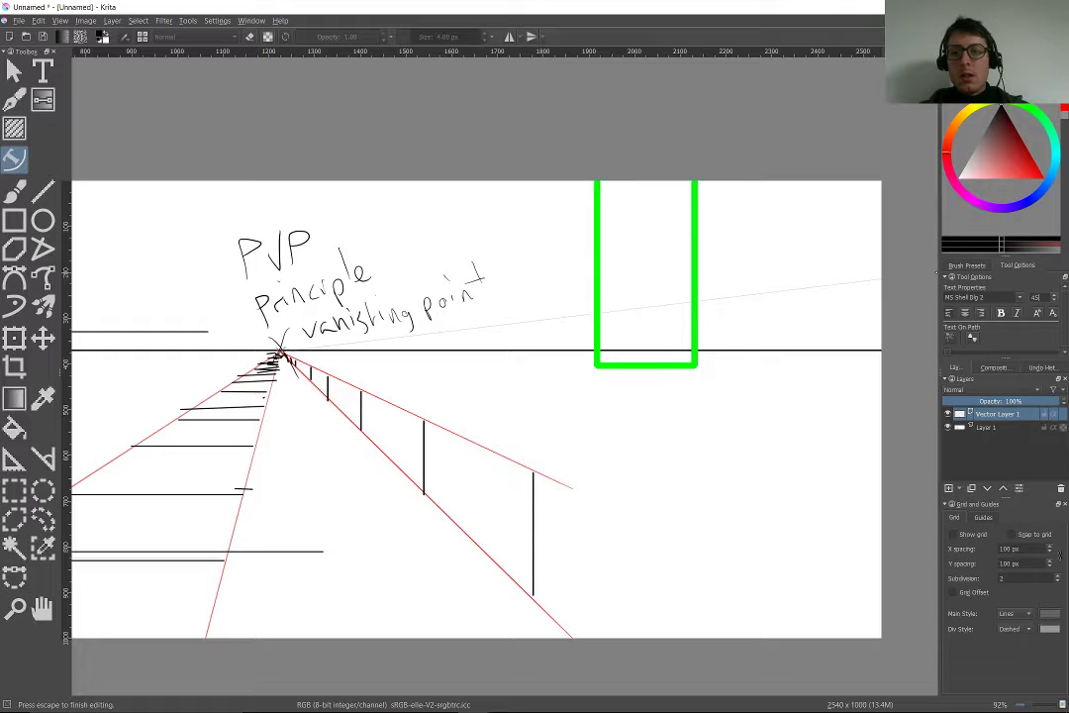
pyautogui.press('Return')
pyautogui.click(836, 236)
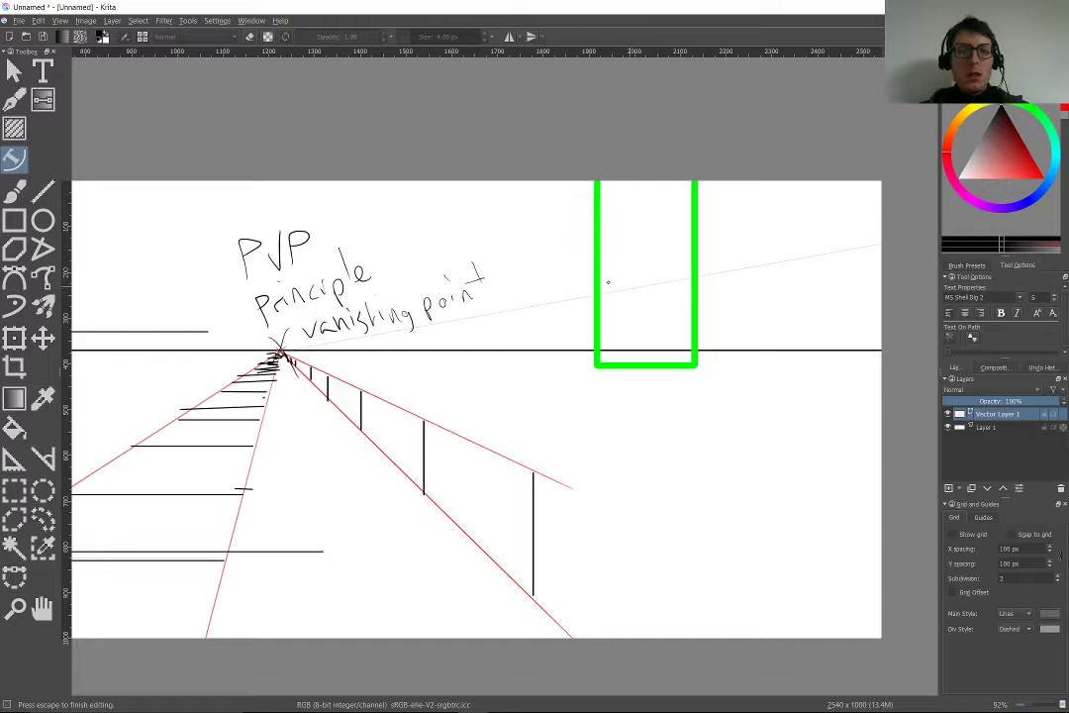
# - Enter PVP in the text object, then shrink it with the Transform tool and place it just below the horizon
pyautogui.write('P')
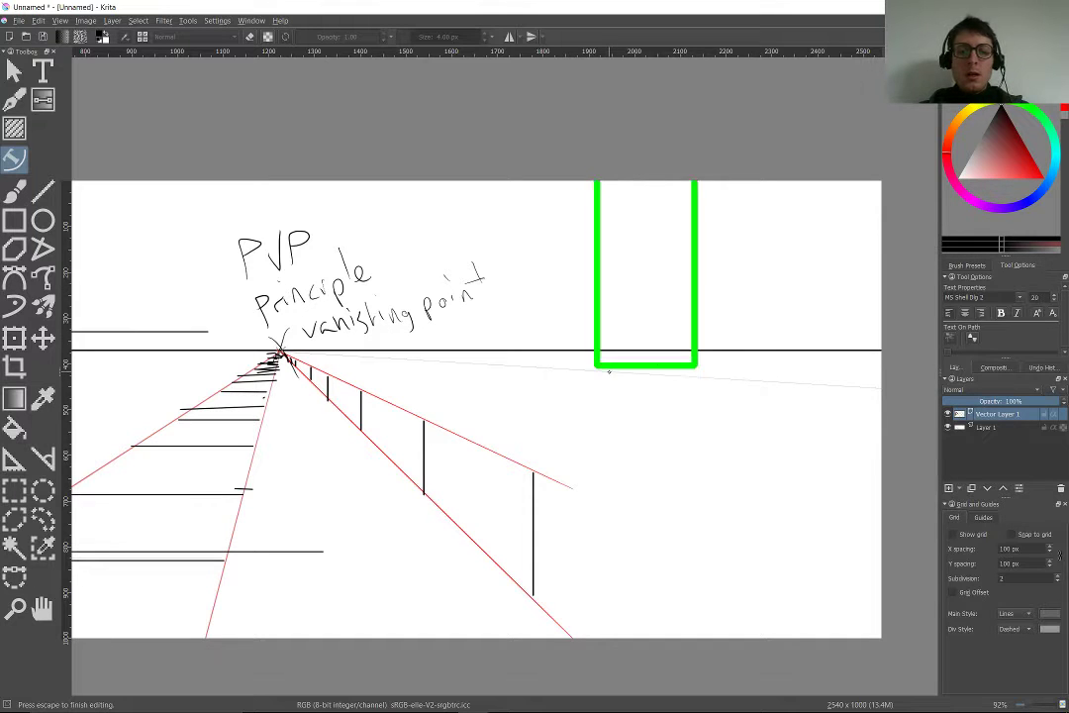
pyautogui.write('VP')
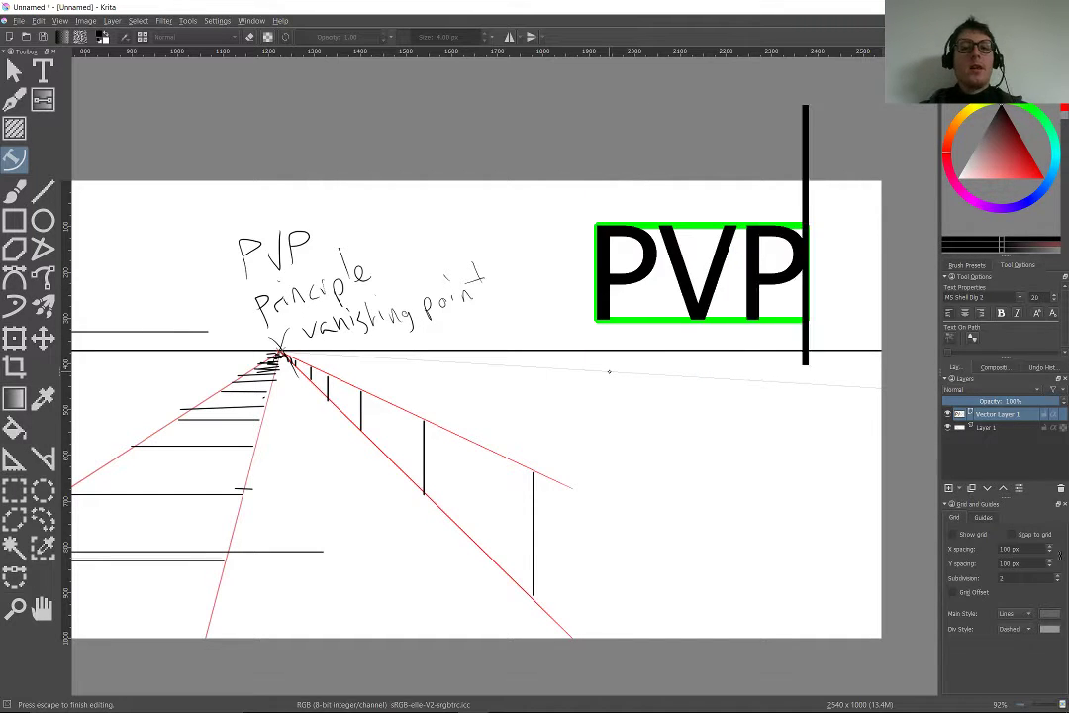
pyautogui.click(14, 69)
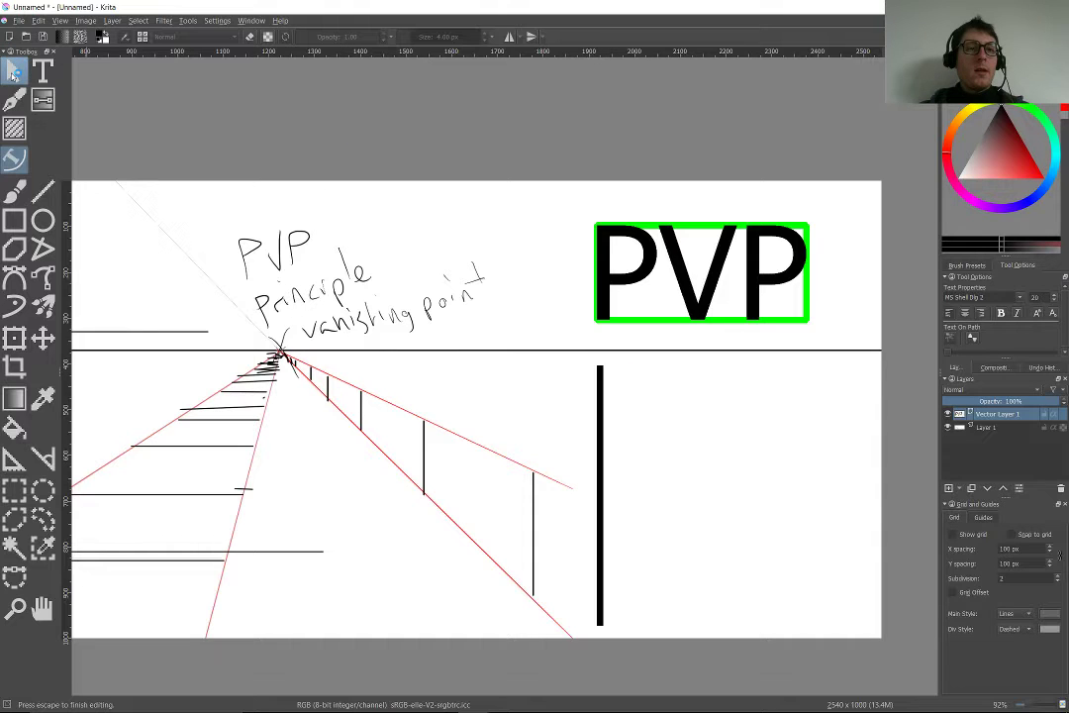
pyautogui.hotkey('ctrl', 't')
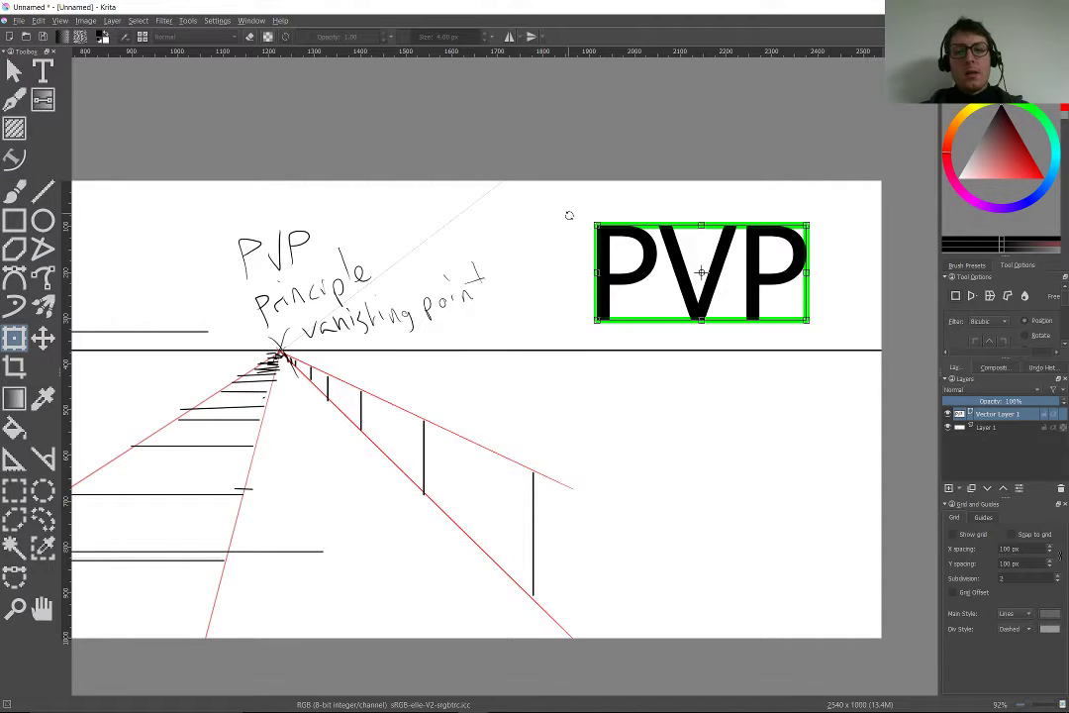
pyautogui.moveTo(598, 226); pyautogui.dragTo(482, 374)
pyautogui.press('Return')
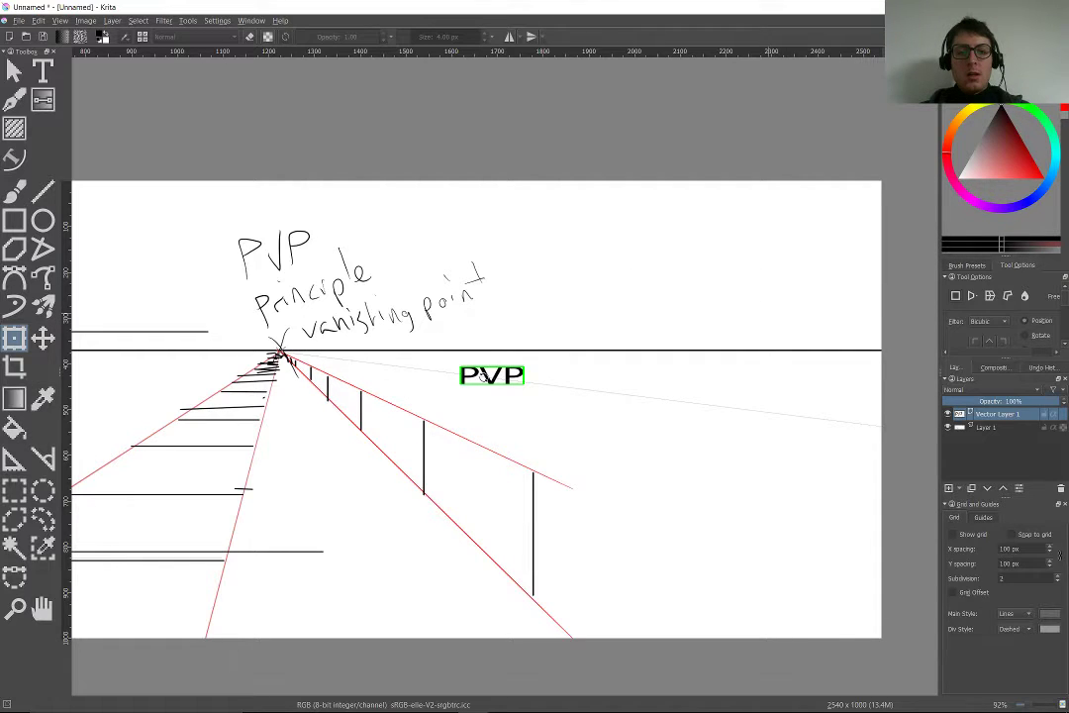
# - Reopen the text object for editing and replace its PVP wording with "*Viewer"
pyautogui.press('t')
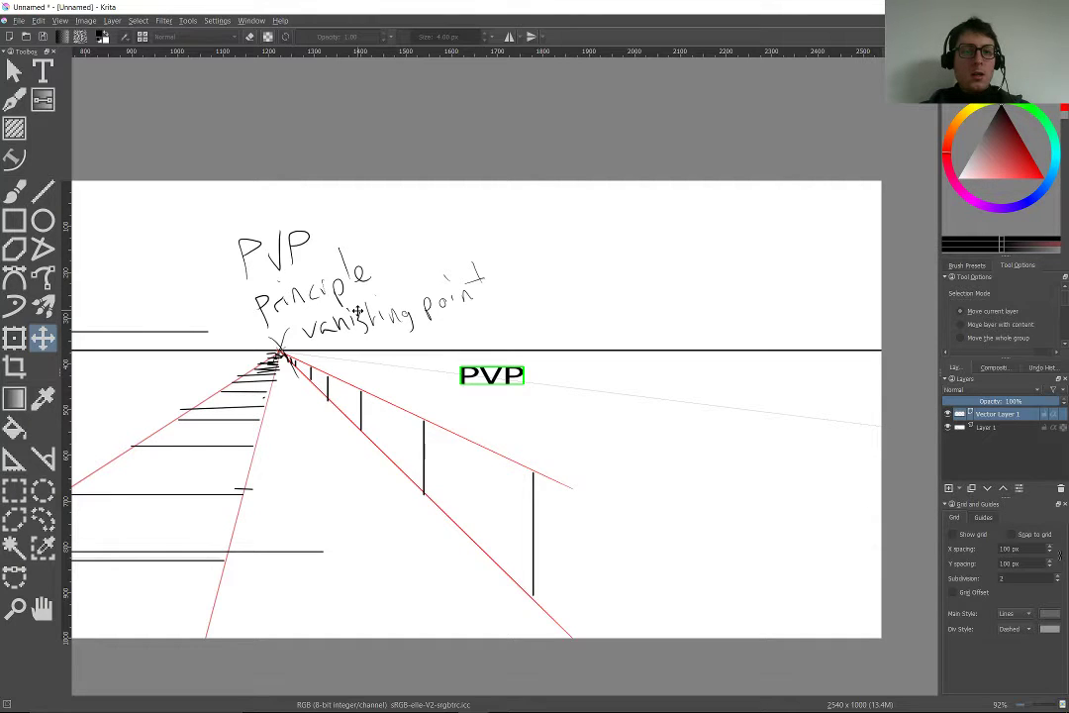
pyautogui.click(14, 70)
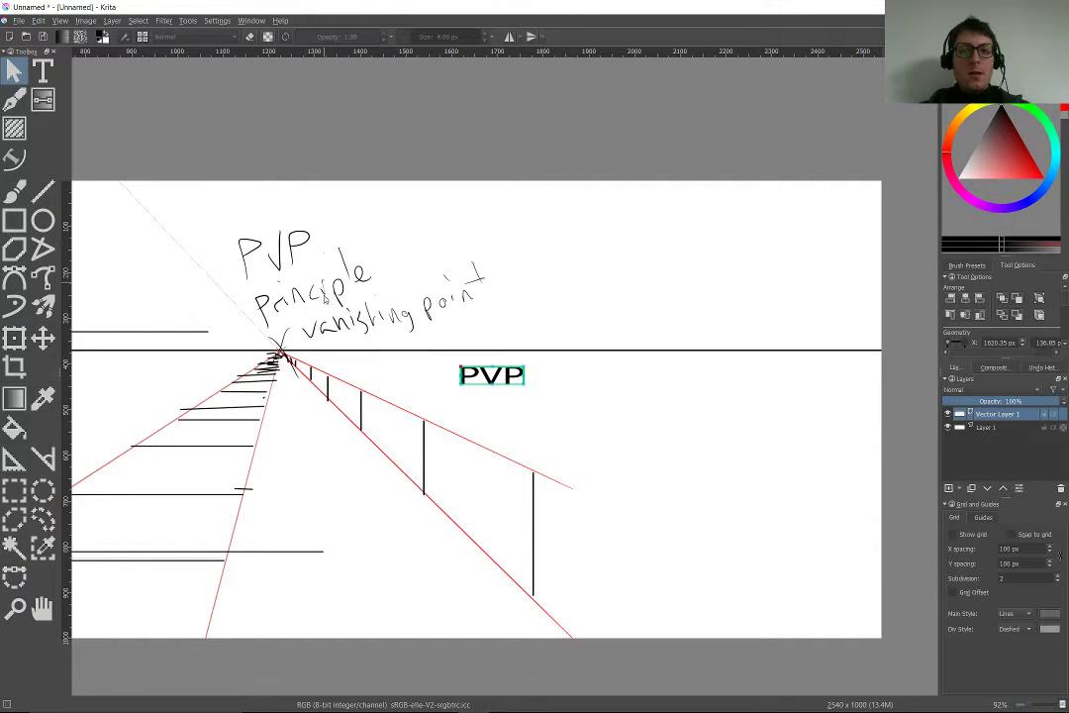
pyautogui.doubleClick(488, 376)
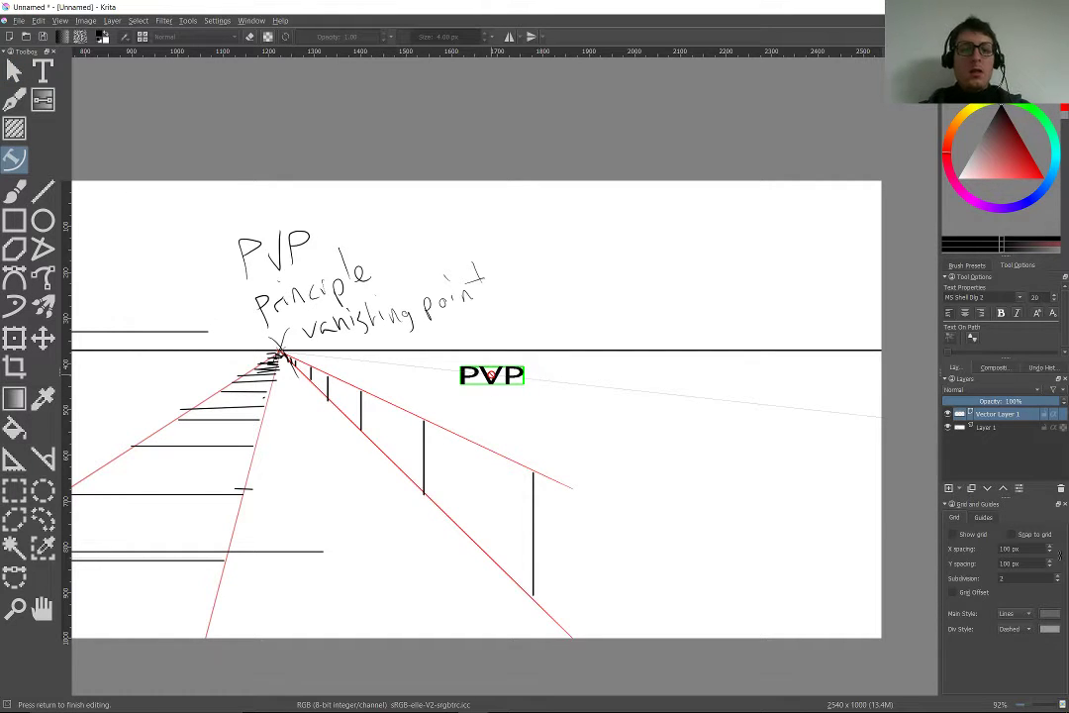
pyautogui.press('BackSpace')
pyautogui.press('BackSpace')
pyautogui.press('BackSpace')
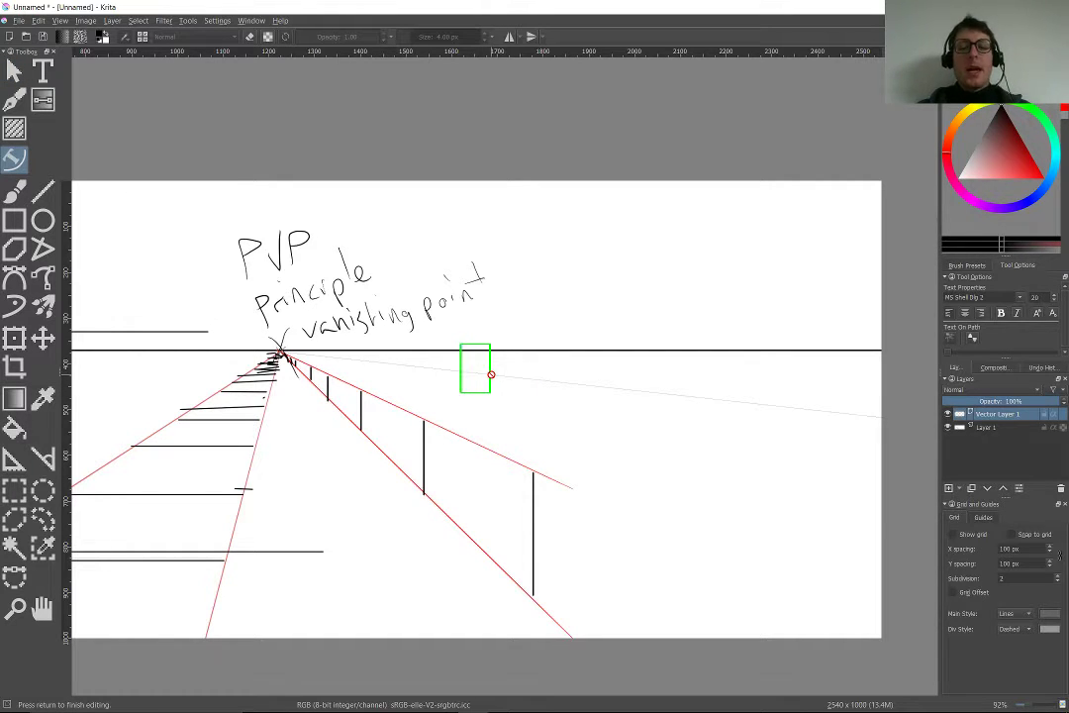
pyautogui.write('*')
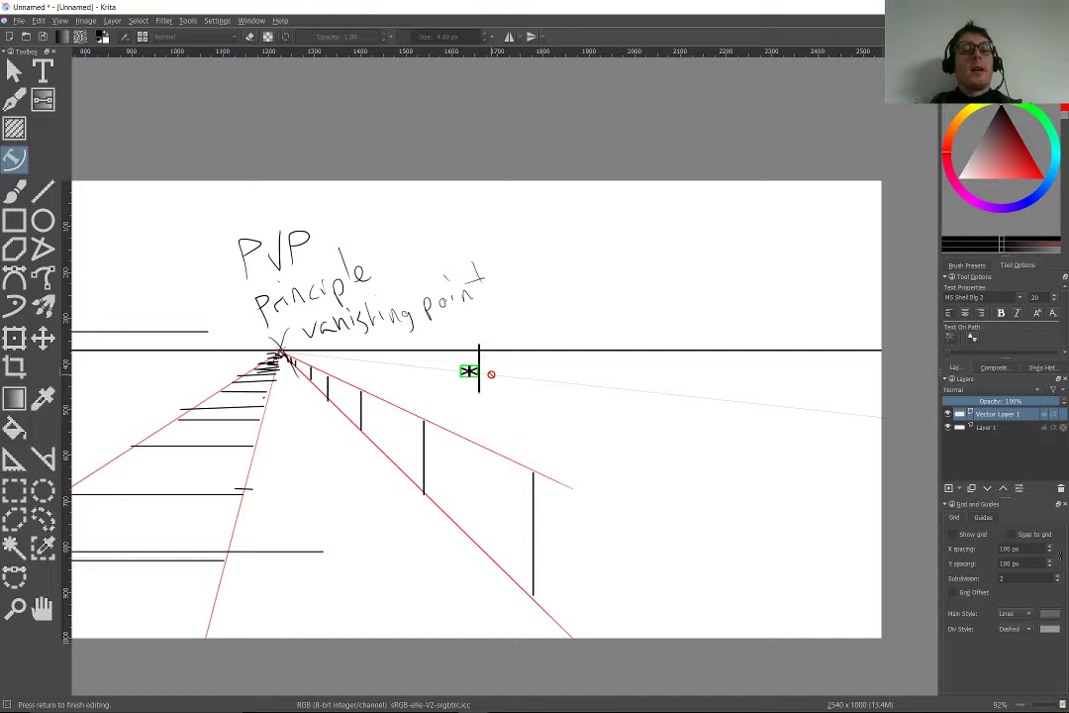
pyautogui.write('vIEW')
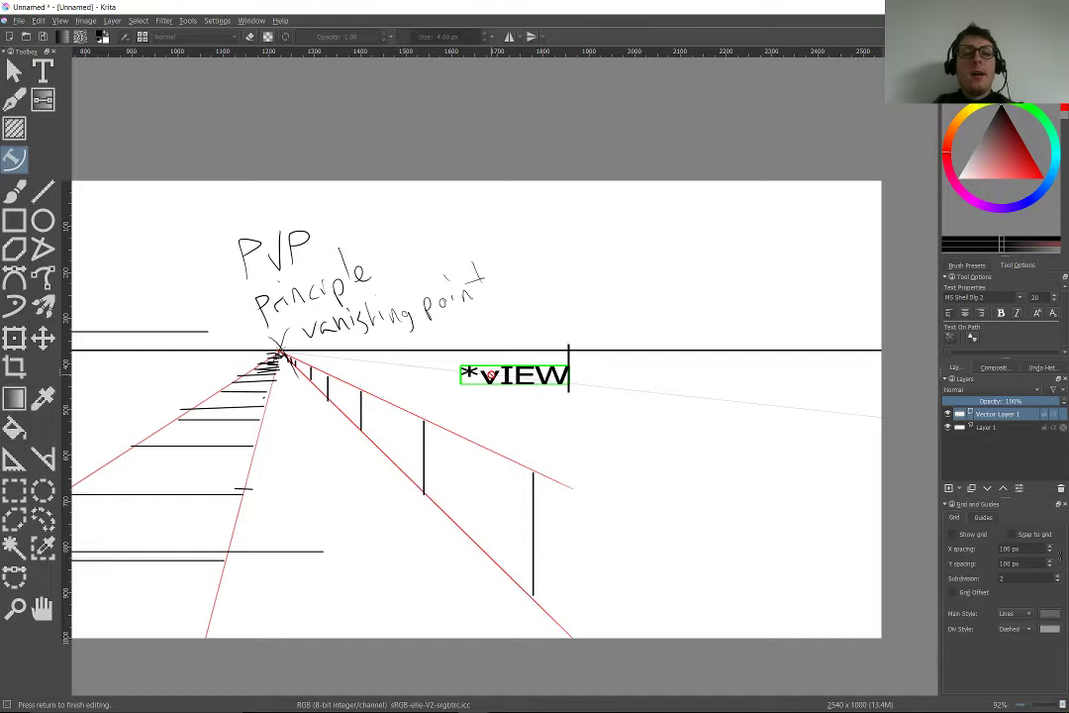
pyautogui.press('BackSpace')
pyautogui.press('BackSpace')
pyautogui.press('BackSpace')
pyautogui.press('BackSpace')
pyautogui.write('Viewer')
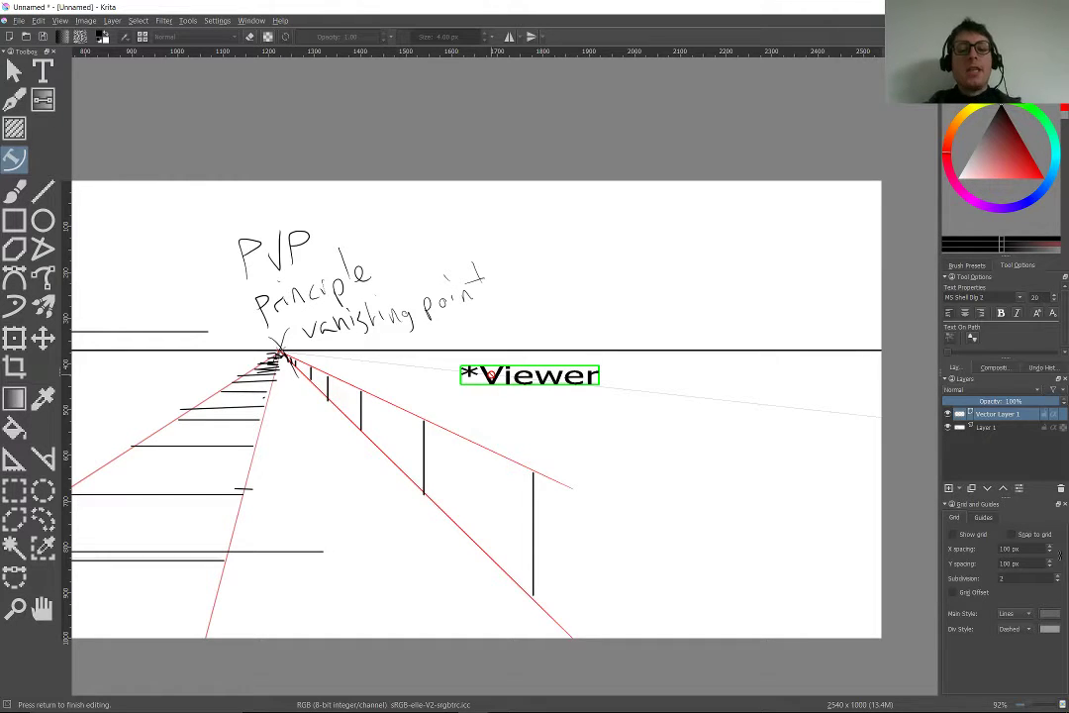
# - Add the line "*station point" below "*Viewer" in the text list
pyautogui.press('Return')
pyautogui.write('&')
pyautogui.press('BackSpace')
pyautogui.press('BackSpace')
pyautogui.write('*st')
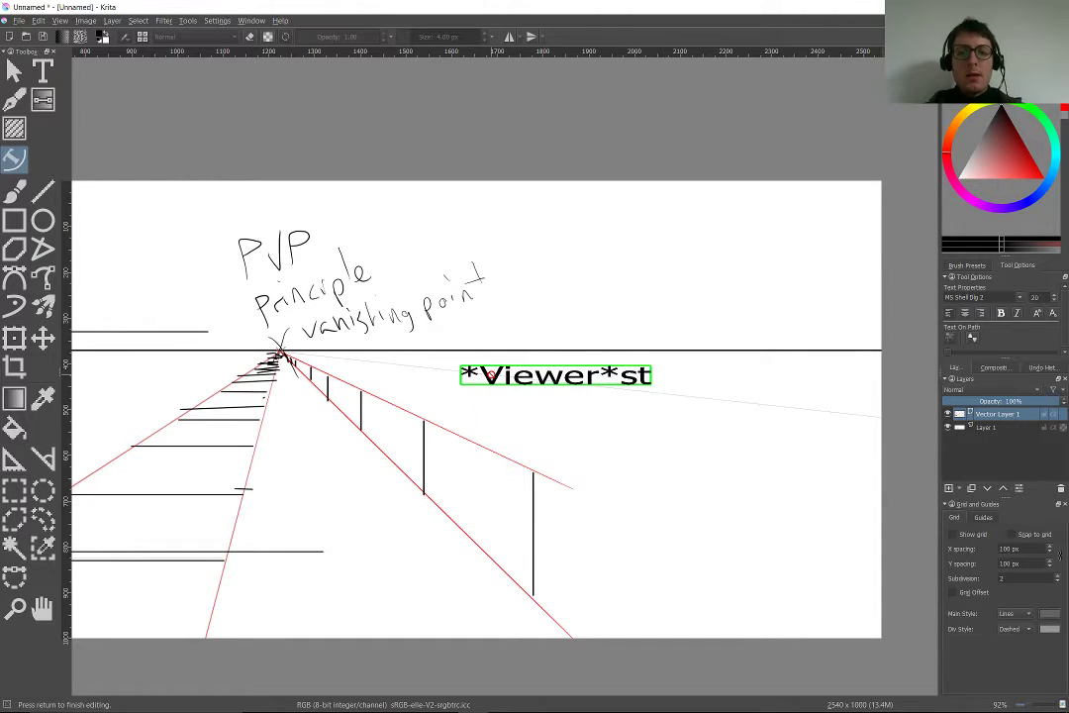
pyautogui.press('BackSpace')
pyautogui.press('BackSpace')
pyautogui.press('BackSpace')
pyautogui.press('Return')
pyautogui.write('*station point')
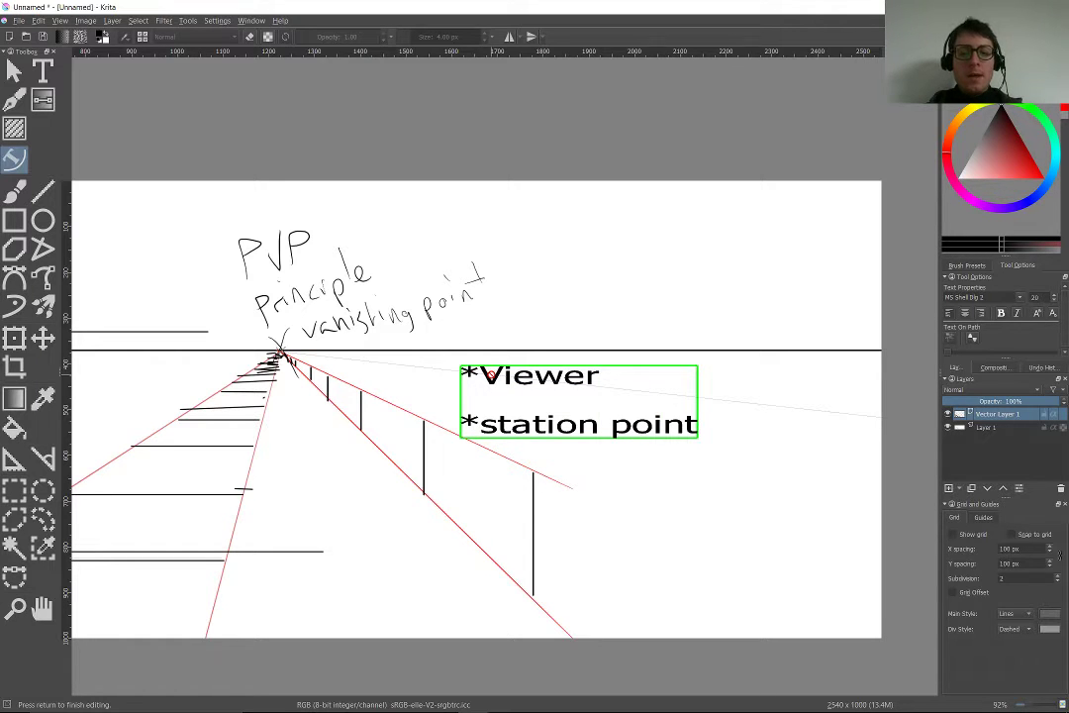
# - Add the lines "*horizon" and "*line of sight" to the text list
pyautogui.press('Return')
pyautogui.write('*ho')
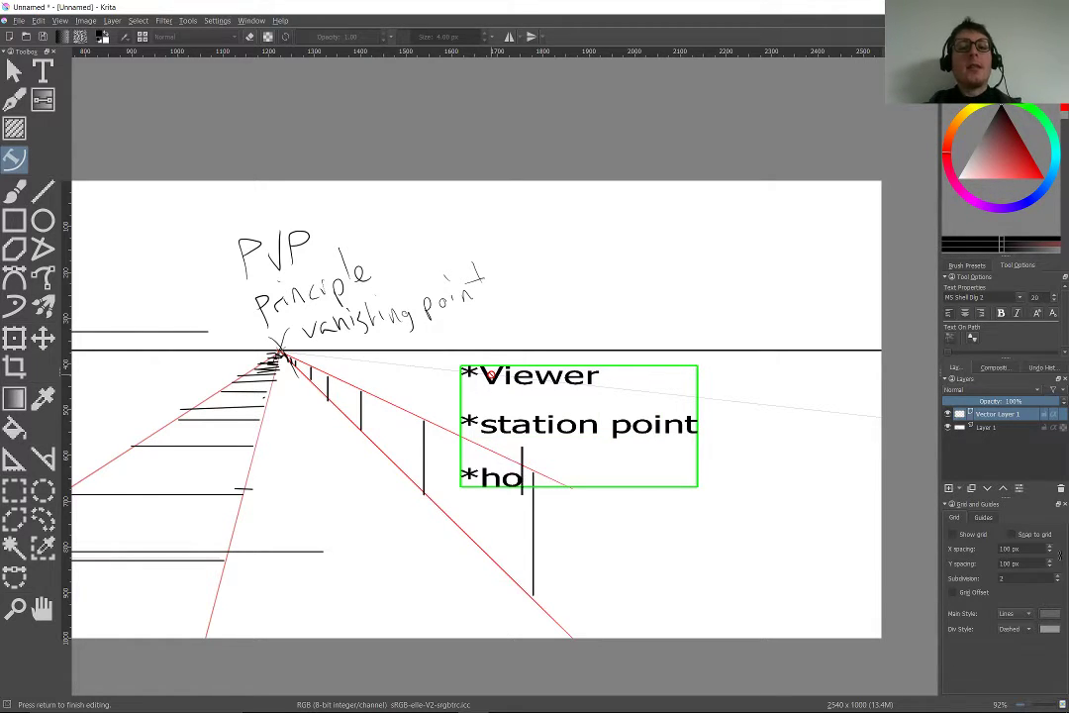
pyautogui.write('rizon')
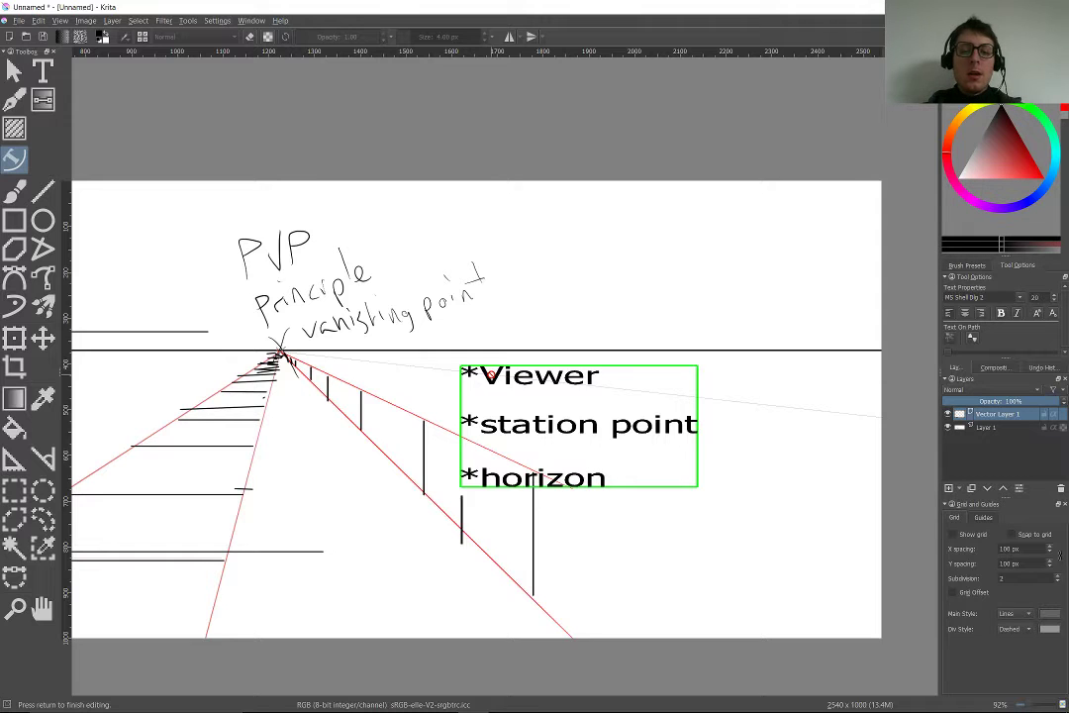
pyautogui.press('Return')
pyautogui.write('*')
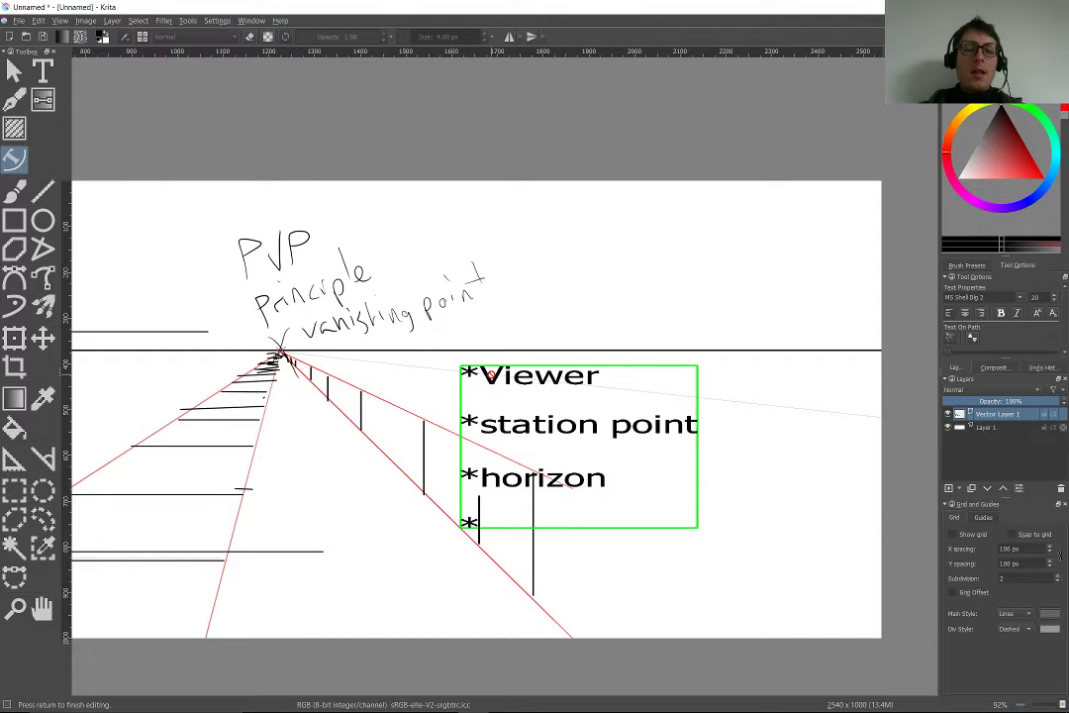
pyautogui.write('line of sig')
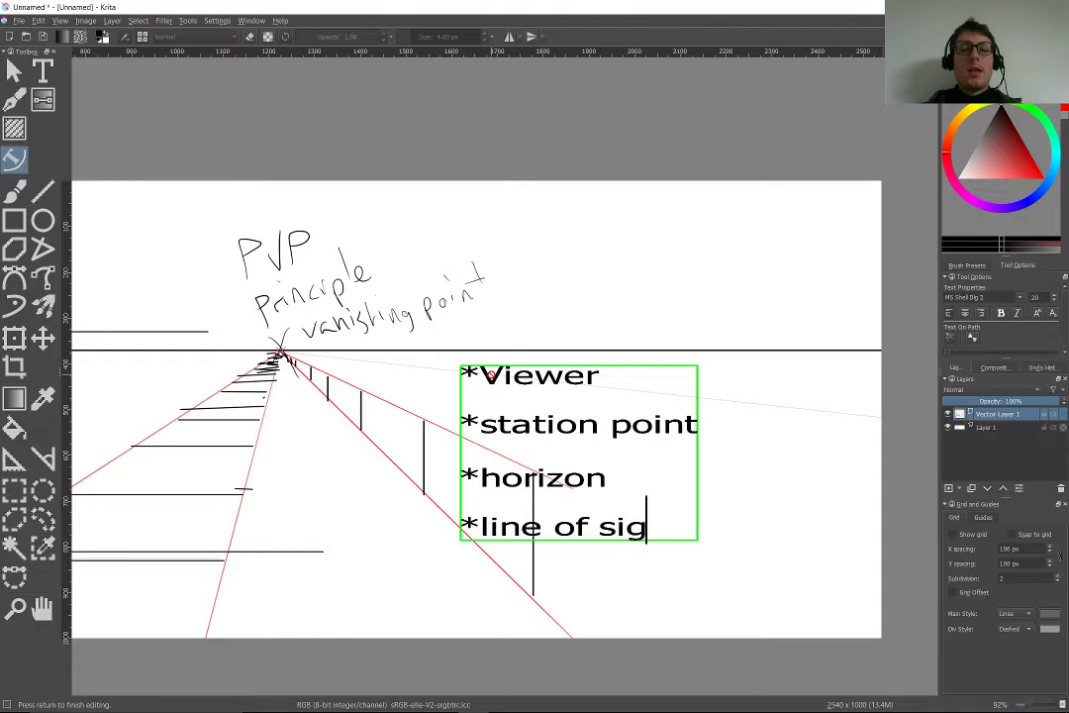
pyautogui.write('ht')
# - Add the lines "*PVP" and "*things converge on horizon" to the end of the text list
pyautogui.press('Return')
pyautogui.write('*')
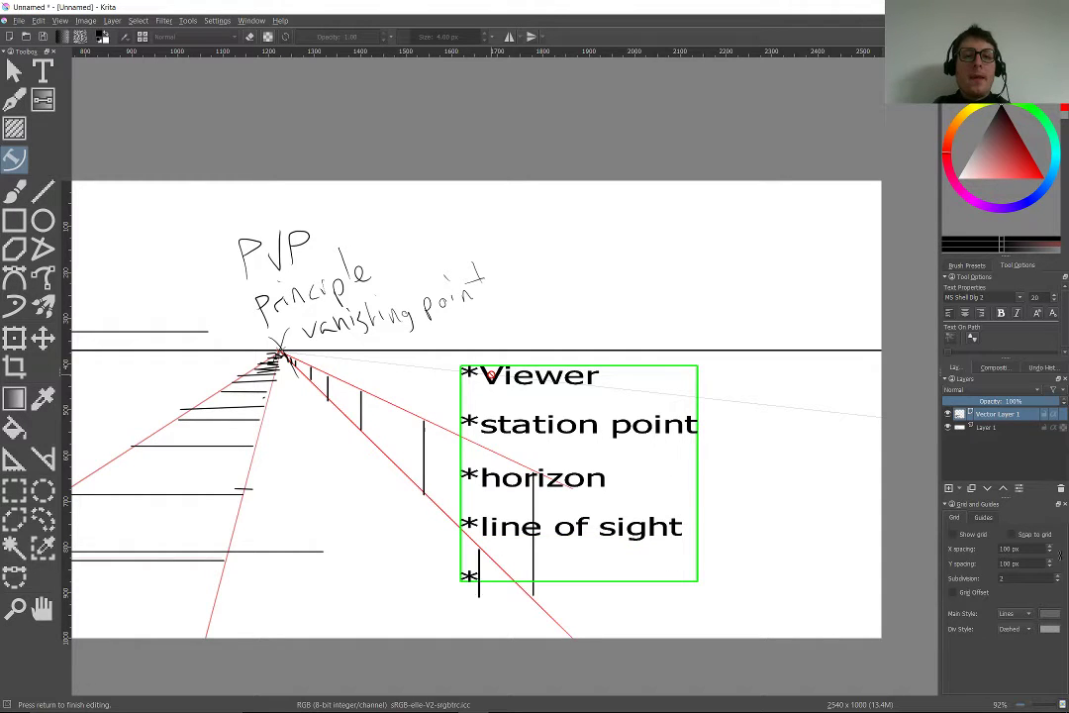
pyautogui.write('PVP')
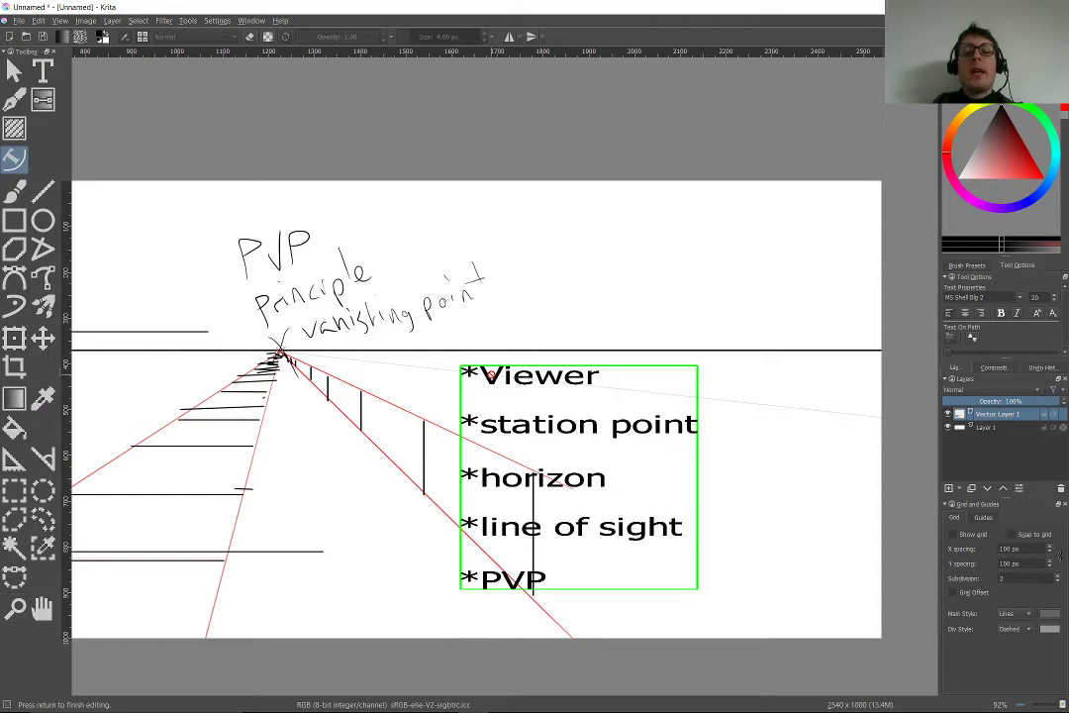
pyautogui.press('Return')
pyautogui.write('*things c')
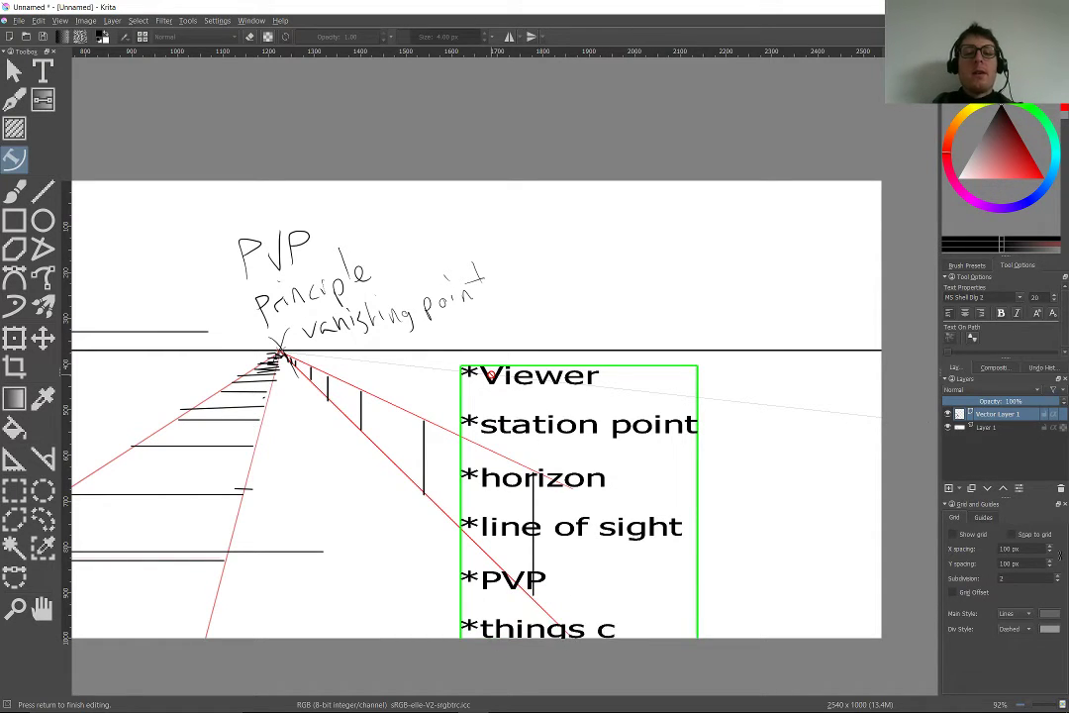
pyautogui.write('onverge on')
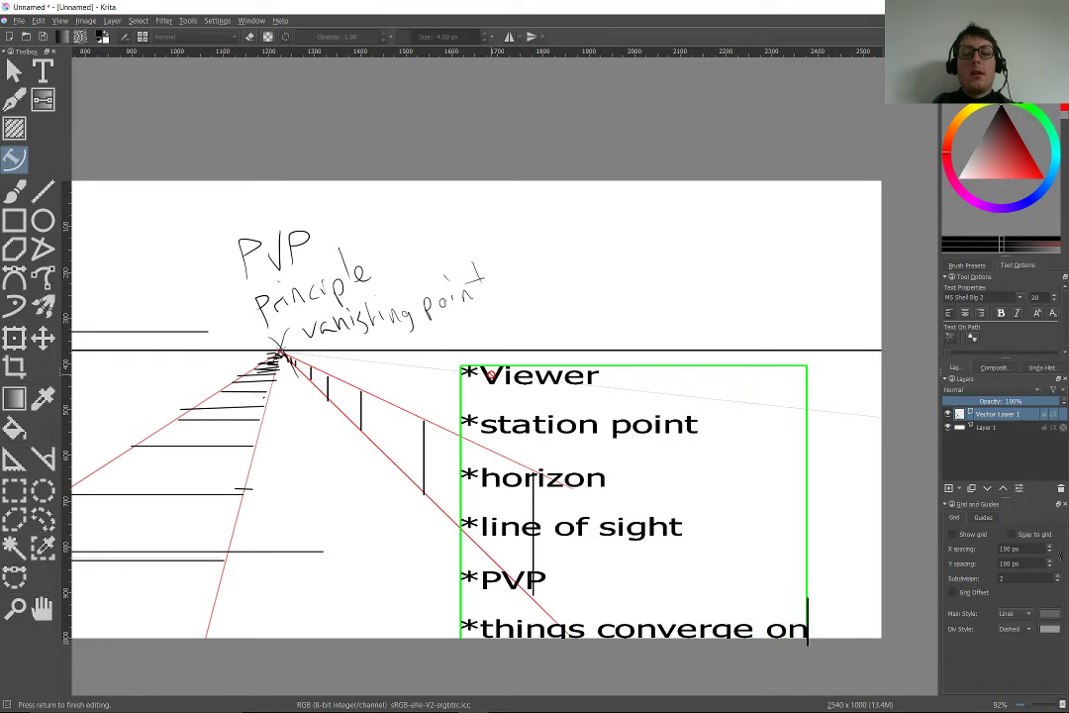
pyautogui.write(' hori')
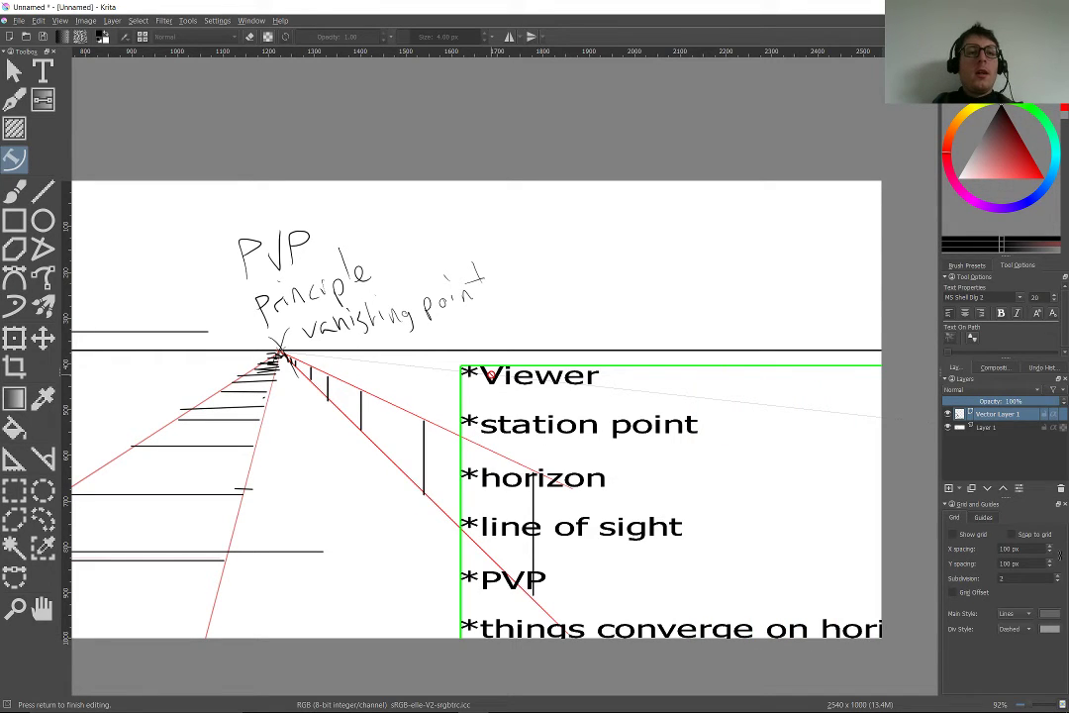
# - Move the text list up over the perspective drawing so that all of it fits on the canvas, and switch to OBS
pyautogui.click(14, 69)
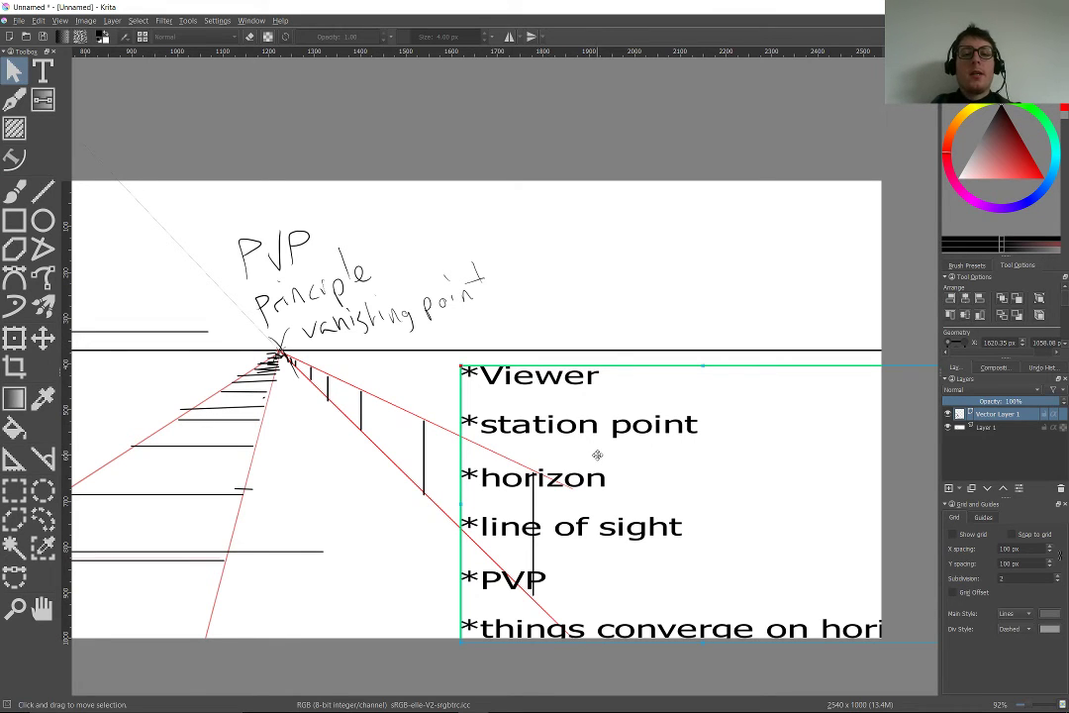
pyautogui.moveTo(597, 454); pyautogui.dragTo(449, 323)
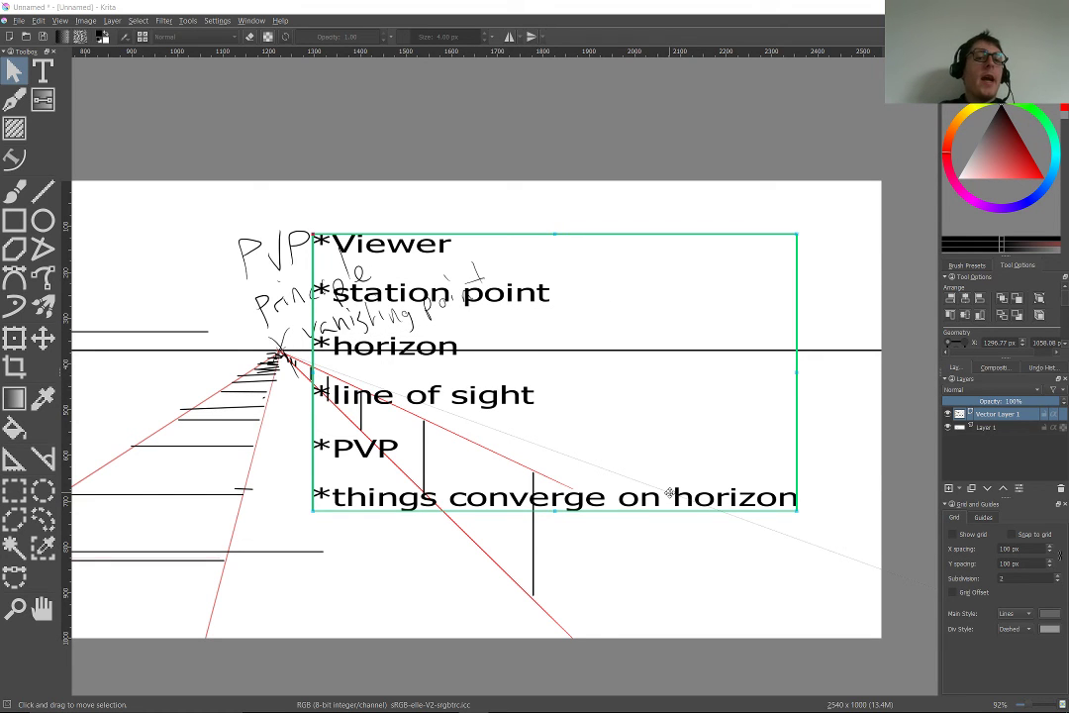
pyautogui.hotkey('alt', 'Tab')
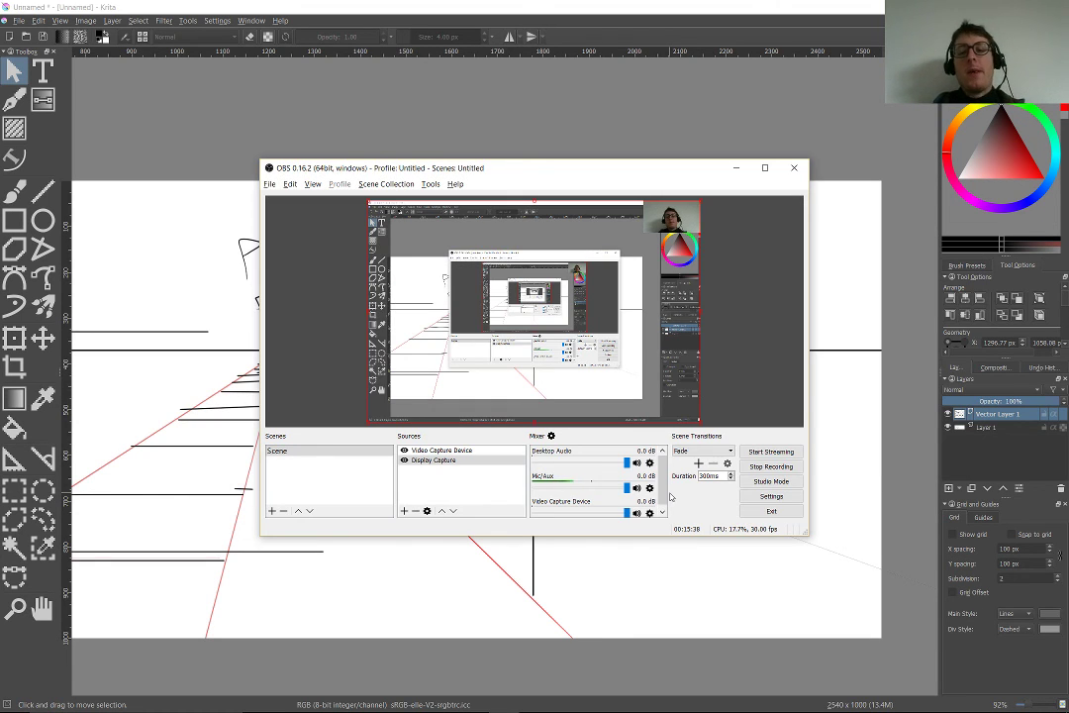